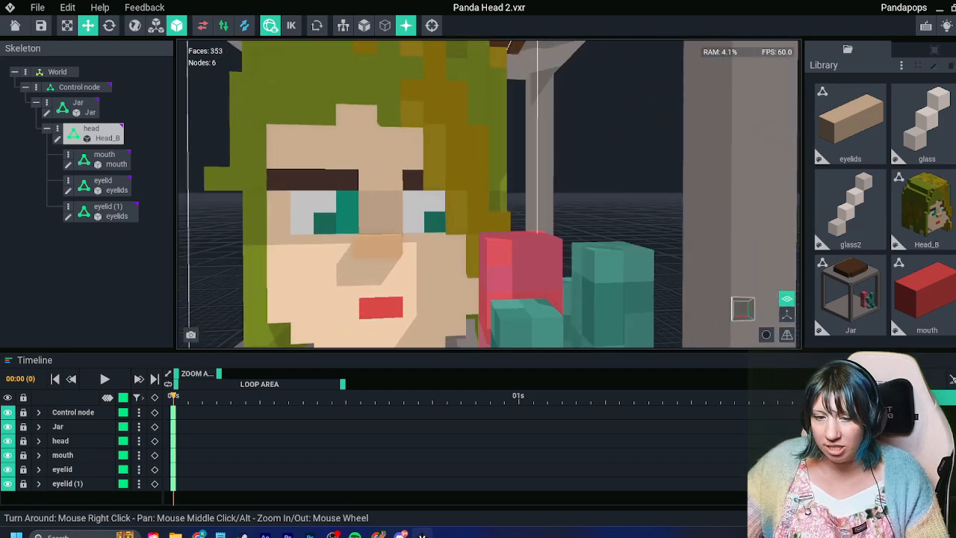
# Save and close Panda Head 2.vxr, and open the recent project Panda head.vxr
pyautogui.scroll(-5, 489, 194)
pyautogui.scroll(-3, 489, 194)
pyautogui.moveTo(534, 281); pyautogui.dragTo(499, 289, button='right')
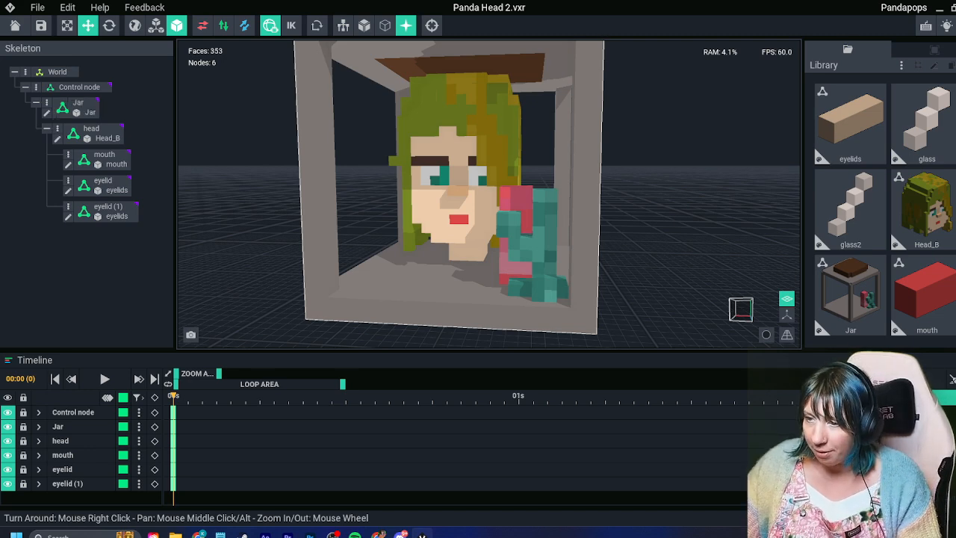
pyautogui.click(41, 26)
pyautogui.click(15, 26)
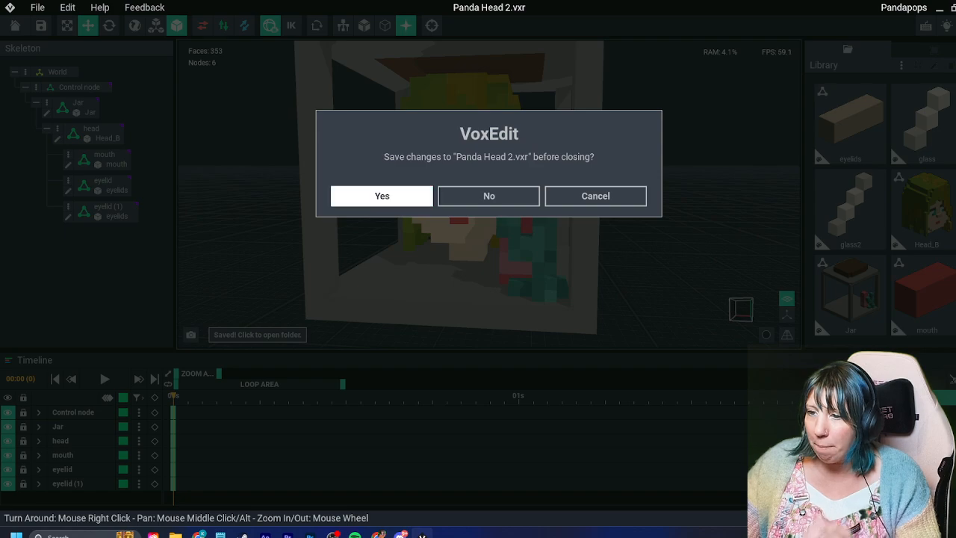
pyautogui.click(379, 198)
pyautogui.click(336, 191)
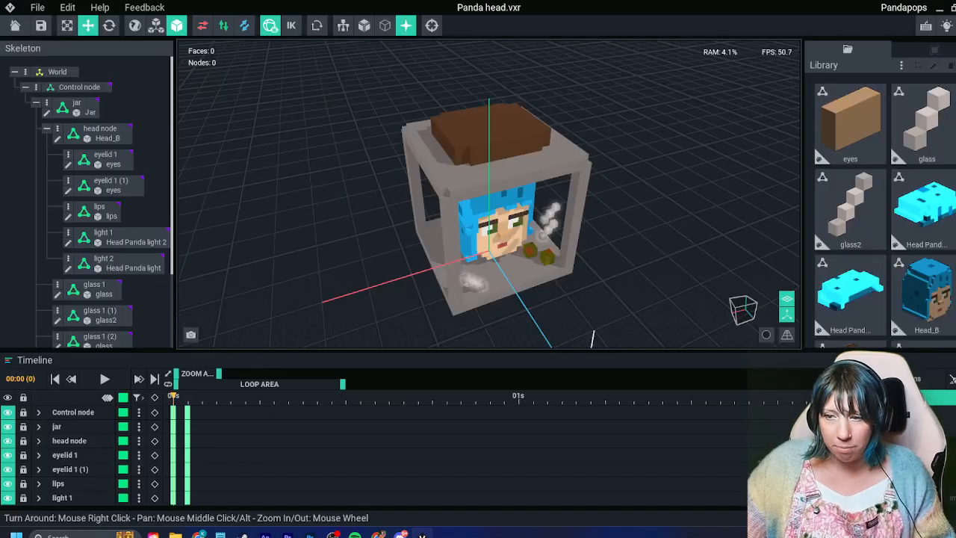
# Play the finished blue-haired head animation, inspect it from the front and side, and return the timeline to frame 0
pyautogui.click(105, 378)
pyautogui.moveTo(538, 247); pyautogui.dragTo(486, 240, button='right')
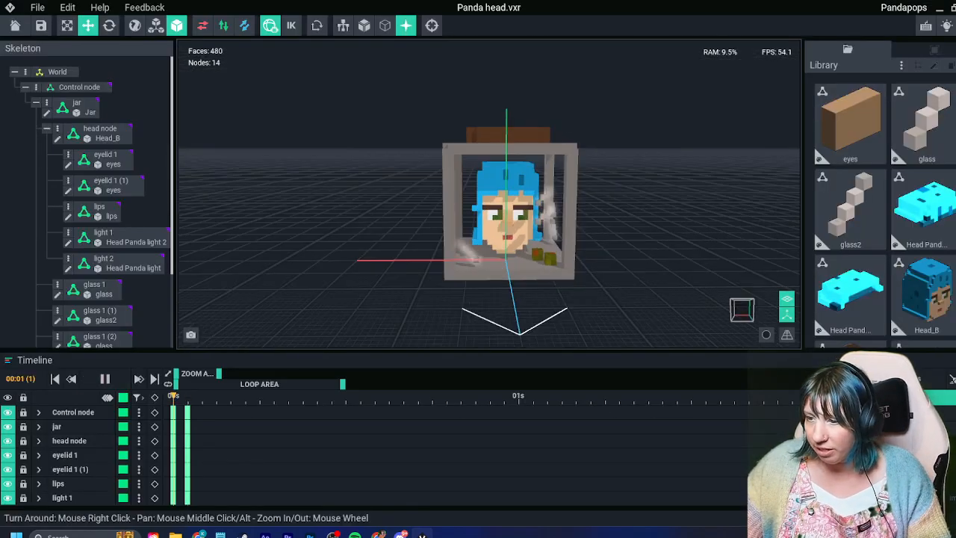
pyautogui.scroll(4, 485, 241)
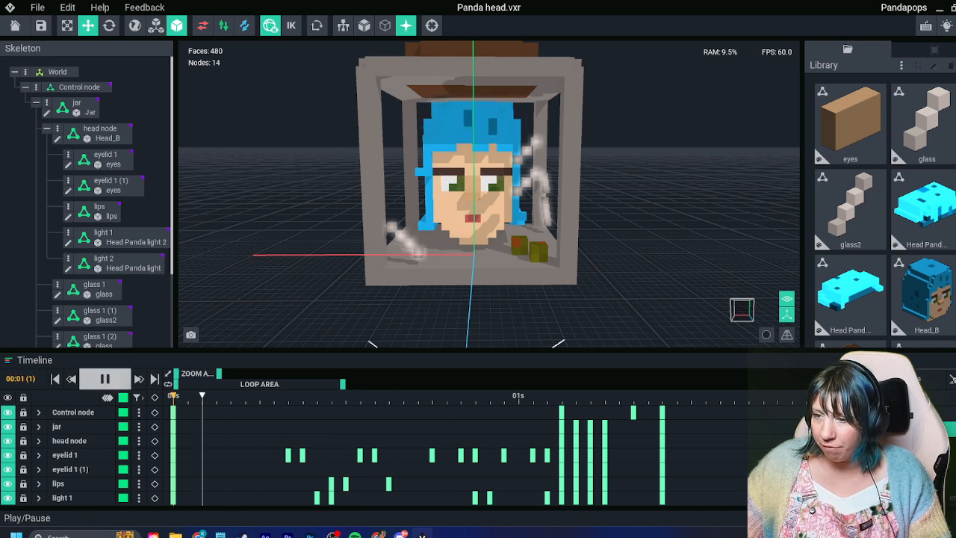
pyautogui.click(104, 379)
pyautogui.click(944, 397)
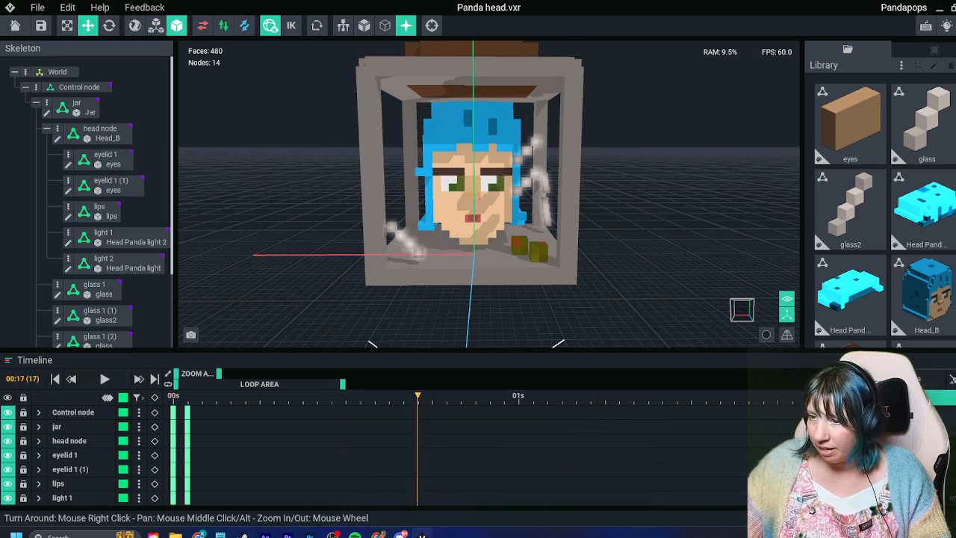
pyautogui.moveTo(307, 194); pyautogui.dragTo(347, 183, button='right')
pyautogui.moveTo(418, 396); pyautogui.dragTo(173, 396)
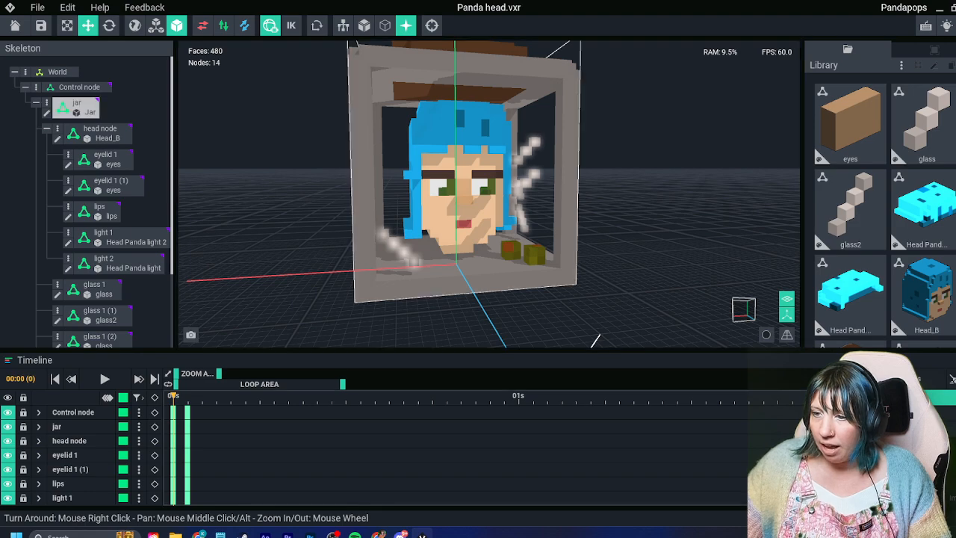
pyautogui.moveTo(368, 198); pyautogui.dragTo(303, 224, button='right')
# Close Panda head.vxr with its changes saved and reopen Panda Head 2.vxr
pyautogui.click(15, 26)
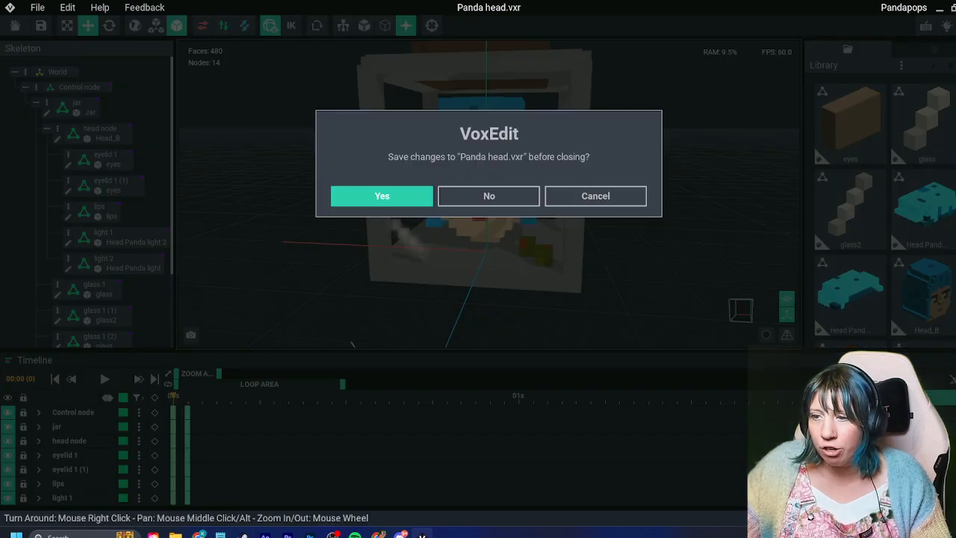
pyautogui.click(381, 195)
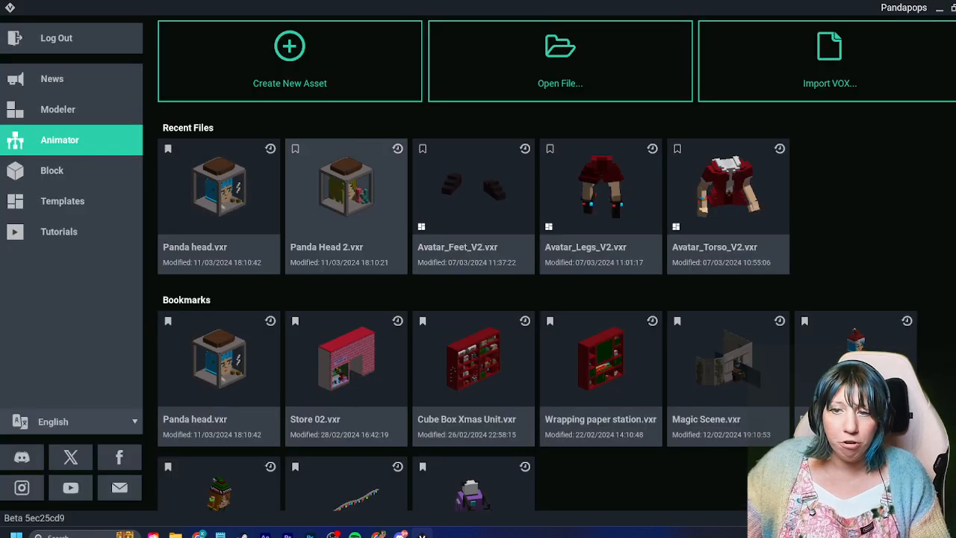
pyautogui.click(346, 190)
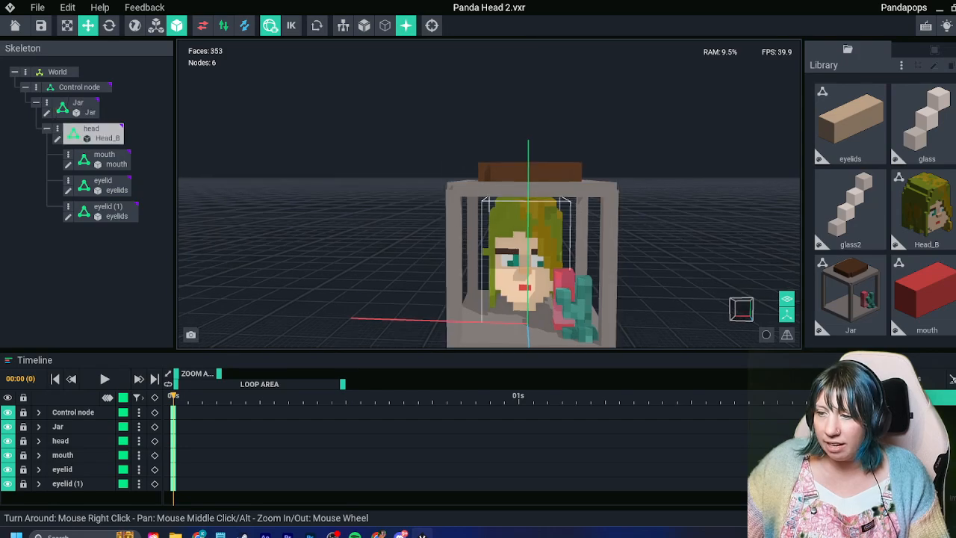
# Hide the world axes in the viewport and frame the green-haired head in its jar
pyautogui.click(786, 314)
pyautogui.moveTo(508, 288); pyautogui.dragTo(549, 297, button='right')
pyautogui.scroll(2, 549, 297)
pyautogui.moveTo(549, 297); pyautogui.dragTo(452, 241, button='middle')
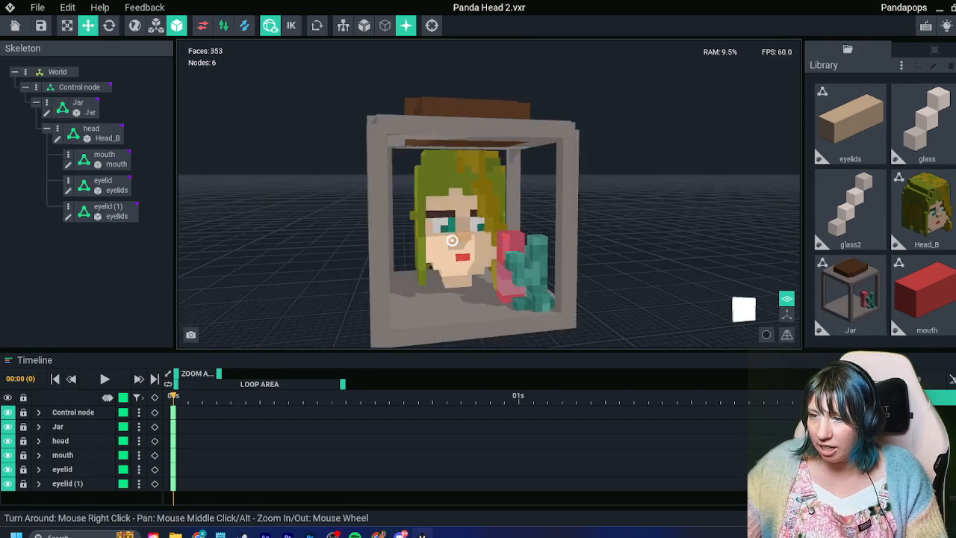
pyautogui.moveTo(452, 240)
pyautogui.mouseDown(button='right')
pyautogui.moveTo(344, 247)
pyautogui.moveTo(452, 240)
pyautogui.mouseUp(button='right')
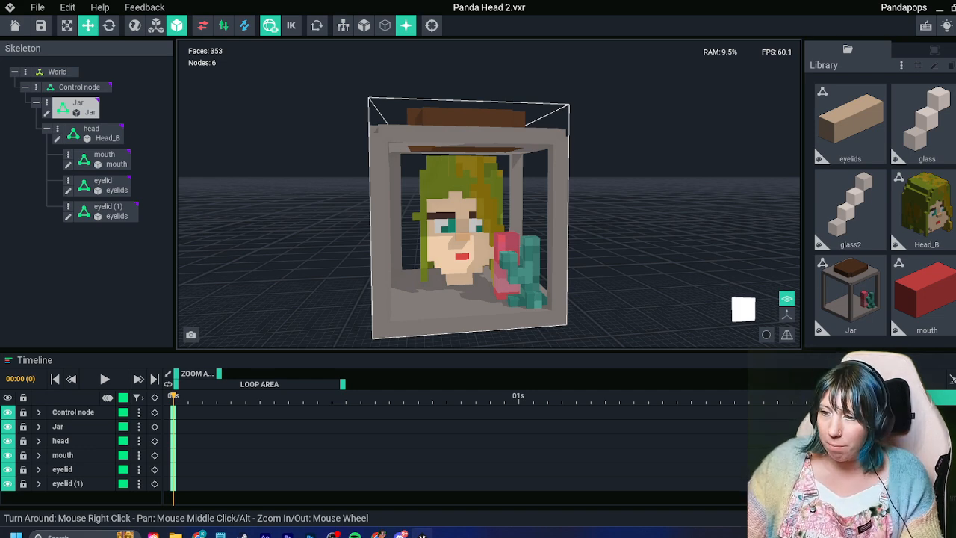
pyautogui.moveTo(452, 241); pyautogui.dragTo(478, 240, button='right')
pyautogui.scroll(3, 478, 241)
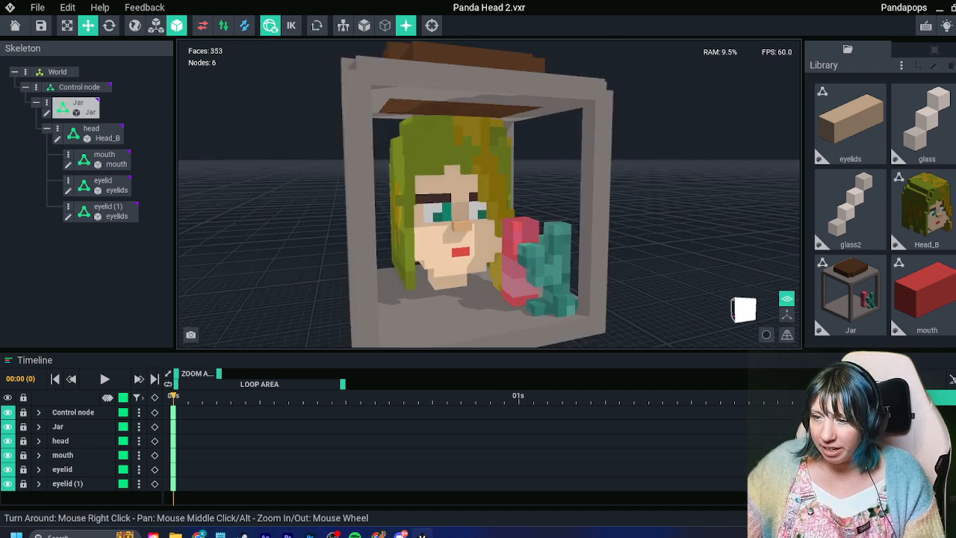
pyautogui.moveTo(516, 258); pyautogui.dragTo(484, 241, button='middle')
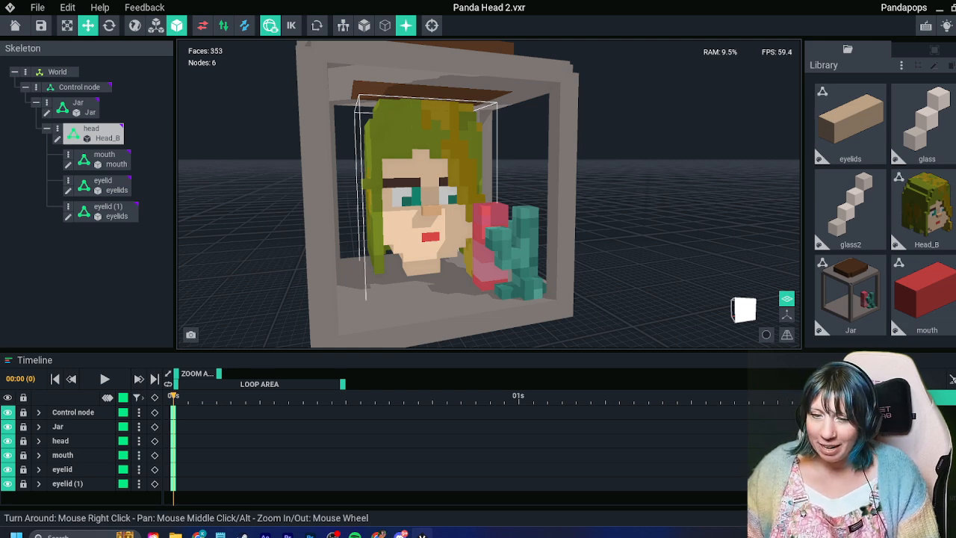
pyautogui.click(216, 329)
pyautogui.click(902, 65)
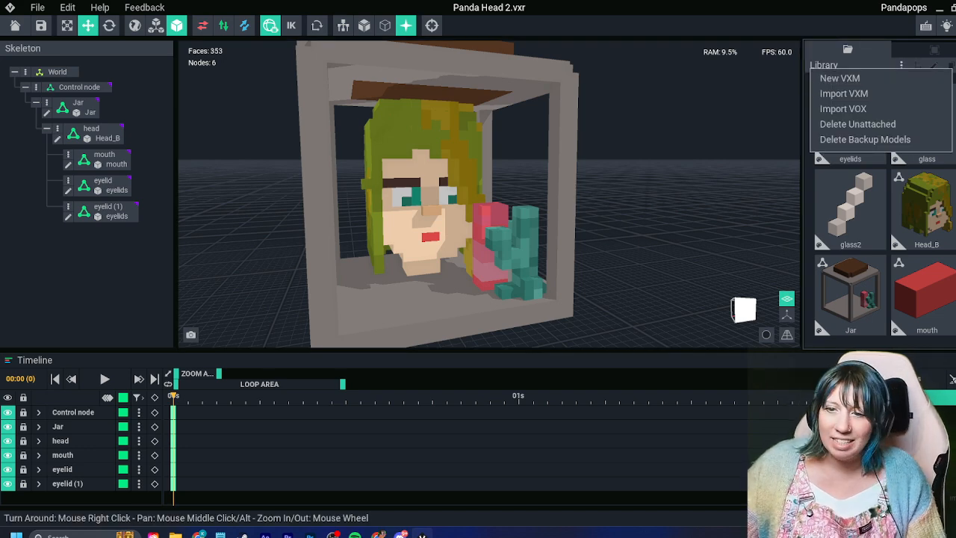
pyautogui.click(687, 142)
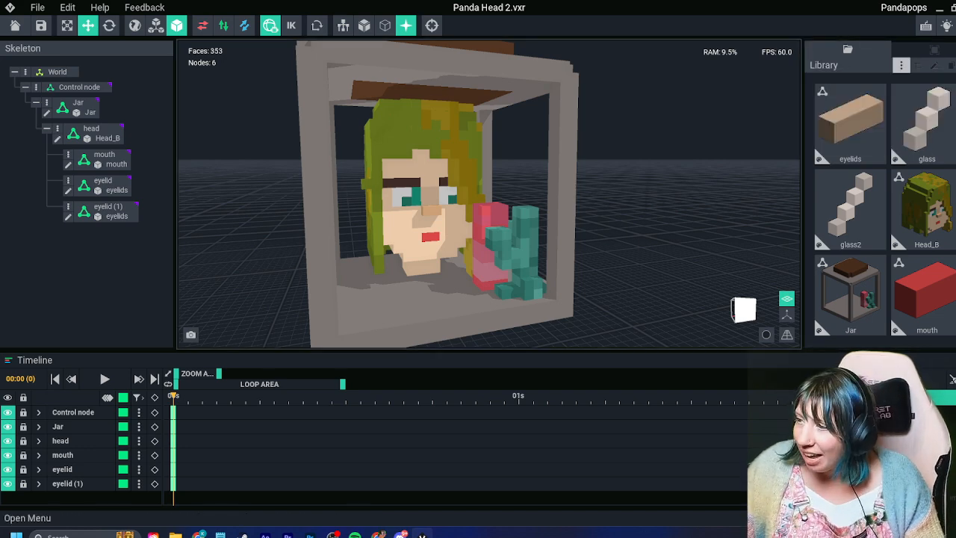
pyautogui.click(901, 65)
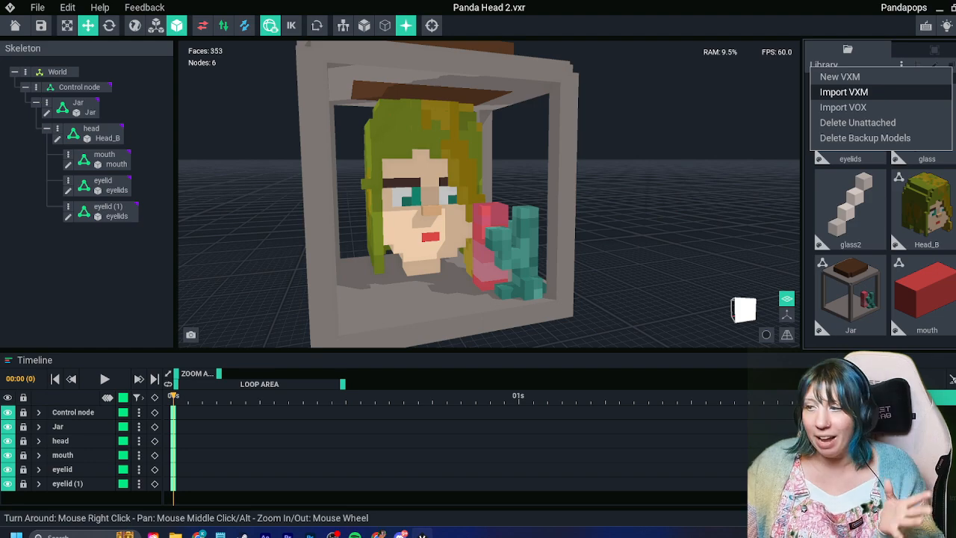
pyautogui.click(438, 256)
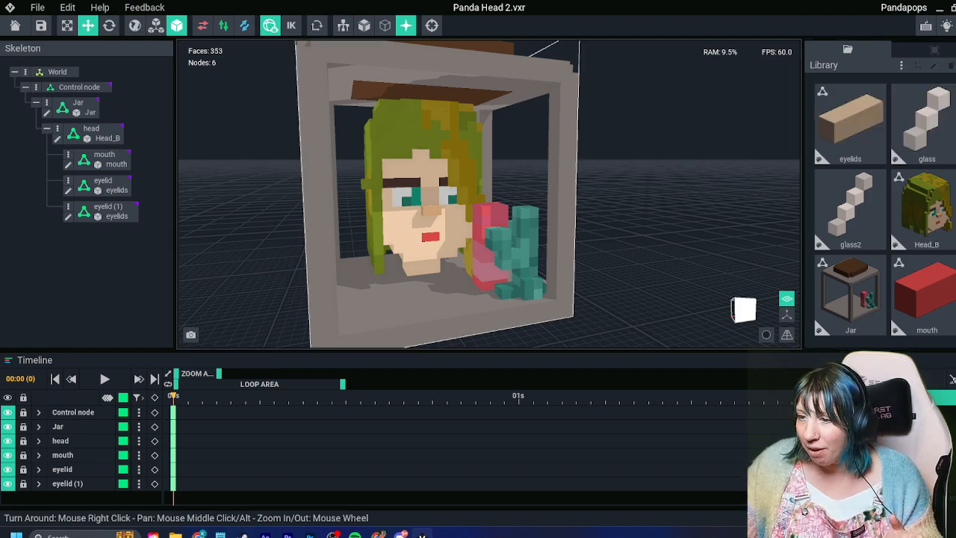
pyautogui.moveTo(439, 256); pyautogui.dragTo(439, 256, button='right')
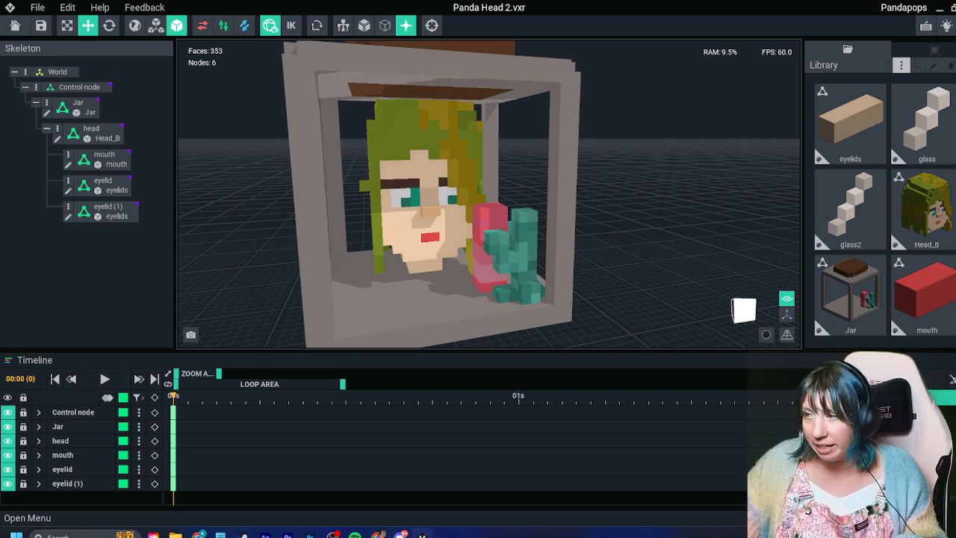
# Start a VXM import and browse from Sandbox stream through random bits and the tavern folder to aquarium's final folder
pyautogui.click(900, 65)
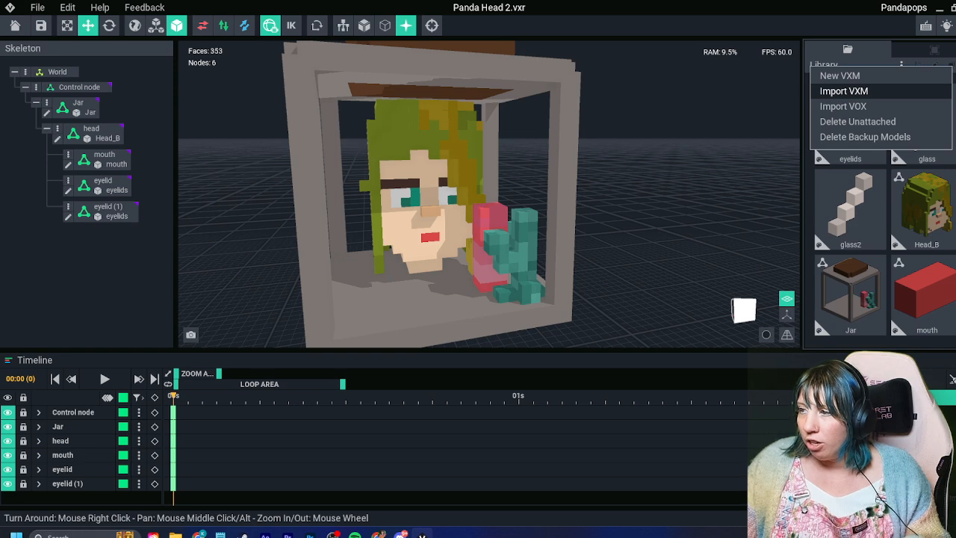
pyautogui.click(843, 90)
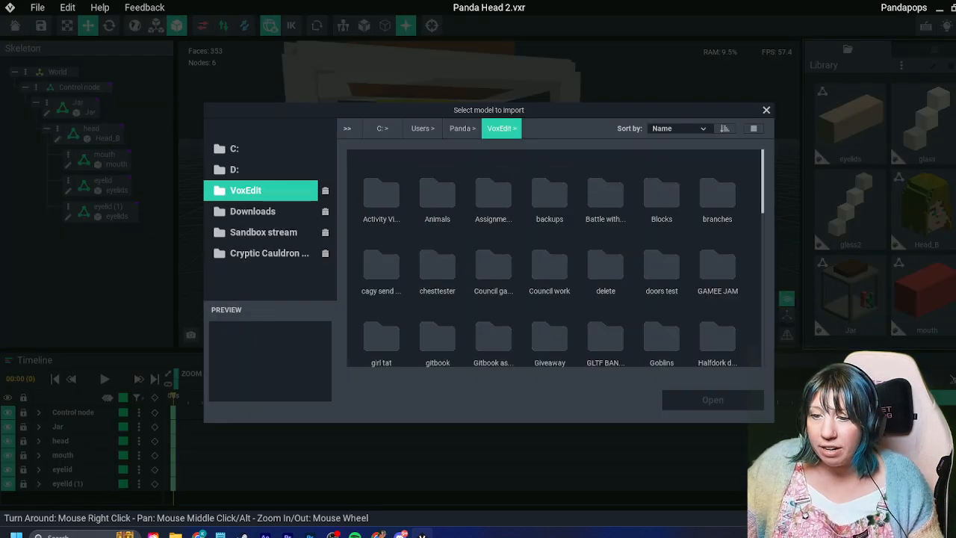
pyautogui.click(263, 232)
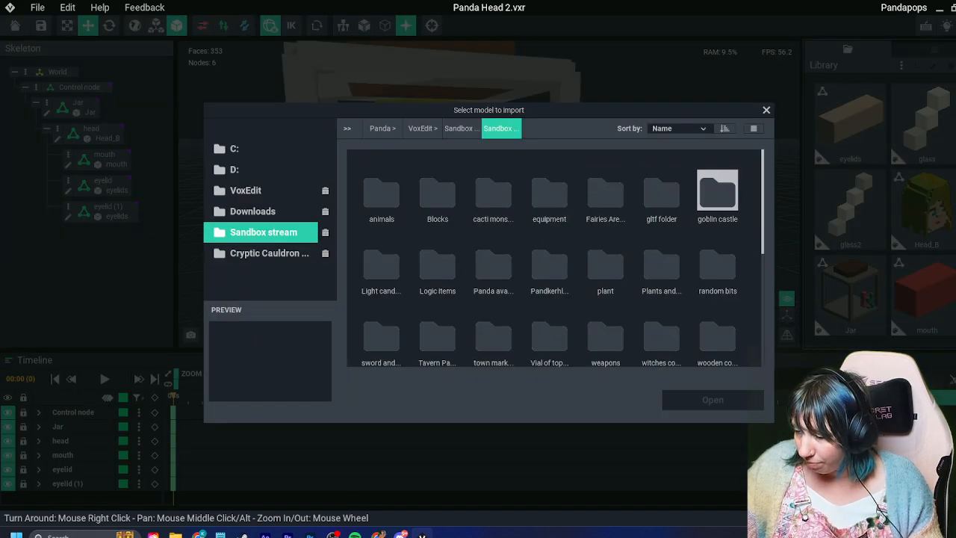
pyautogui.doubleClick(717, 265)
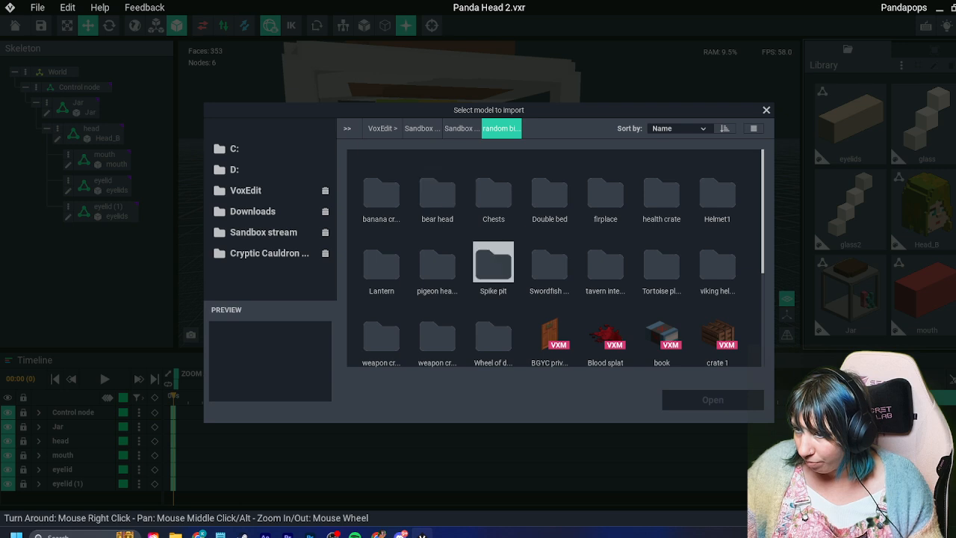
pyautogui.scroll(-1, 549, 265)
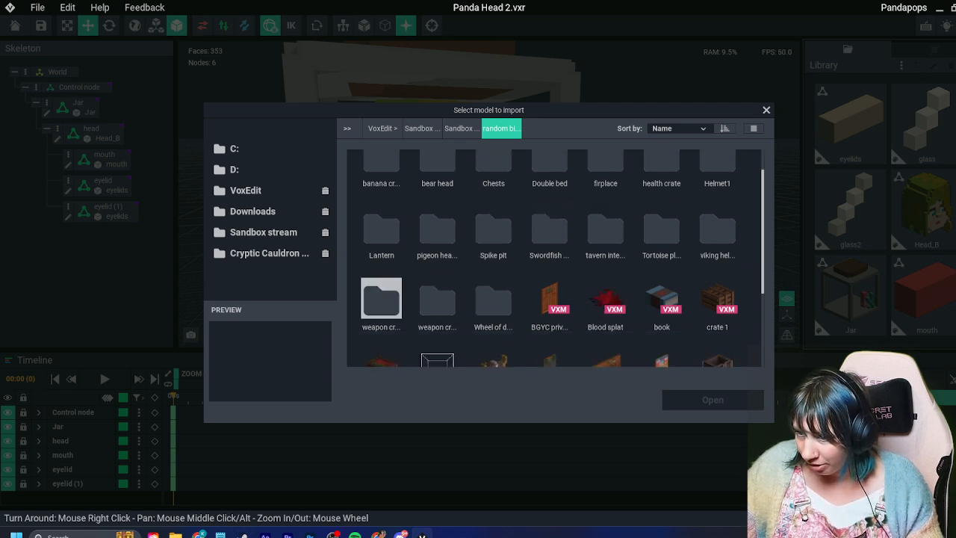
pyautogui.scroll(1, 549, 262)
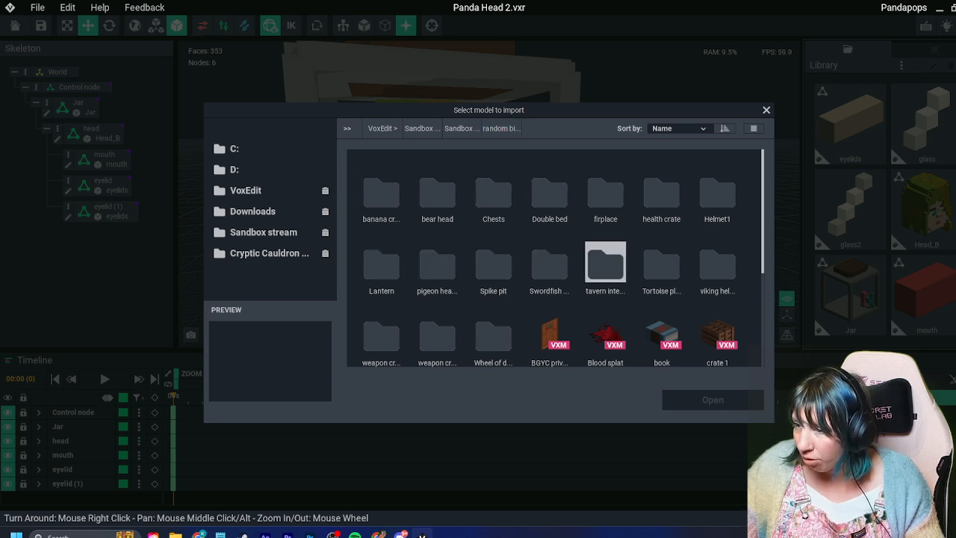
pyautogui.doubleClick(605, 263)
pyautogui.doubleClick(381, 193)
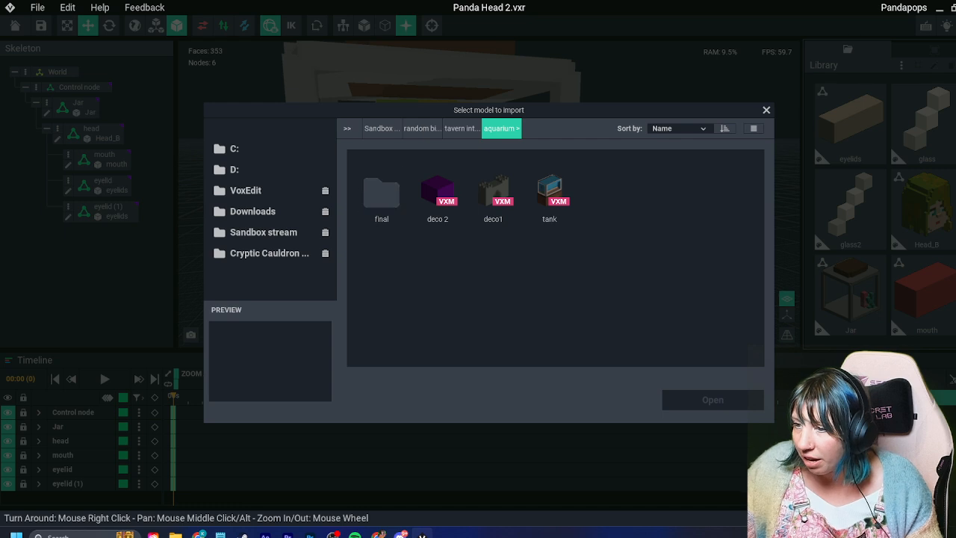
pyautogui.doubleClick(382, 190)
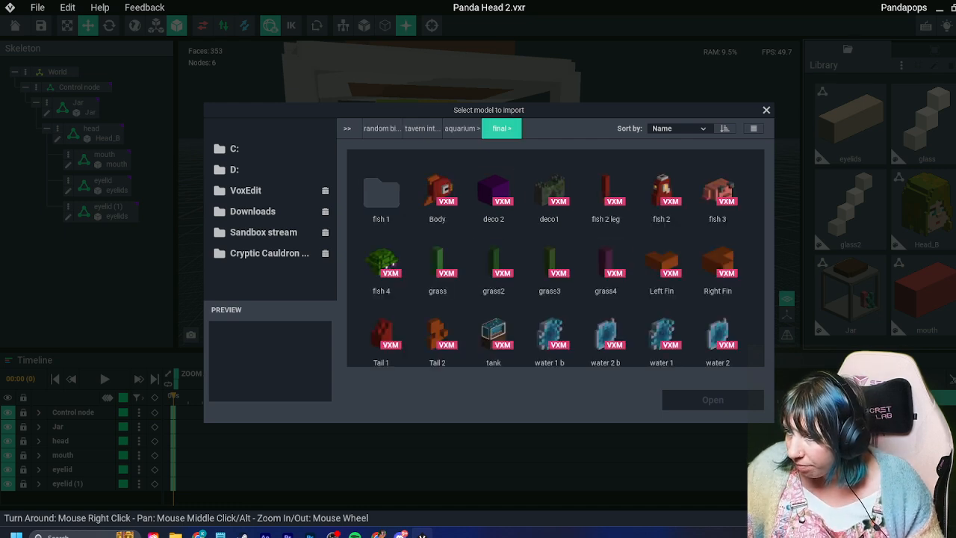
# Import the red fish model Body from the final folder into the library
pyautogui.scroll(-1, 493, 261)
pyautogui.scroll(1, 492, 261)
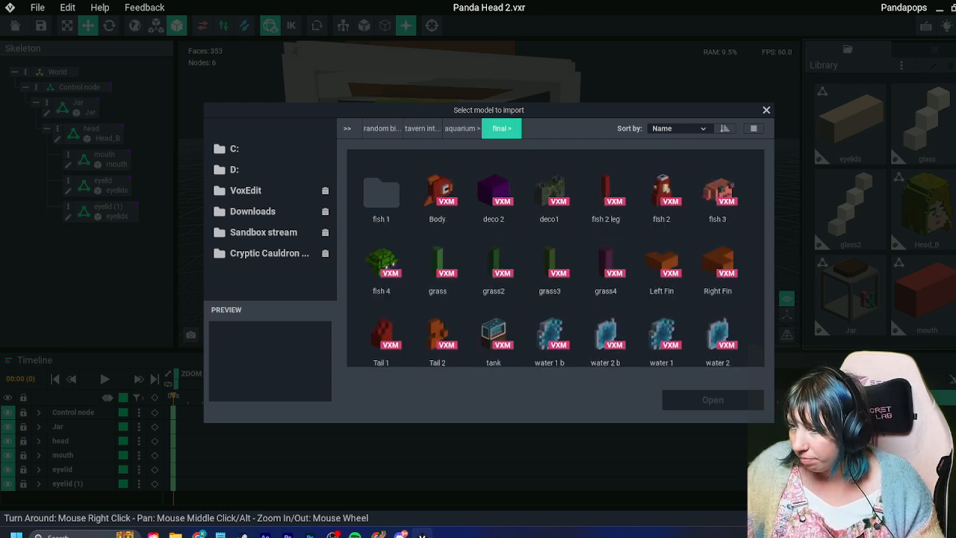
pyautogui.click(437, 190)
pyautogui.click(713, 400)
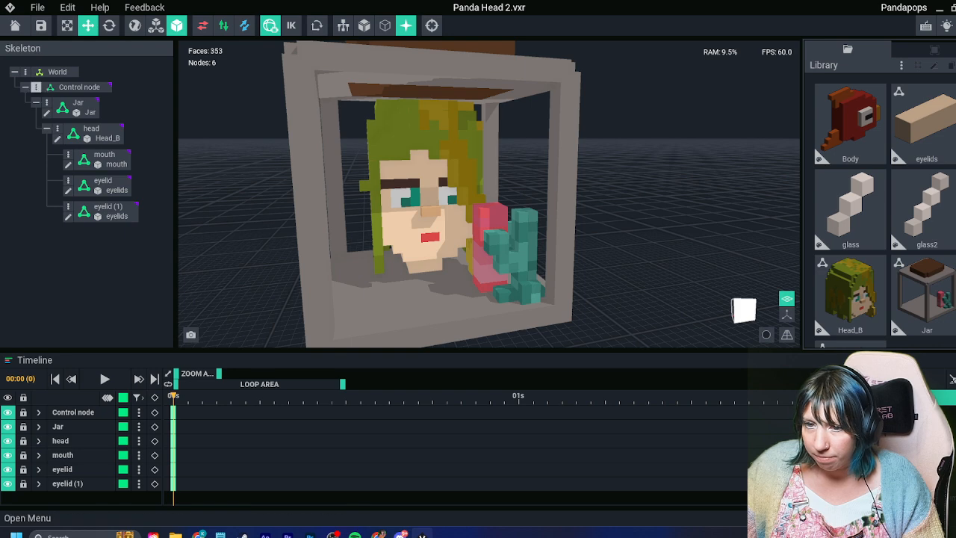
# Create a node named fish under Jar and assign the Body model to it
pyautogui.click(36, 87)
pyautogui.click(90, 113)
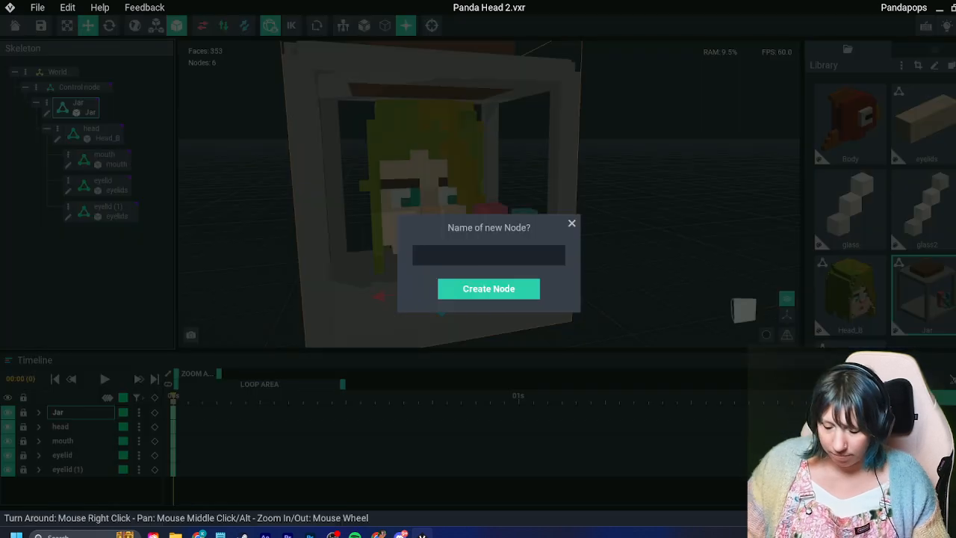
pyautogui.write('fish')
pyautogui.press('Return')
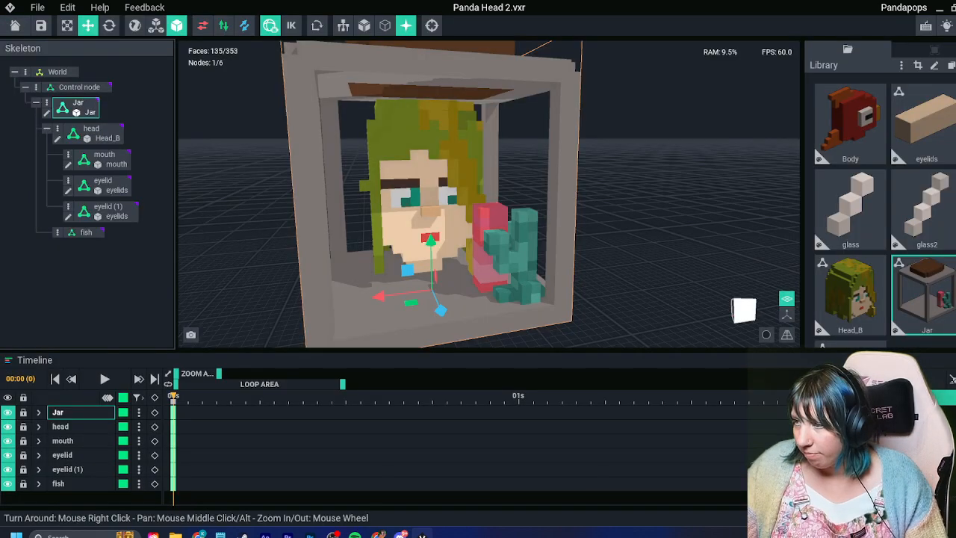
pyautogui.moveTo(850, 123); pyautogui.dragTo(116, 269)
pyautogui.moveTo(88, 234); pyautogui.dragTo(92, 236)
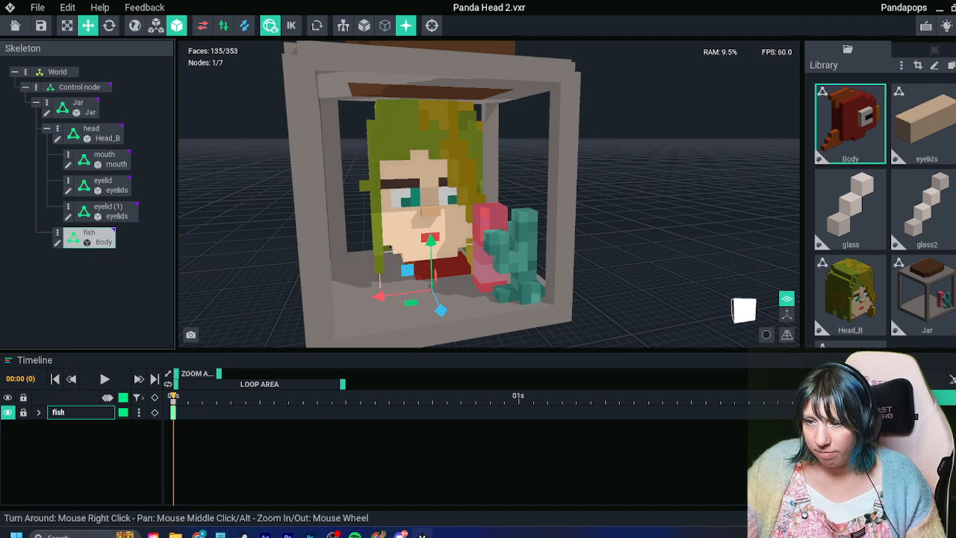
# Move the fish up from the jar floor and forward to beside the face
pyautogui.moveTo(359, 258); pyautogui.dragTo(418, 245, button='right')
pyautogui.moveTo(424, 240); pyautogui.dragTo(428, 132)
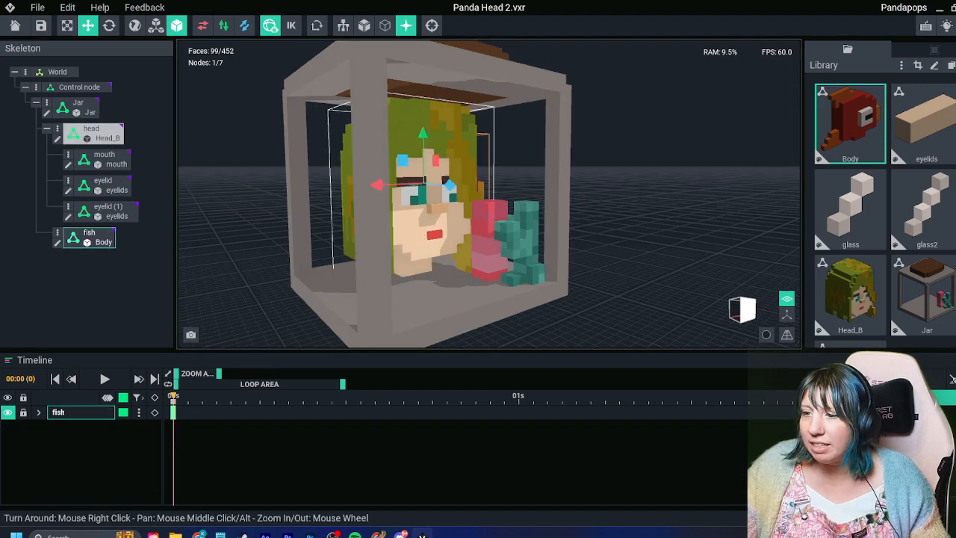
pyautogui.moveTo(452, 188); pyautogui.dragTo(528, 200)
pyautogui.moveTo(508, 216)
pyautogui.mouseDown(button='right')
pyautogui.moveTo(403, 217)
pyautogui.moveTo(511, 216)
pyautogui.moveTo(496, 219)
pyautogui.mouseUp(button='right')
# Rotate the fish about 85° around its vertical axis so its side runs along the head's facing direction
pyautogui.click(109, 26)
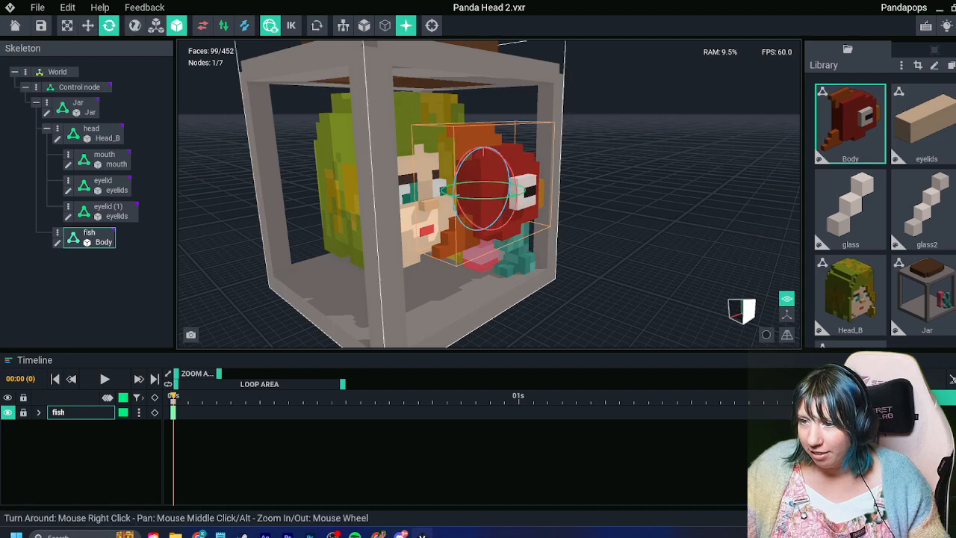
pyautogui.moveTo(515, 191); pyautogui.dragTo(245, 221)
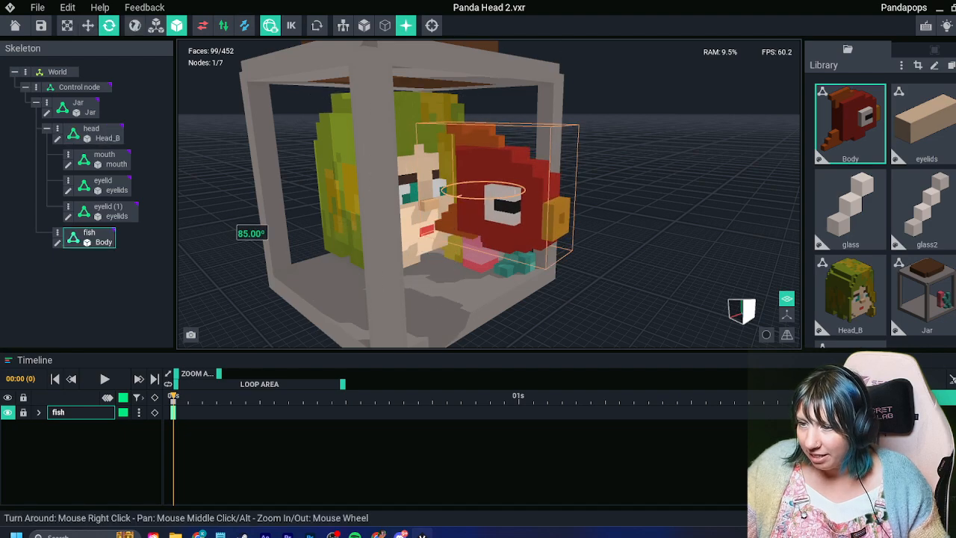
pyautogui.moveTo(373, 270); pyautogui.dragTo(403, 239, button='right')
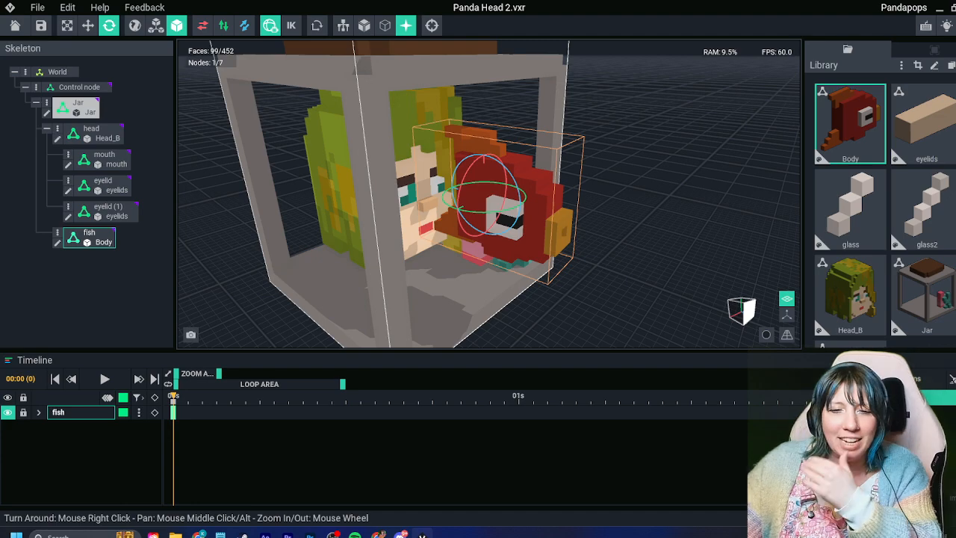
pyautogui.moveTo(404, 239); pyautogui.dragTo(464, 256, button='right')
pyautogui.click(591, 224)
pyautogui.click(502, 205)
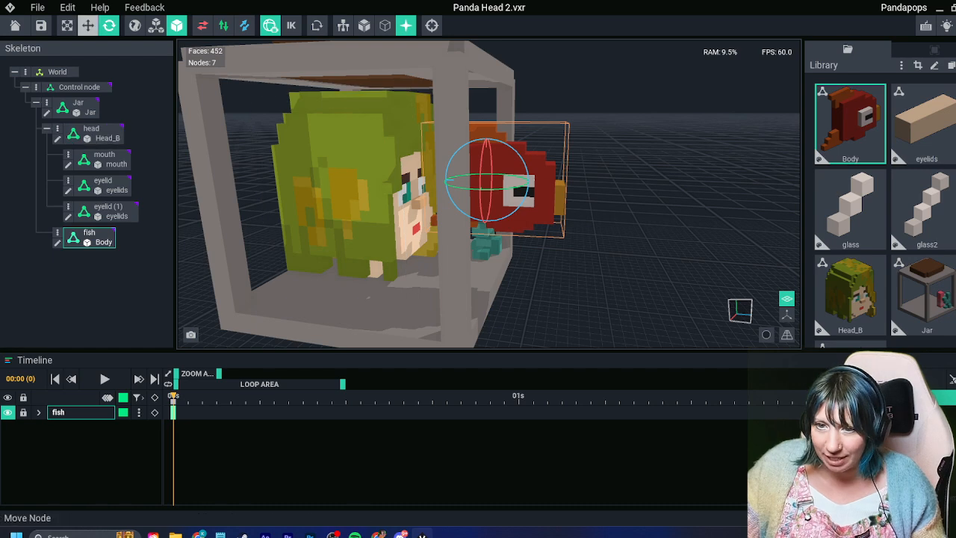
# Move the fish down and back closer to the face
pyautogui.click(88, 26)
pyautogui.moveTo(486, 132); pyautogui.dragTo(486, 162)
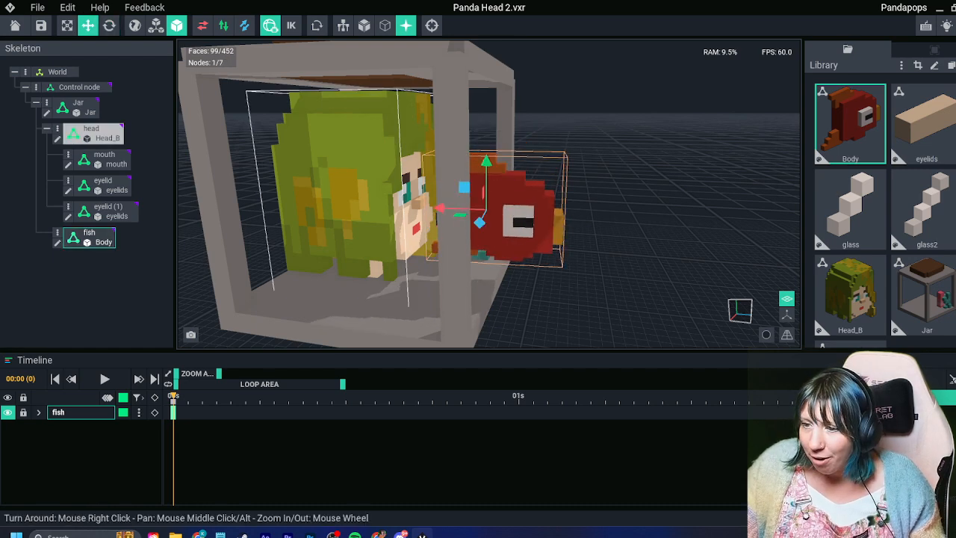
pyautogui.moveTo(441, 209); pyautogui.dragTo(405, 207)
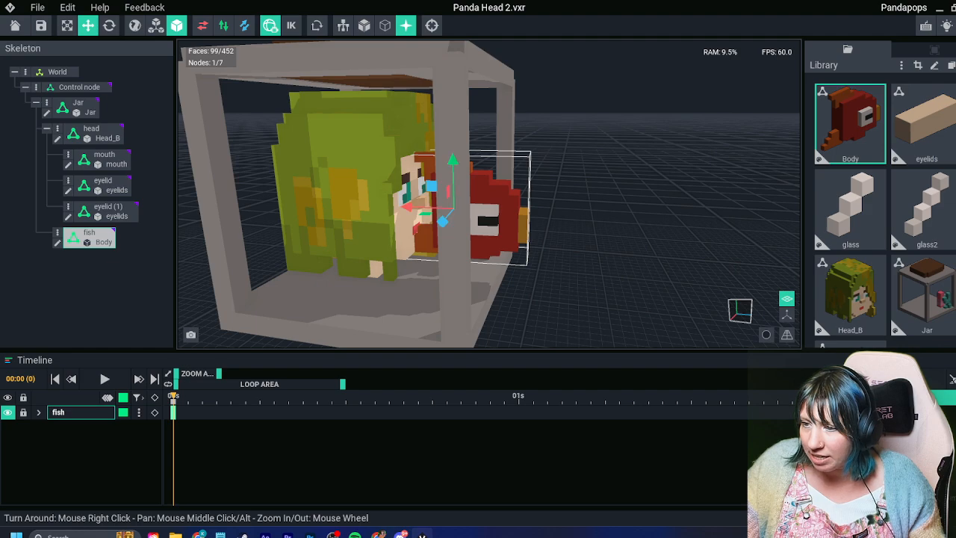
# Open the fish's Body model for voxel editing and erase its orange tail and top fin with the Face tool
pyautogui.press('Tab')
pyautogui.moveTo(396, 384); pyautogui.dragTo(252, 298, button='right')
pyautogui.scroll(3, 445, 374)
pyautogui.scroll(5, 254, 284)
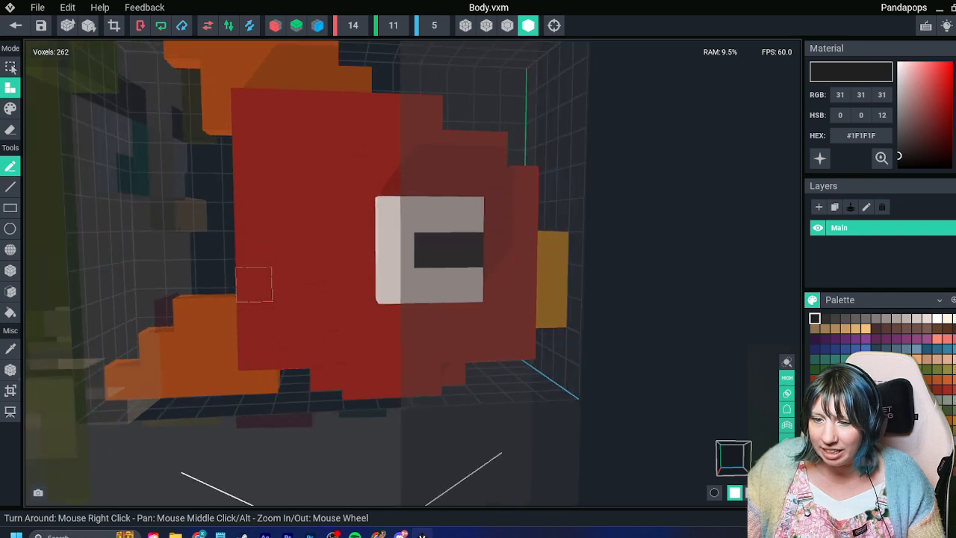
pyautogui.click(11, 291)
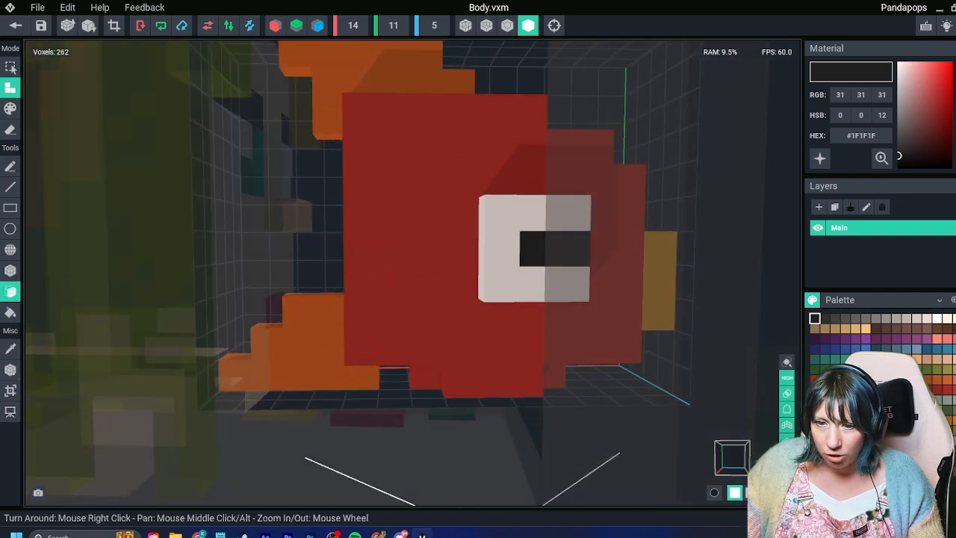
pyautogui.click(11, 129)
pyautogui.click(299, 373)
pyautogui.click(358, 107)
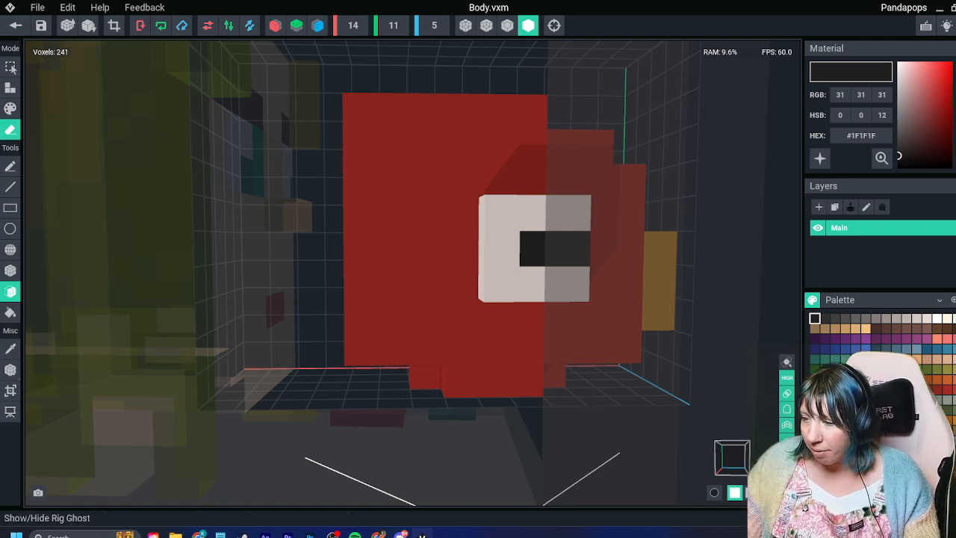
# Toggle the rig ghost off and on to compare the fish model alone and within the surrounding jar and head
pyautogui.click(786, 409)
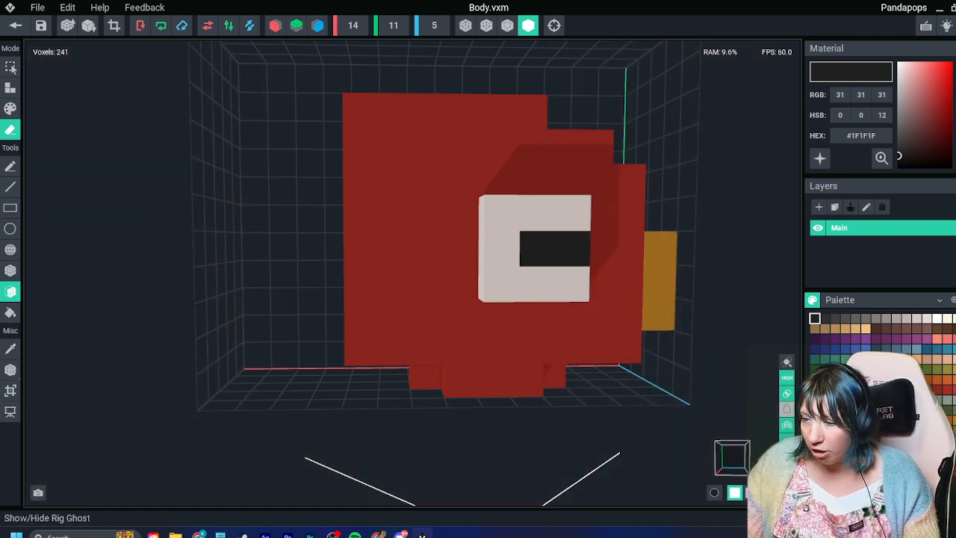
pyautogui.click(786, 409)
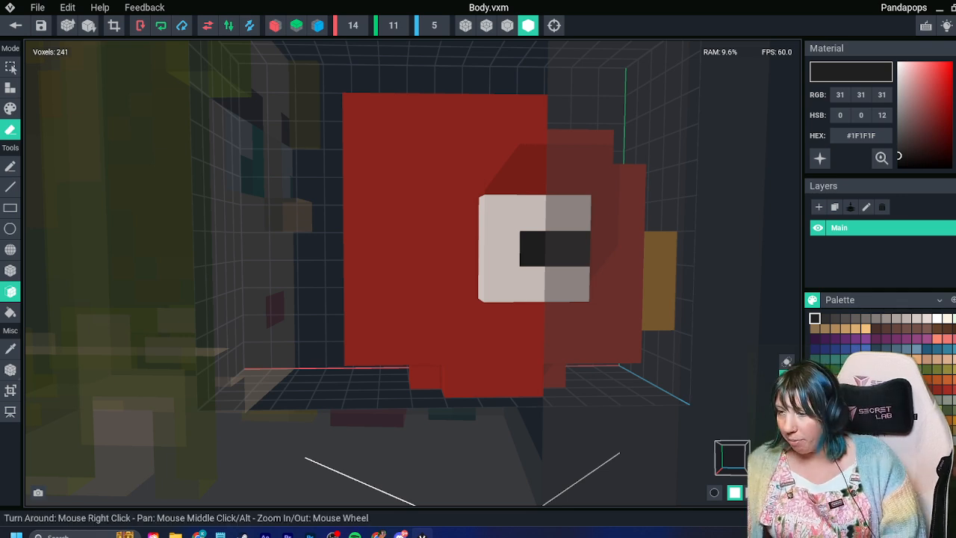
pyautogui.click(786, 408)
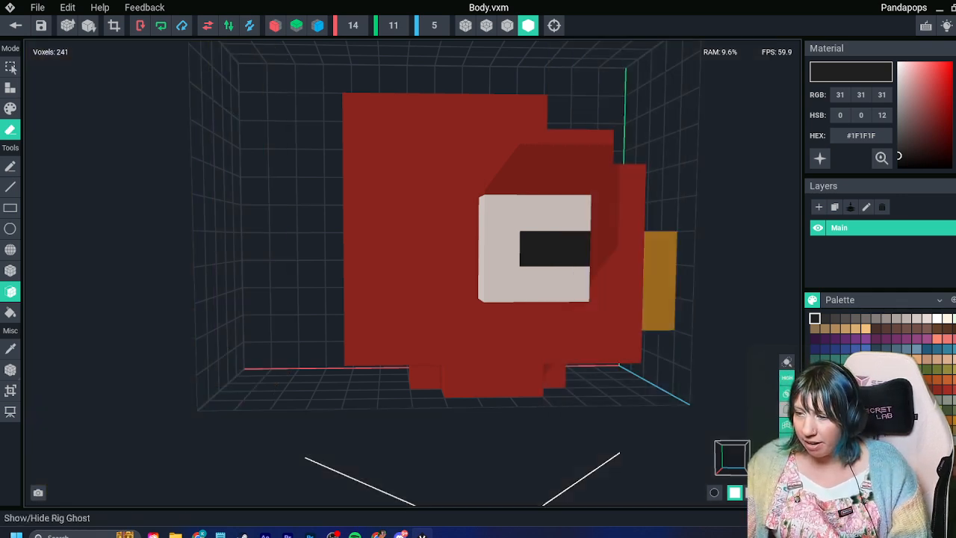
pyautogui.click(786, 408)
pyautogui.click(786, 408)
pyautogui.click(786, 409)
pyautogui.click(786, 409)
pyautogui.click(786, 409)
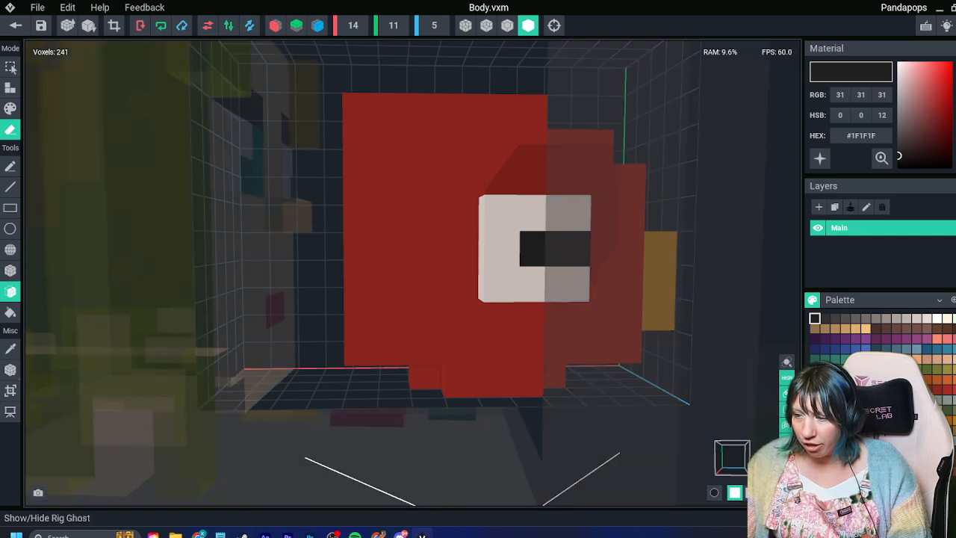
pyautogui.click(786, 409)
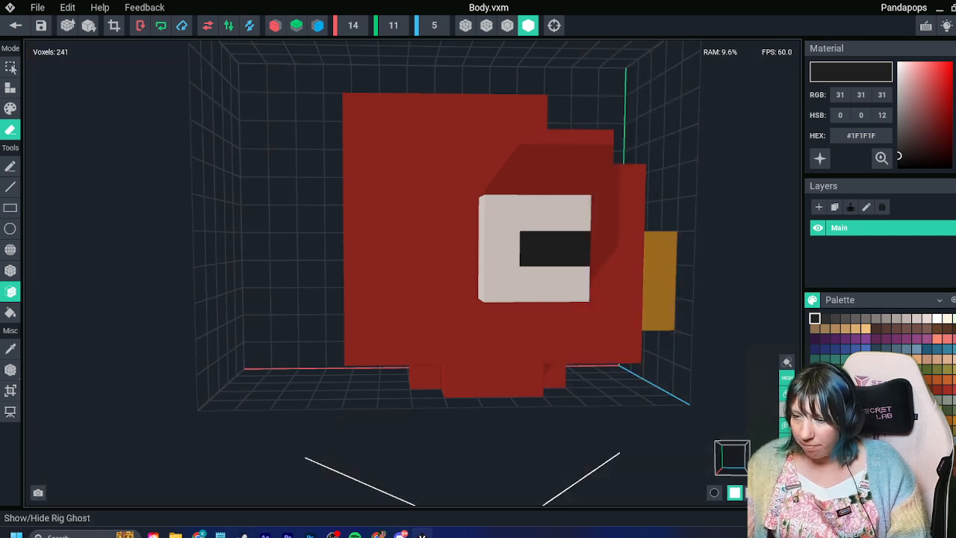
pyautogui.click(787, 408)
pyautogui.click(787, 409)
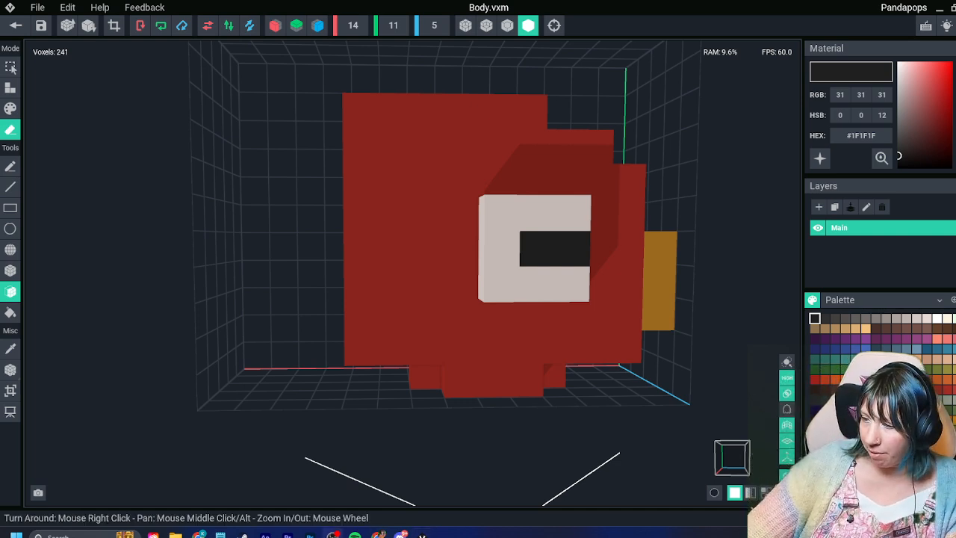
pyautogui.click(786, 408)
pyautogui.click(787, 409)
pyautogui.click(787, 408)
pyautogui.click(786, 409)
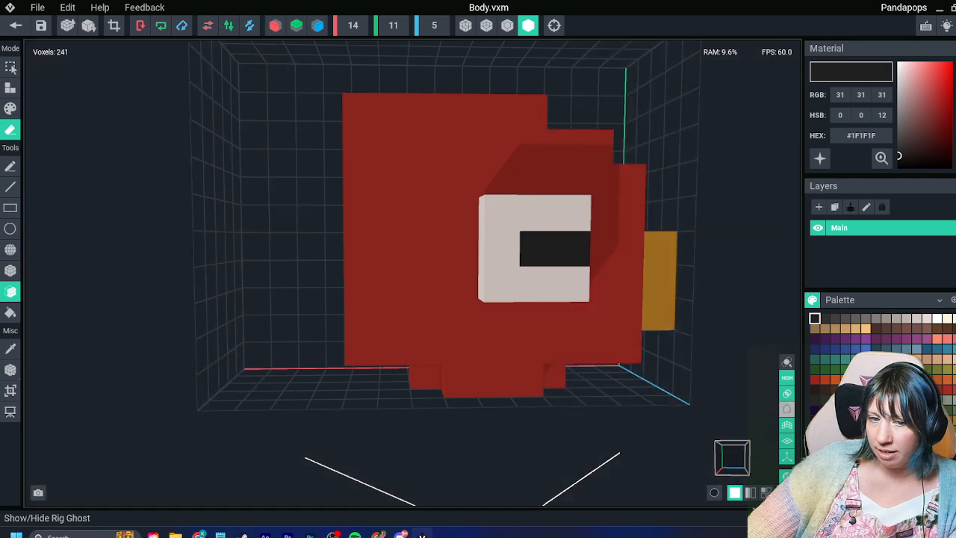
pyautogui.click(786, 408)
pyautogui.click(786, 408)
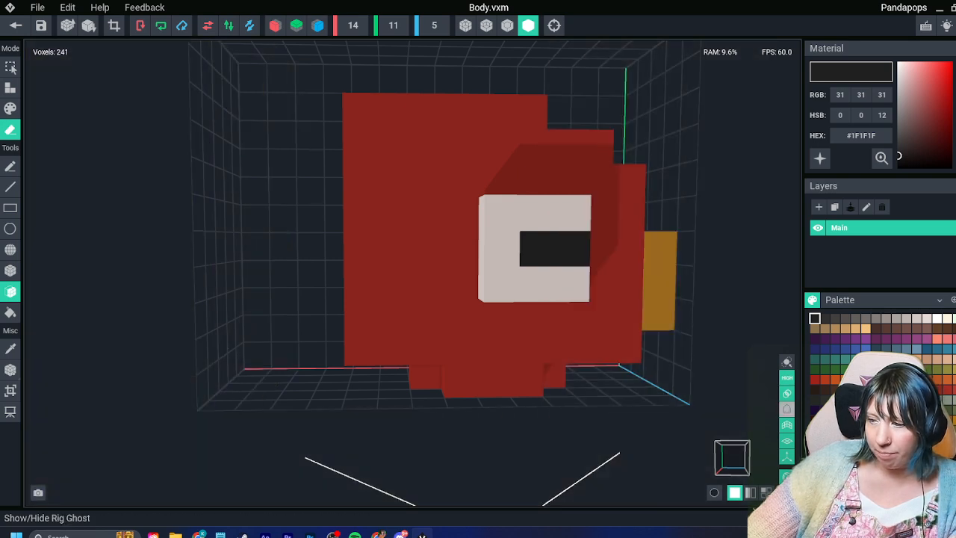
pyautogui.click(787, 408)
pyautogui.click(787, 408)
pyautogui.click(787, 409)
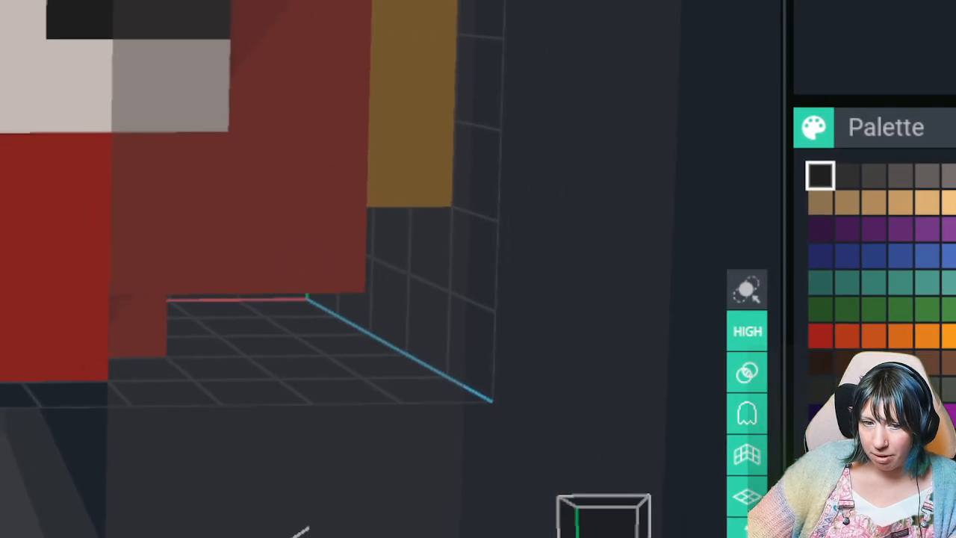
pyautogui.click(747, 414)
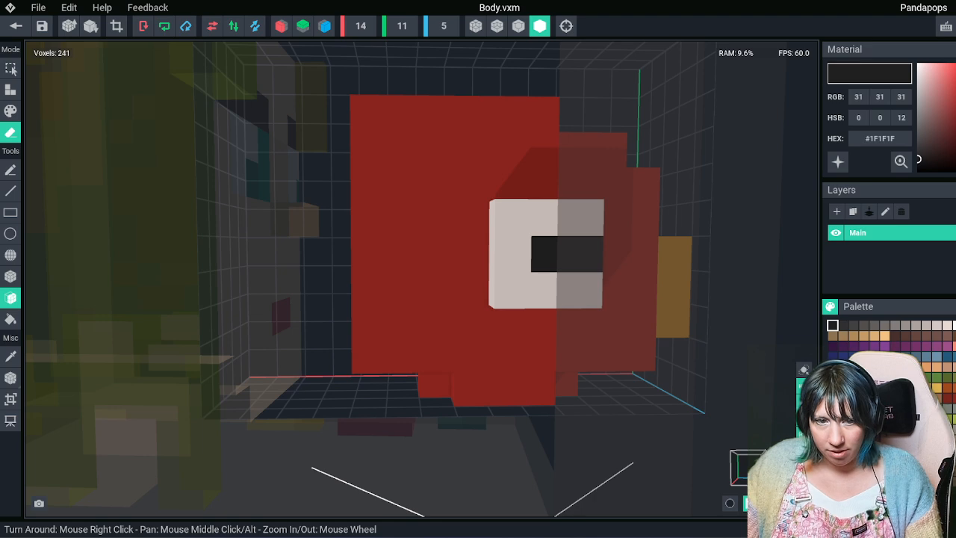
# Enable mirroring on the Z axis and erase the fish's protruding eyes and yellow mouth
pyautogui.scroll(-3, 478, 269)
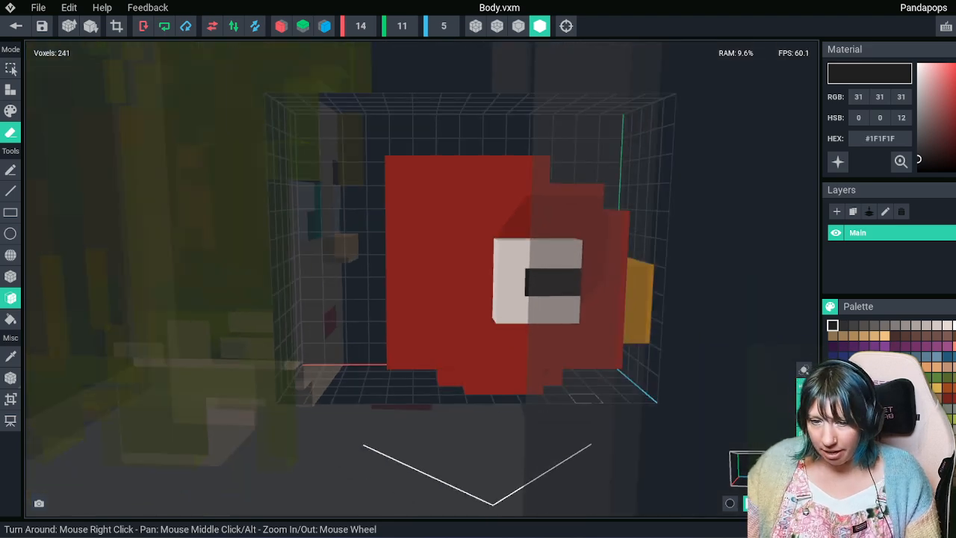
pyautogui.moveTo(427, 361); pyautogui.dragTo(427, 362, button='right')
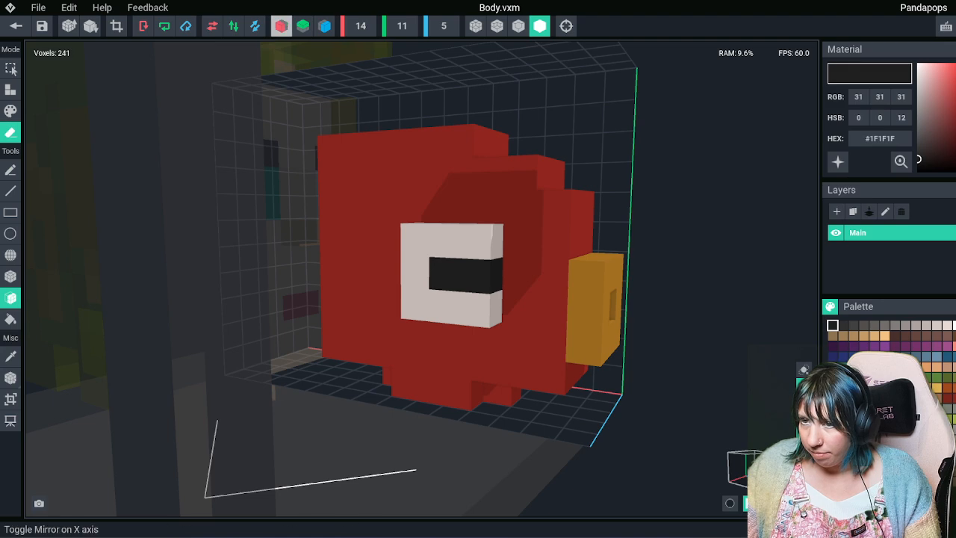
pyautogui.click(282, 26)
pyautogui.click(281, 26)
pyautogui.click(324, 26)
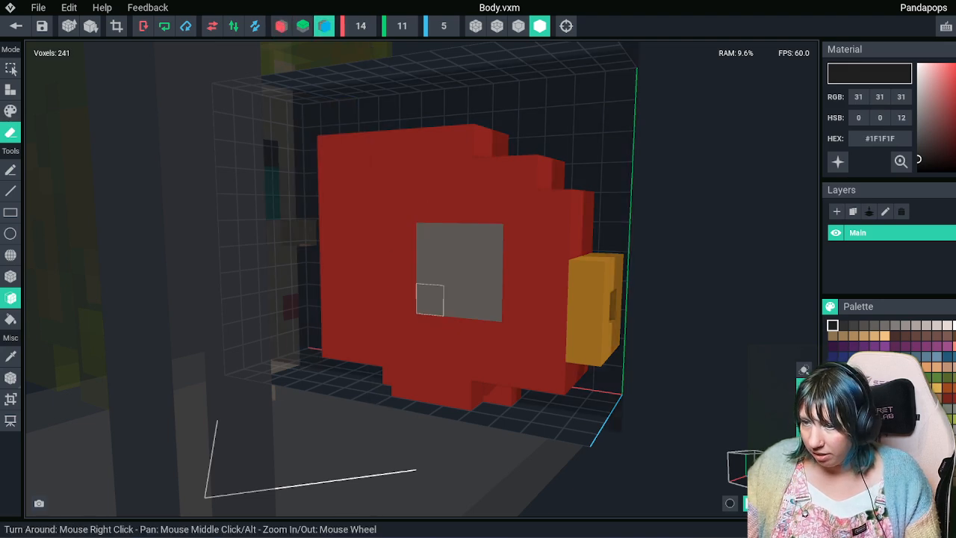
pyautogui.moveTo(427, 361); pyautogui.dragTo(428, 361, button='right')
pyautogui.click(427, 361)
pyautogui.click(428, 361)
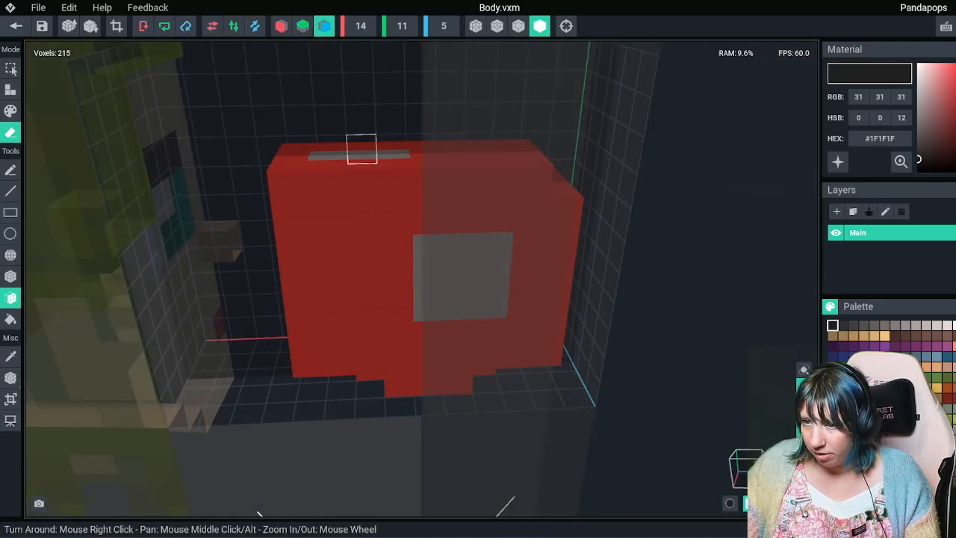
# Erase outer face layers to shrink the body to seven voxels long and four high, ending with Z mirroring off
pyautogui.moveTo(428, 361); pyautogui.dragTo(433, 289, button='right')
pyautogui.click(427, 362)
pyautogui.click(427, 362)
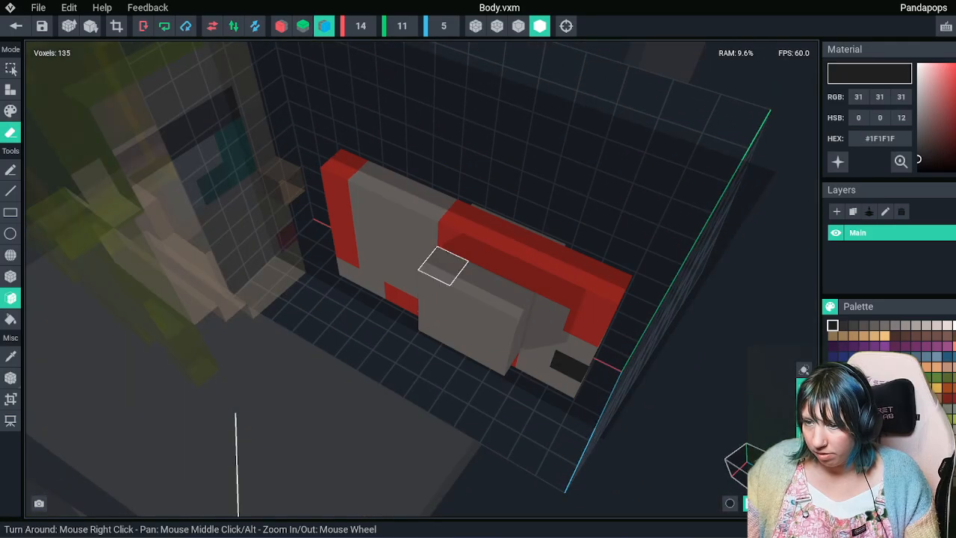
pyautogui.moveTo(429, 363); pyautogui.dragTo(396, 251, button='right')
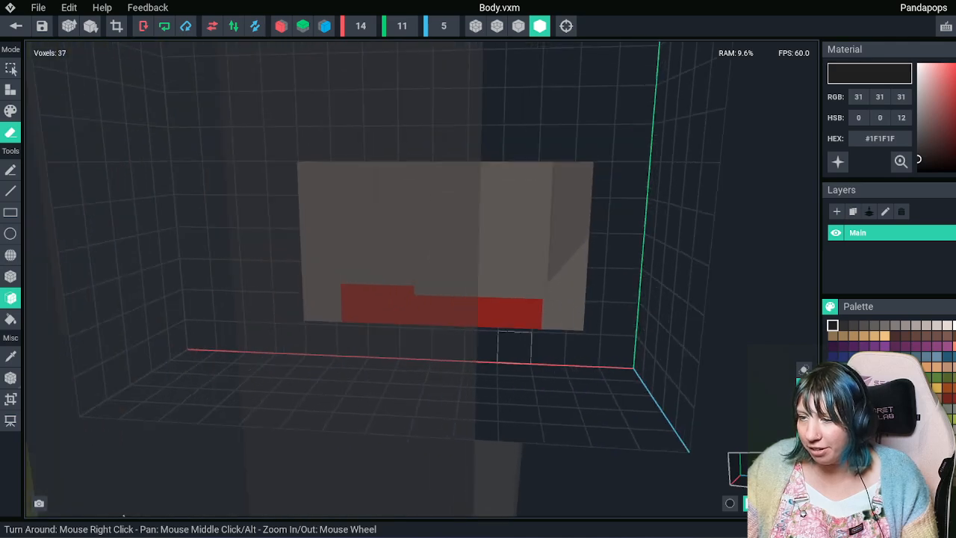
# Show the outlined shading, sample the body's red #95271F, and paint the grey voxels with the Box tool
pyautogui.click(518, 26)
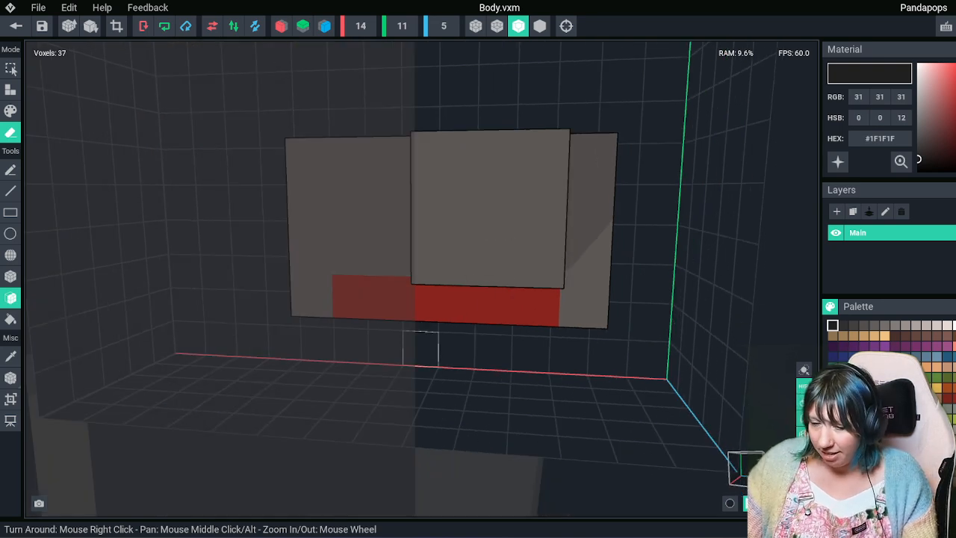
pyautogui.press('i')
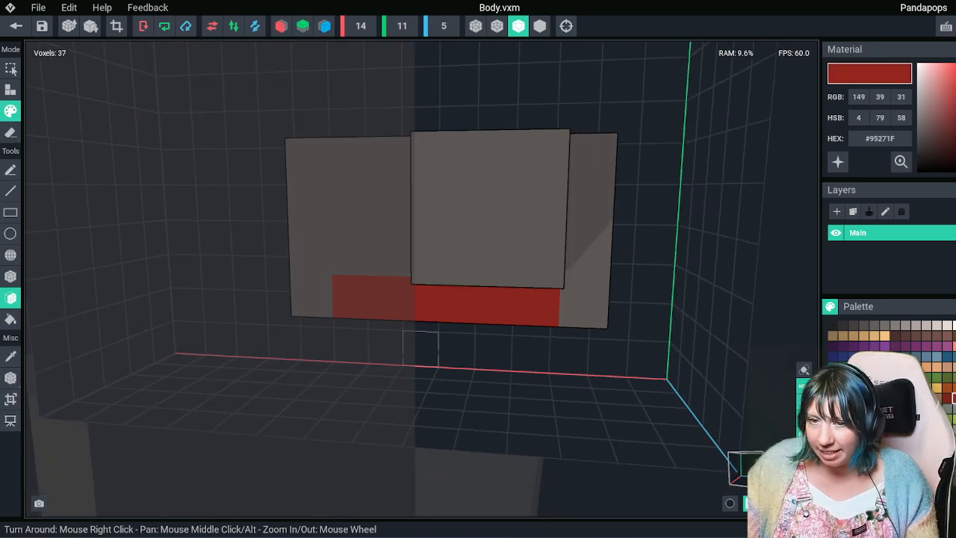
pyautogui.click(10, 277)
pyautogui.moveTo(308, 161); pyautogui.dragTo(388, 299)
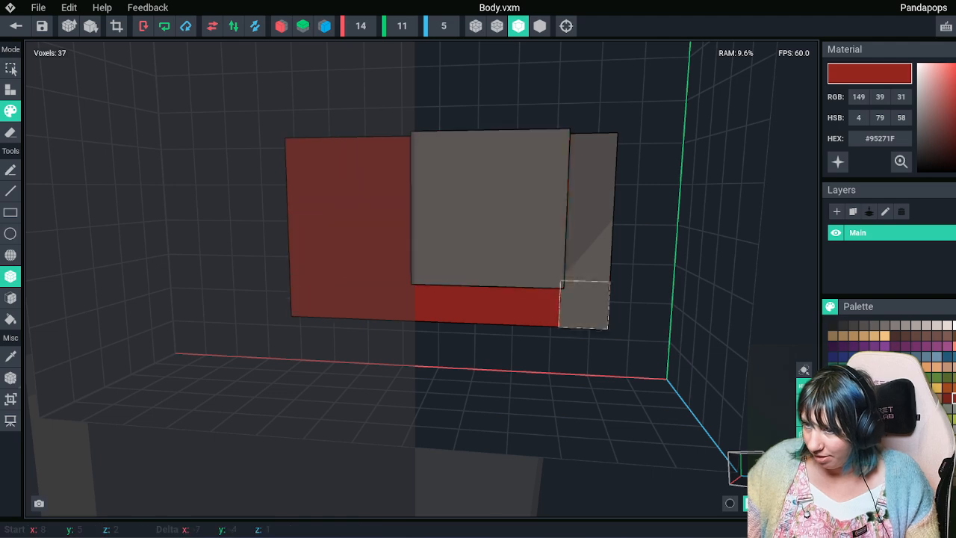
pyautogui.moveTo(388, 299); pyautogui.dragTo(590, 306)
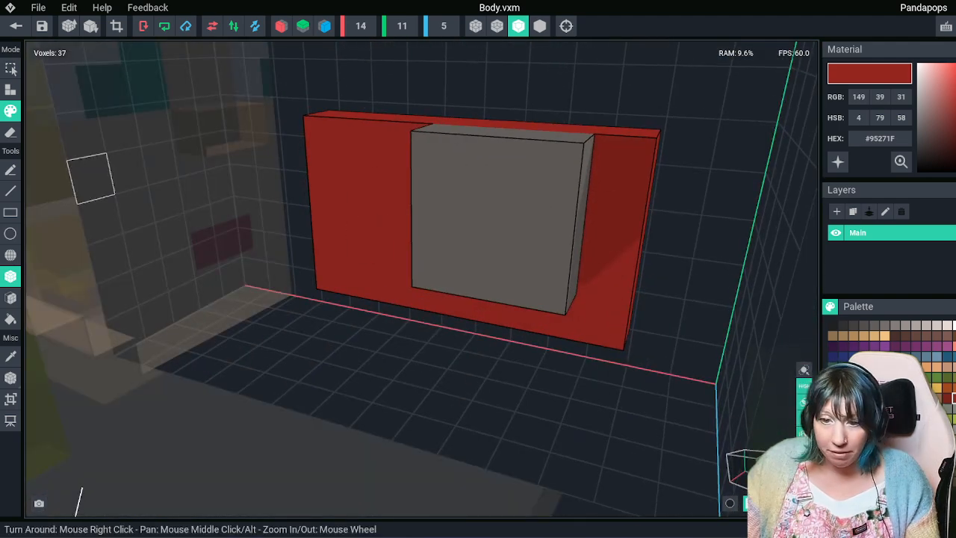
pyautogui.moveTo(436, 162); pyautogui.dragTo(543, 277)
# Fill the recessed area around the raised square with a red face layer, making the body two voxels thick
pyautogui.click(10, 298)
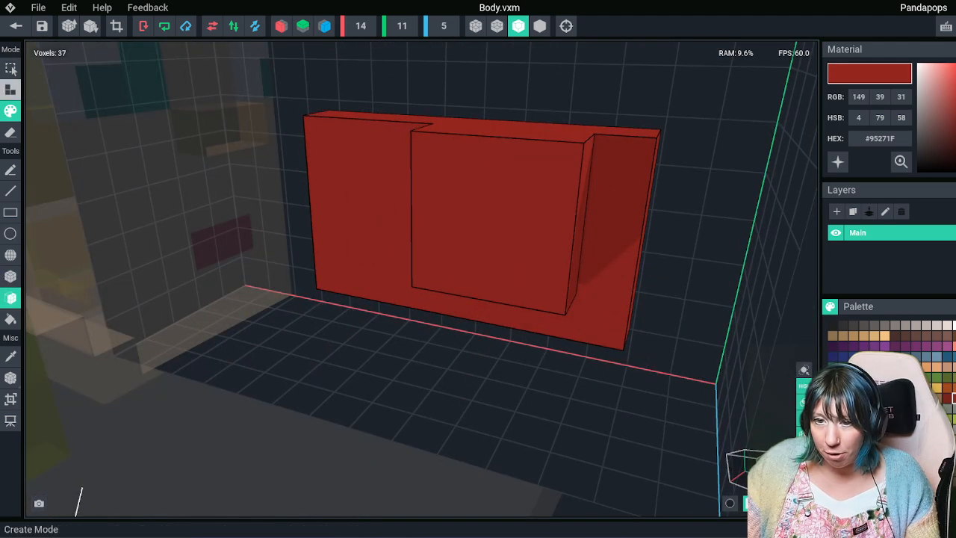
pyautogui.click(11, 90)
pyautogui.click(387, 210)
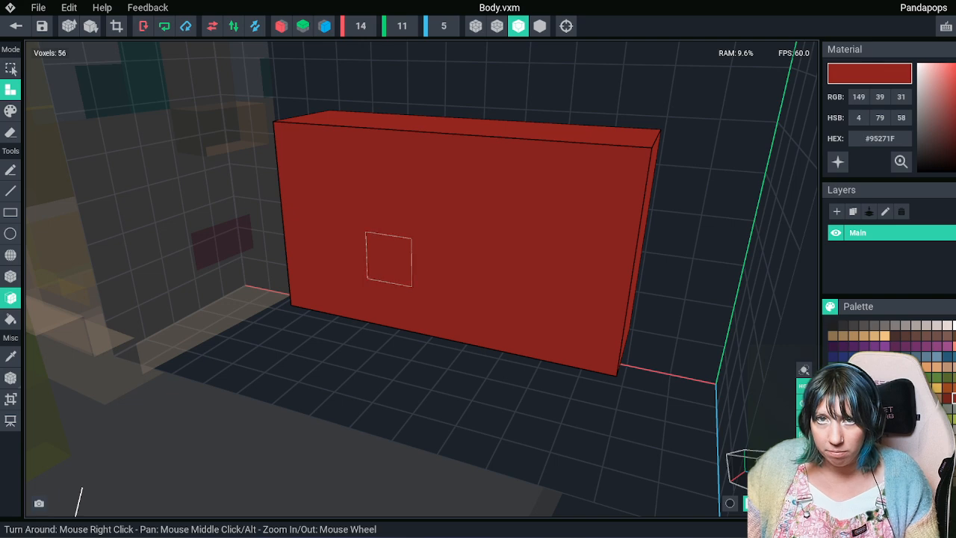
# Erase the upper and lower corner voxels at the fish's front end with the Box tool, undoing stray edits
pyautogui.moveTo(431, 363); pyautogui.dragTo(431, 363, button='right')
pyautogui.moveTo(484, 269); pyautogui.dragTo(374, 300, button='middle')
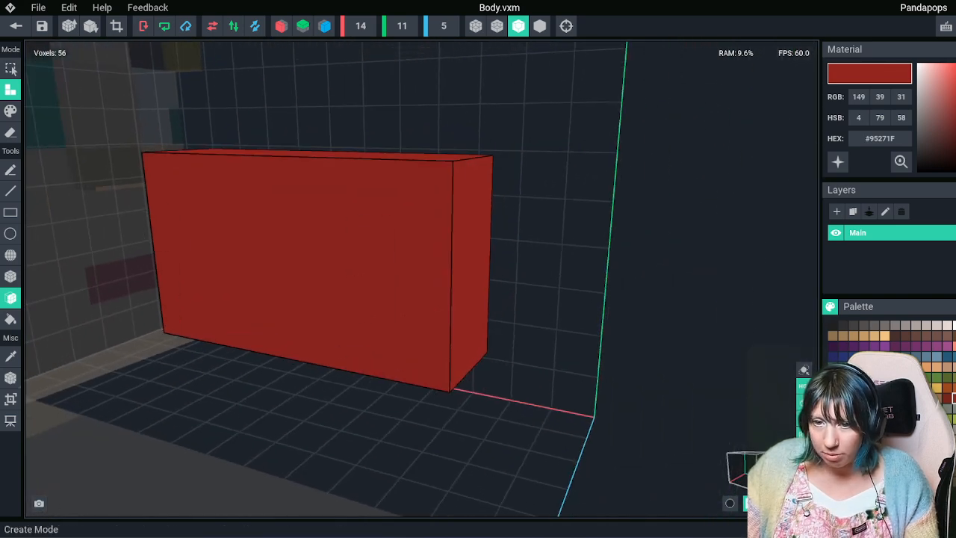
pyautogui.click(11, 276)
pyautogui.moveTo(288, 385); pyautogui.dragTo(287, 385, button='right')
pyautogui.moveTo(257, 261); pyautogui.dragTo(341, 261)
pyautogui.moveTo(288, 385); pyautogui.dragTo(286, 385, button='right')
pyautogui.click(112, 336)
pyautogui.click(147, 259)
pyautogui.click(145, 259)
pyautogui.click(269, 253)
pyautogui.hotkey('ctrl', 'z')
pyautogui.hotkey('ctrl', 'z')
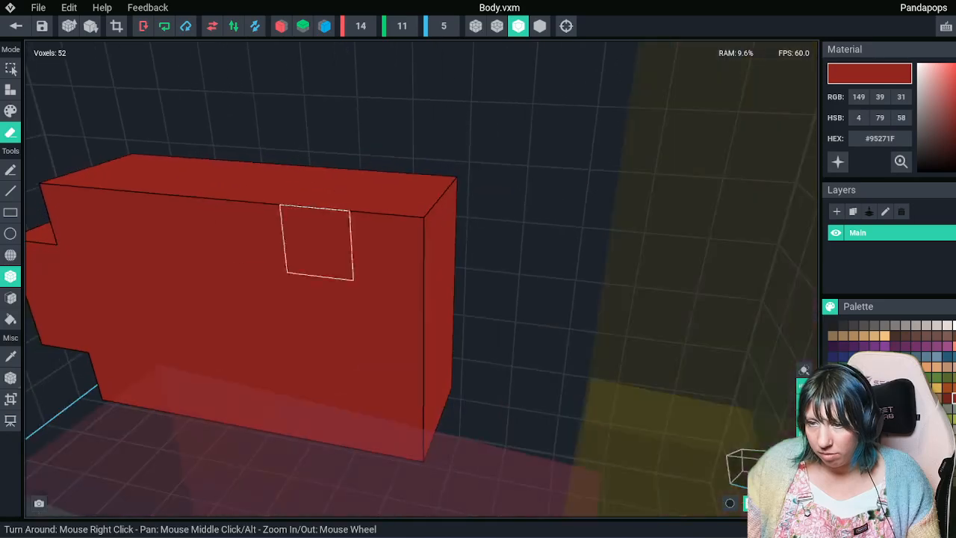
# Carve the fish's rear end, removing two voxel columns from the top row, one from the second and two from the bottom
pyautogui.moveTo(317, 243)
pyautogui.mouseDown()
pyautogui.moveTo(388, 250)
pyautogui.moveTo(403, 239)
pyautogui.mouseUp()
pyautogui.moveTo(286, 386); pyautogui.dragTo(286, 386, button='right')
pyautogui.moveTo(374, 311); pyautogui.dragTo(377, 314)
pyautogui.moveTo(381, 298); pyautogui.dragTo(367, 294, button='right')
pyautogui.click(433, 250)
pyautogui.moveTo(284, 386); pyautogui.dragTo(284, 386, button='right')
pyautogui.moveTo(381, 330)
pyautogui.mouseDown(button='right')
pyautogui.moveTo(384, 275)
pyautogui.moveTo(438, 275)
pyautogui.moveTo(375, 327)
pyautogui.mouseUp(button='right')
pyautogui.scroll(2, 384, 274)
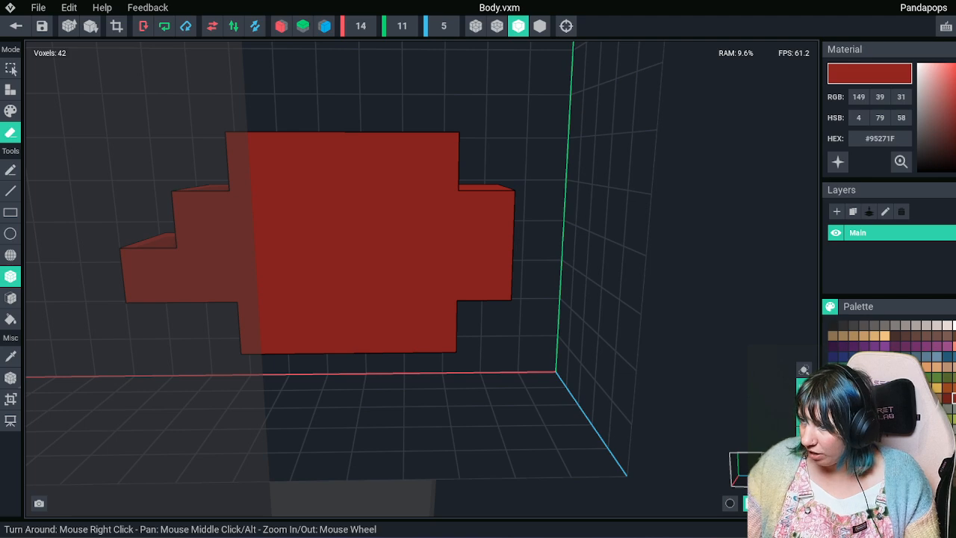
# Paint the protruding block at the fish's front end orange #C5521A
pyautogui.click(954, 387)
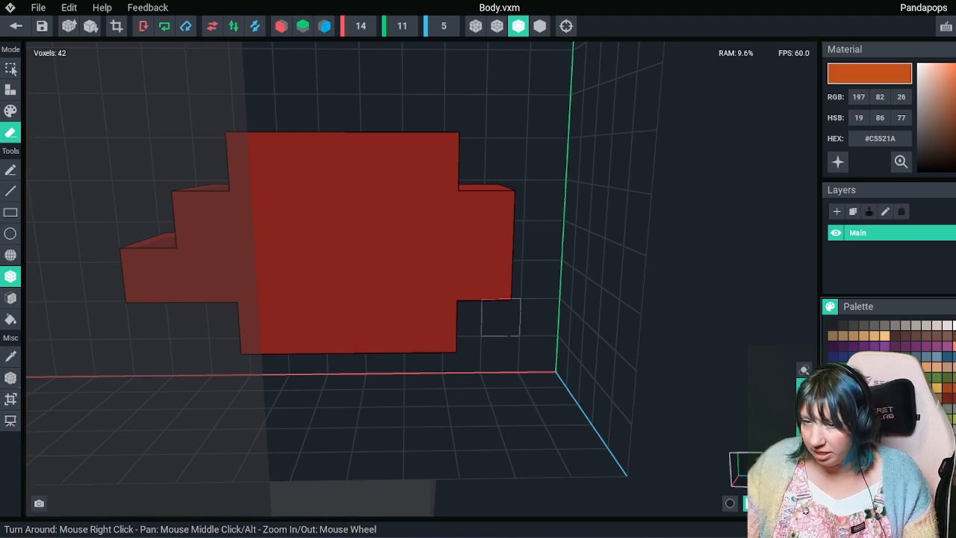
pyautogui.click(11, 111)
pyautogui.moveTo(590, 238); pyautogui.dragTo(408, 231, button='right')
pyautogui.moveTo(271, 323); pyautogui.dragTo(347, 240)
pyautogui.moveTo(322, 384); pyautogui.dragTo(379, 273, button='right')
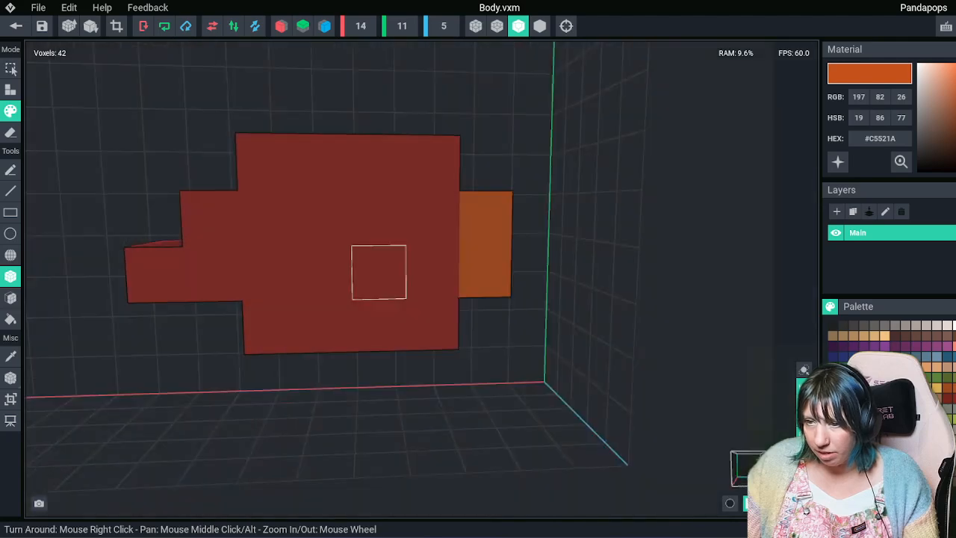
# Paint a one-voxel eye in dark #1F1F1F on each side of the fish's body
pyautogui.click(934, 388)
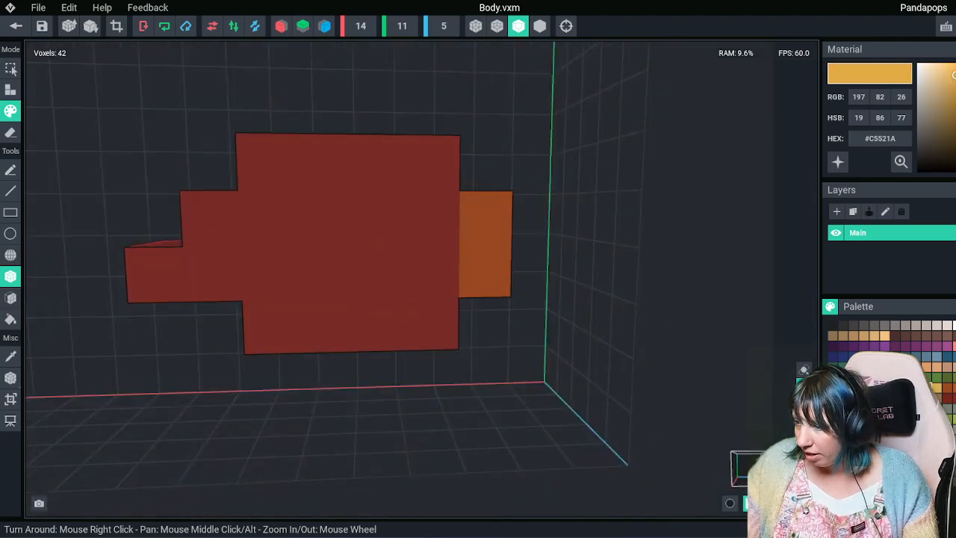
pyautogui.click(833, 325)
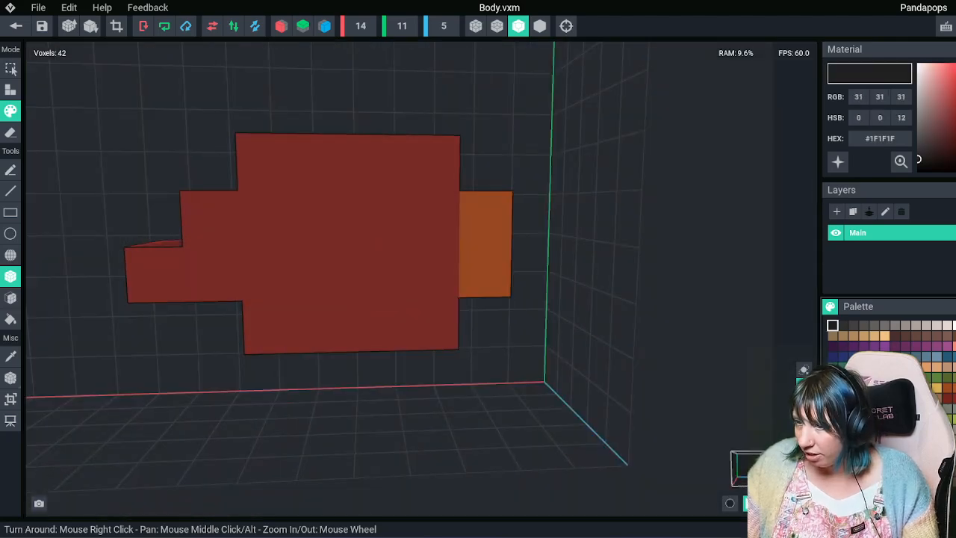
pyautogui.click(378, 217)
pyautogui.moveTo(452, 326)
pyautogui.mouseDown(button='right')
pyautogui.moveTo(470, 316)
pyautogui.moveTo(448, 277)
pyautogui.mouseUp(button='right')
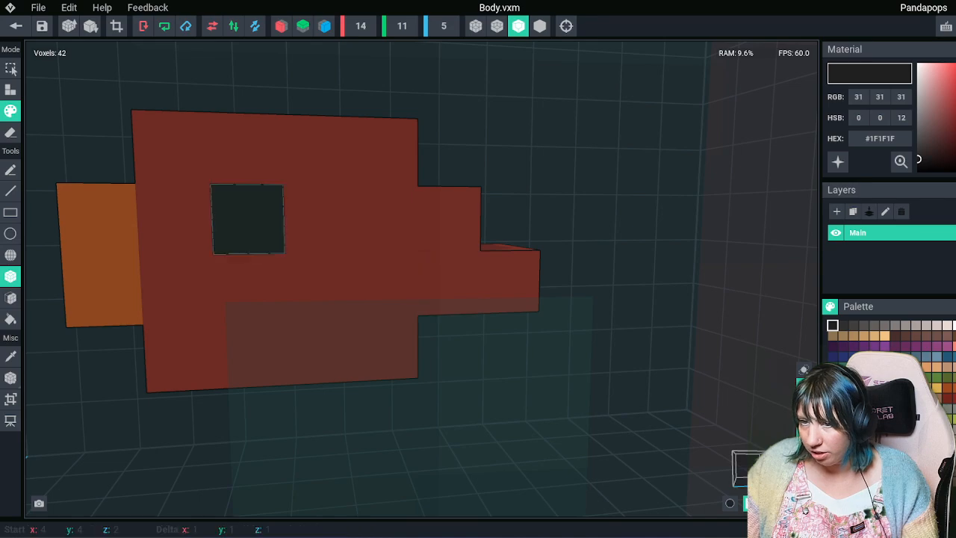
pyautogui.moveTo(320, 382)
pyautogui.mouseDown(button='right')
pyautogui.moveTo(328, 374)
pyautogui.moveTo(324, 382)
pyautogui.mouseUp(button='right')
# Attach an orange #A84B1A fin under the fish's rear end and erase its excess, leaving it two voxels
pyautogui.press('i')
pyautogui.click(264, 278)
pyautogui.press('i')
pyautogui.click(407, 287)
pyautogui.moveTo(254, 313)
pyautogui.mouseDown()
pyautogui.moveTo(212, 320)
pyautogui.moveTo(224, 341)
pyautogui.moveTo(183, 345)
pyautogui.mouseUp()
pyautogui.click(11, 132)
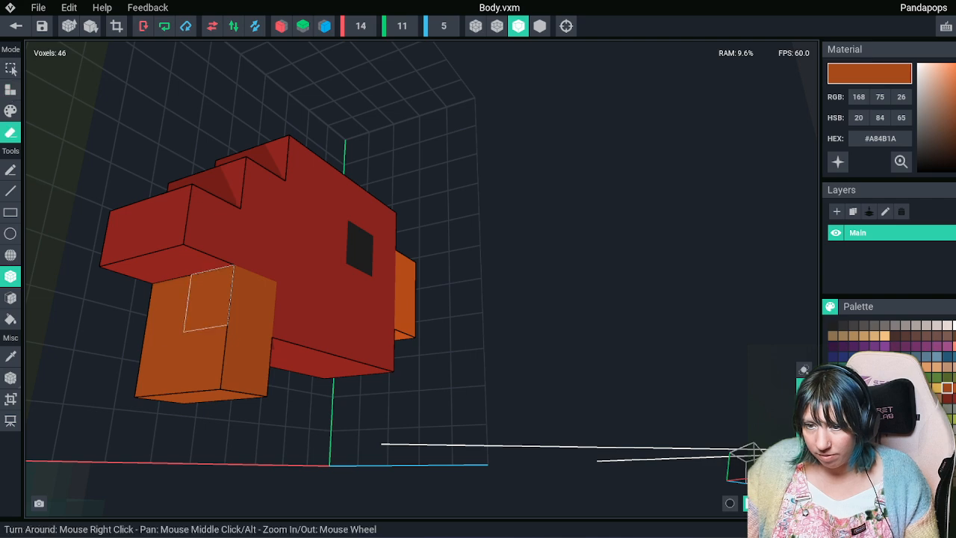
pyautogui.moveTo(211, 300); pyautogui.dragTo(173, 304)
pyautogui.moveTo(224, 336); pyautogui.dragTo(142, 396, button='right')
pyautogui.scroll(-2, 321, 384)
pyautogui.moveTo(321, 383); pyautogui.dragTo(318, 384, button='right')
# Attach an orange block above the tail and erase its inner part, leaving a two-voxel upper fin at the outer end
pyautogui.click(10, 89)
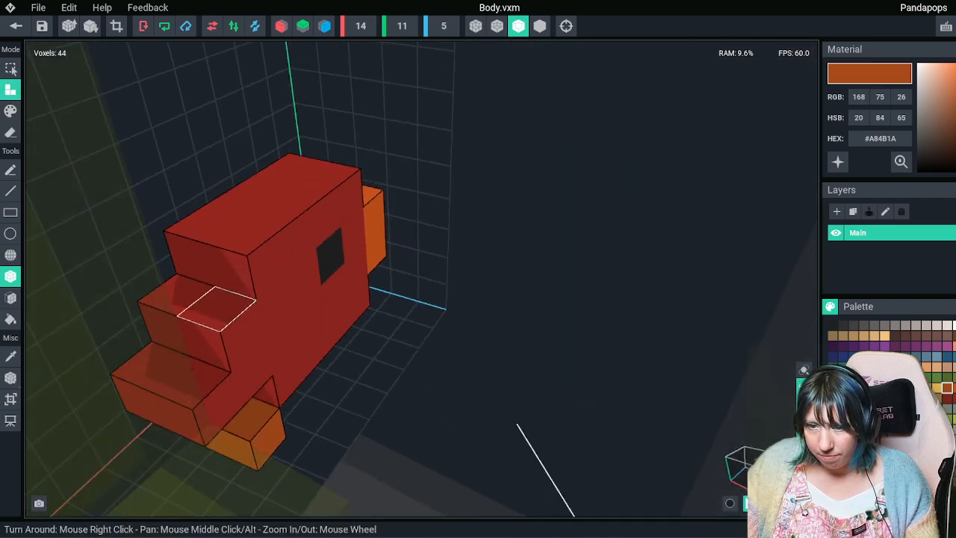
pyautogui.moveTo(151, 287); pyautogui.dragTo(192, 301)
pyautogui.click(10, 132)
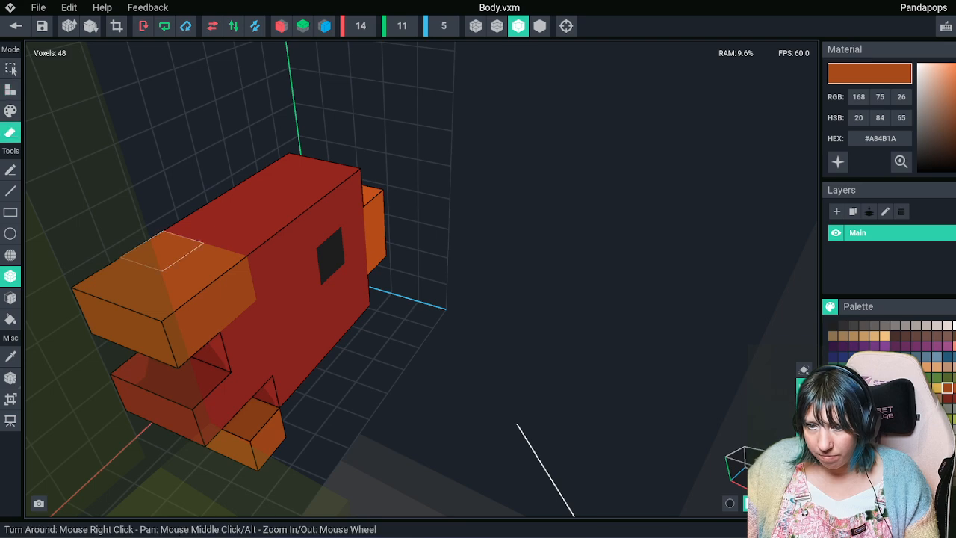
pyautogui.moveTo(205, 263); pyautogui.dragTo(163, 251)
pyautogui.moveTo(321, 384); pyautogui.dragTo(320, 383, button='right')
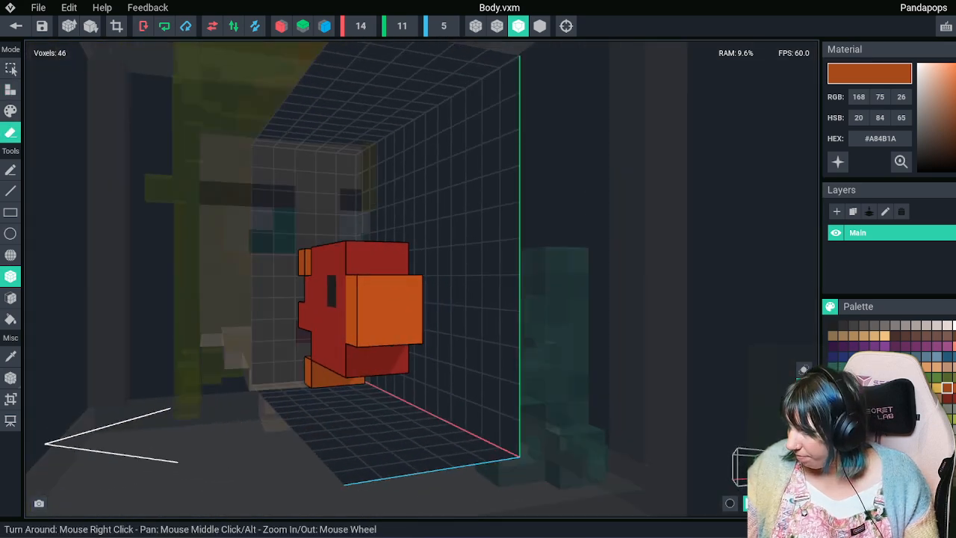
# Try out yellow-orange #F9991C and red #A32218 on the fish's mouth block
pyautogui.click(936, 388)
pyautogui.click(10, 111)
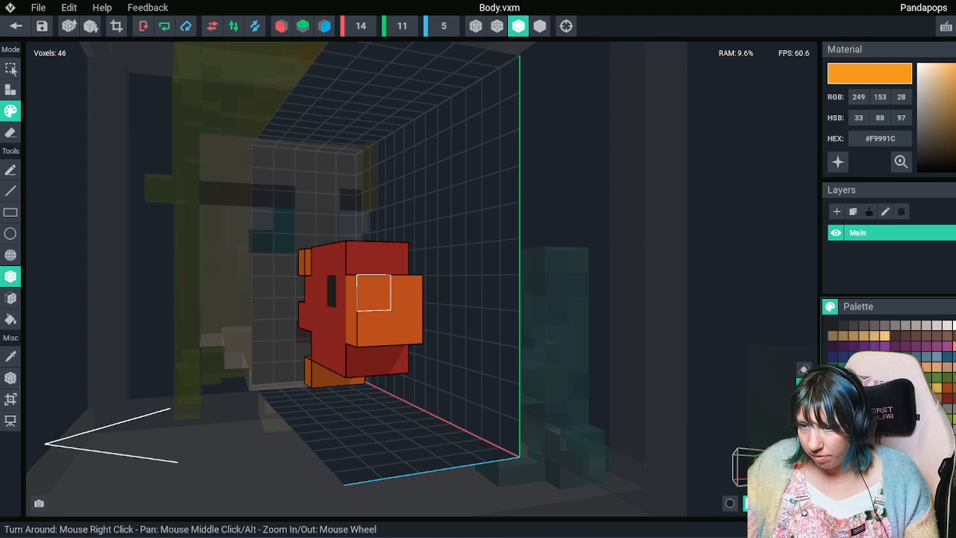
pyautogui.moveTo(373, 292)
pyautogui.mouseDown()
pyautogui.moveTo(373, 327)
pyautogui.moveTo(407, 326)
pyautogui.moveTo(405, 292)
pyautogui.mouseUp()
pyautogui.moveTo(322, 383); pyautogui.dragTo(322, 384, button='right')
pyautogui.click(947, 388)
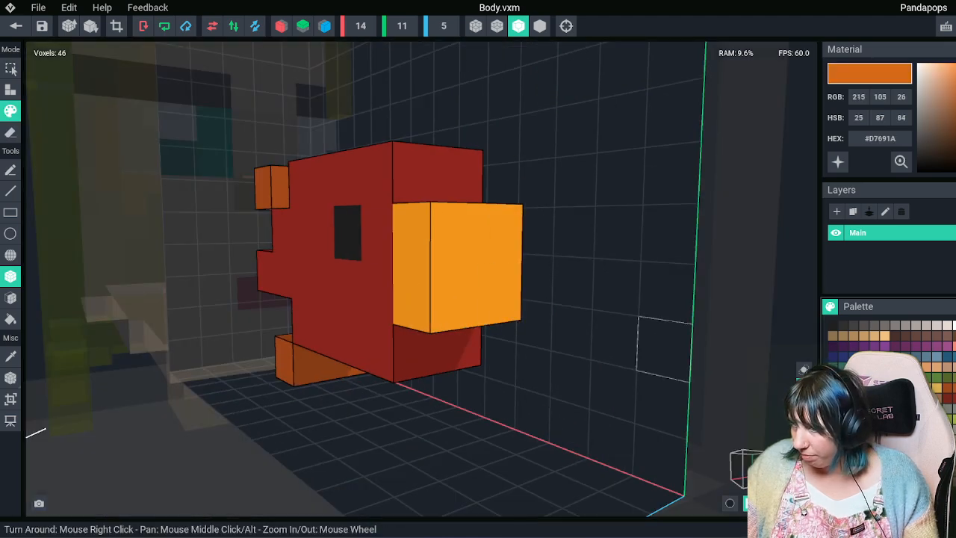
pyautogui.click(947, 398)
pyautogui.moveTo(454, 235); pyautogui.dragTo(497, 290)
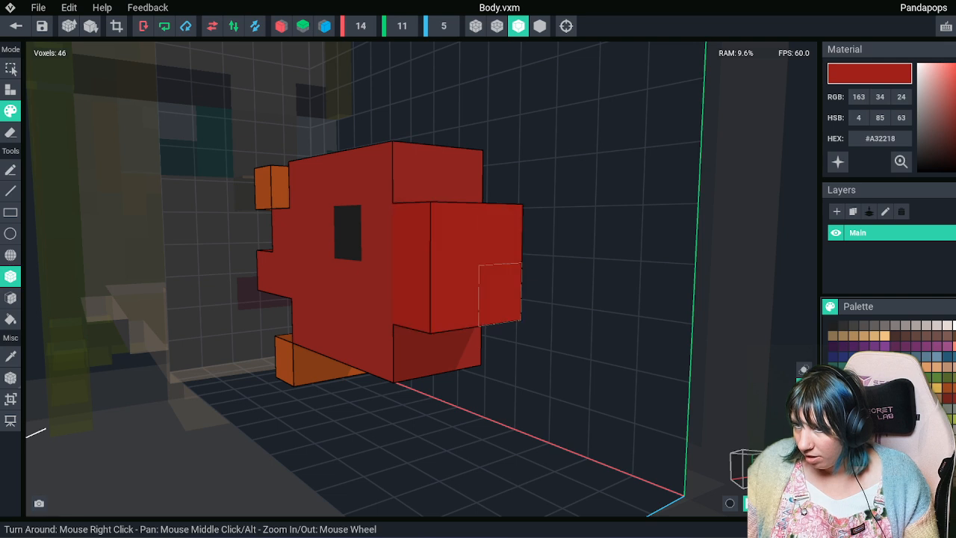
# Repaint the fish's mouth block #B43A19 and recolour part of its lower row with red #A32218
pyautogui.click(937, 398)
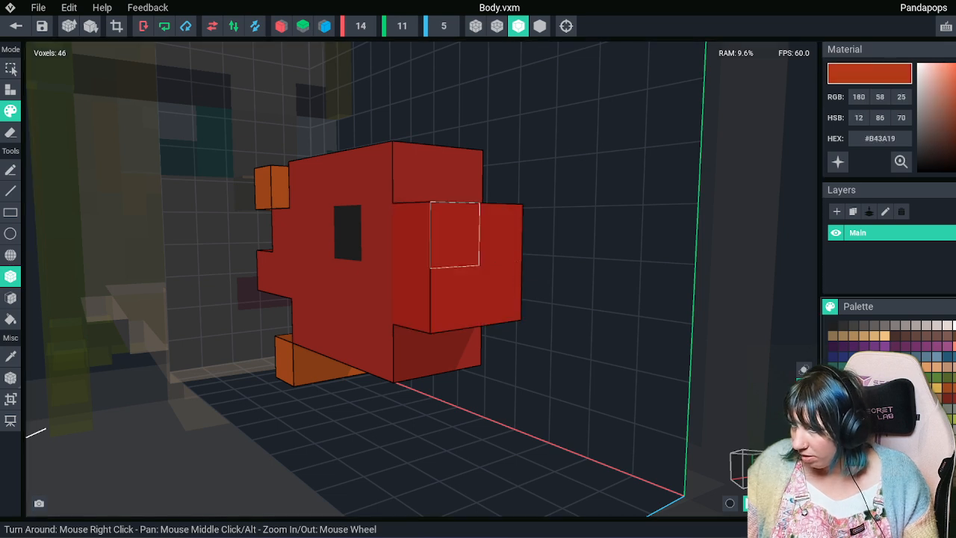
pyautogui.moveTo(454, 234)
pyautogui.mouseDown()
pyautogui.moveTo(455, 291)
pyautogui.moveTo(499, 237)
pyautogui.mouseUp()
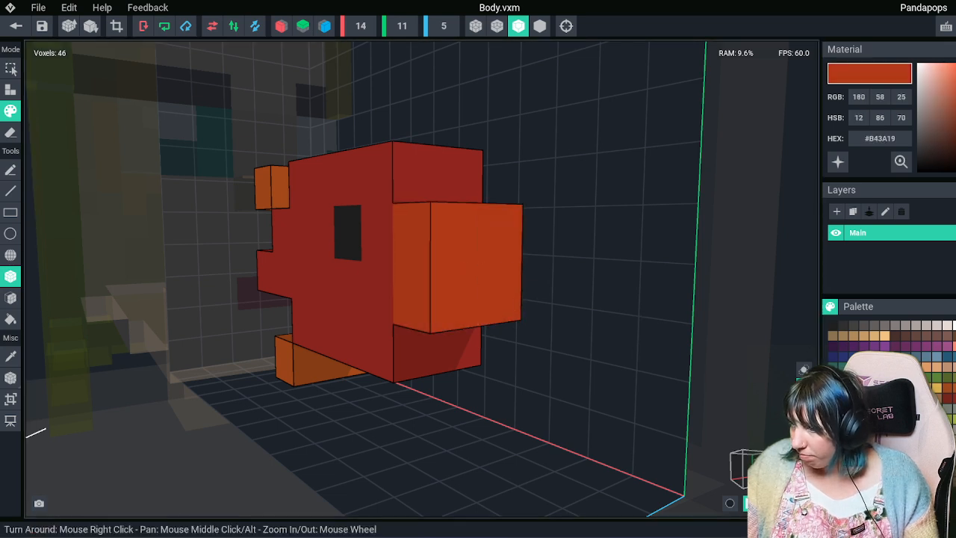
pyautogui.click(947, 398)
pyautogui.click(455, 297)
pyautogui.moveTo(455, 296)
pyautogui.mouseDown(button='right')
pyautogui.moveTo(512, 281)
pyautogui.moveTo(481, 308)
pyautogui.mouseUp(button='right')
pyautogui.scroll(-3, 482, 308)
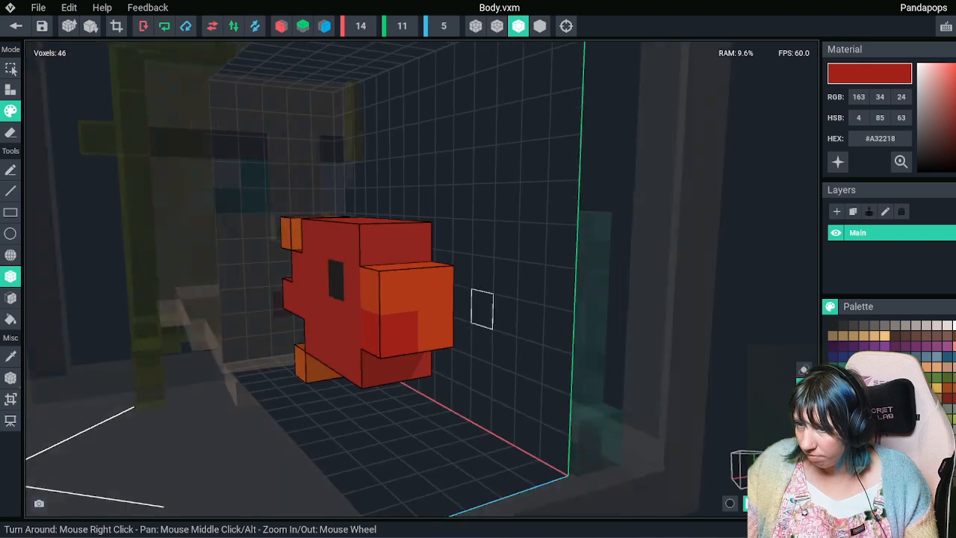
# Paint #A32218 accent voxels on the fish's body, near the tail and along the lower edge
pyautogui.moveTo(321, 383); pyautogui.dragTo(320, 341, button='right')
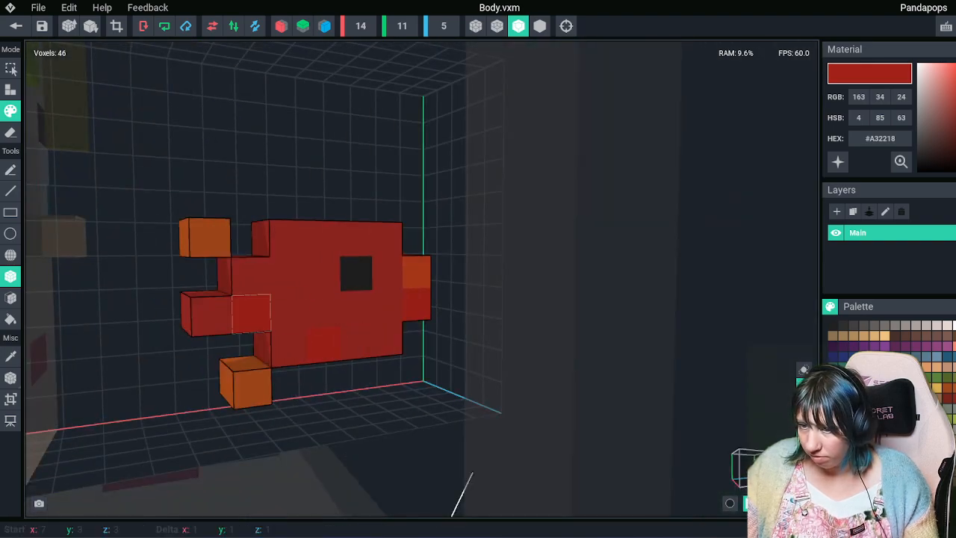
pyautogui.moveTo(386, 306); pyautogui.dragTo(383, 313, button='right')
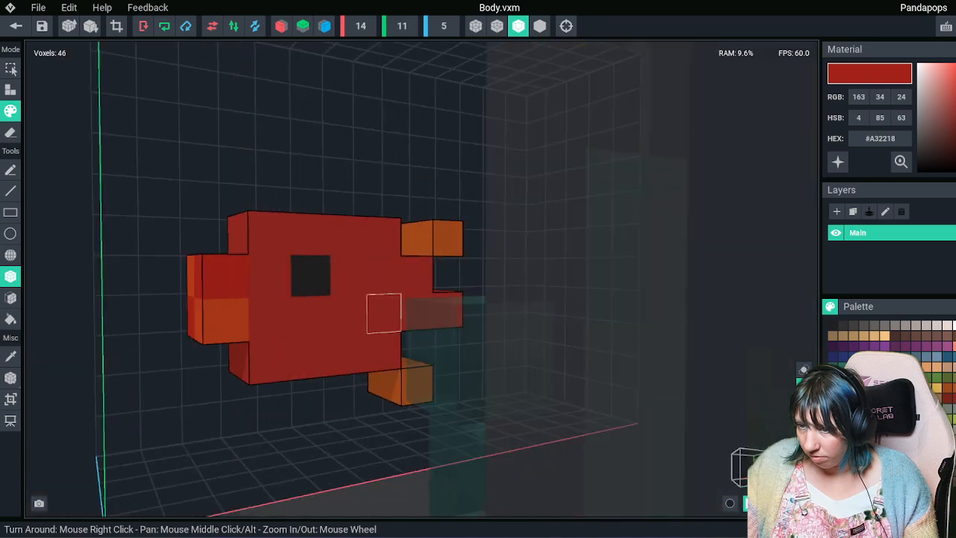
pyautogui.moveTo(321, 383); pyautogui.dragTo(322, 384, button='right')
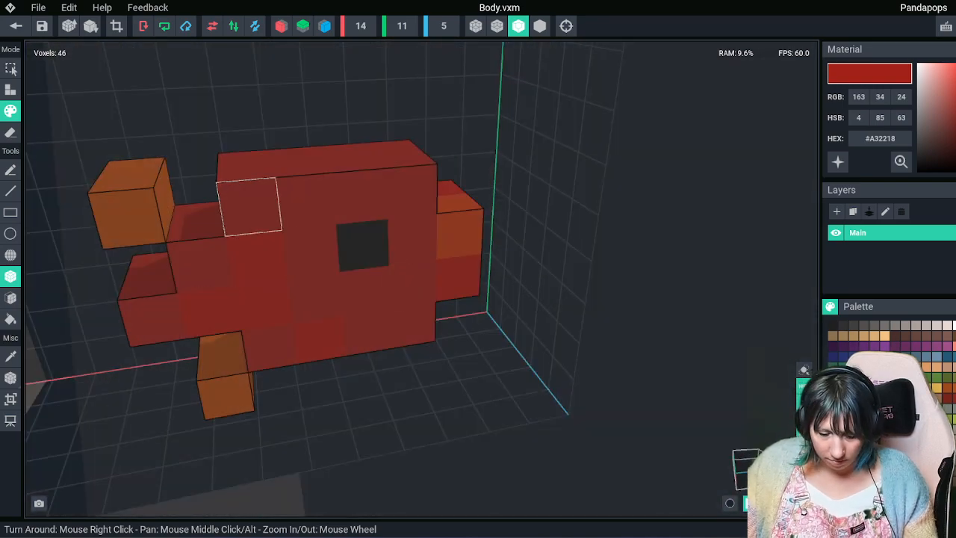
# Sample the fin's orange #A84B1A and try to attach a voxel on the fish's back
pyautogui.press('i')
pyautogui.click(128, 218)
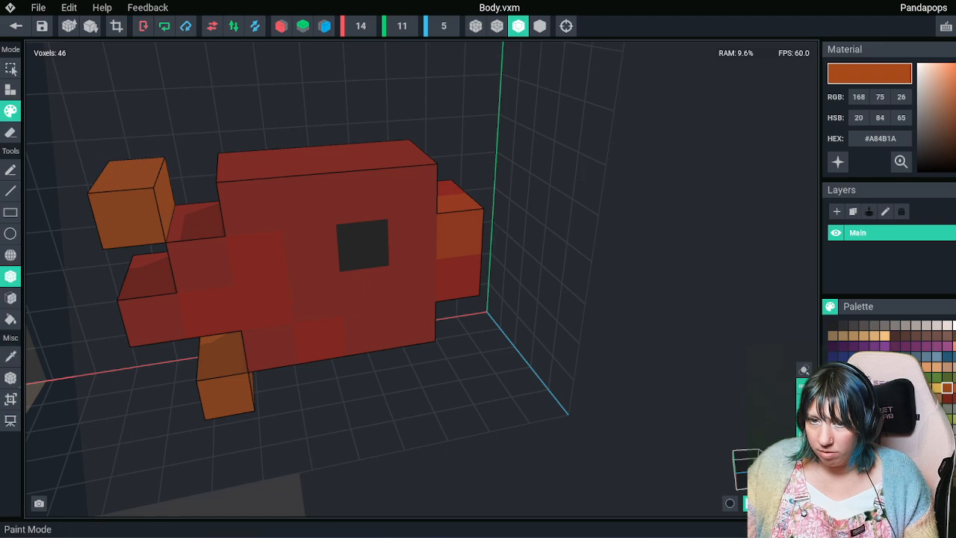
pyautogui.click(11, 89)
pyautogui.moveTo(297, 154); pyautogui.dragTo(294, 158, button='right')
pyautogui.click(291, 160)
pyautogui.moveTo(321, 384); pyautogui.dragTo(322, 383, button='right')
pyautogui.scroll(-3, 322, 384)
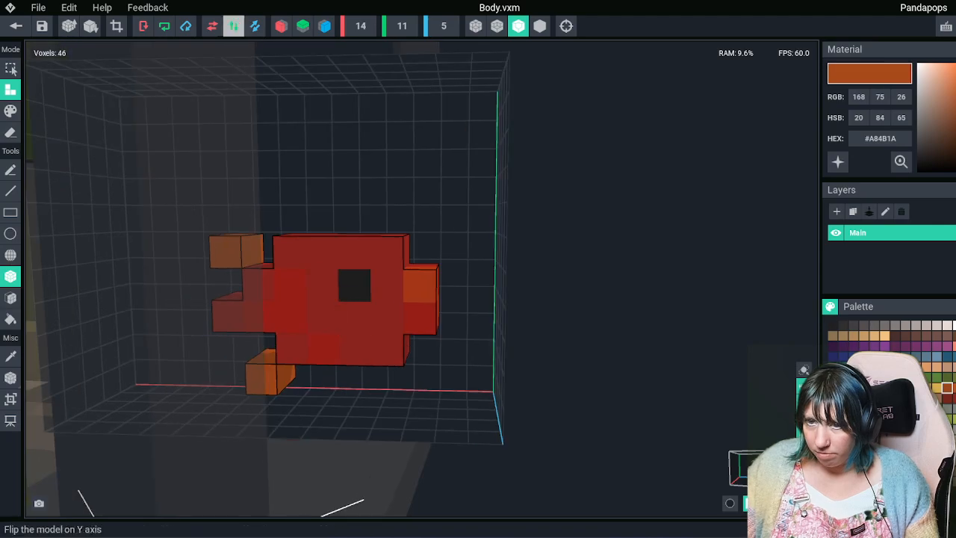
# Crop the model's volume to fit the fish at 7 × 5 × 2 voxels
pyautogui.click(116, 26)
pyautogui.scroll(-2, 323, 382)
pyautogui.moveTo(322, 382); pyautogui.dragTo(422, 376, button='middle')
pyautogui.moveTo(421, 375); pyautogui.dragTo(425, 376, button='right')
pyautogui.scroll(3, 426, 374)
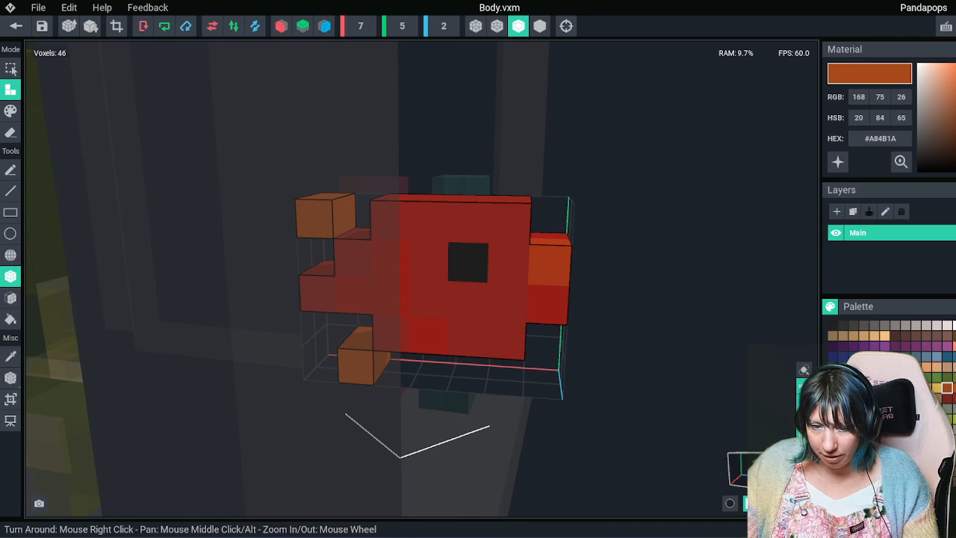
# Set the fish's pivot to the centre, then close the model and save the changes to Body.vxm
pyautogui.click(10, 377)
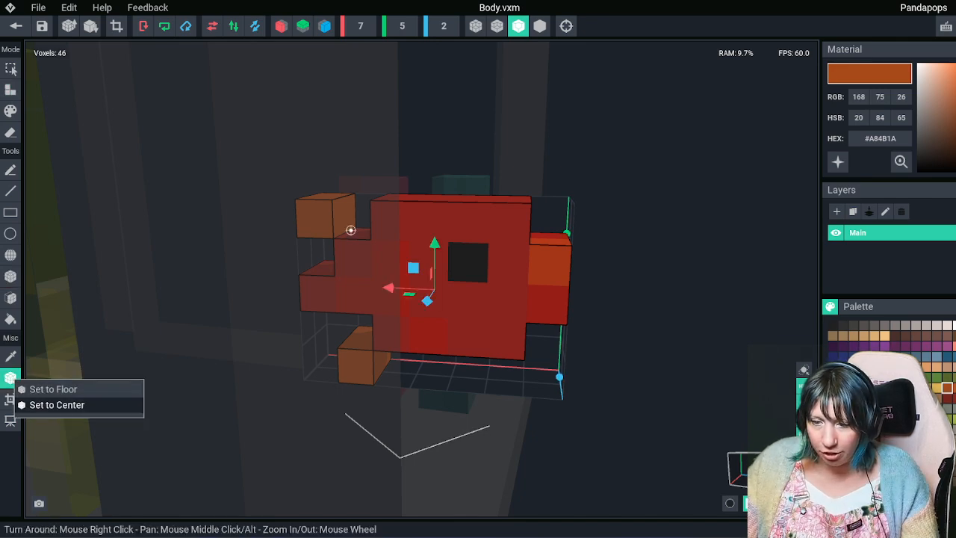
pyautogui.click(52, 403)
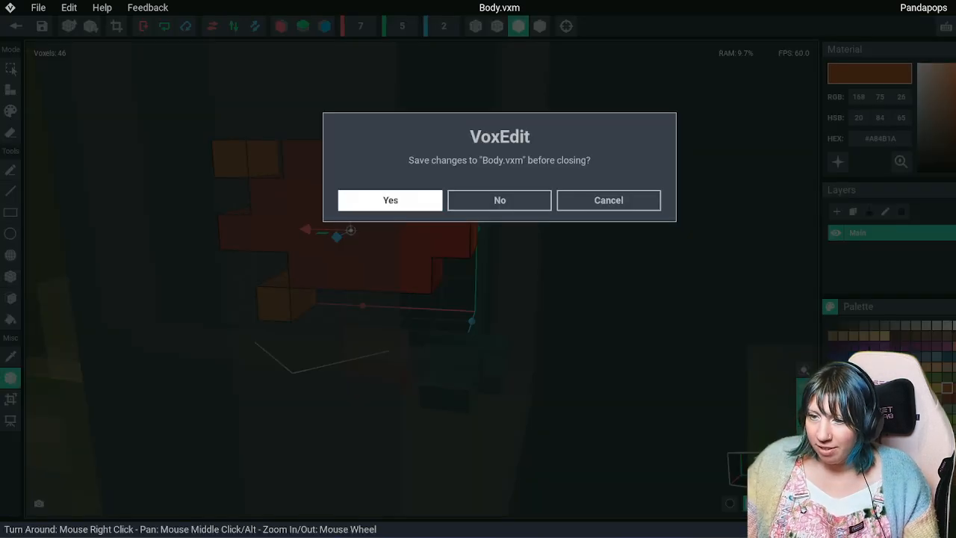
pyautogui.click(389, 201)
# Select the fish in the jar scene, lower it slightly, and check its placement beside the head
pyautogui.moveTo(403, 200); pyautogui.dragTo(545, 202, button='right')
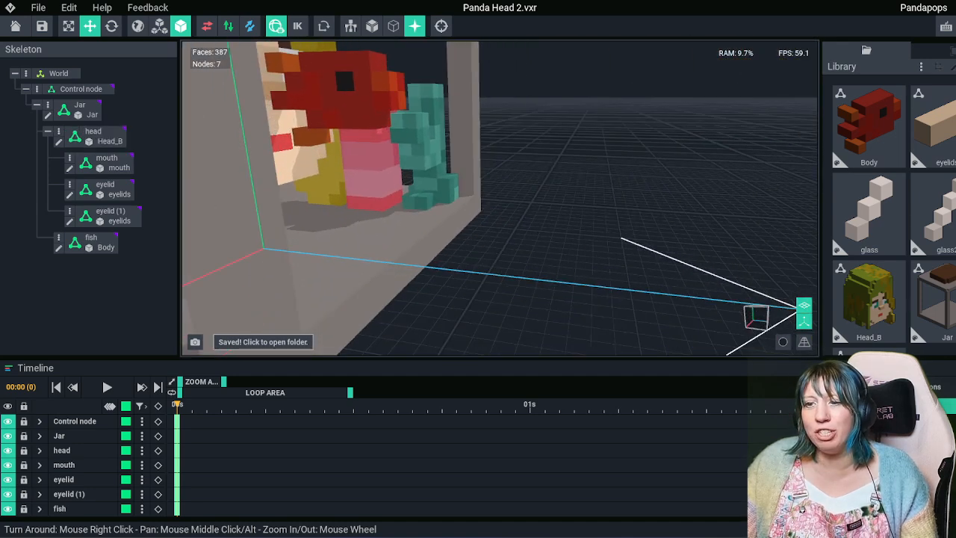
pyautogui.moveTo(403, 194); pyautogui.dragTo(463, 198, button='right')
pyautogui.click(481, 190)
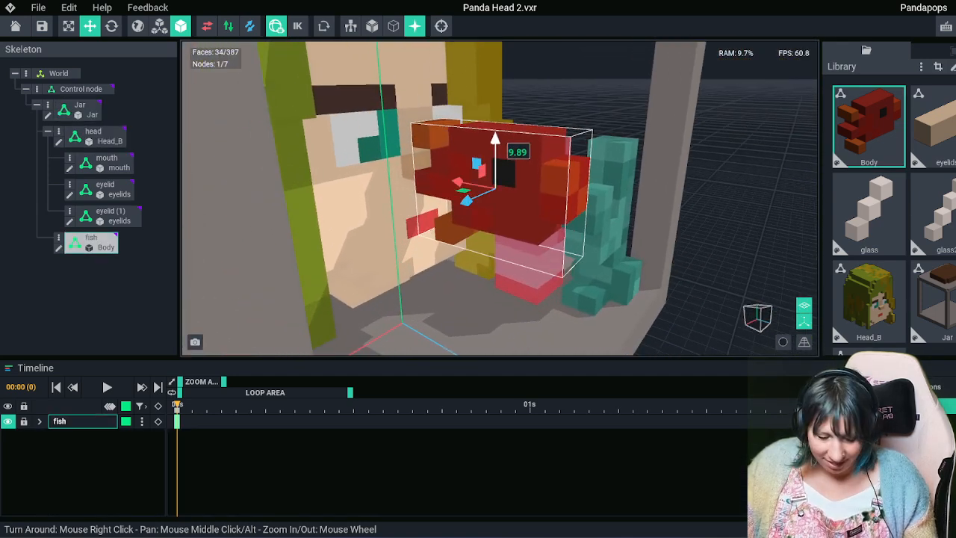
pyautogui.moveTo(495, 190); pyautogui.dragTo(94, 242, button='right')
pyautogui.moveTo(448, 186); pyautogui.dragTo(98, 136, button='right')
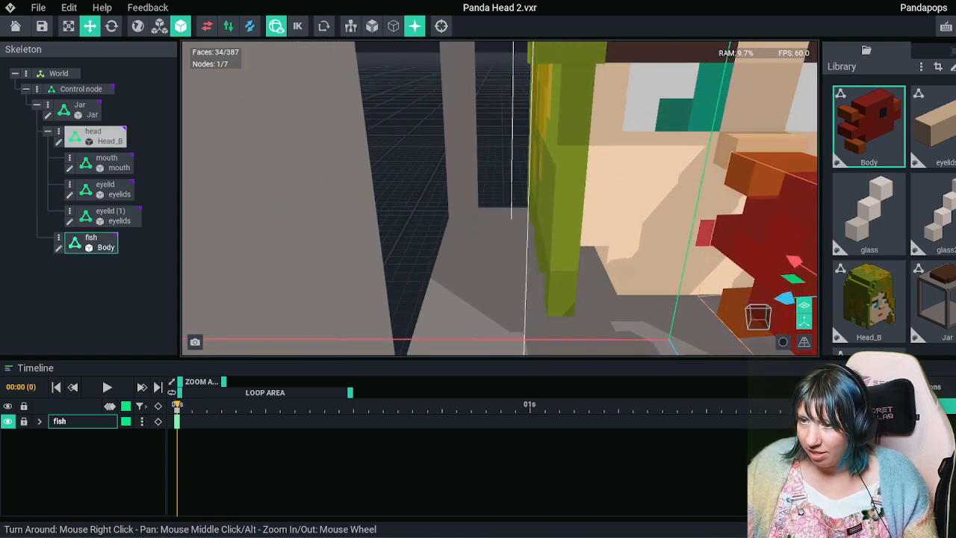
pyautogui.click(441, 25)
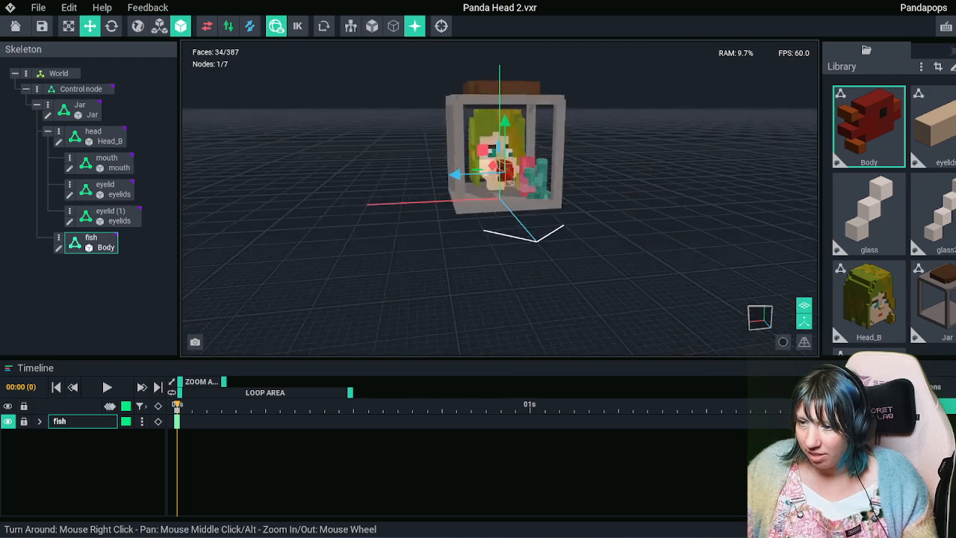
pyautogui.moveTo(463, 161); pyautogui.dragTo(568, 161, button='right')
pyautogui.scroll(3, 571, 160)
pyautogui.moveTo(571, 161); pyautogui.dragTo(552, 224, button='middle')
pyautogui.scroll(4, 553, 224)
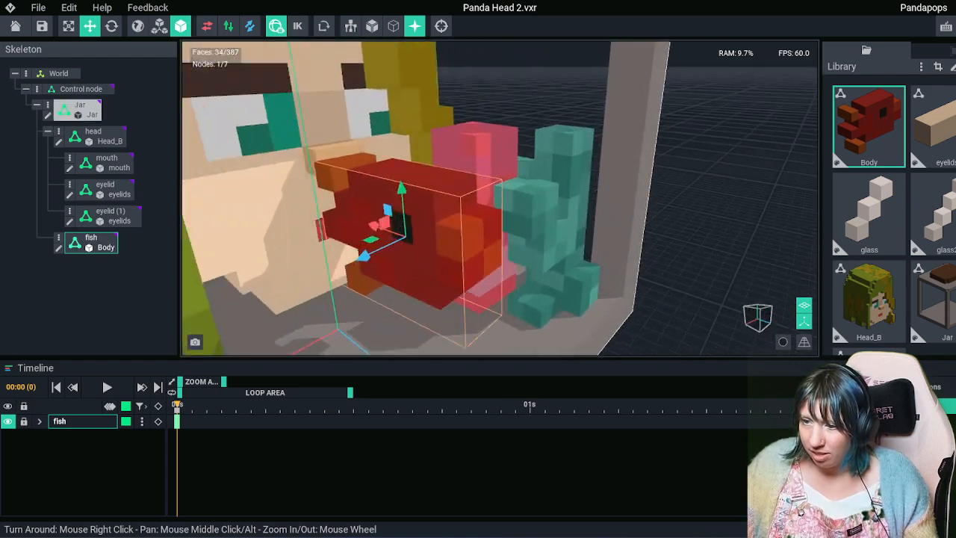
pyautogui.moveTo(485, 224); pyautogui.dragTo(605, 241, button='right')
pyautogui.scroll(-5, 650, 230)
# Open the head's mouth model for editing and enlarge its volume to 3 × 3 × 1 voxels
pyautogui.click(381, 201)
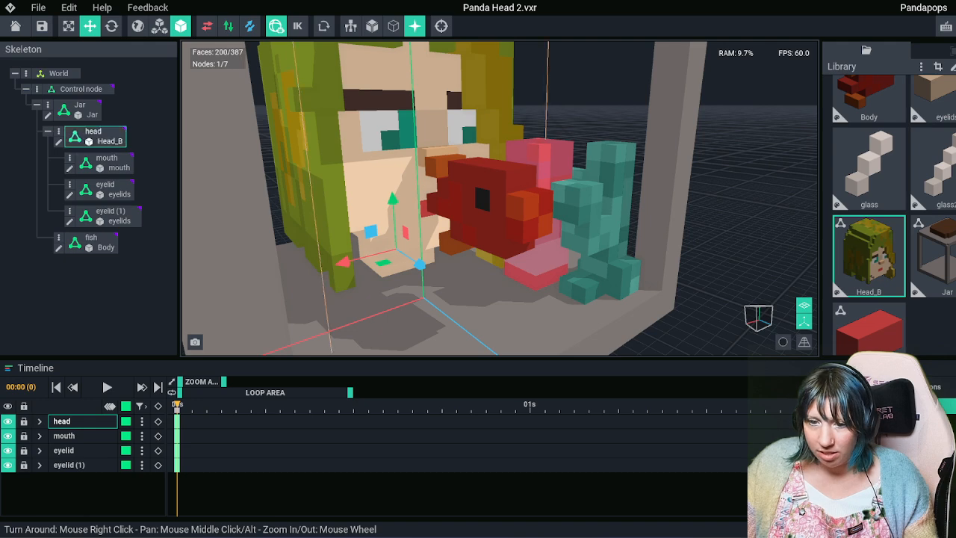
pyautogui.doubleClick(100, 162)
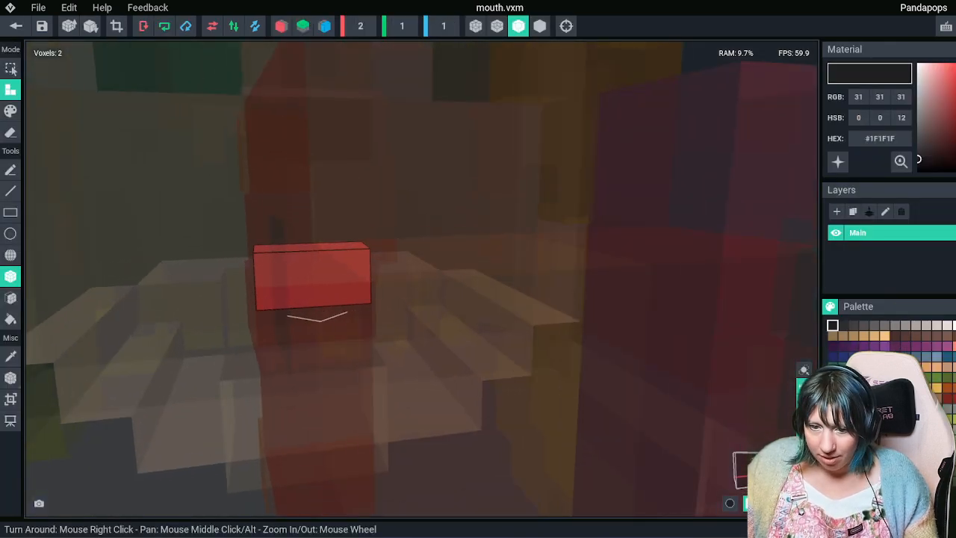
pyautogui.click(11, 399)
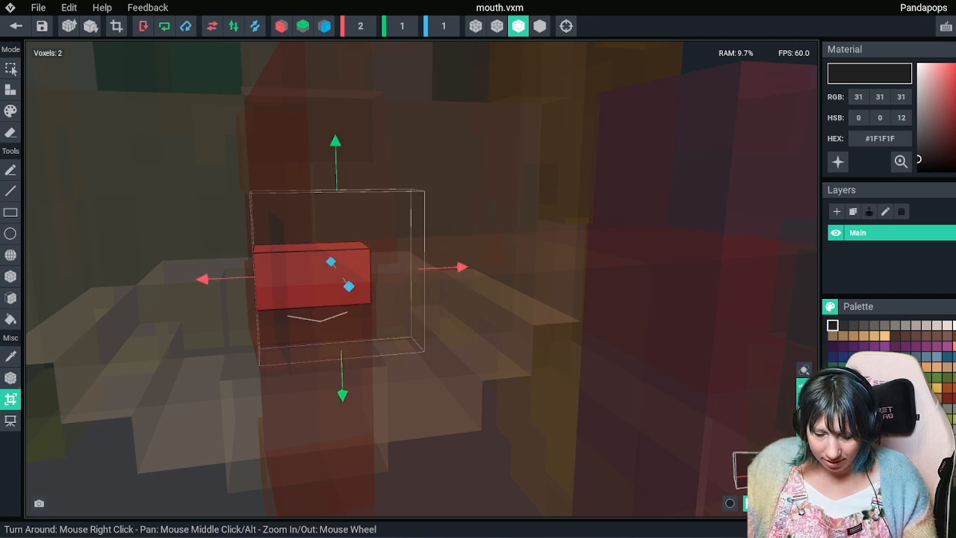
pyautogui.press('Return')
# Sample the mouth's red #E64C4C and fill the empty voxels to make a solid 3 × 3 square
pyautogui.press('i')
pyautogui.click(312, 276)
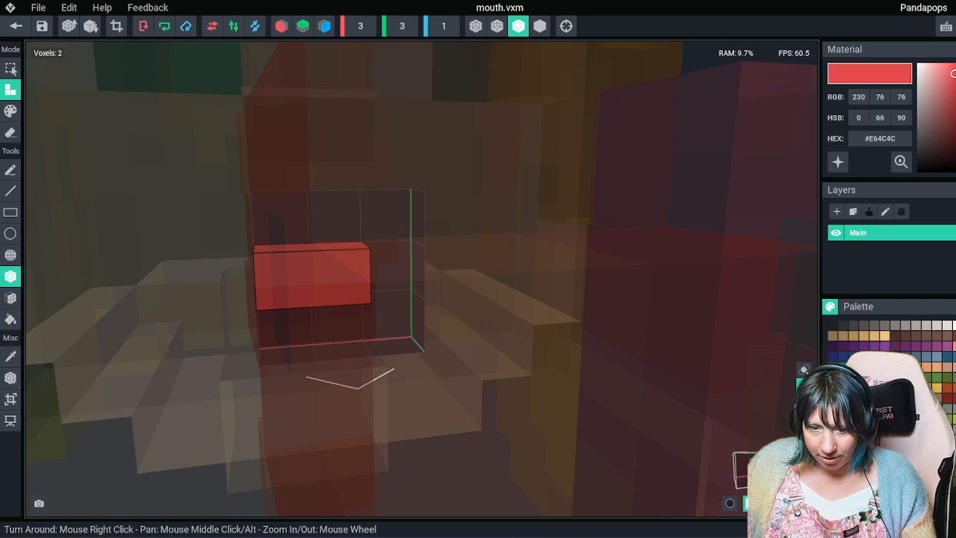
pyautogui.click(283, 220)
pyautogui.click(10, 319)
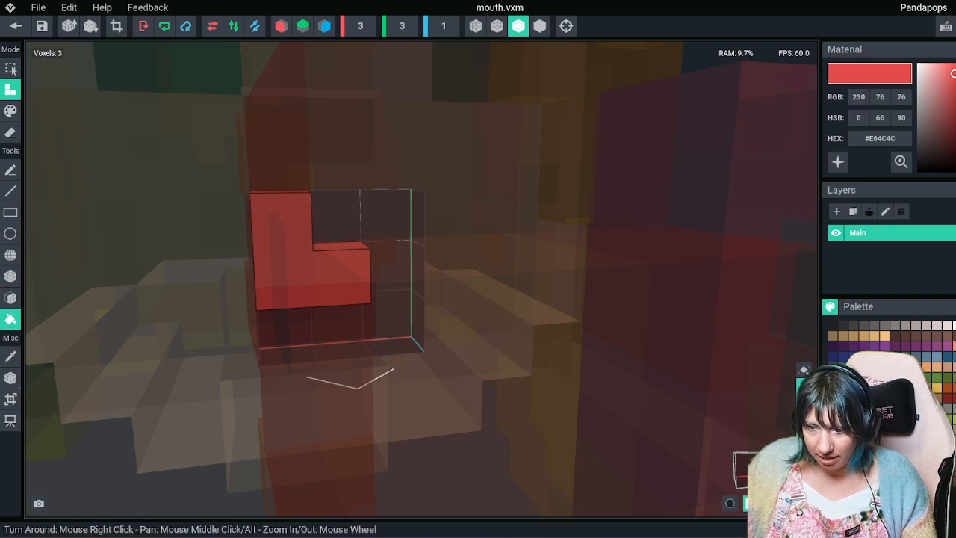
pyautogui.click(338, 220)
# Set the mouth's pivot to the centre, then close the model and save the changes to mouth.vxm
pyautogui.click(12, 377)
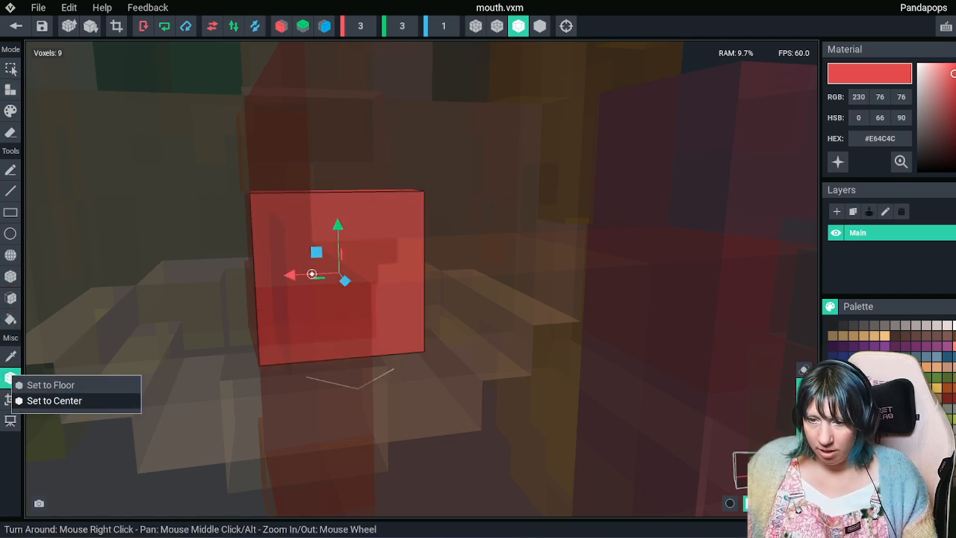
pyautogui.click(45, 400)
pyautogui.click(15, 26)
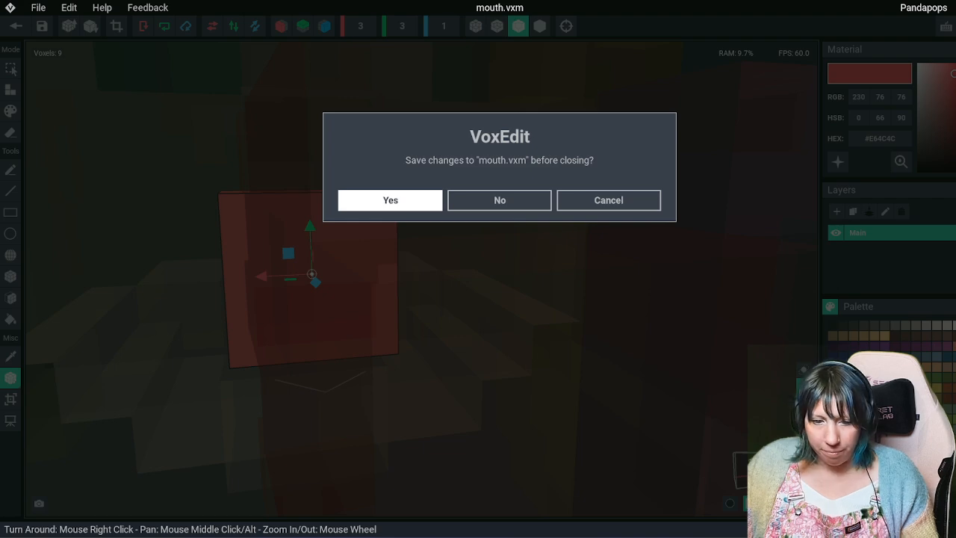
pyautogui.click(389, 200)
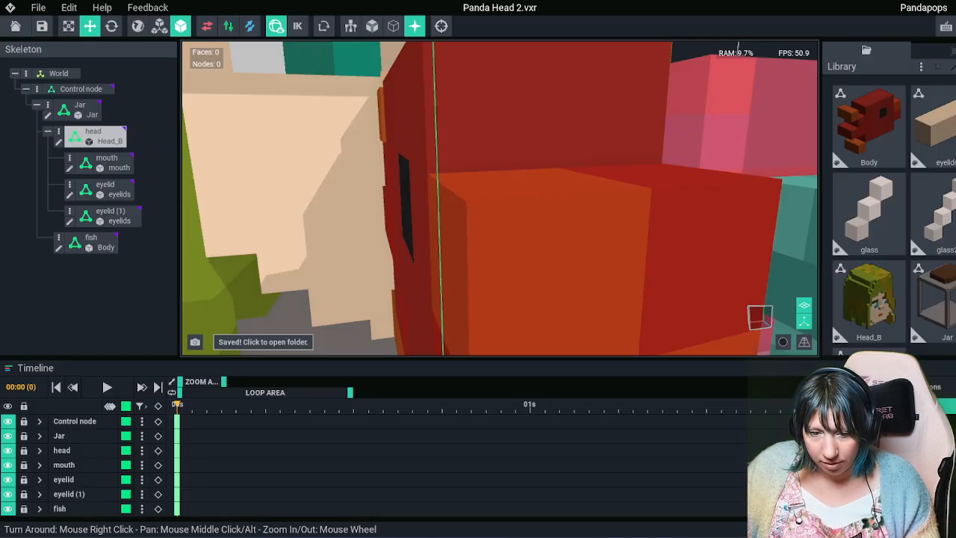
# Select the fish in the jar scene and slide it sideways along X to about -10, clear of the head's mouth
pyautogui.moveTo(329, 202); pyautogui.dragTo(478, 209, button='right')
pyautogui.scroll(-5, 507, 201)
pyautogui.scroll(-3, 507, 201)
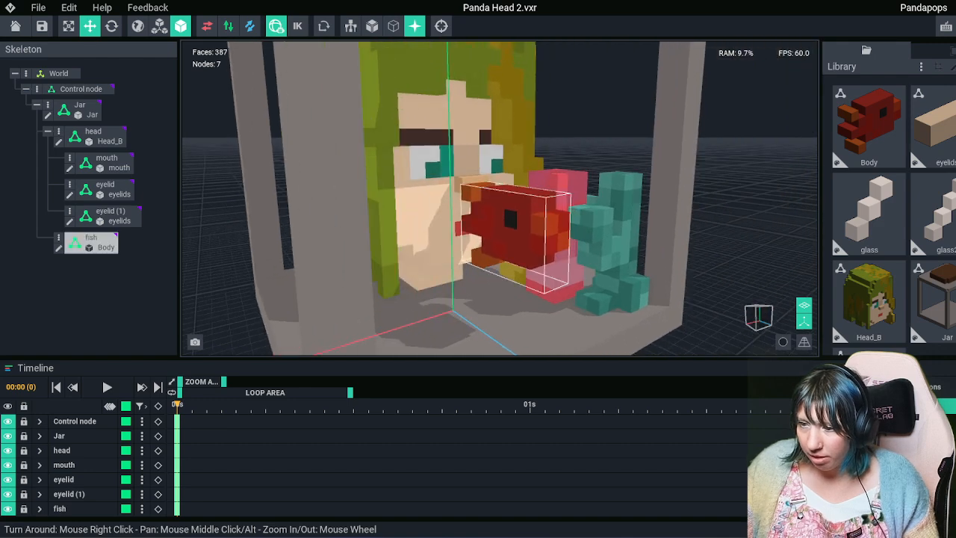
pyautogui.click(517, 222)
pyautogui.moveTo(480, 222); pyautogui.dragTo(510, 232)
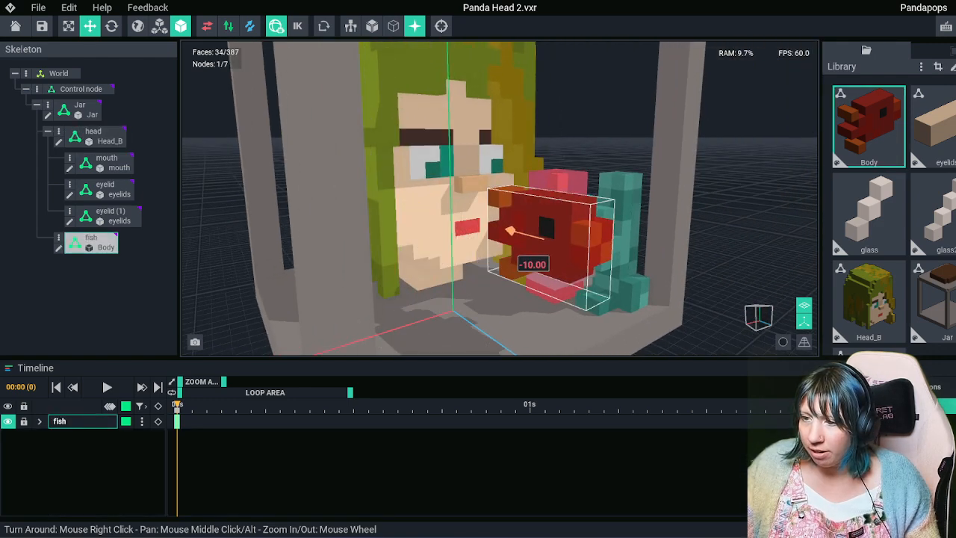
# Open the fish model for editing, sample the body's red #A32218 and make its patches emissive
pyautogui.doubleClick(522, 231)
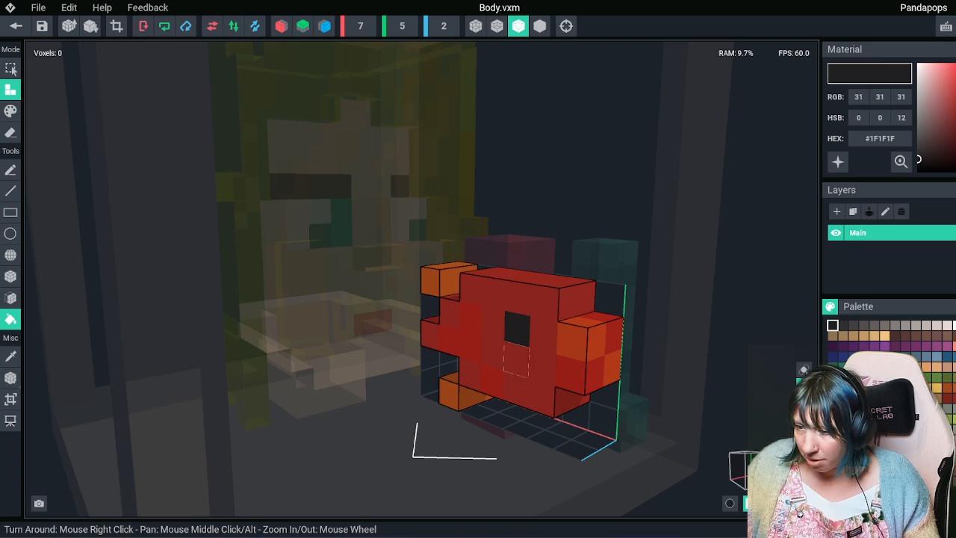
pyautogui.press('i')
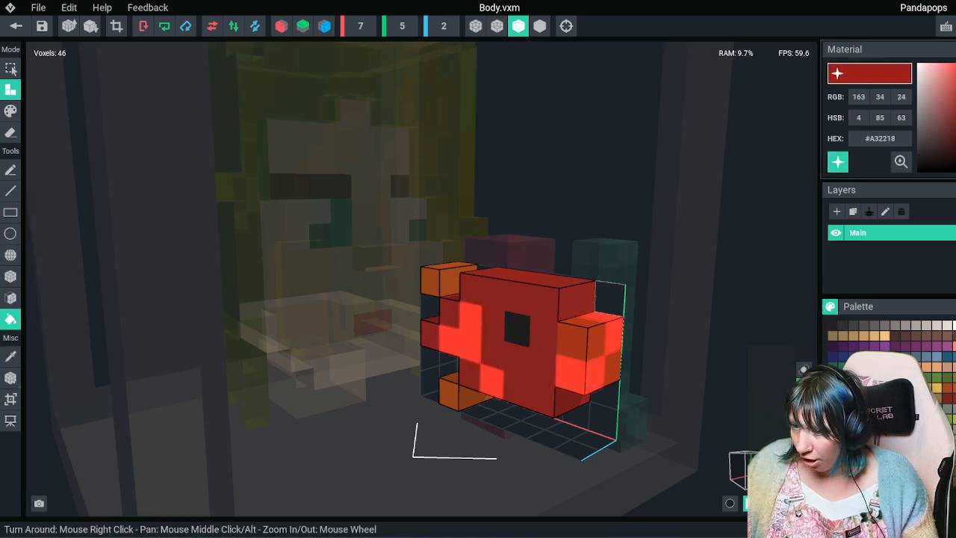
pyautogui.moveTo(510, 346); pyautogui.dragTo(536, 300, button='right')
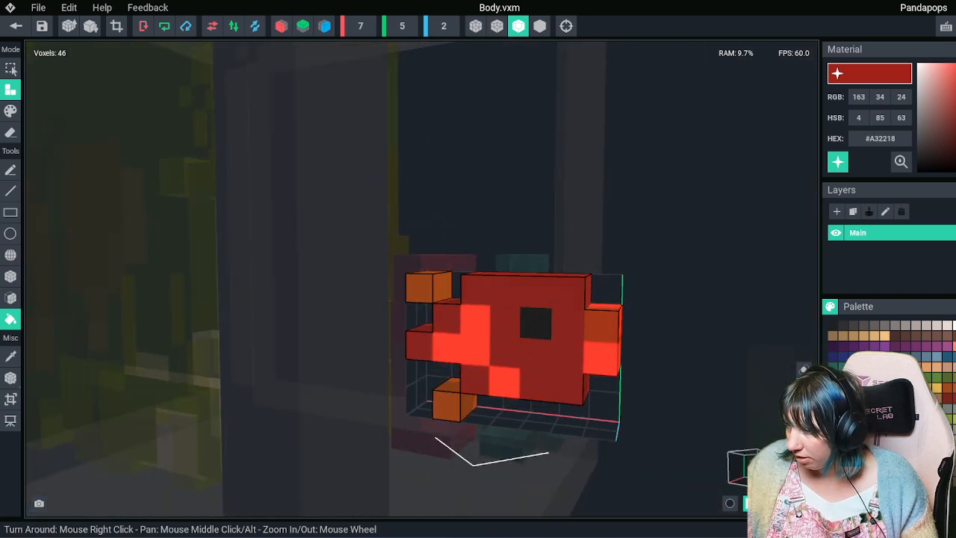
# Choose orange #B43A19 for voxel painting, try emissive patches around the fish's eye, and undo them
pyautogui.click(905, 387)
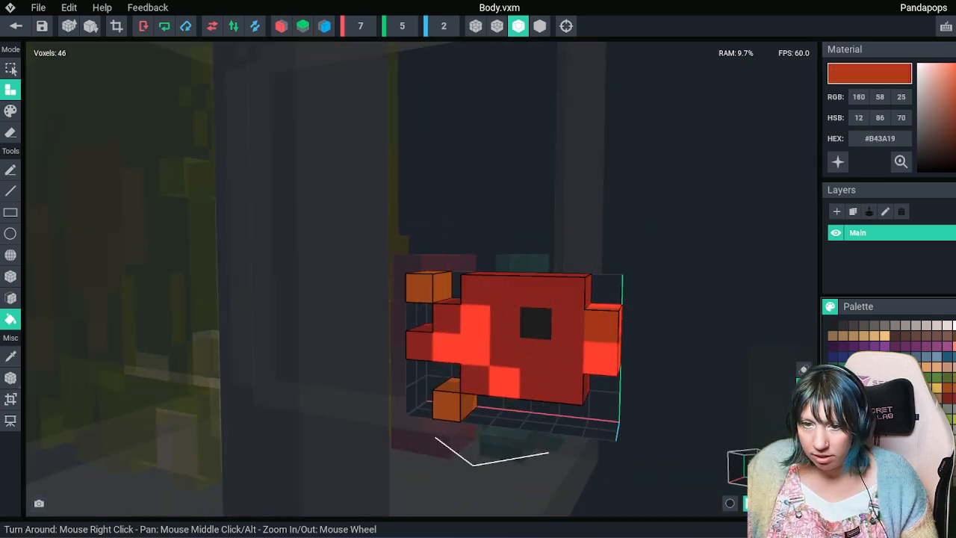
pyautogui.click(10, 109)
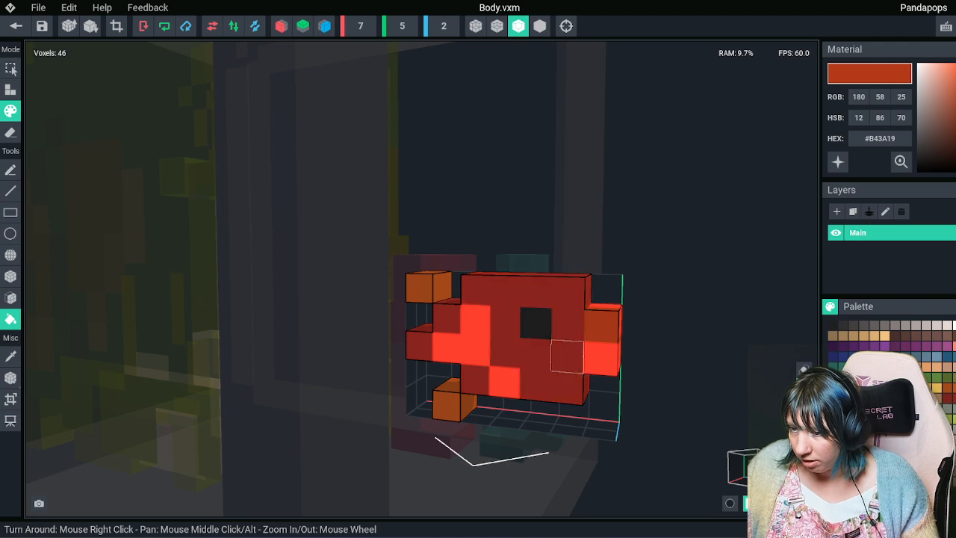
pyautogui.click(11, 275)
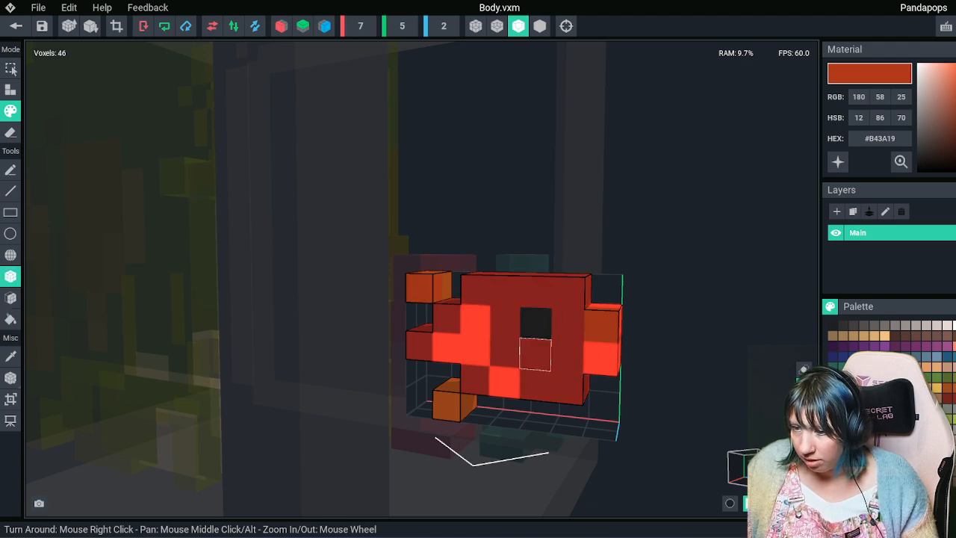
pyautogui.click(838, 161)
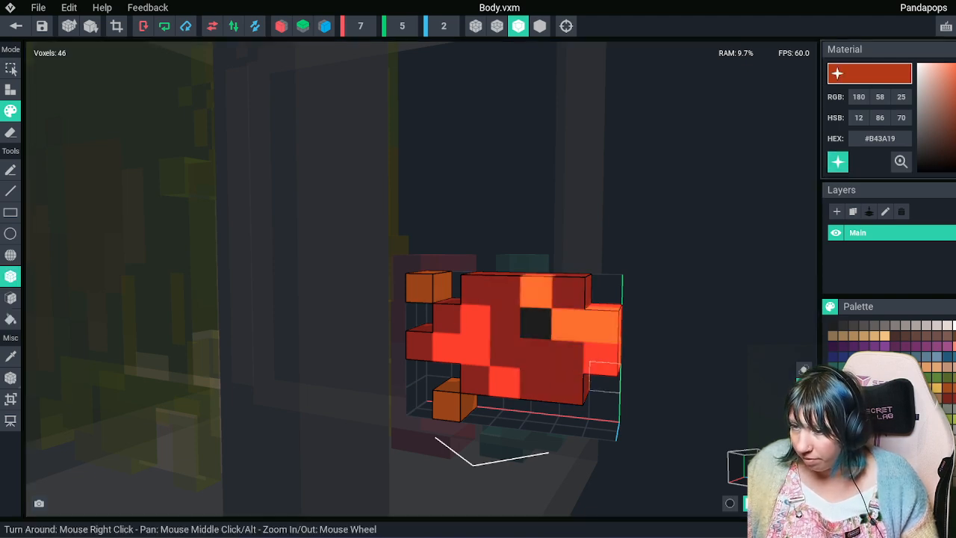
pyautogui.moveTo(510, 346); pyautogui.dragTo(595, 363, button='right')
pyautogui.hotkey('ctrl', 'z')
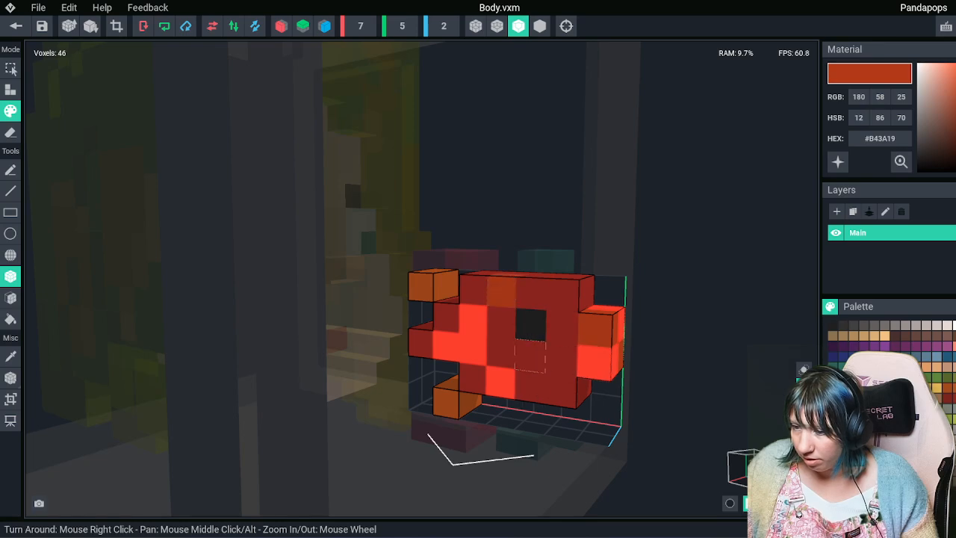
# Paint emissive #B43A19 patches over the fish's body, then close the model and save the changes
pyautogui.click(838, 162)
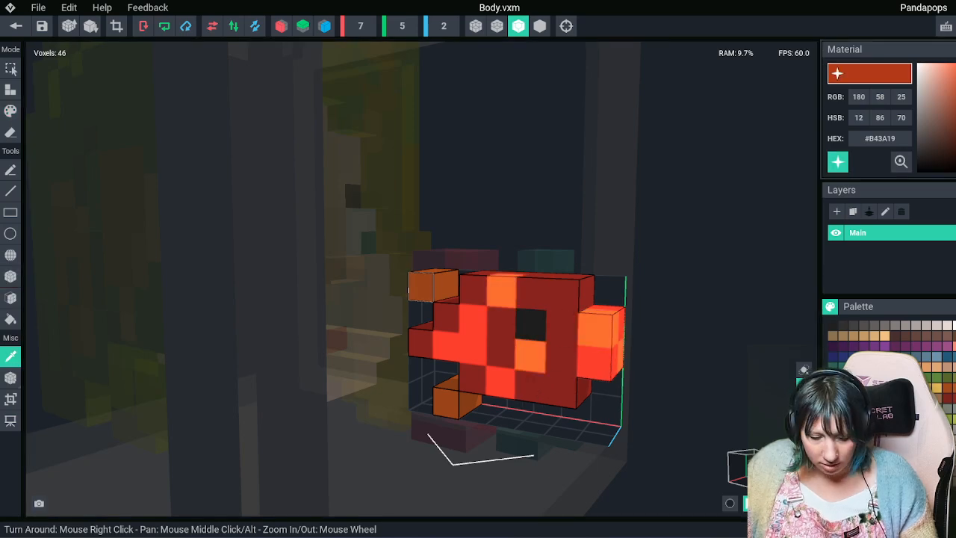
pyautogui.click(422, 286)
pyautogui.moveTo(510, 345); pyautogui.dragTo(511, 346, button='right')
pyautogui.click(496, 336)
pyautogui.click(529, 370)
pyautogui.press('i')
pyautogui.click(511, 348)
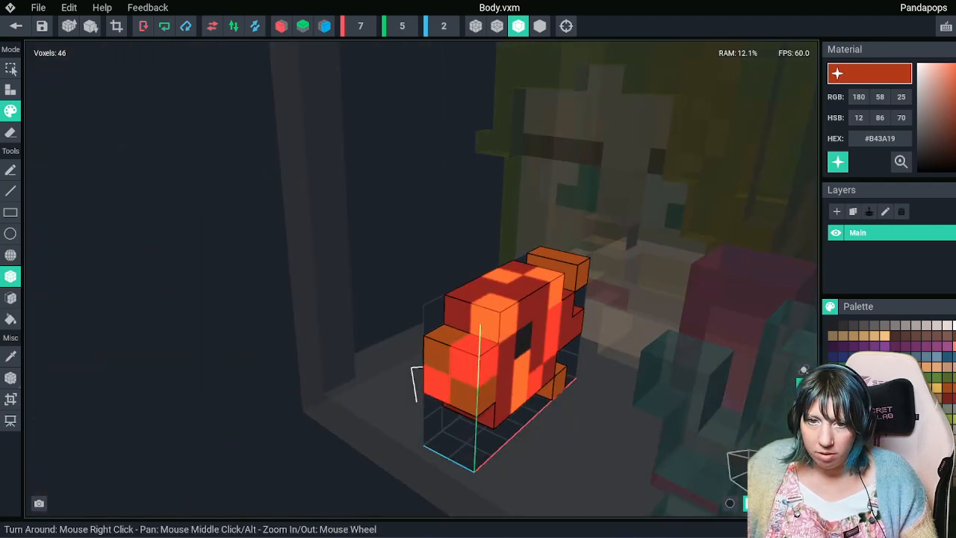
pyautogui.click(16, 26)
pyautogui.click(391, 201)
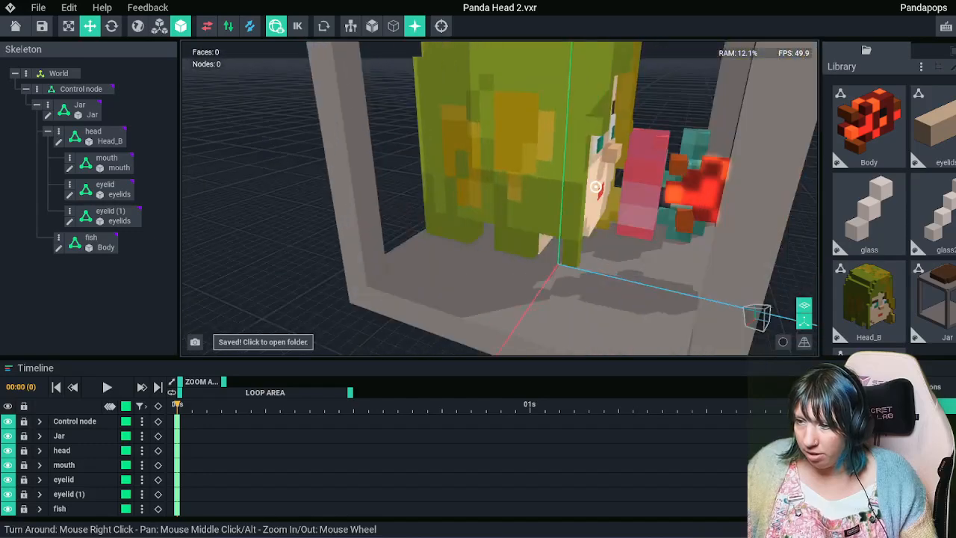
# Select the fish in the jar scene and move it into the head so it is hidden behind the mouth
pyautogui.moveTo(595, 187); pyautogui.dragTo(595, 186, button='right')
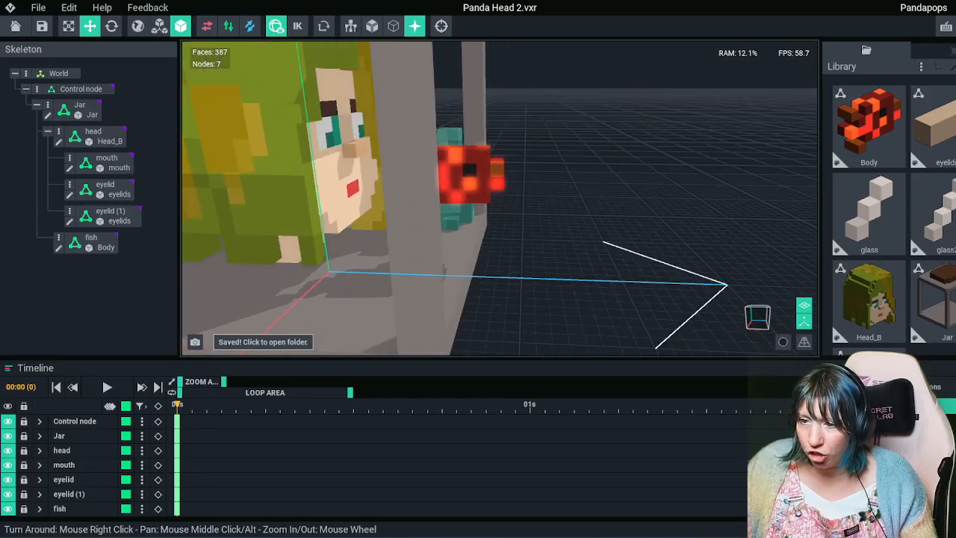
pyautogui.scroll(3, 508, 242)
pyautogui.moveTo(477, 243); pyautogui.dragTo(508, 242, button='right')
pyautogui.scroll(3, 508, 243)
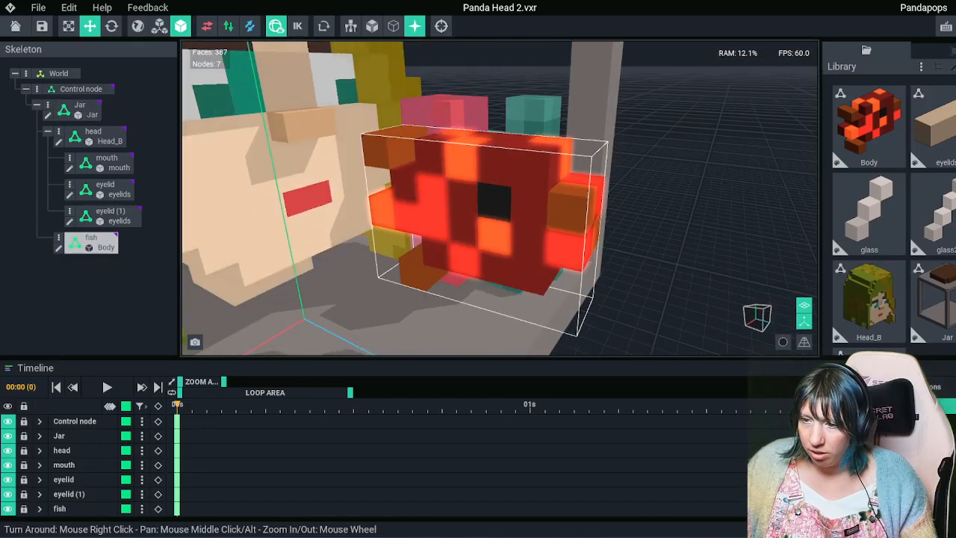
pyautogui.click(508, 243)
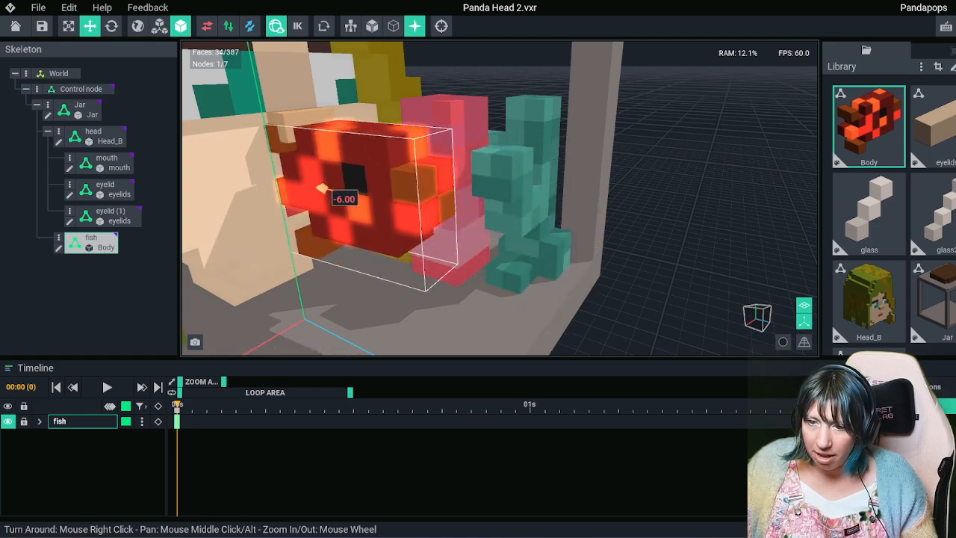
pyautogui.moveTo(322, 188); pyautogui.dragTo(207, 167)
pyautogui.scroll(-3, 687, 187)
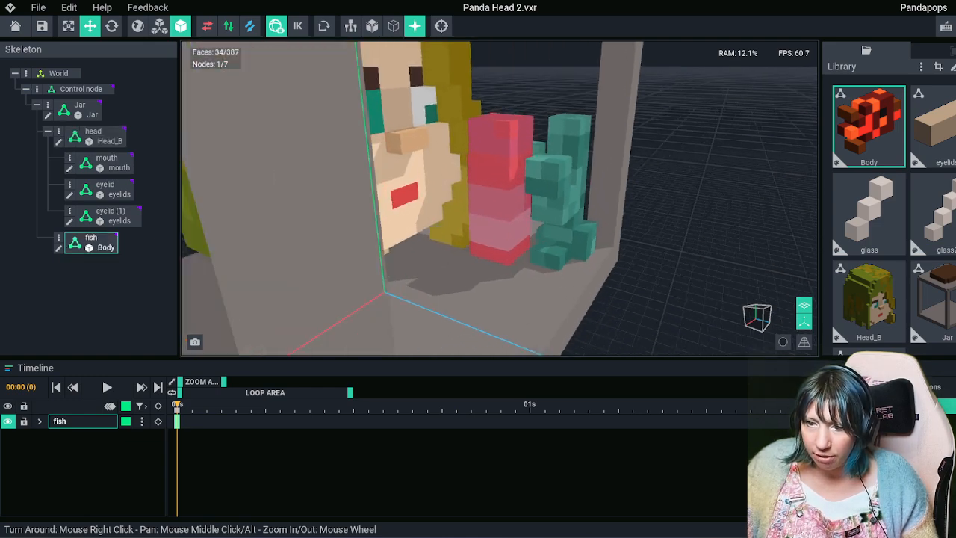
pyautogui.moveTo(579, 218); pyautogui.dragTo(579, 218, button='right')
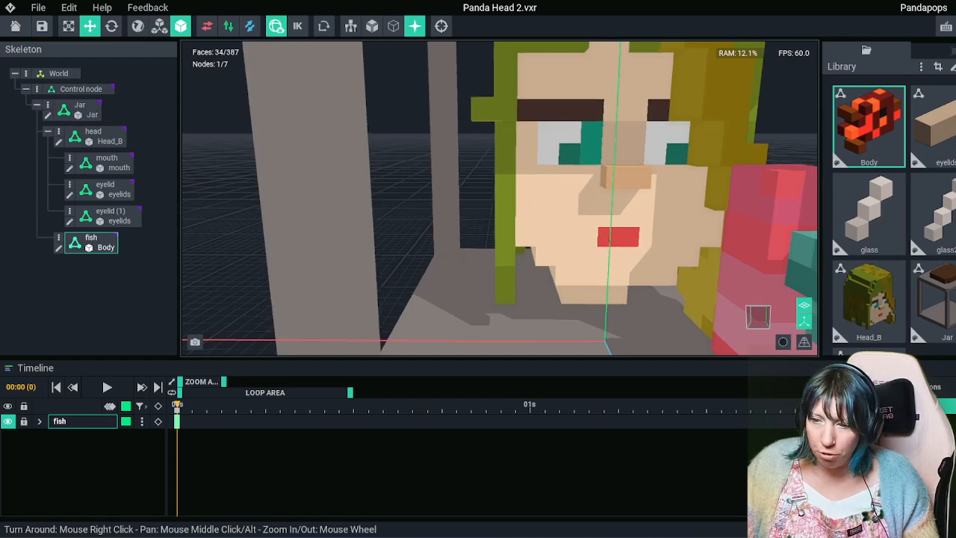
pyautogui.moveTo(522, 179); pyautogui.dragTo(377, 153, button='middle')
pyautogui.scroll(-5, 377, 153)
pyautogui.click(336, 164)
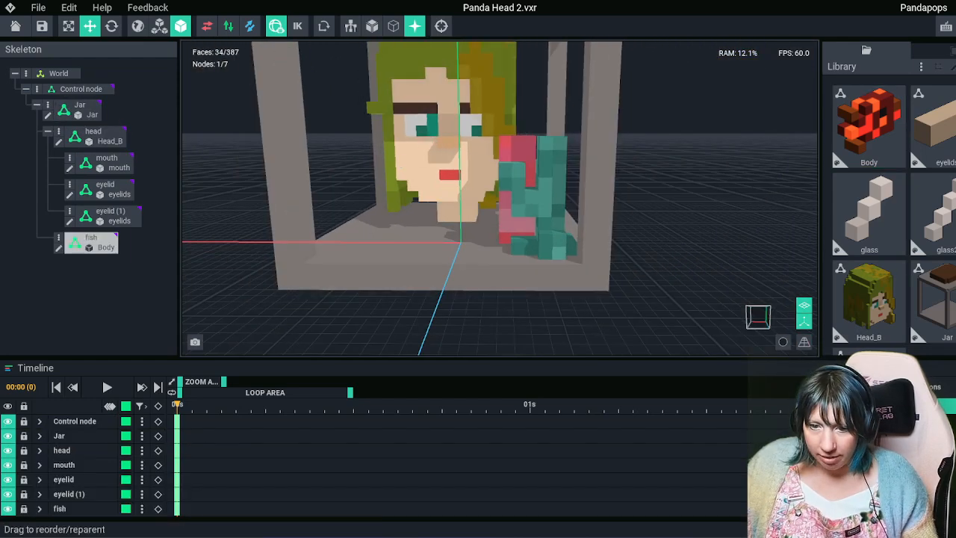
# Select the head's mouth and move it forward to about 5.03 so the red square stands in front of the face
pyautogui.click(449, 175)
pyautogui.scroll(4, 450, 175)
pyautogui.moveTo(450, 174); pyautogui.dragTo(507, 175, button='right')
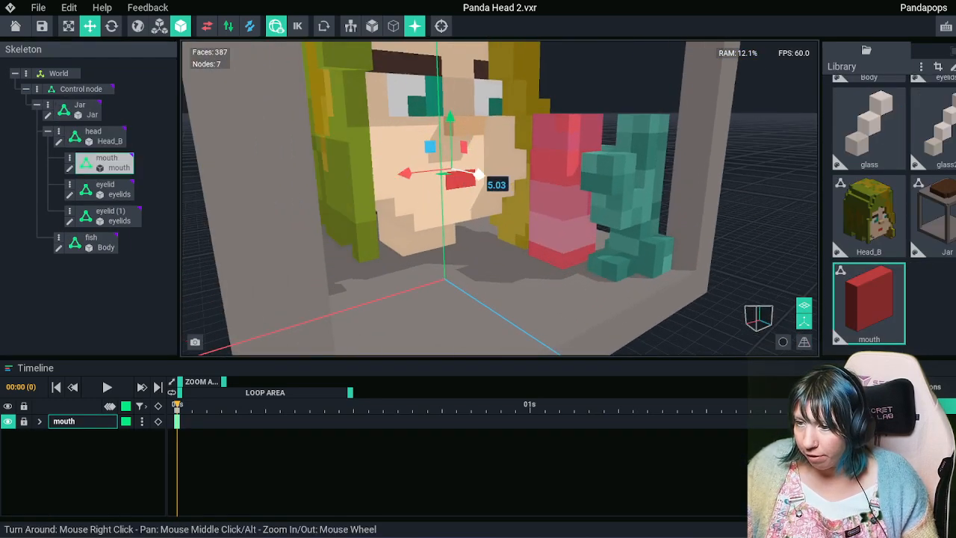
pyautogui.moveTo(486, 176); pyautogui.dragTo(487, 177)
pyautogui.moveTo(487, 177); pyautogui.dragTo(425, 168, button='right')
pyautogui.scroll(-6, 418, 165)
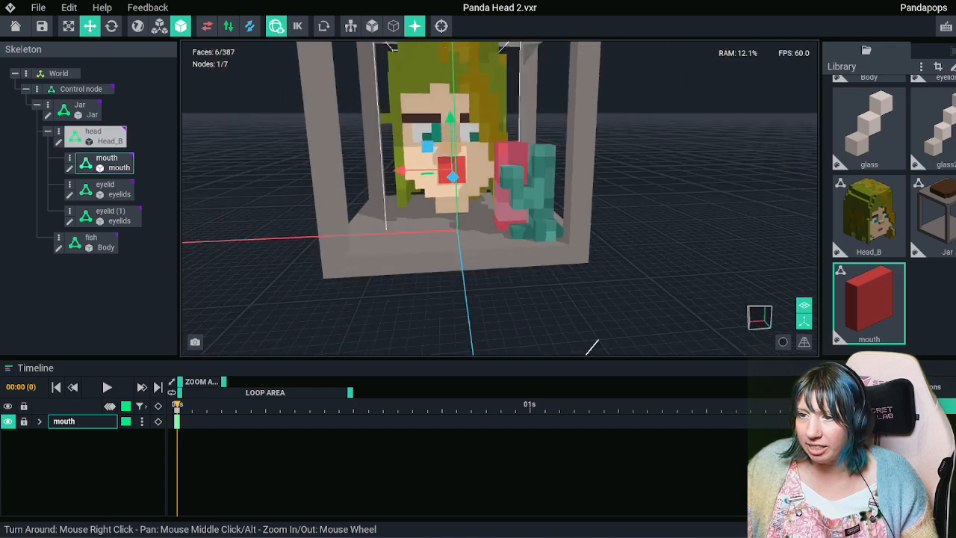
pyautogui.click(336, 172)
pyautogui.moveTo(359, 221); pyautogui.dragTo(382, 228, button='right')
pyautogui.scroll(5, 403, 224)
pyautogui.scroll(-5, 388, 228)
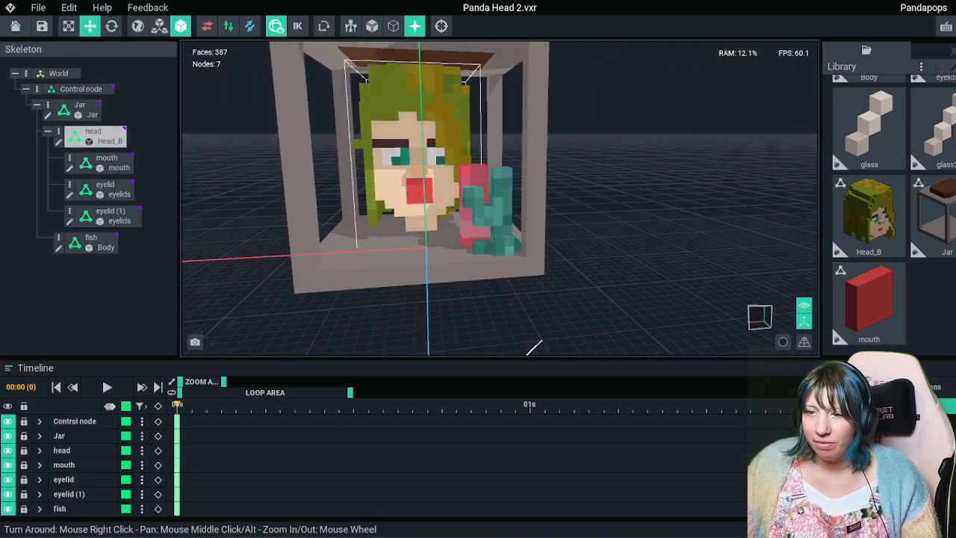
# Select the fish hidden in the head, adjust its height to about 7.17, and position it behind the mouth
pyautogui.scroll(3, 389, 228)
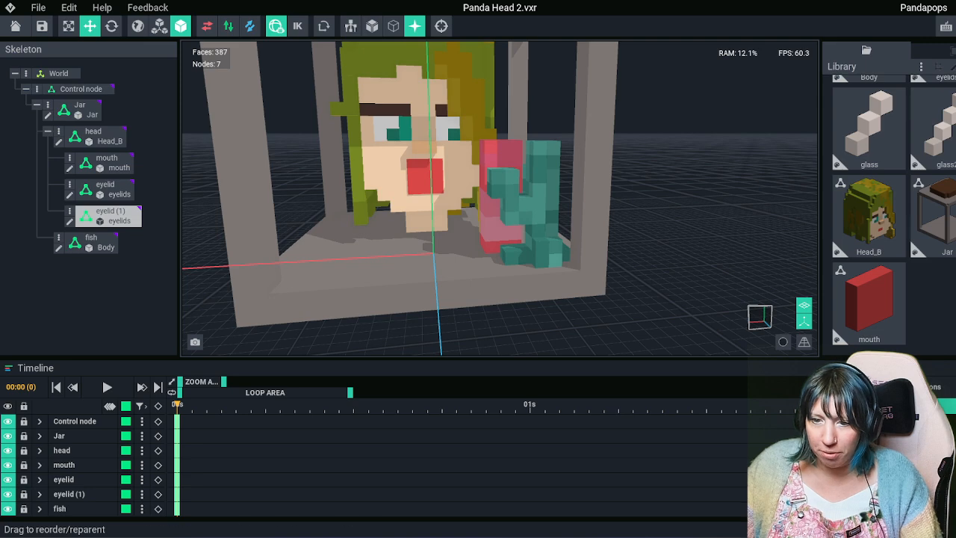
pyautogui.click(93, 242)
pyautogui.moveTo(328, 232); pyautogui.dragTo(395, 213, button='right')
pyautogui.moveTo(368, 159); pyautogui.dragTo(376, 161)
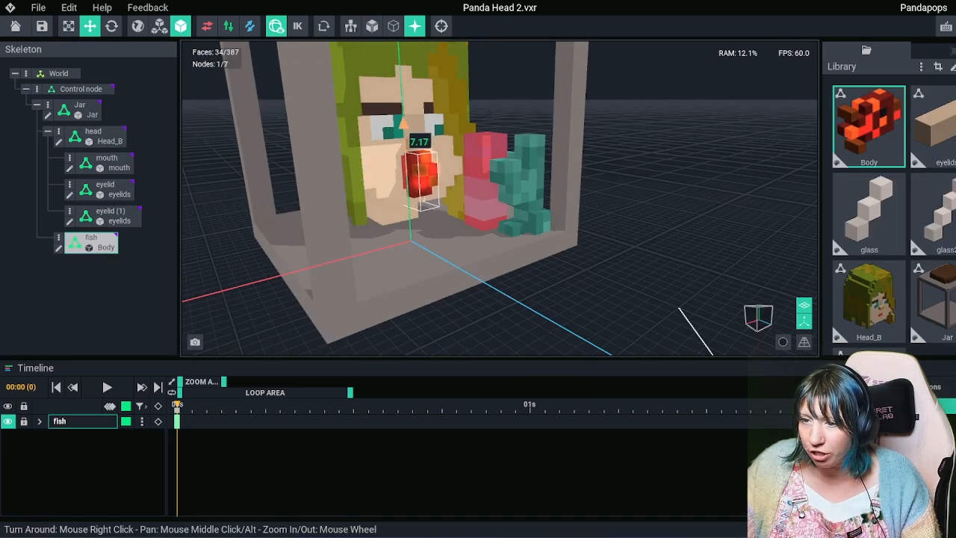
pyautogui.moveTo(383, 169)
pyautogui.mouseDown()
pyautogui.moveTo(396, 173)
pyautogui.moveTo(361, 164)
pyautogui.moveTo(378, 168)
pyautogui.mouseUp()
# Open the mouth model for editing and extend its volume downward by one voxel to 3 × 4 × 1
pyautogui.click(419, 172)
pyautogui.press('Tab')
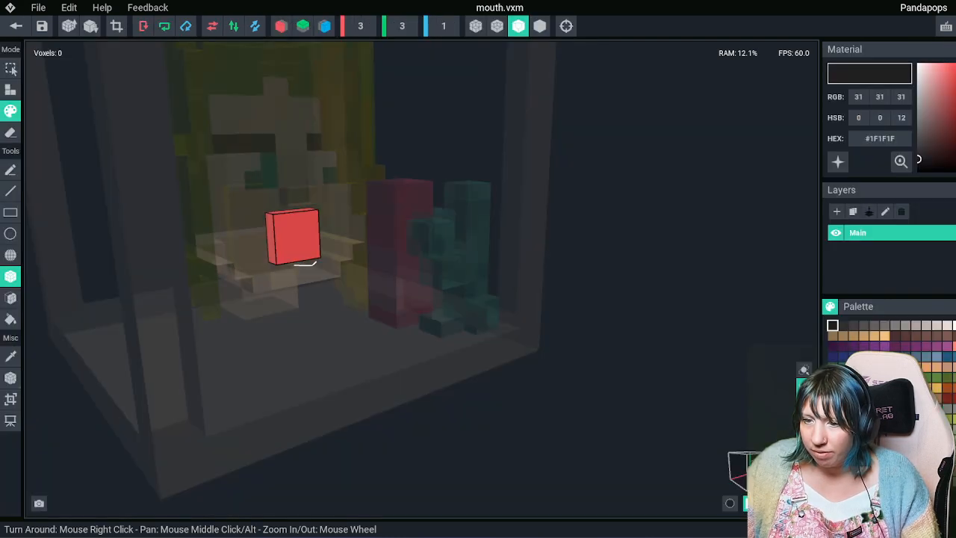
pyautogui.moveTo(419, 171); pyautogui.dragTo(388, 153, button='right')
pyautogui.scroll(4, 292, 237)
pyautogui.press('t')
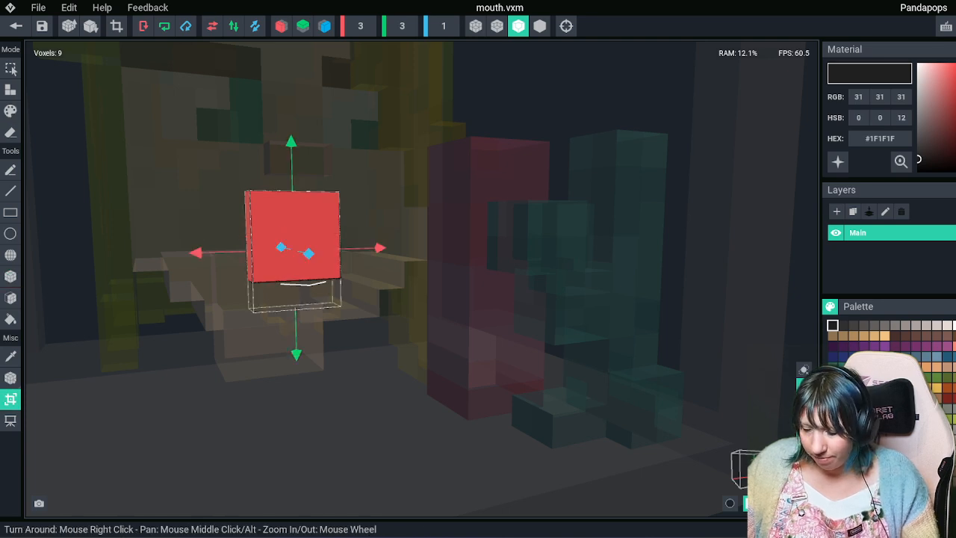
pyautogui.press('Return')
# Sample the mouth's red #E64C4C, fill the empty bottom row, then close the model and save the changes
pyautogui.click(11, 319)
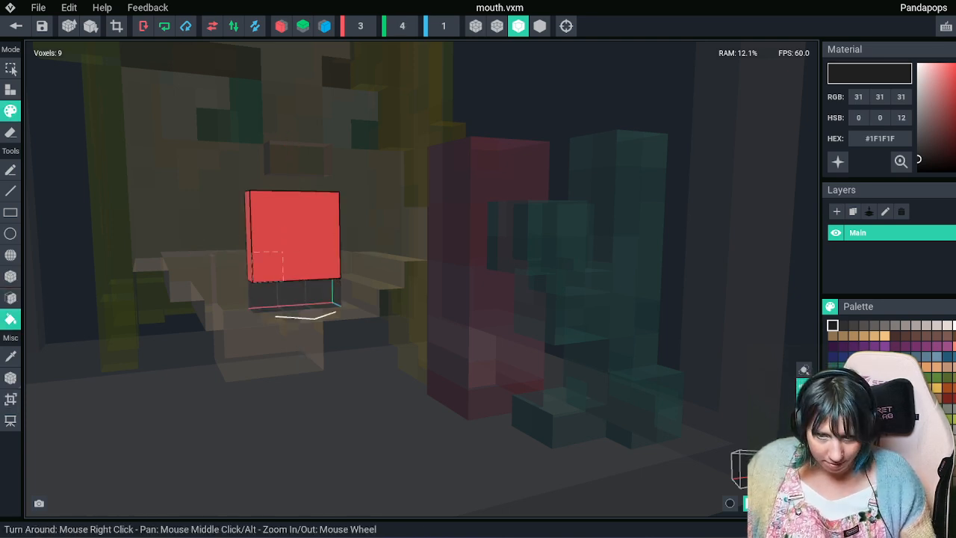
pyautogui.press('i')
pyautogui.click(10, 90)
pyautogui.click(293, 302)
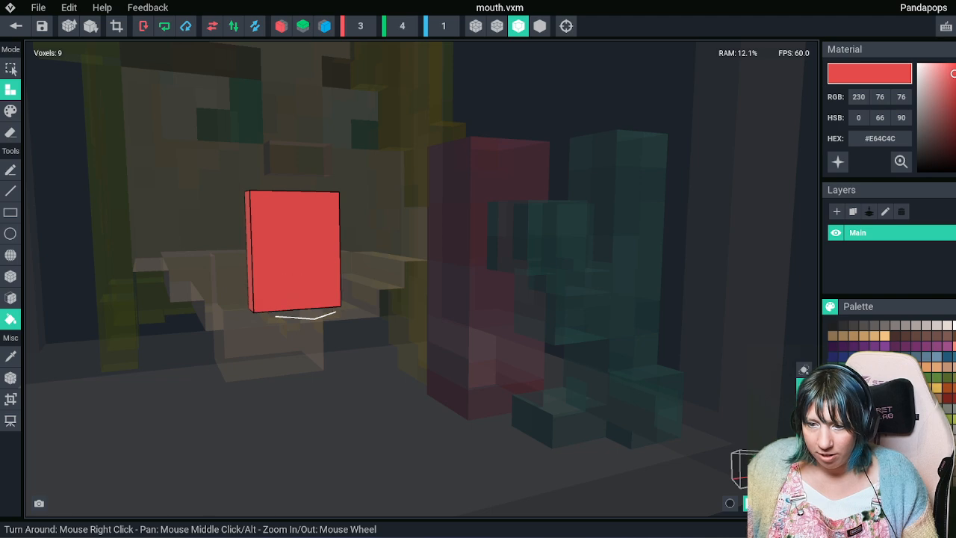
pyautogui.click(16, 26)
pyautogui.click(390, 201)
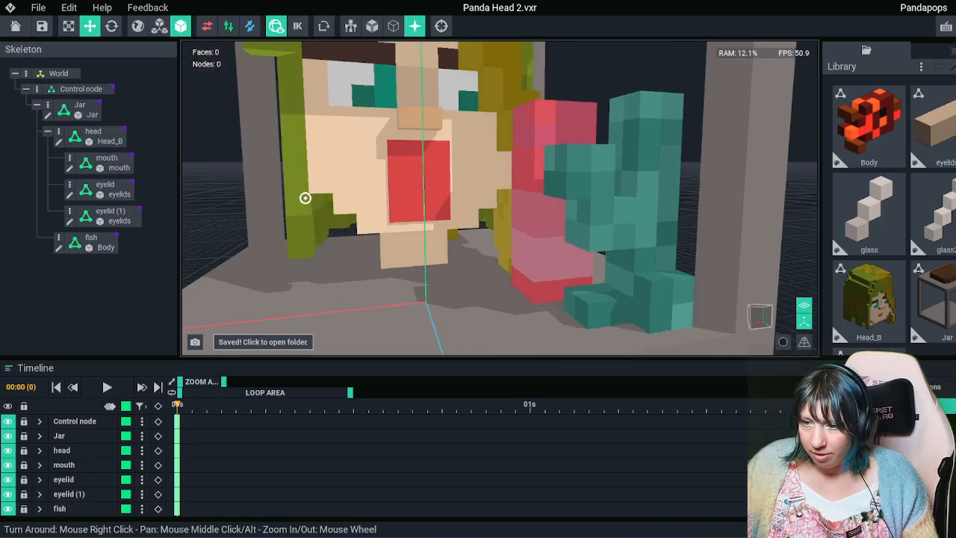
# Open the mouth model for editing, sample its red #E64C4C, and paint the bottom row of voxels a darker red
pyautogui.scroll(-5, 359, 239)
pyautogui.moveTo(373, 262); pyautogui.dragTo(320, 266, button='right')
pyautogui.click(366, 190)
pyautogui.doubleClick(366, 189)
pyautogui.scroll(6, 220, 280)
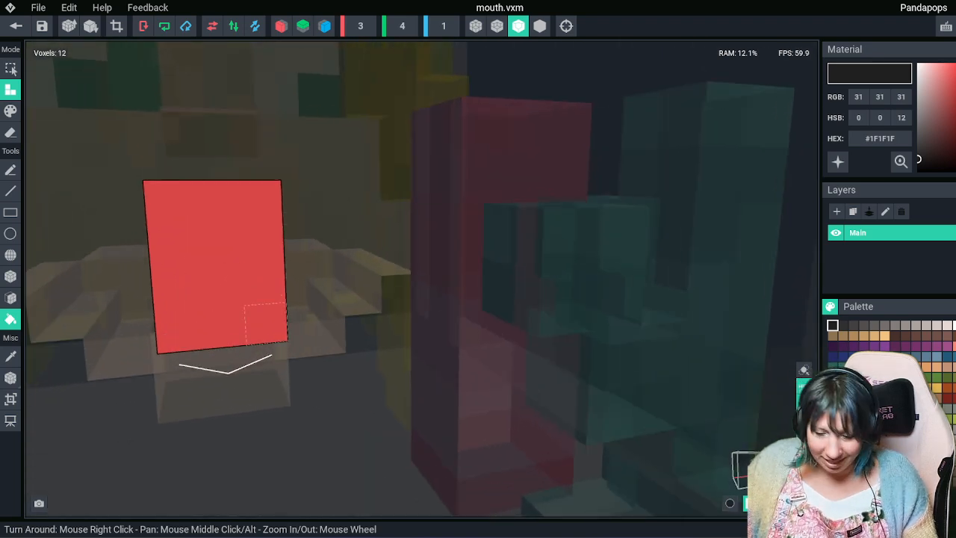
pyautogui.keyDown('alt'); pyautogui.click(265, 321); pyautogui.keyUp('alt')
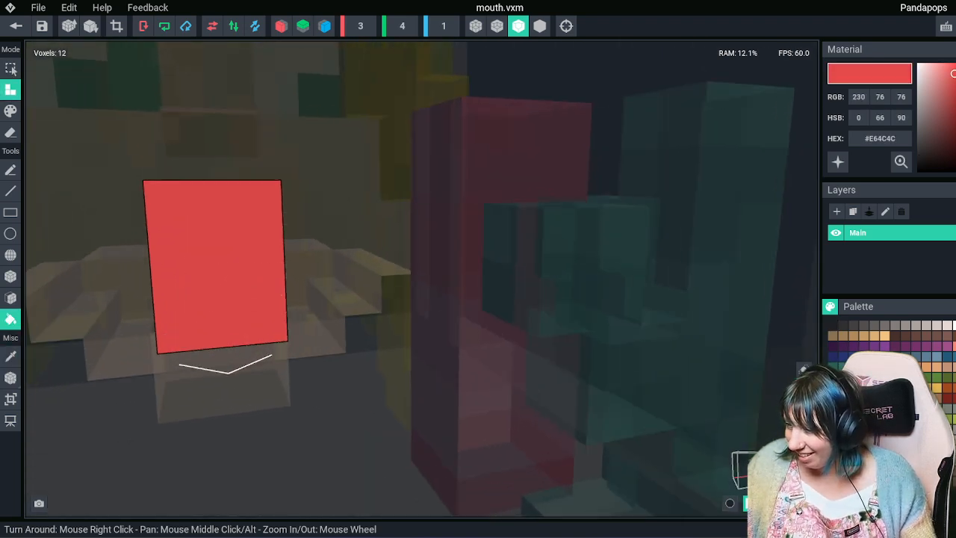
pyautogui.click(11, 111)
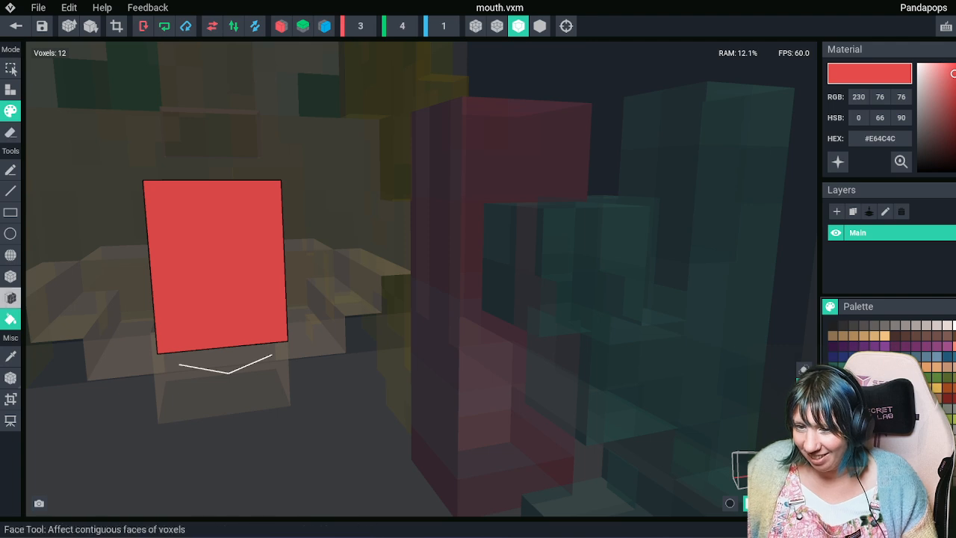
pyautogui.click(10, 276)
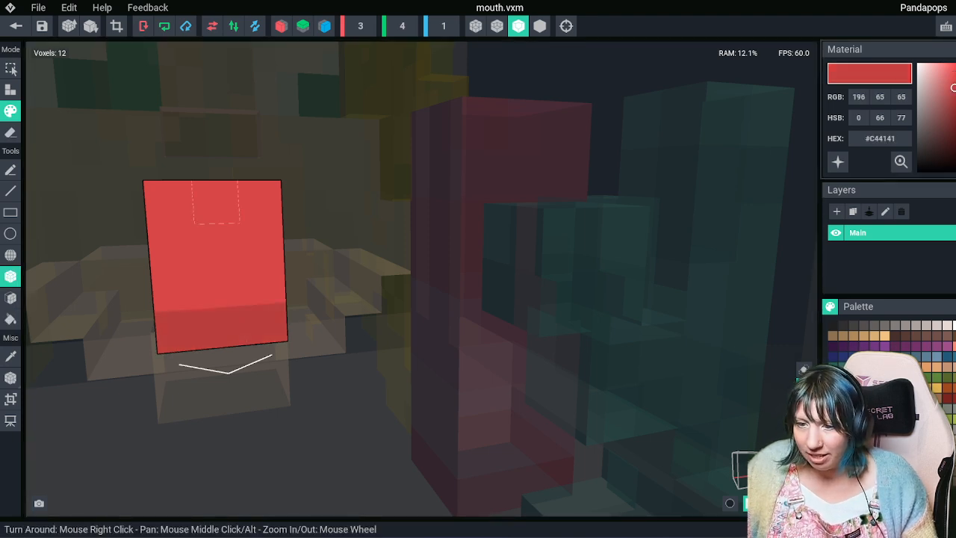
# Paint the mouth's top row of voxels a darker red, then close the model and save the changes
pyautogui.moveTo(168, 202); pyautogui.dragTo(260, 201)
pyautogui.moveTo(954, 90); pyautogui.dragTo(954, 93)
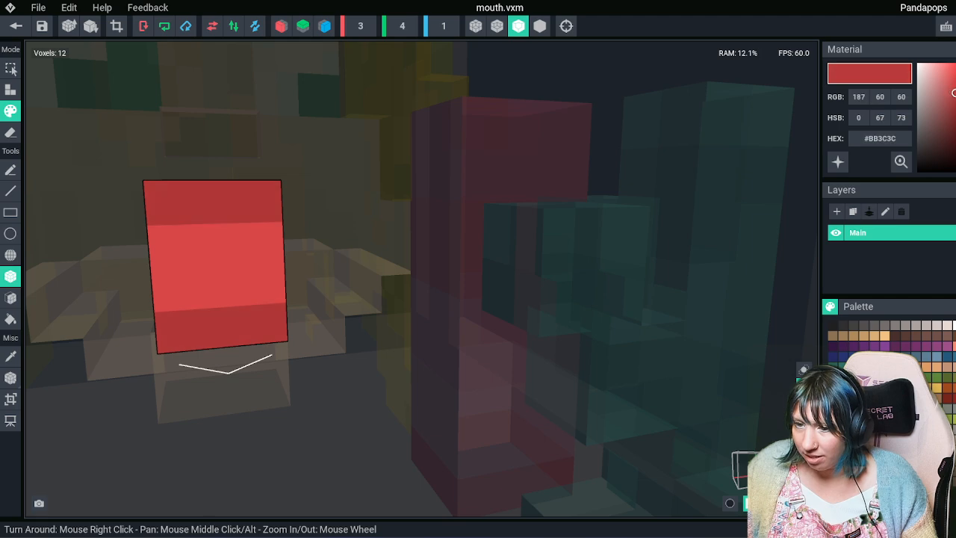
pyautogui.click(16, 27)
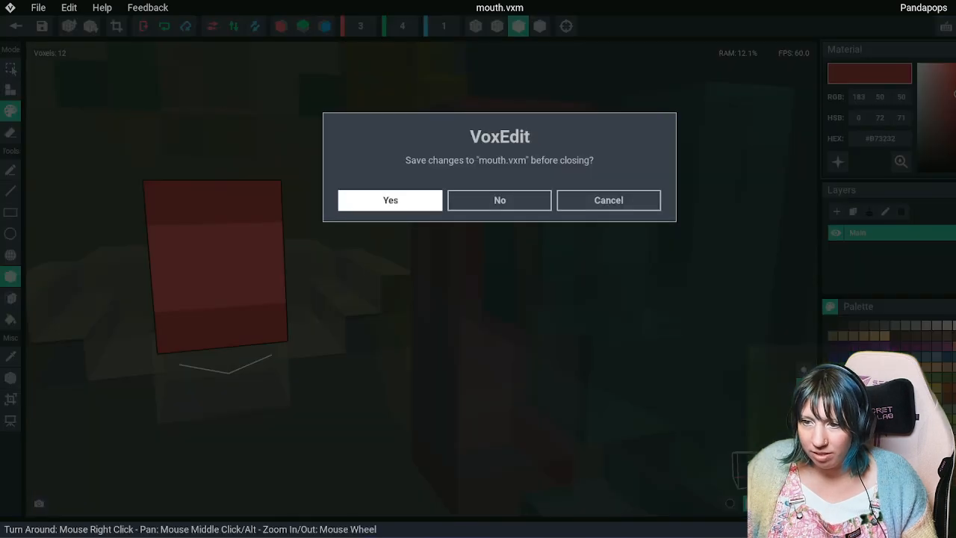
pyautogui.click(390, 200)
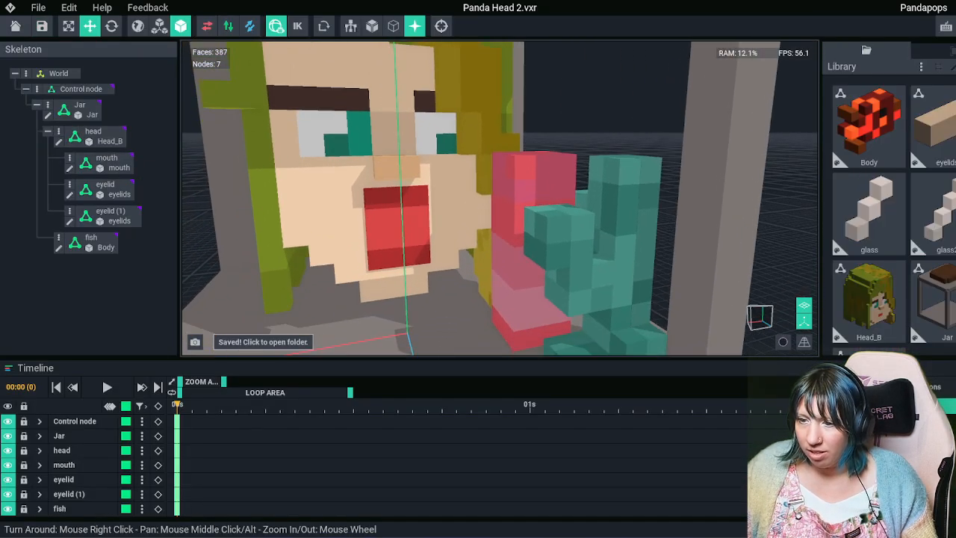
# Reopen the mouth model, restore its top row to #E64C4C, then close it and save the changes
pyautogui.doubleClick(104, 162)
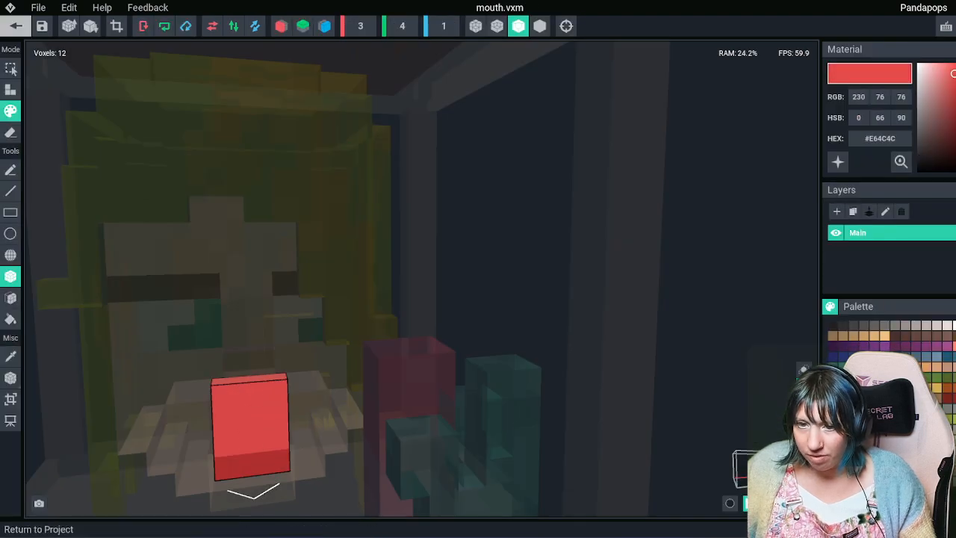
pyautogui.click(16, 26)
pyautogui.click(390, 200)
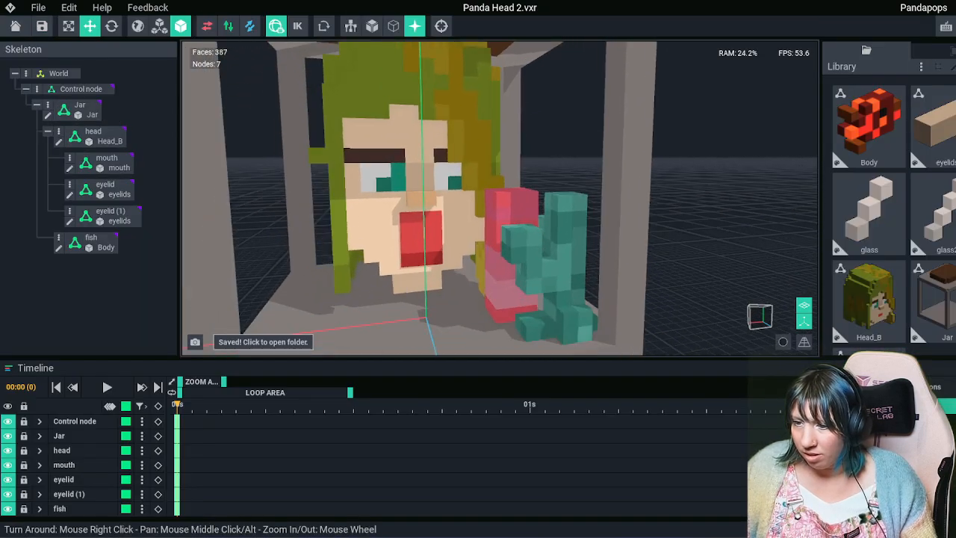
# Save the project, then select the mouth and move it back into the head so it hides behind the face
pyautogui.moveTo(420, 217); pyautogui.dragTo(483, 245, button='right')
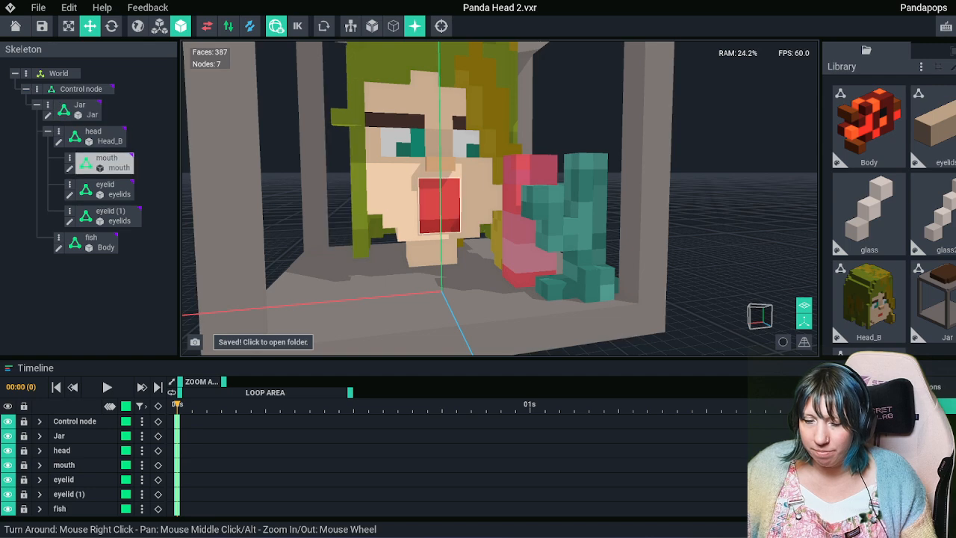
pyautogui.scroll(-5, 456, 306)
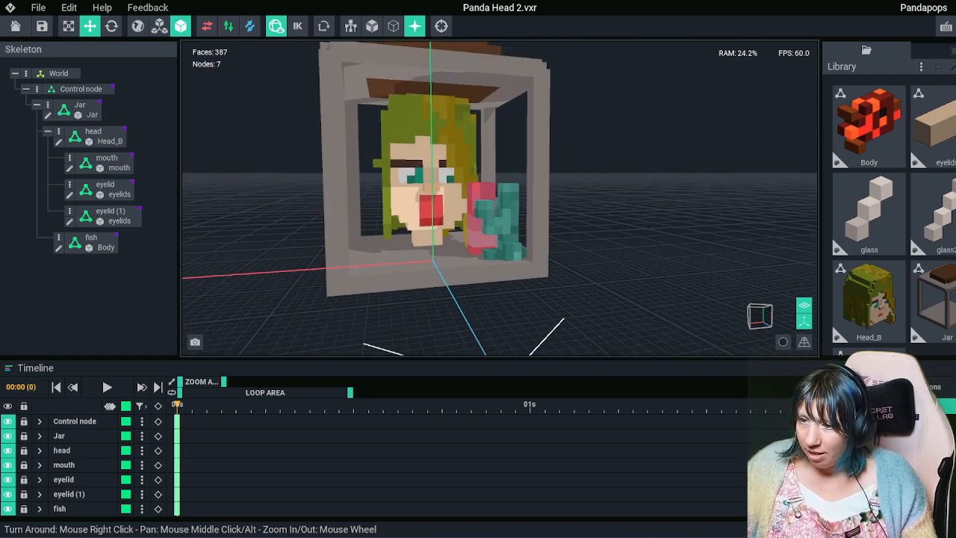
pyautogui.moveTo(455, 306)
pyautogui.mouseDown(button='right')
pyautogui.moveTo(414, 302)
pyautogui.moveTo(448, 306)
pyautogui.mouseUp(button='right')
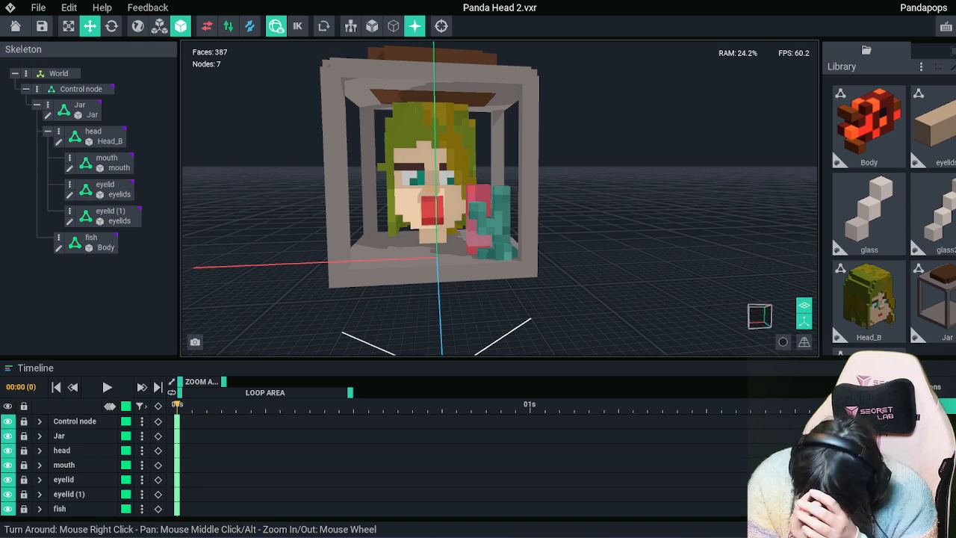
pyautogui.scroll(6, 429, 194)
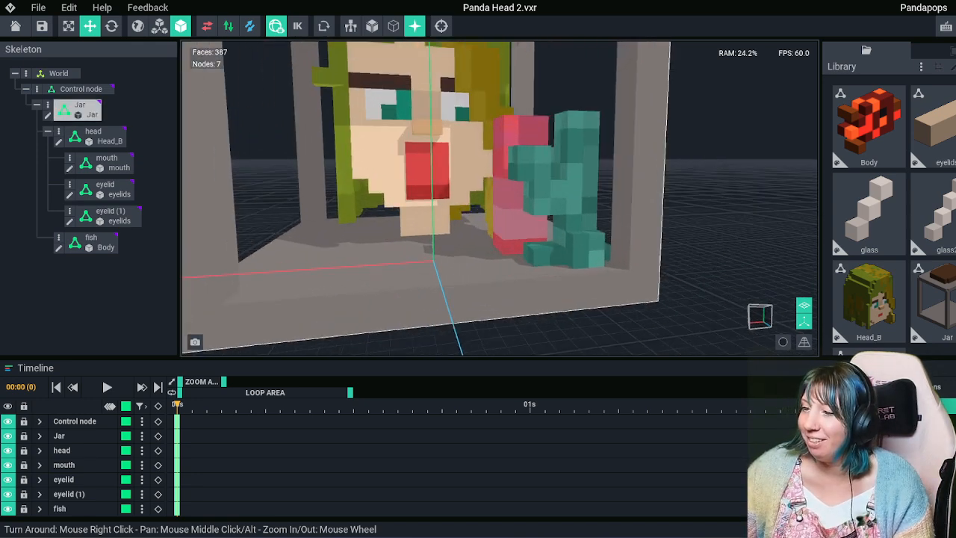
pyautogui.click(456, 205)
pyautogui.moveTo(456, 205); pyautogui.dragTo(470, 324, button='right')
pyautogui.hotkey('ctrl', 's')
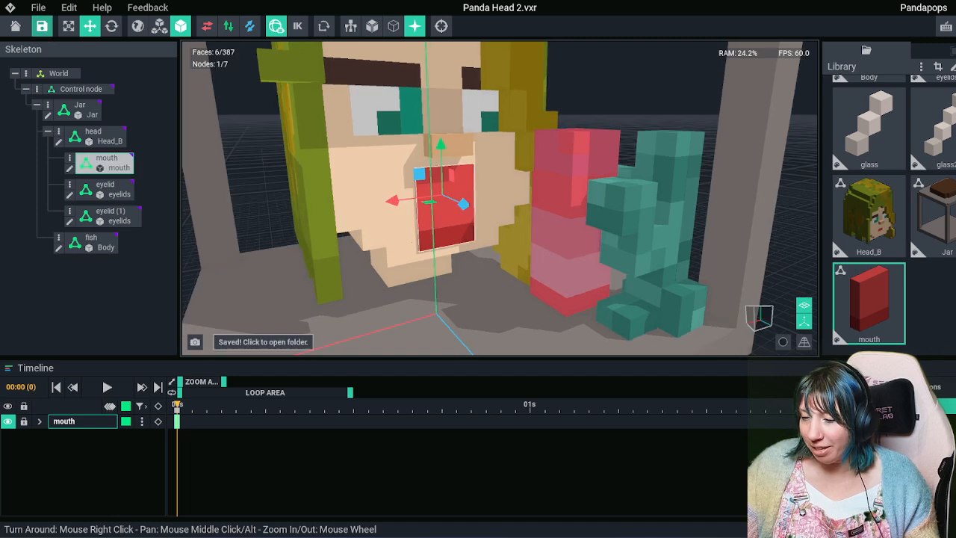
pyautogui.moveTo(463, 203); pyautogui.dragTo(460, 203)
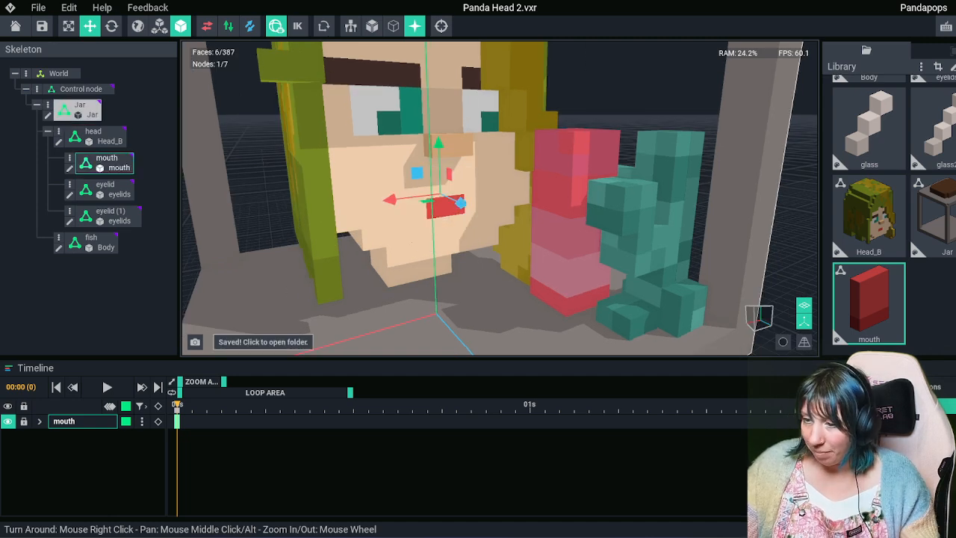
pyautogui.scroll(-5, 501, 198)
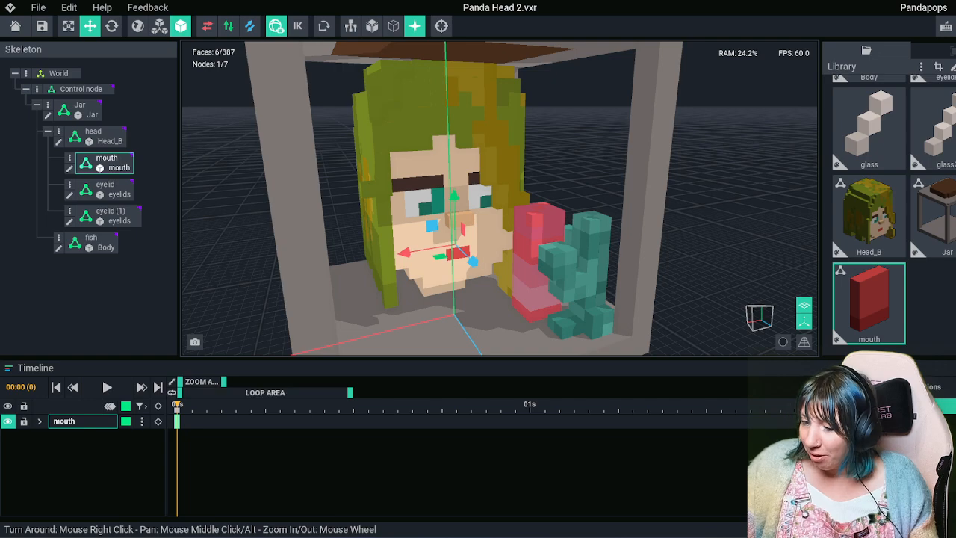
pyautogui.scroll(-3, 463, 246)
pyautogui.moveTo(612, 336); pyautogui.dragTo(548, 287, button='middle')
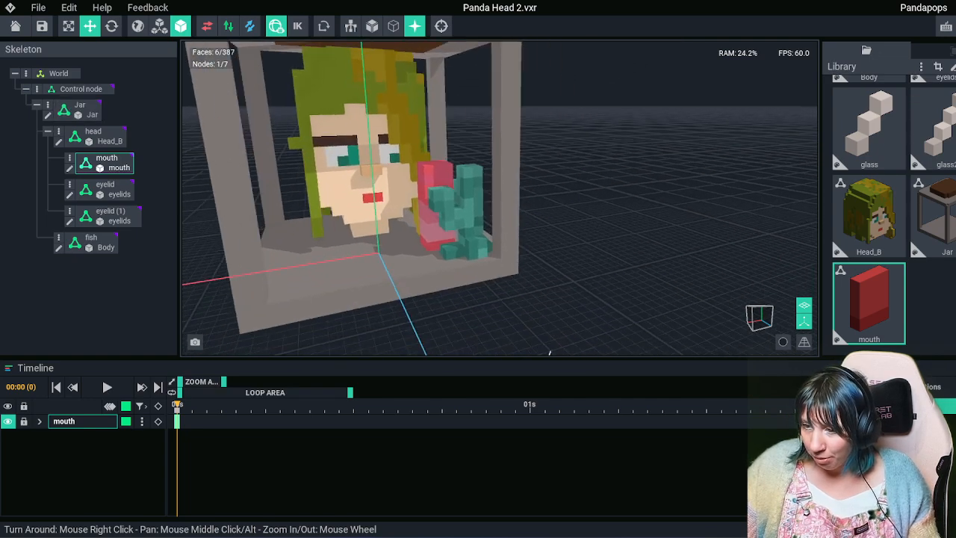
pyautogui.moveTo(548, 287); pyautogui.dragTo(431, 258, button='right')
pyautogui.moveTo(431, 258); pyautogui.dragTo(435, 279, button='middle')
# Add a child node named "glass 1" under the Jar node and assign the glass model from the library to it
pyautogui.click(868, 129)
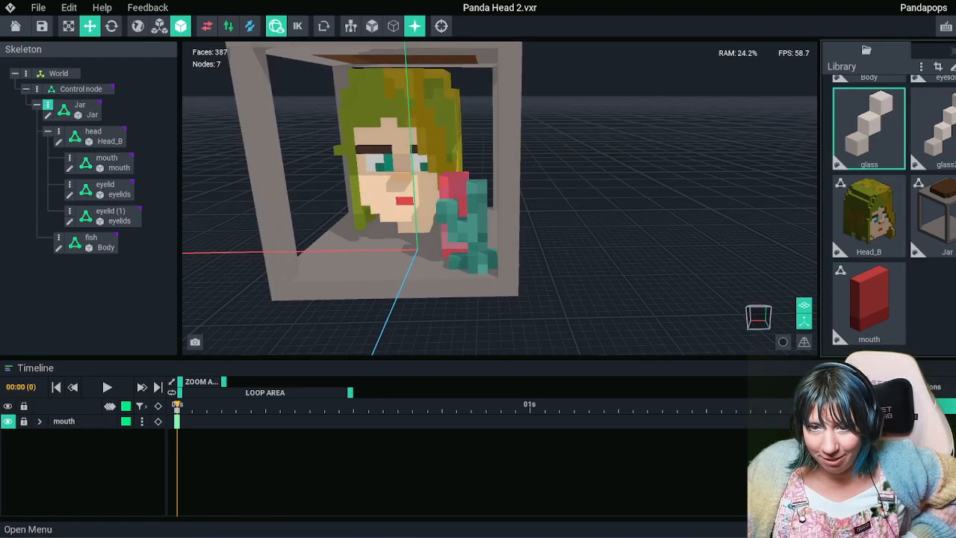
pyautogui.click(47, 105)
pyautogui.click(86, 115)
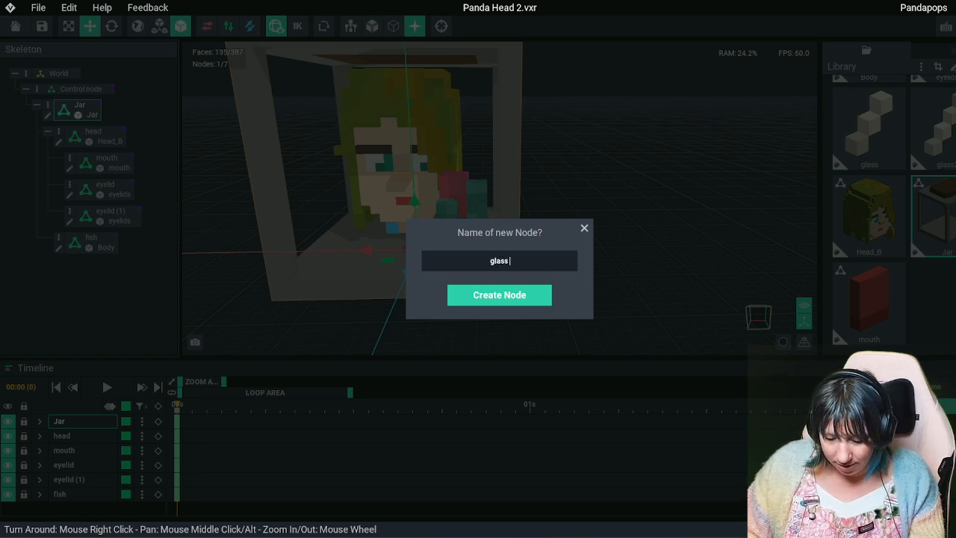
pyautogui.write('1')
pyautogui.press('Return')
pyautogui.moveTo(868, 129); pyautogui.dragTo(94, 267)
# Move the glass highlight forward out of the head, across and up toward the jar's upper front corner
pyautogui.moveTo(410, 236); pyautogui.dragTo(388, 310)
pyautogui.moveTo(388, 261); pyautogui.dragTo(382, 169)
pyautogui.moveTo(382, 169); pyautogui.dragTo(385, 170, button='middle')
pyautogui.moveTo(366, 203); pyautogui.dragTo(376, 230, button='middle')
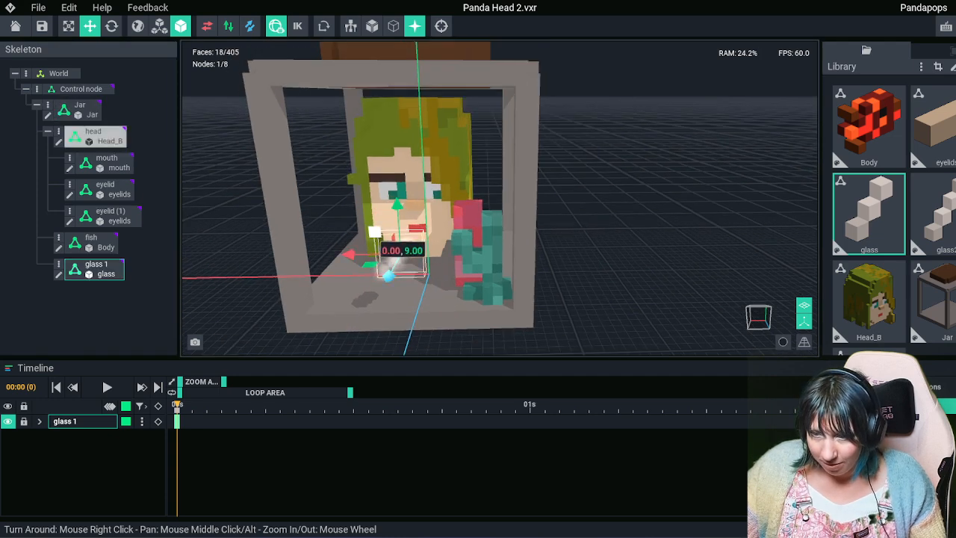
pyautogui.moveTo(399, 258); pyautogui.dragTo(332, 255)
pyautogui.moveTo(324, 202); pyautogui.dragTo(307, 76)
# Push the glass highlight back into the jar's front opening and set its sideways position to 6.00
pyautogui.moveTo(478, 157); pyautogui.dragTo(403, 189, button='right')
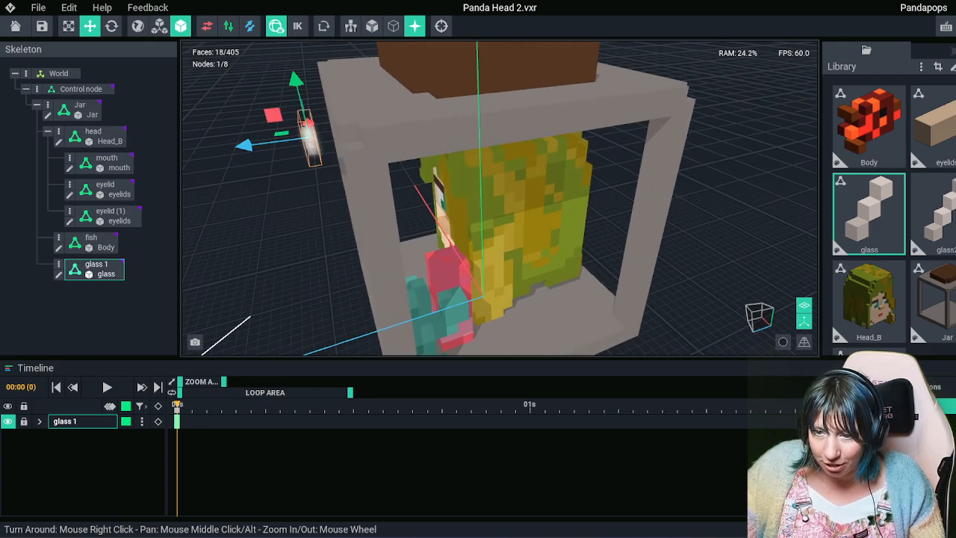
pyautogui.moveTo(245, 149); pyautogui.dragTo(285, 141)
pyautogui.moveTo(291, 149); pyautogui.dragTo(396, 127, button='right')
pyautogui.scroll(4, 475, 175)
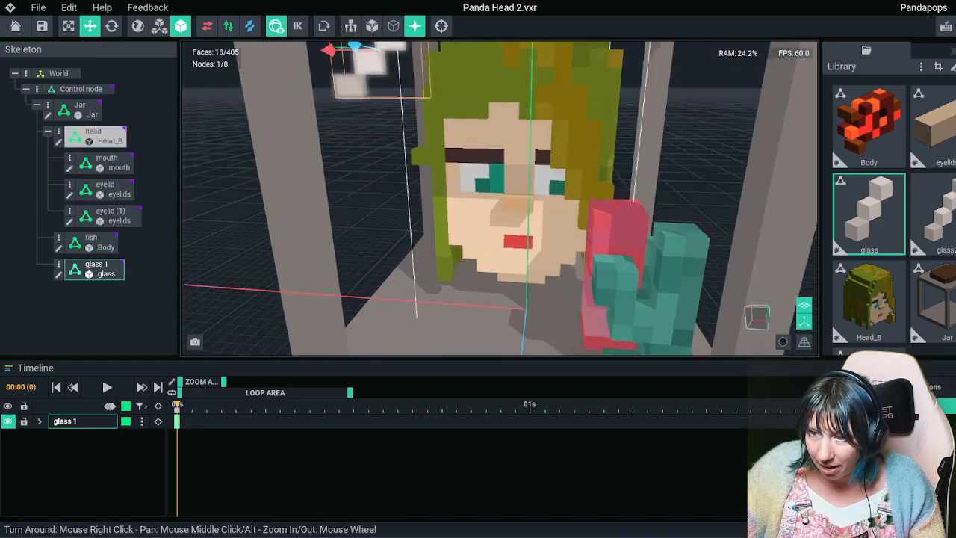
pyautogui.scroll(-3, 474, 176)
pyautogui.moveTo(466, 176); pyautogui.dragTo(459, 153, button='right')
pyautogui.moveTo(459, 154); pyautogui.dragTo(457, 160, button='middle')
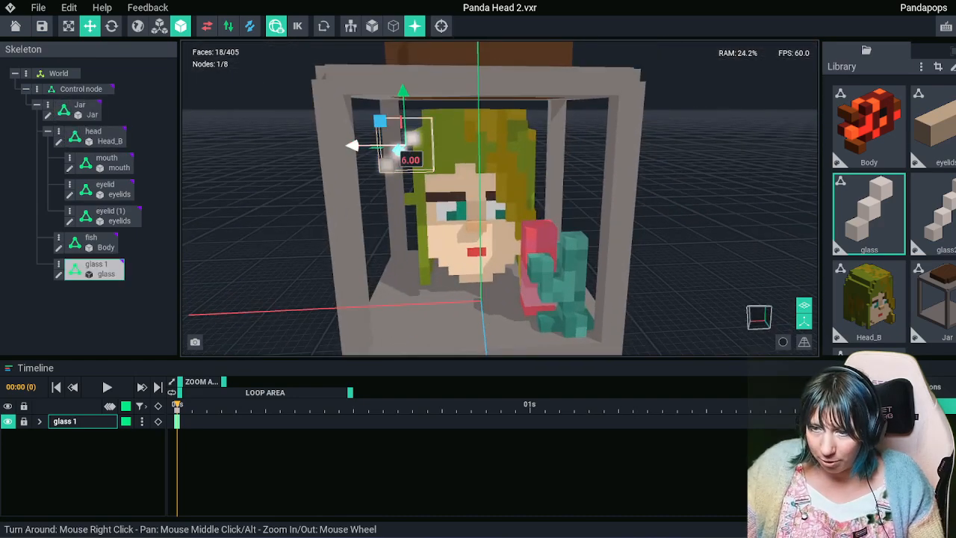
# Duplicate the glass highlight and place the copy directly below the first one, then clear the selection
pyautogui.keyDown('shift'); pyautogui.moveTo(403, 92); pyautogui.dragTo(405, 139); pyautogui.keyUp('shift')
pyautogui.scroll(-3, 405, 142)
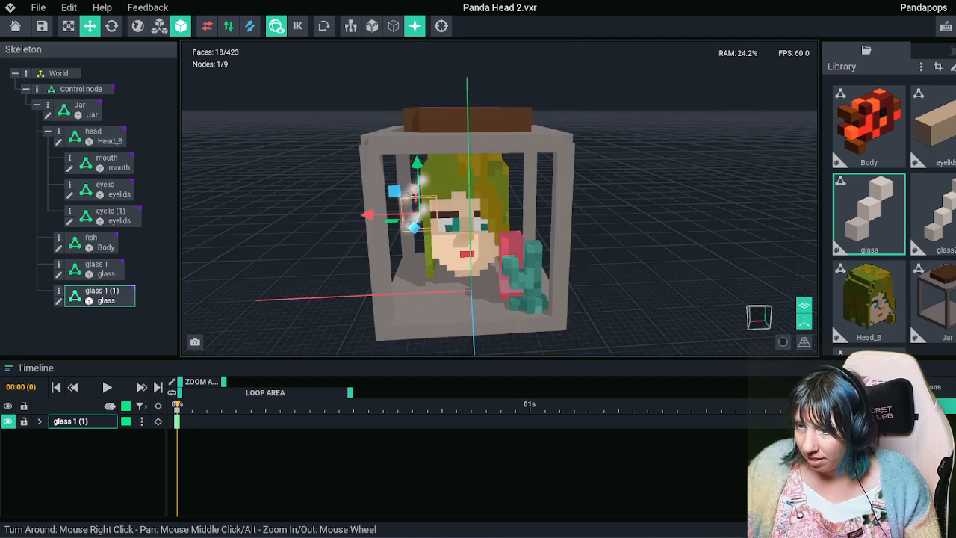
pyautogui.moveTo(418, 150); pyautogui.dragTo(377, 149, button='right')
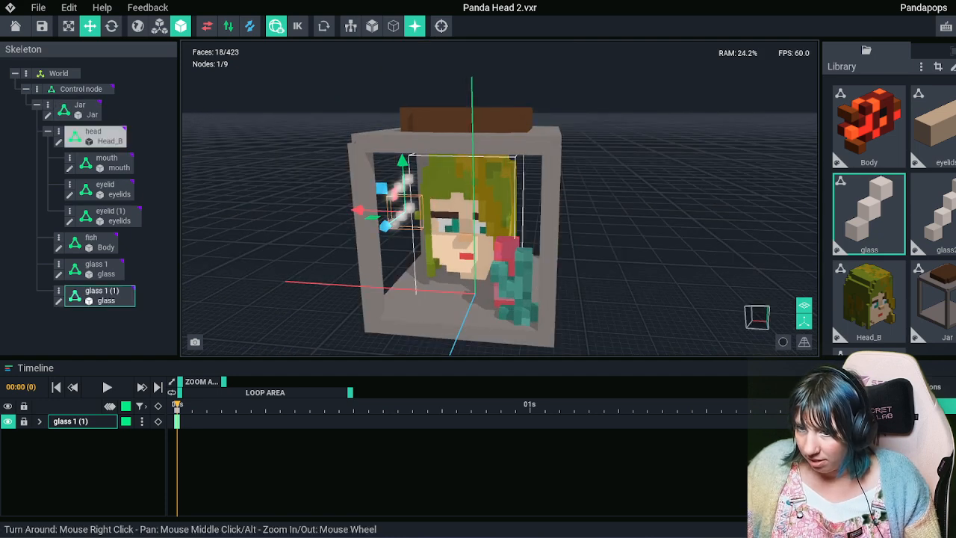
pyautogui.click(613, 217)
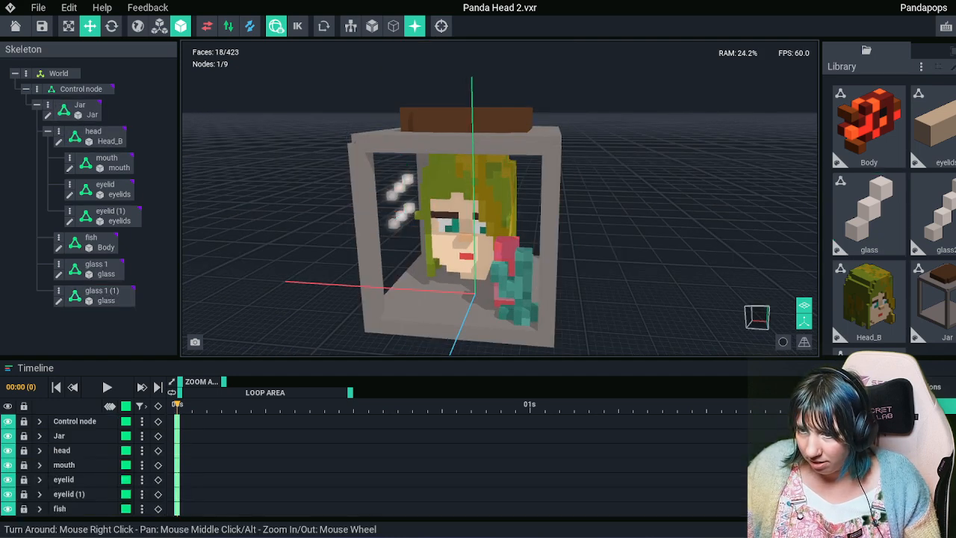
# Duplicate the lower glass highlight and move the copy across to the jar's side opening beside the corals
pyautogui.click(404, 212)
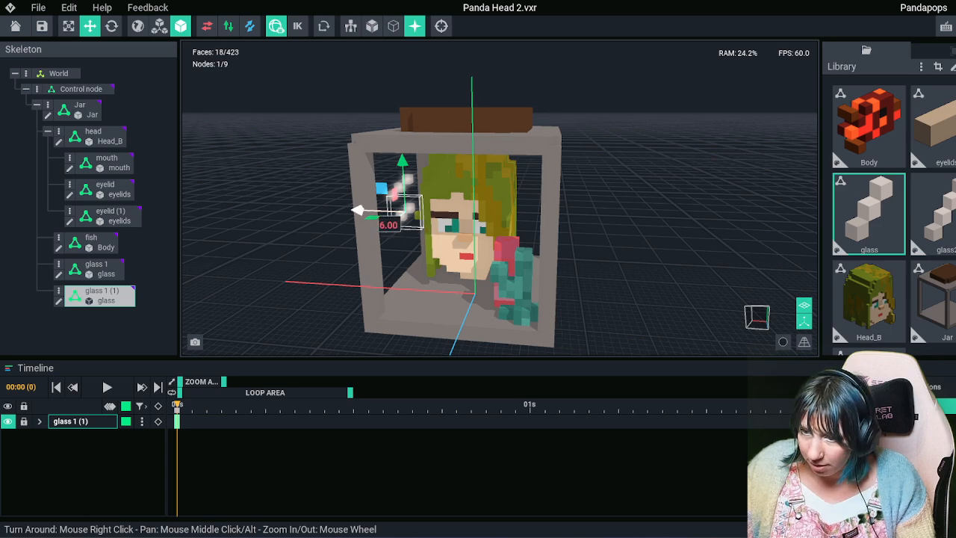
pyautogui.hotkey('ctrl', 'd')
pyautogui.scroll(-3, 452, 224)
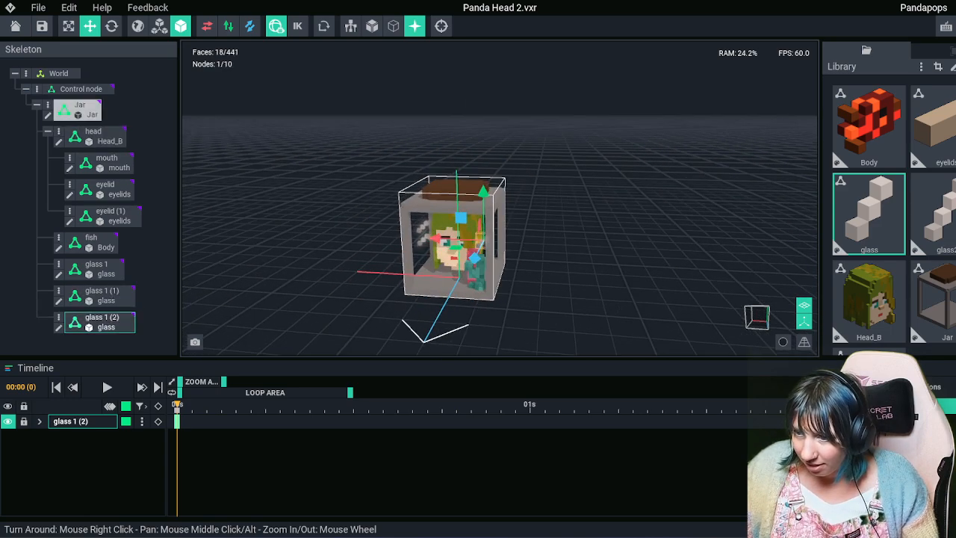
pyautogui.scroll(4, 461, 259)
pyautogui.moveTo(523, 254); pyautogui.dragTo(440, 256, button='right')
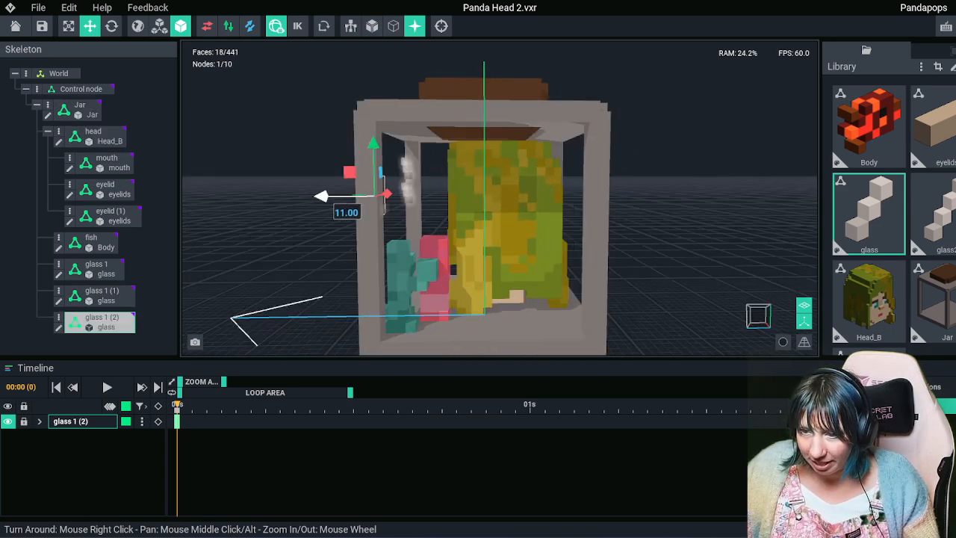
# Rotate the third highlight to 270° to face the side opening and replace its model with glass2
pyautogui.click(111, 27)
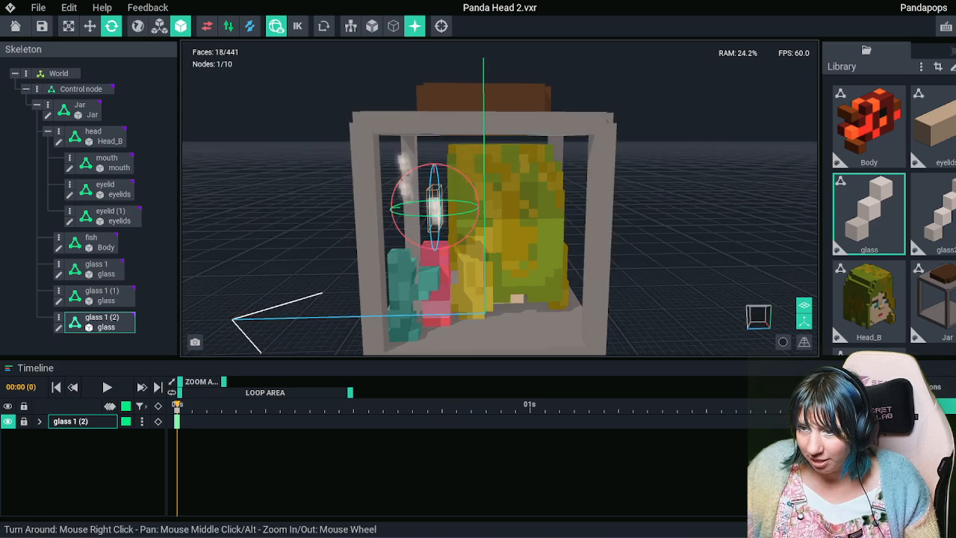
pyautogui.moveTo(426, 216); pyautogui.dragTo(554, 213)
pyautogui.moveTo(527, 220); pyautogui.dragTo(526, 219, button='right')
pyautogui.scroll(5, 526, 220)
pyautogui.moveTo(935, 216); pyautogui.dragTo(355, 252)
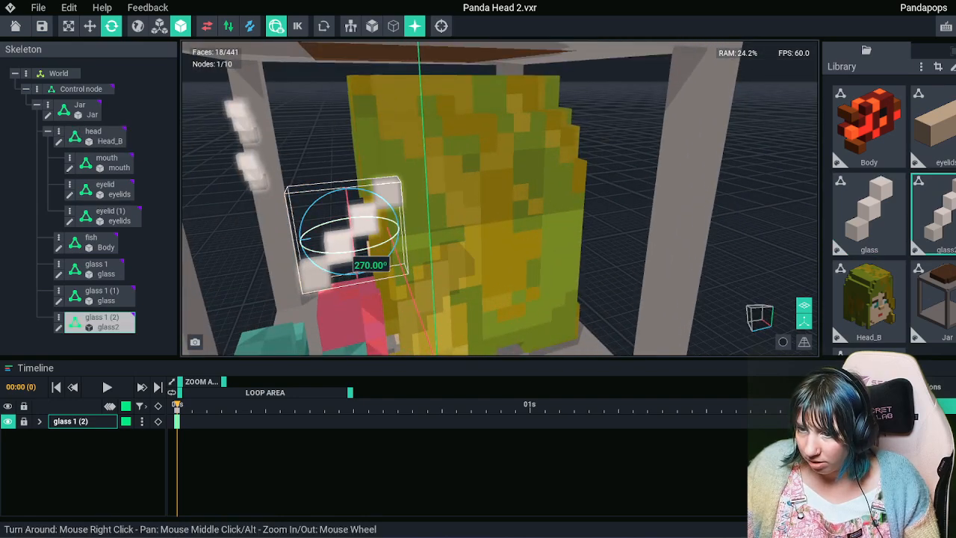
# Move the glass2 highlight outward into the plane of the jar's side opening
pyautogui.click(90, 26)
pyautogui.scroll(-3, 448, 217)
pyautogui.moveTo(448, 216); pyautogui.dragTo(456, 209, button='right')
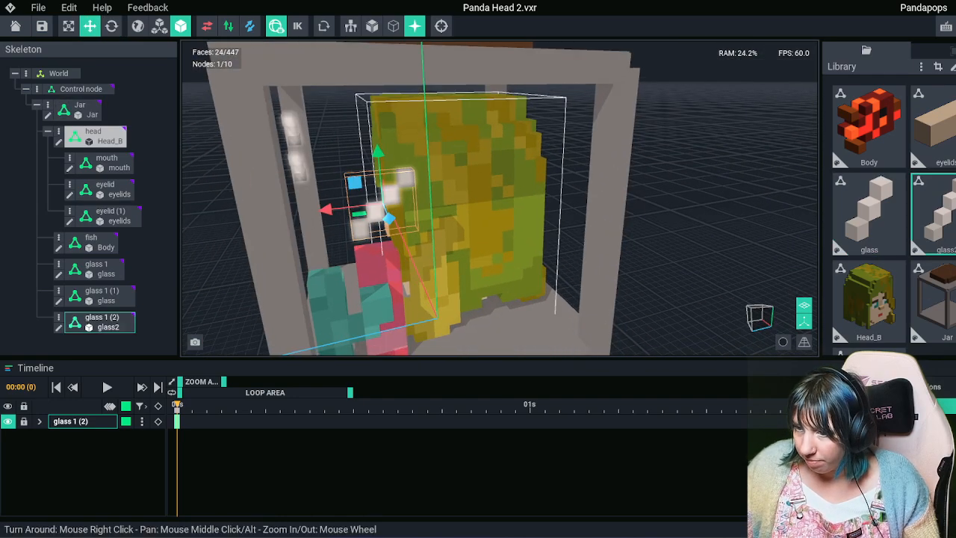
pyautogui.moveTo(389, 218); pyautogui.dragTo(398, 236)
pyautogui.moveTo(502, 201); pyautogui.dragTo(502, 201, button='right')
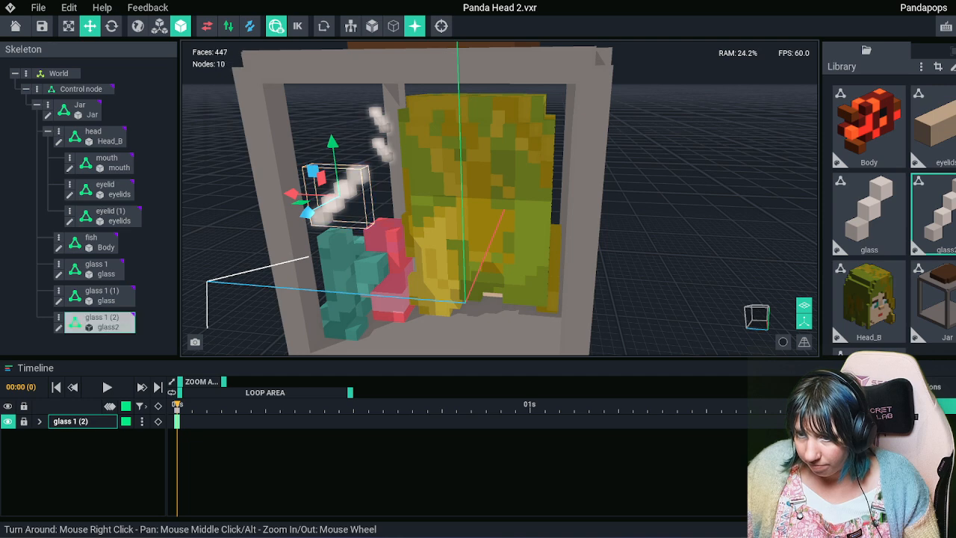
# Slide the glass2 highlight along the side opening away from the corals and lower it to height 7.00 near the jar floor
pyautogui.moveTo(307, 213); pyautogui.dragTo(446, 193)
pyautogui.click(293, 192)
pyautogui.click(333, 206)
pyautogui.click(296, 190)
pyautogui.click(334, 205)
pyautogui.moveTo(493, 147); pyautogui.dragTo(494, 262)
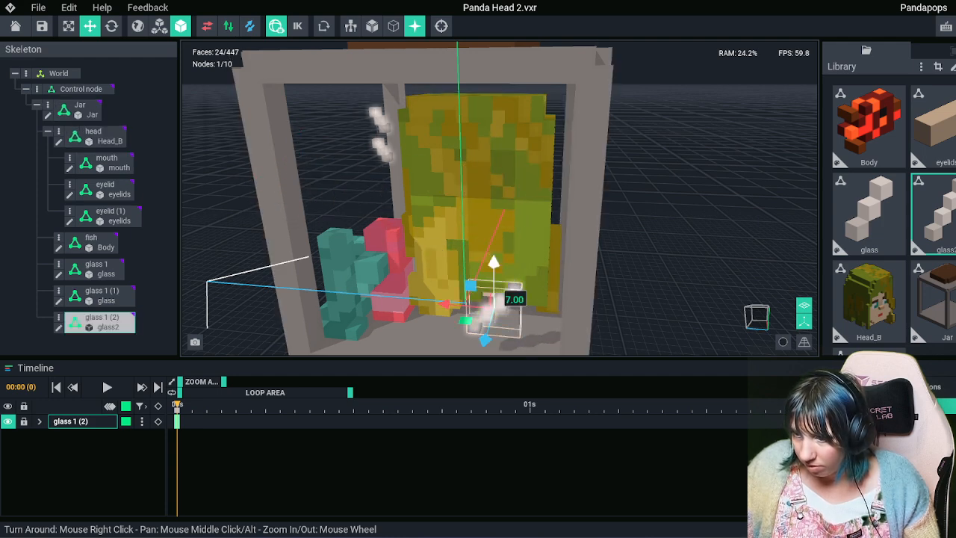
pyautogui.moveTo(493, 272); pyautogui.dragTo(483, 212, button='middle')
pyautogui.moveTo(472, 262); pyautogui.dragTo(473, 262)
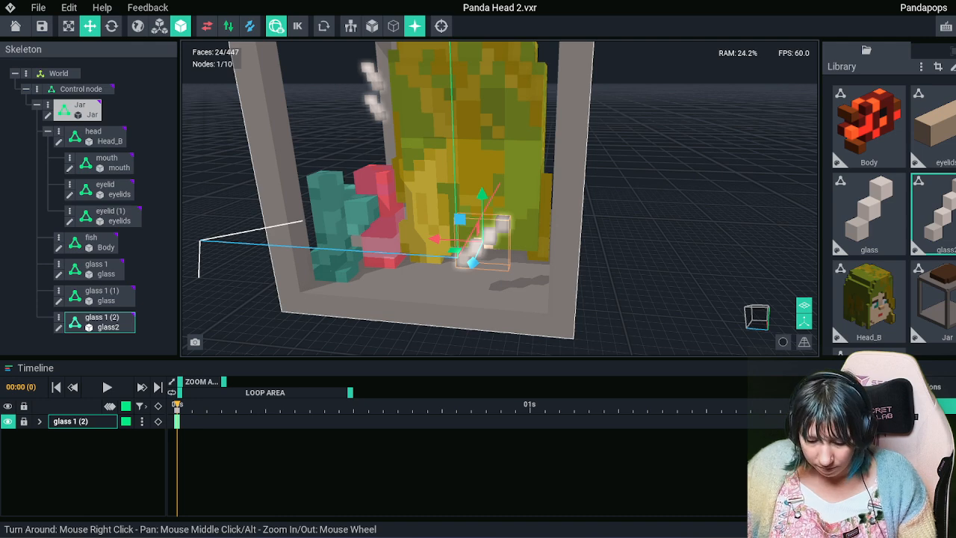
# Duplicate the glass2 highlight and place the copy above the original, slightly farther from the corals, at height 14.59
pyautogui.keyDown('shift'); pyautogui.moveTo(482, 197); pyautogui.dragTo(482, 137); pyautogui.keyUp('shift')
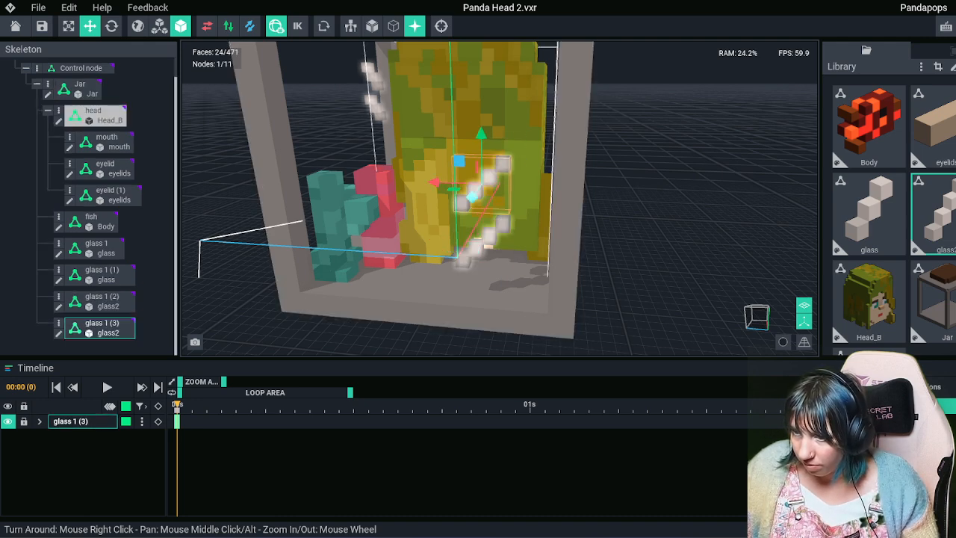
pyautogui.moveTo(436, 182); pyautogui.dragTo(457, 183)
pyautogui.scroll(-2, 480, 245)
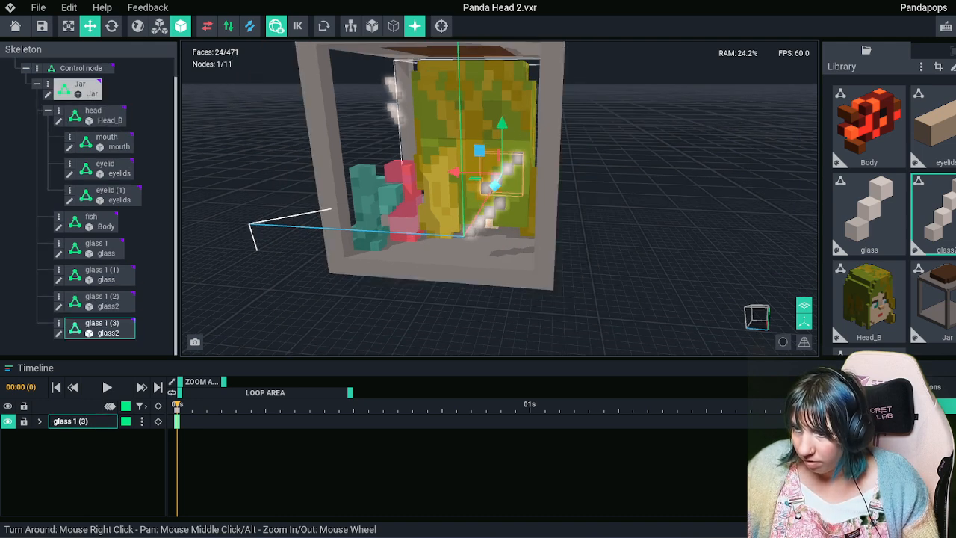
pyautogui.click(506, 132)
pyautogui.hotkey('ctrl', 'z')
pyautogui.moveTo(502, 134); pyautogui.dragTo(503, 90)
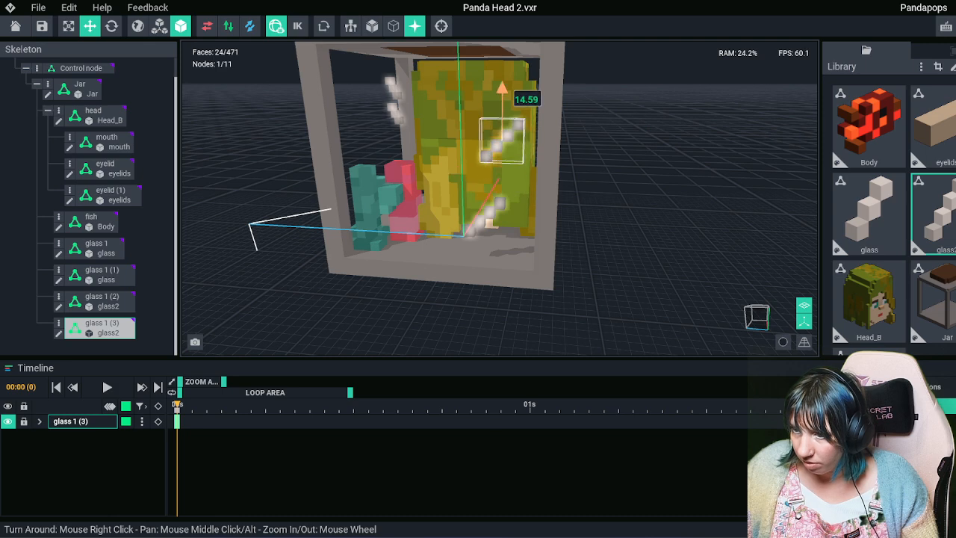
# Raise the lower glass2 highlight and slide it toward the corals so it sits just below its copy
pyautogui.click(487, 215)
pyautogui.moveTo(484, 171); pyautogui.dragTo(488, 117)
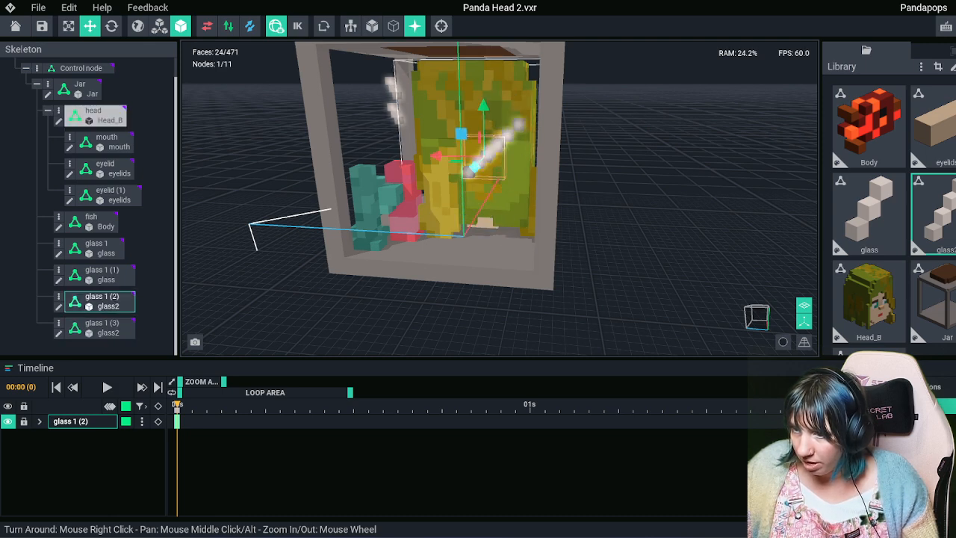
pyautogui.moveTo(438, 155); pyautogui.dragTo(405, 155)
pyautogui.moveTo(452, 107); pyautogui.dragTo(452, 136)
pyautogui.click(385, 146)
# Hide the axes and examine the glass highlights on both sides of the jar from several angles
pyautogui.scroll(-4, 388, 150)
pyautogui.moveTo(400, 153); pyautogui.dragTo(441, 156, button='right')
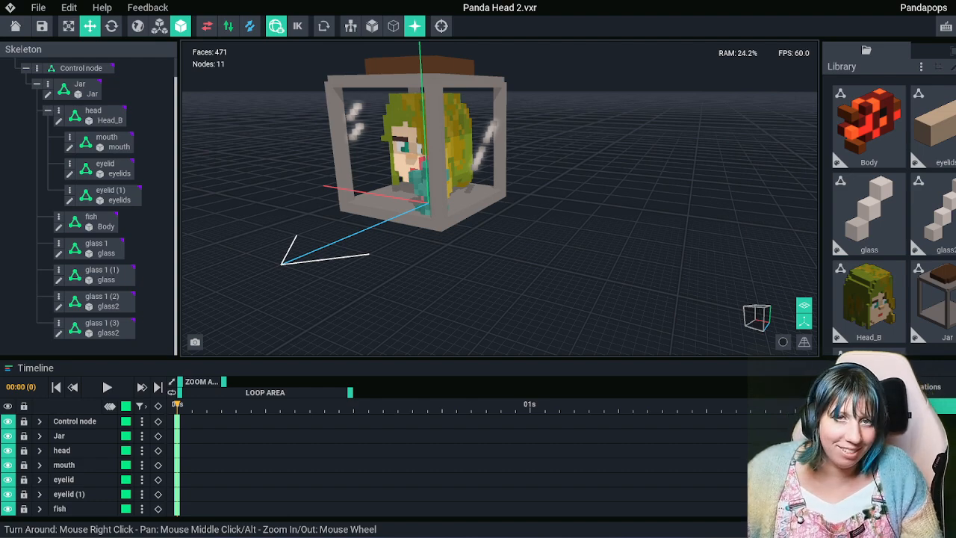
pyautogui.moveTo(441, 156); pyautogui.dragTo(441, 156, button='right')
pyautogui.scroll(5, 441, 156)
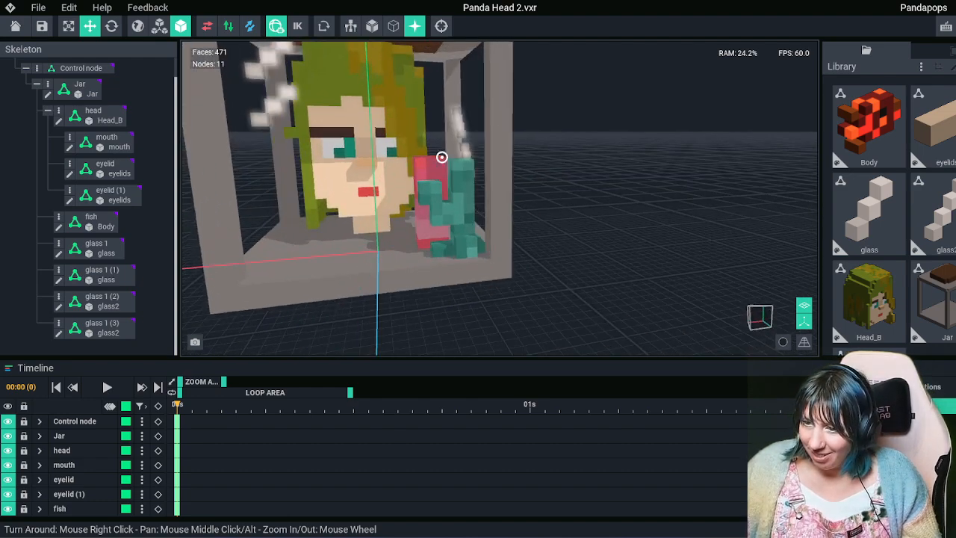
pyautogui.scroll(-5, 441, 156)
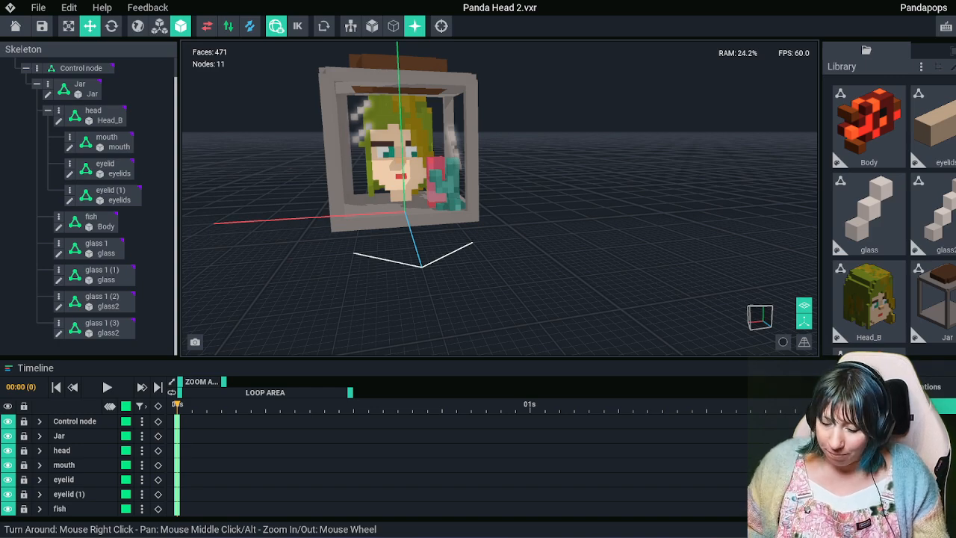
pyautogui.moveTo(478, 133); pyautogui.dragTo(464, 158, button='right')
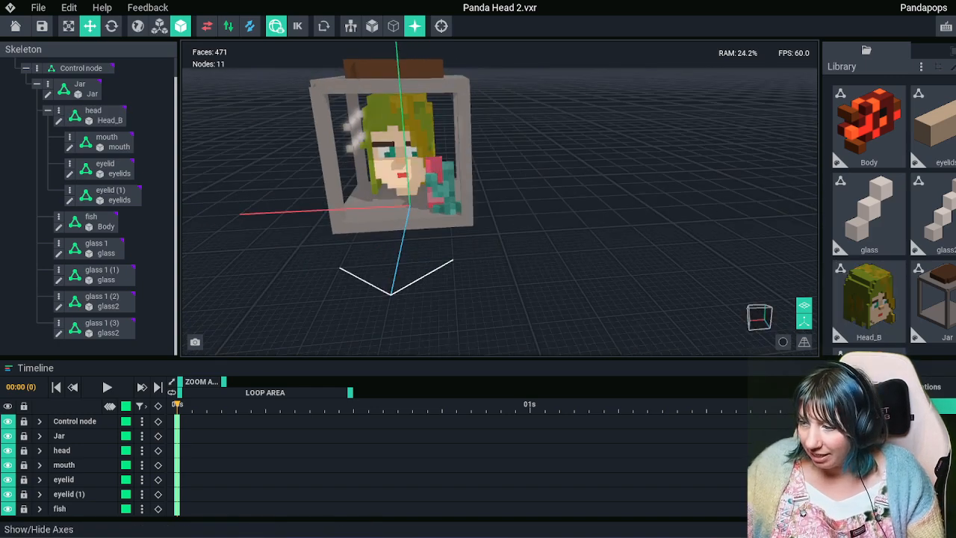
pyautogui.click(804, 321)
pyautogui.scroll(5, 478, 158)
pyautogui.scroll(-5, 478, 159)
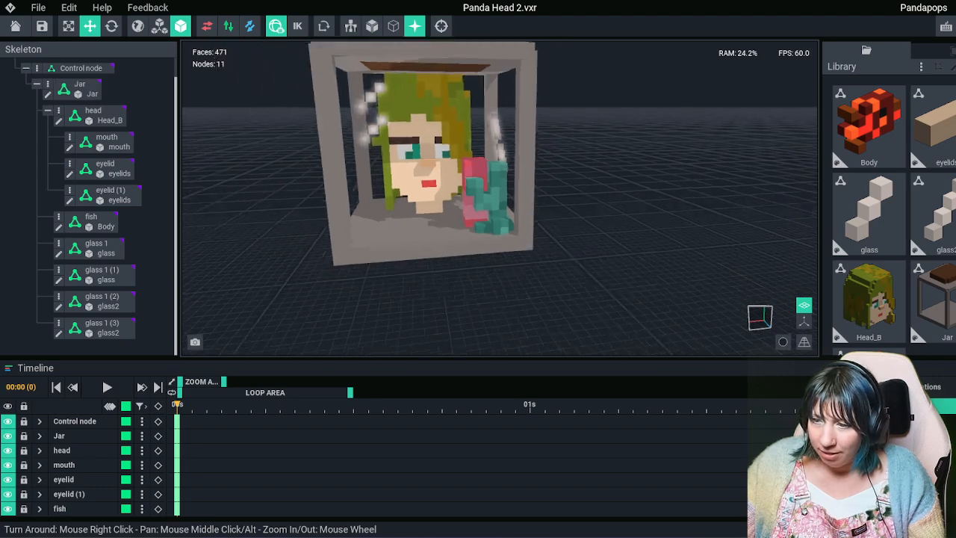
pyautogui.moveTo(534, 157); pyautogui.dragTo(504, 159, button='right')
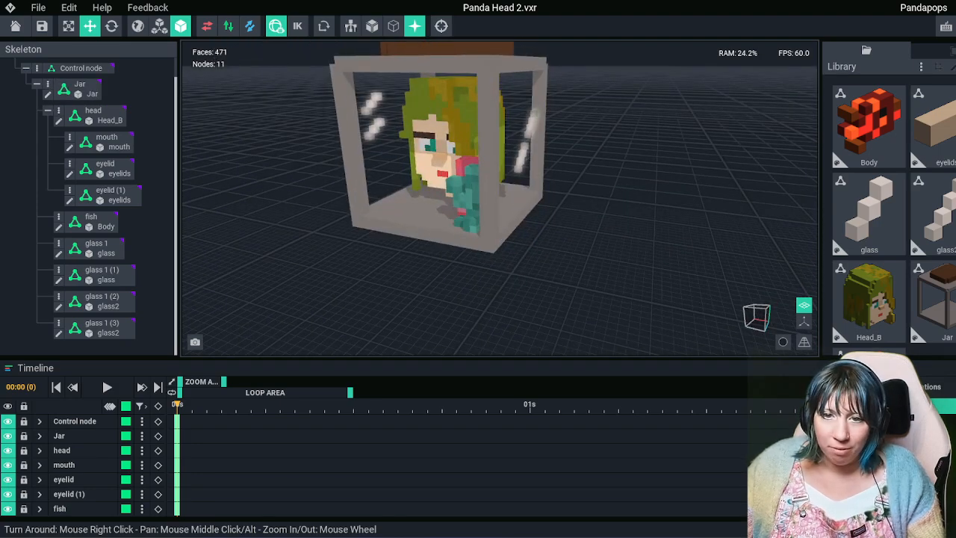
# Save Panda Head 2 and open Panda head.vxr from the recent files to view the finished example
pyautogui.click(42, 26)
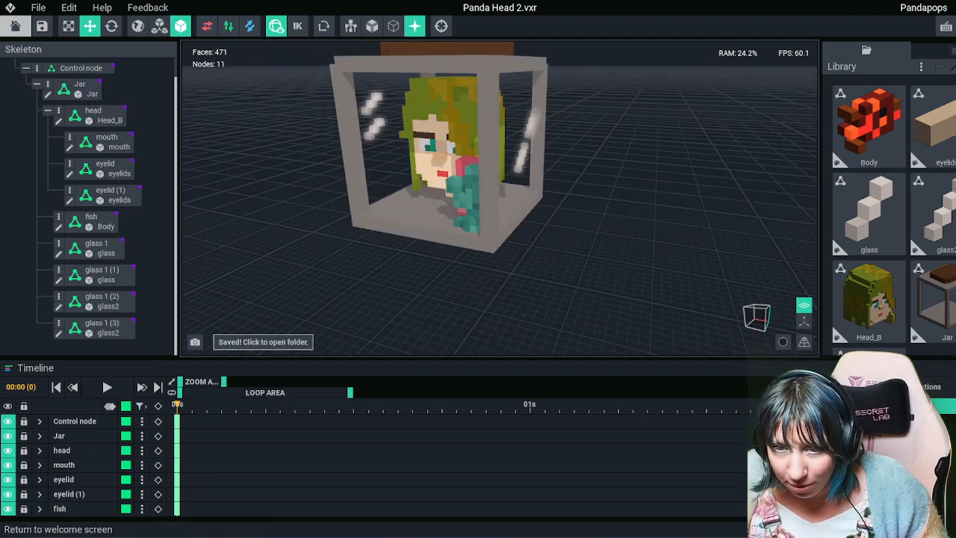
pyautogui.click(15, 26)
pyautogui.press('Return')
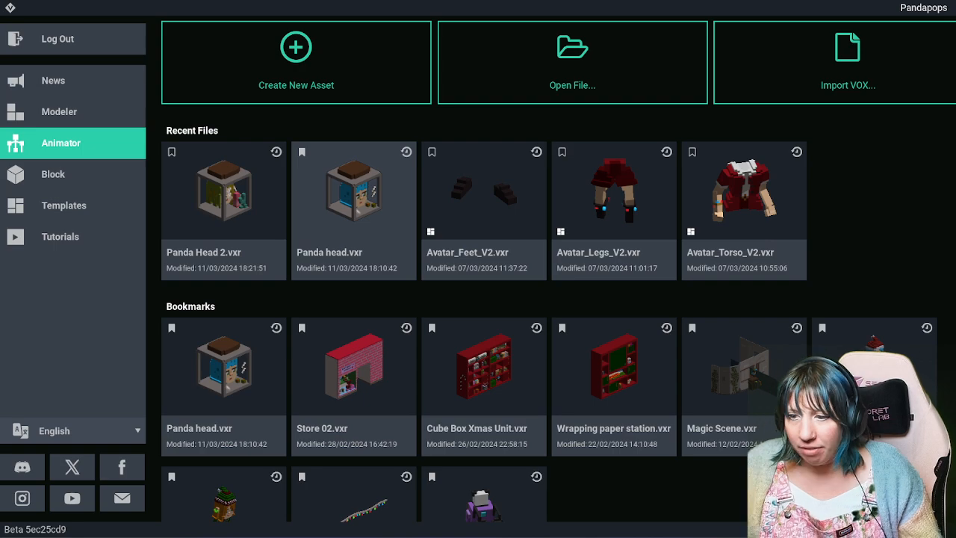
pyautogui.click(353, 202)
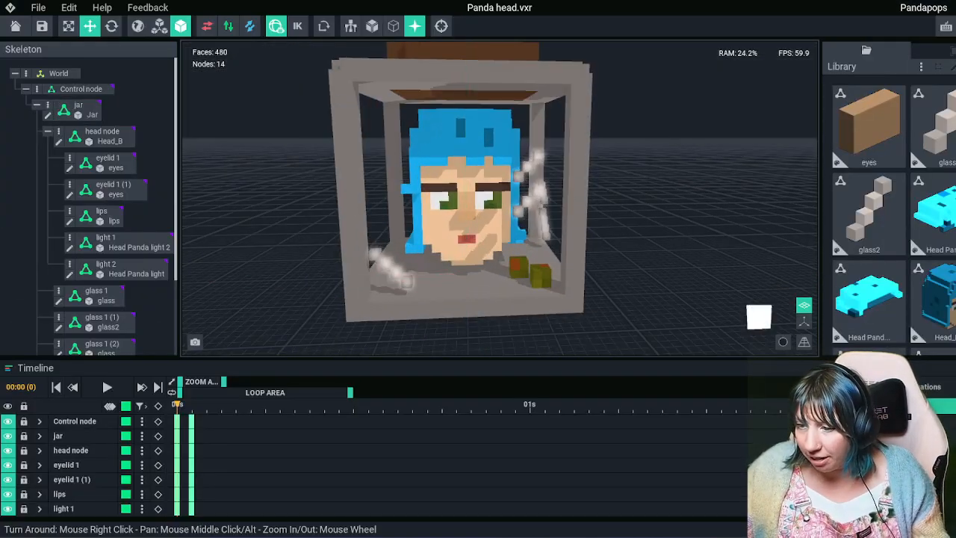
pyautogui.moveTo(576, 289); pyautogui.dragTo(539, 294, button='right')
pyautogui.scroll(-4, 576, 289)
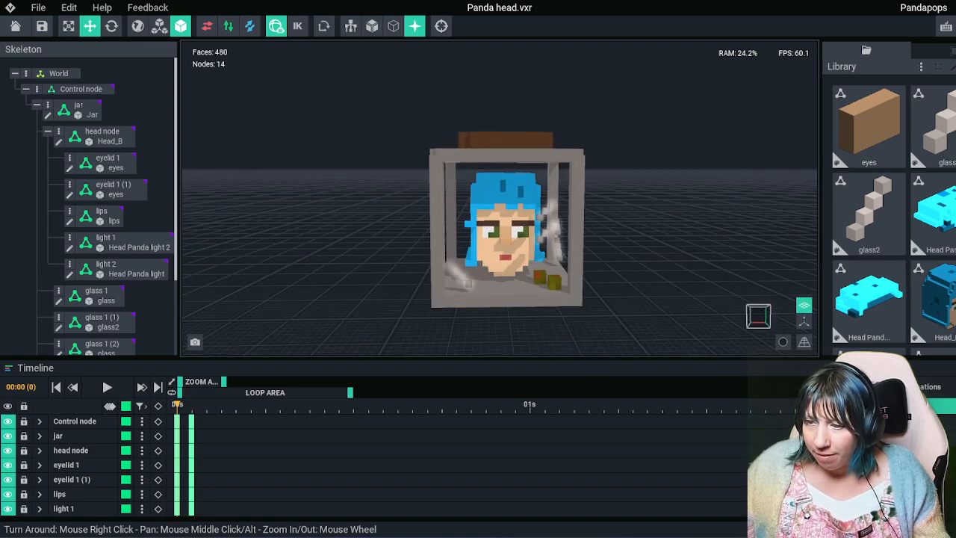
# Examine the jar node and the animation keyframes of Panda head in the timeline
pyautogui.click(78, 110)
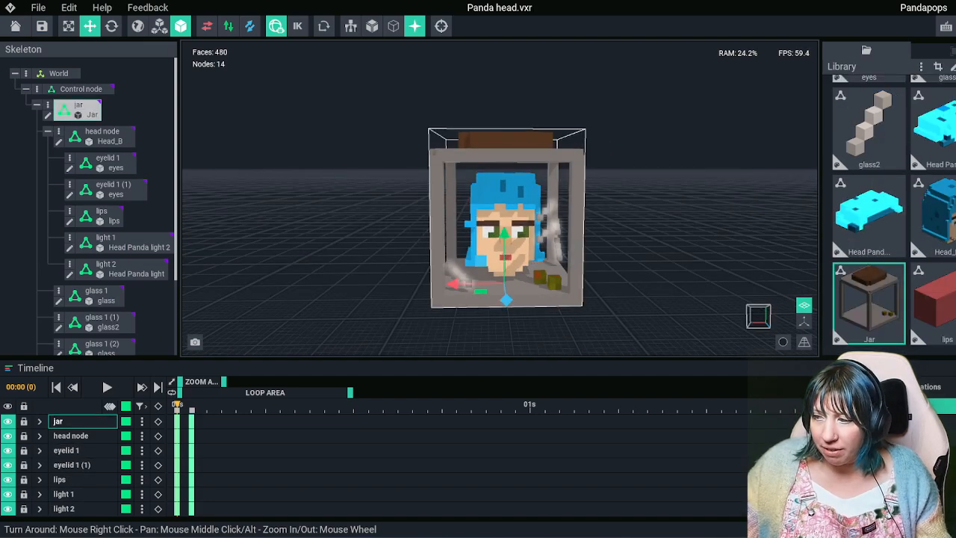
pyautogui.click(634, 291)
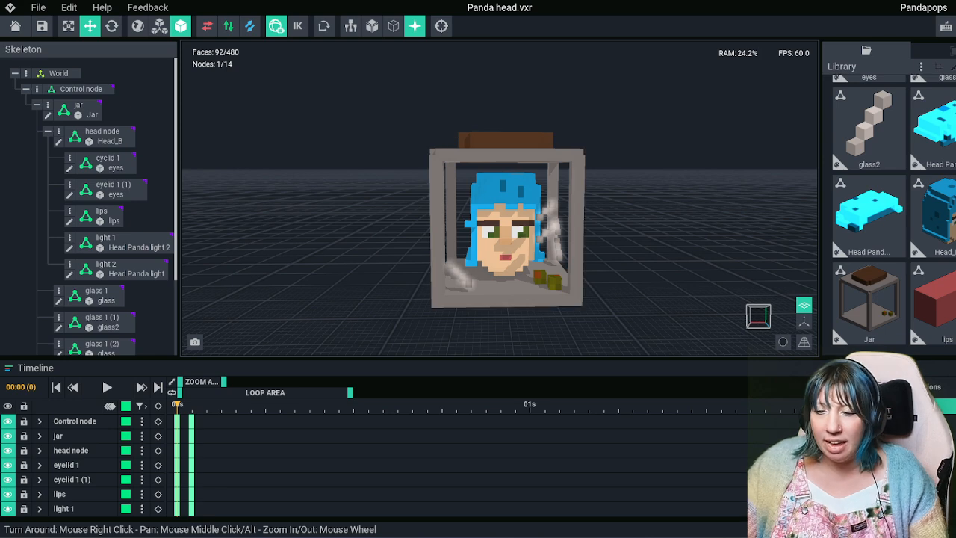
pyautogui.click(77, 110)
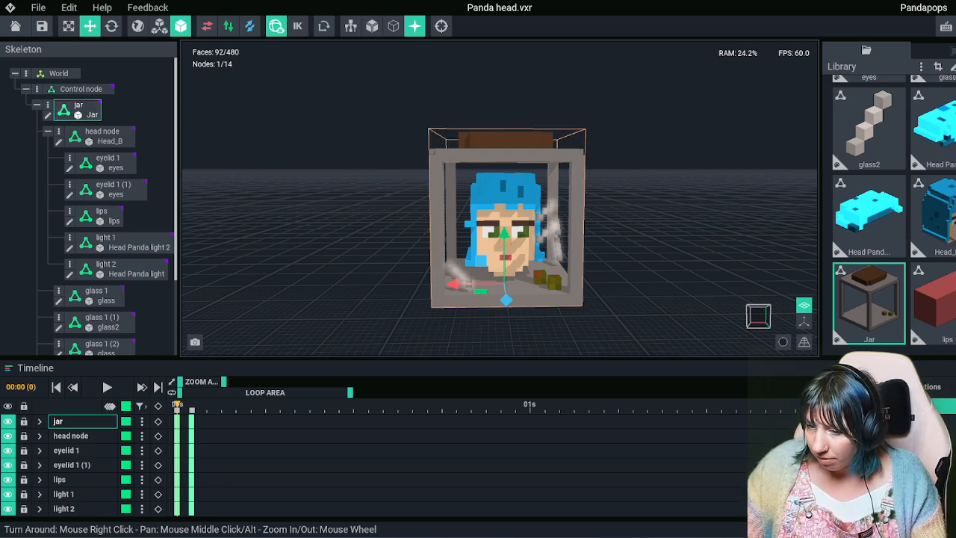
pyautogui.hotkey('ctrl', 'z')
pyautogui.hotkey('ctrl', 'z')
pyautogui.hotkey('ctrl', 'z')
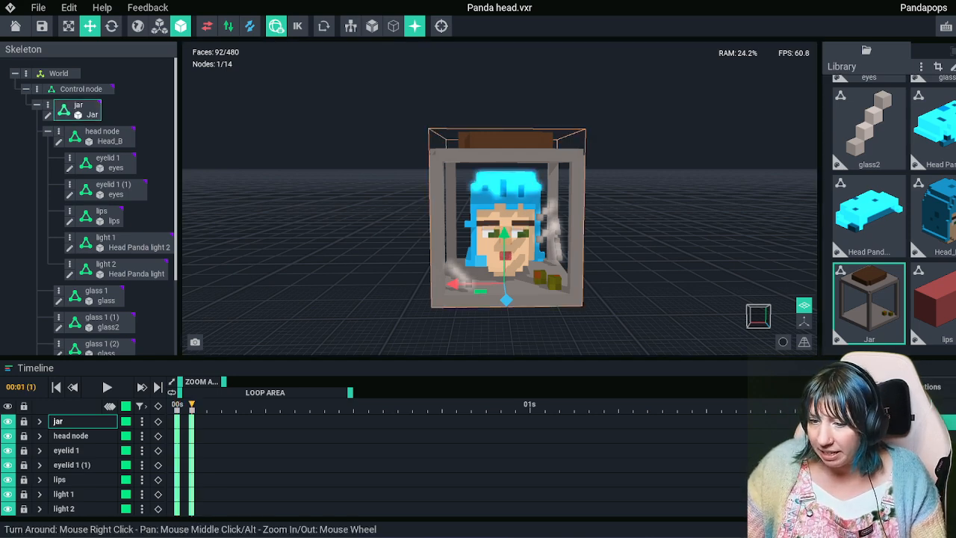
pyautogui.hotkey('ctrl', 'z')
pyautogui.hotkey('ctrl', 'z')
pyautogui.hotkey('ctrl', 'z')
pyautogui.hotkey('ctrl', 'z')
pyautogui.hotkey('ctrl', 'z')
pyautogui.hotkey('ctrl', 'z')
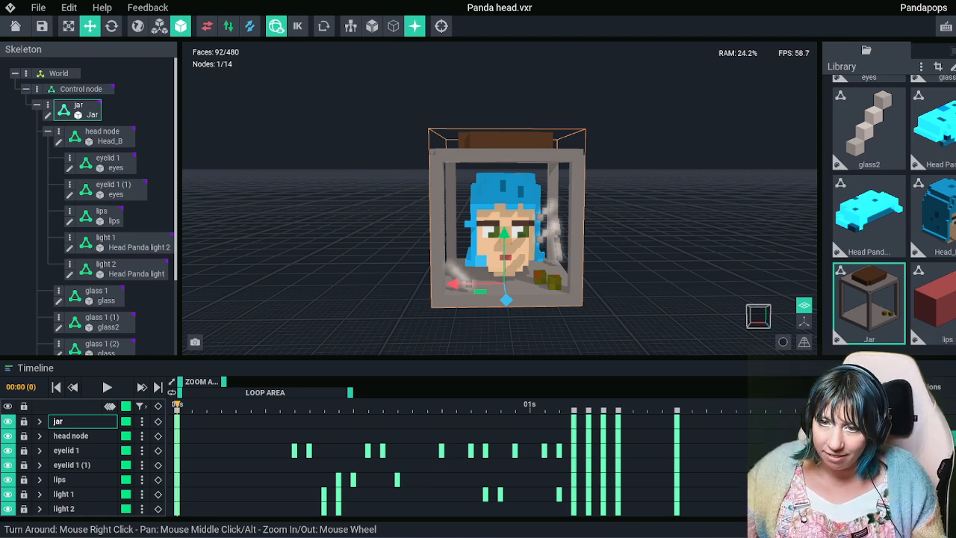
# Leave Panda head, reopen Panda Head 2.vxr from the recent files and frame the face from the front
pyautogui.click(15, 26)
pyautogui.click(391, 199)
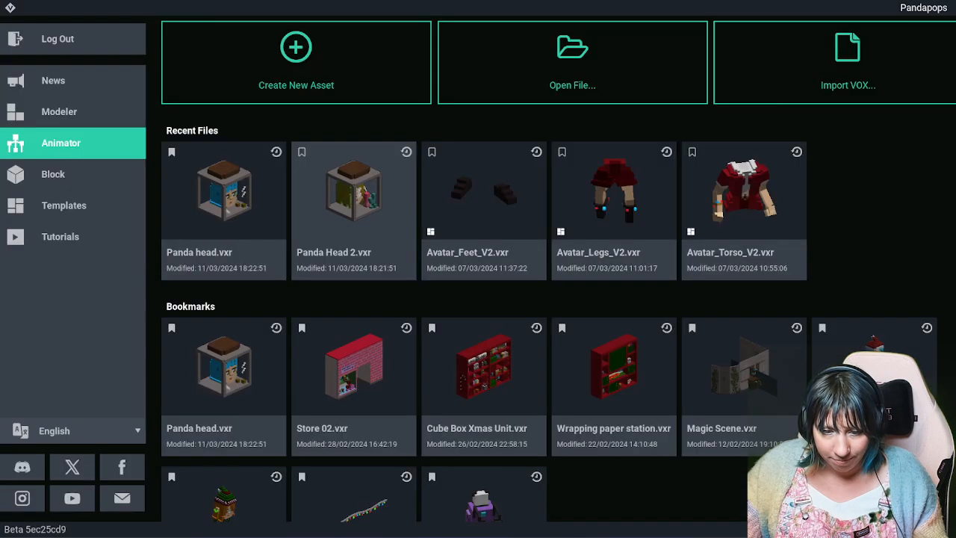
pyautogui.click(353, 194)
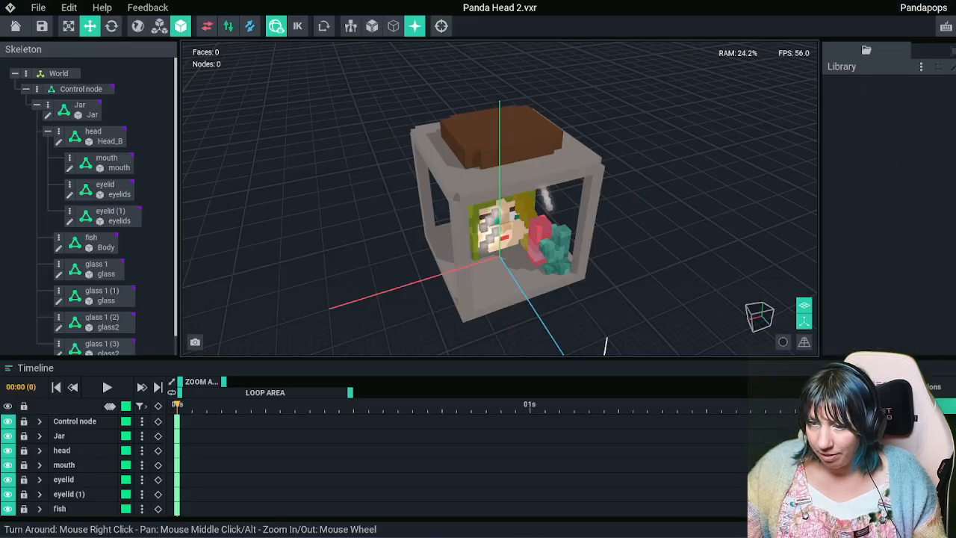
pyautogui.scroll(5, 449, 225)
pyautogui.moveTo(435, 235); pyautogui.dragTo(448, 223, button='right')
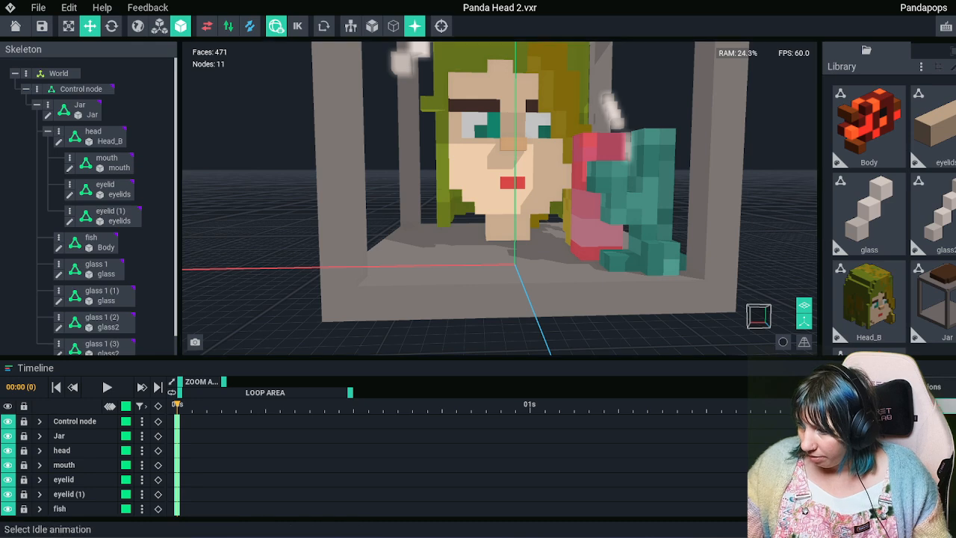
# Confirm Idle as the existing animation's name and create a new animation, also named Idle
pyautogui.doubleClick(926, 403)
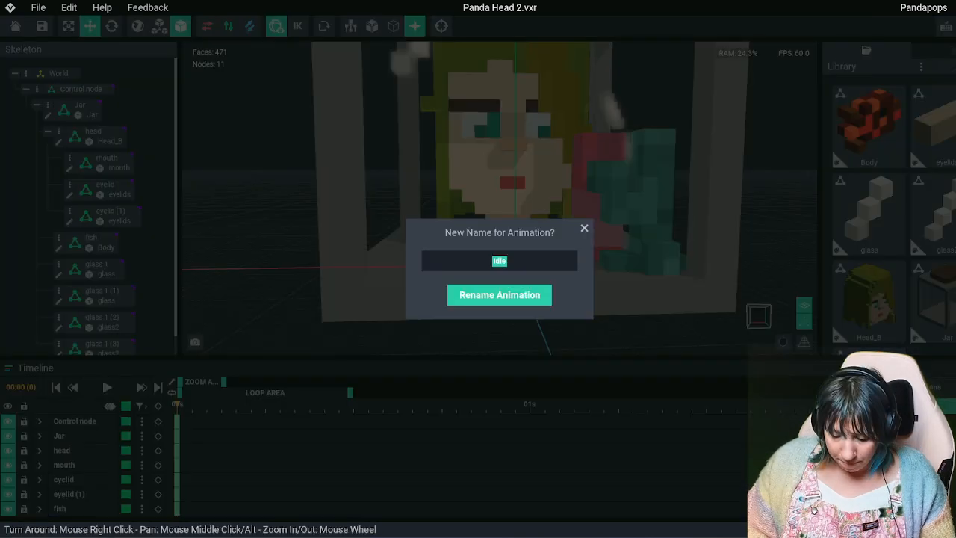
pyautogui.write('Idle')
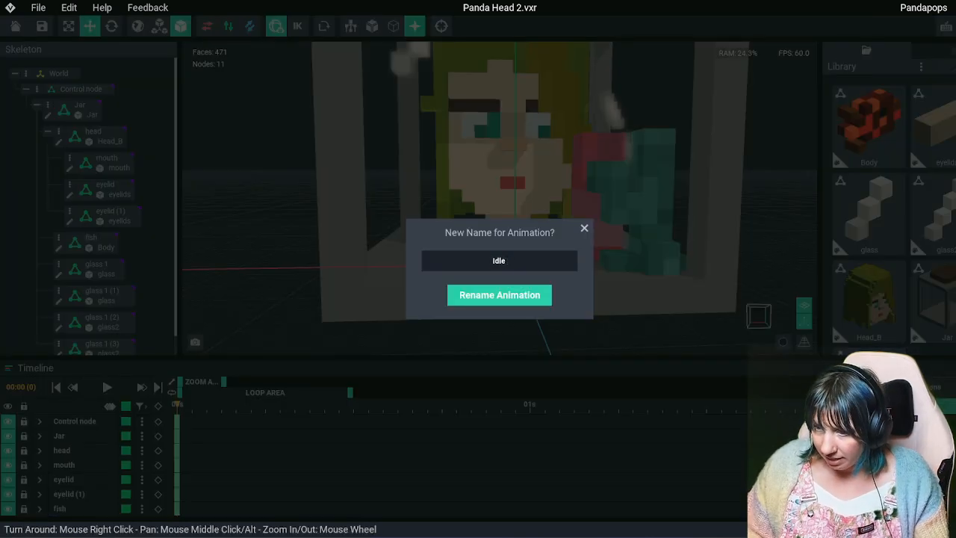
pyautogui.press('Return')
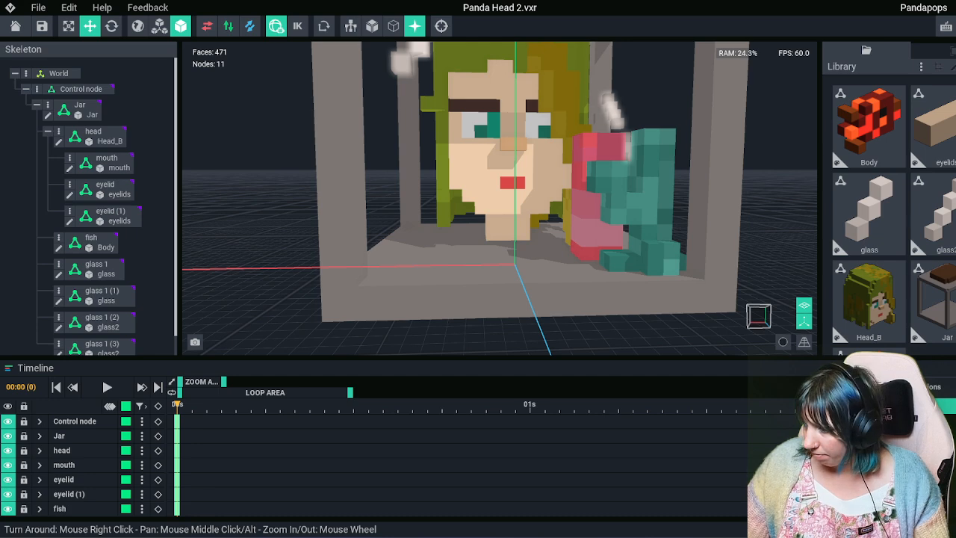
pyautogui.click(915, 406)
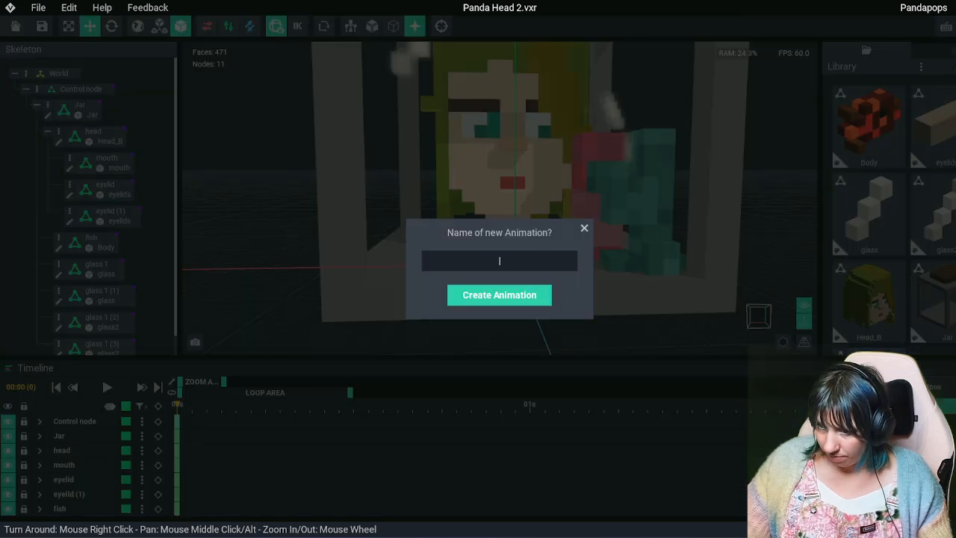
pyautogui.write('Idle')
pyautogui.press('Return')
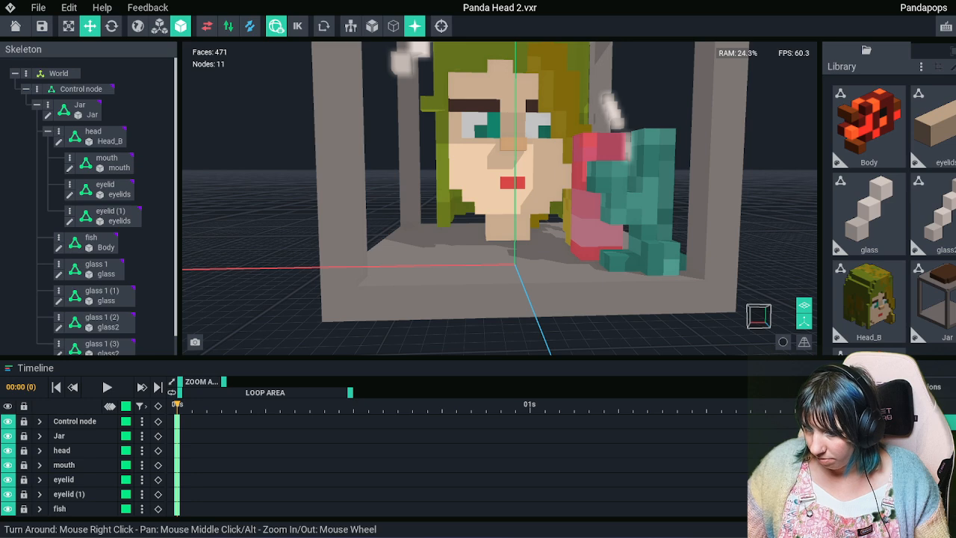
# Select the eyelid node and pull it slightly forward at frame 0 so it covers the upper part of the eye
pyautogui.press('Right')
pyautogui.moveTo(437, 203); pyautogui.dragTo(448, 222, button='right')
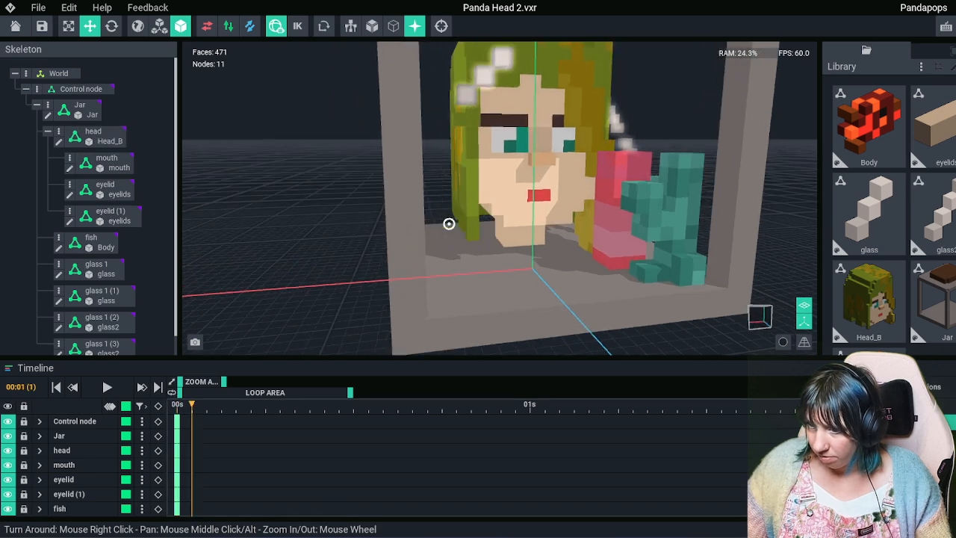
pyautogui.click(465, 211)
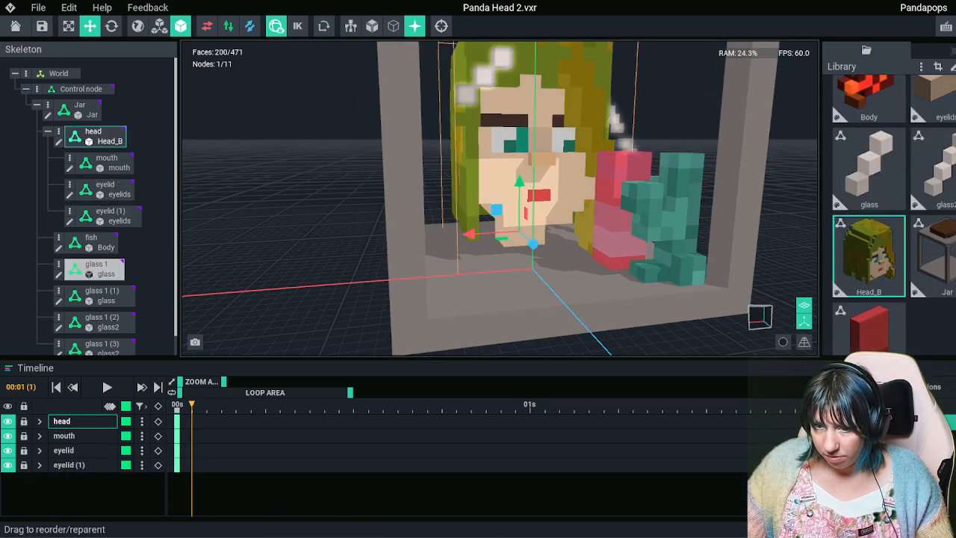
pyautogui.click(109, 216)
pyautogui.click(105, 190)
pyautogui.moveTo(507, 82); pyautogui.dragTo(501, 129, button='middle')
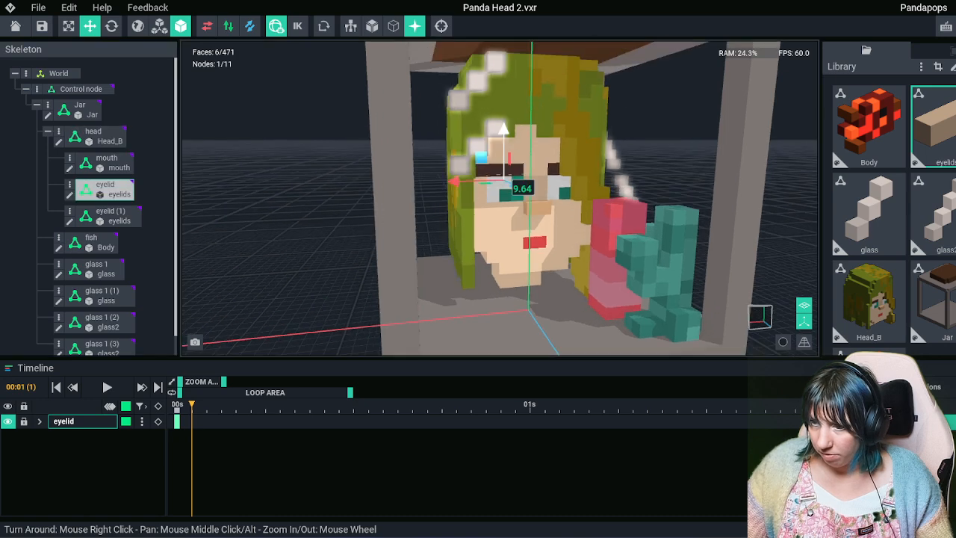
pyautogui.scroll(5, 501, 130)
pyautogui.moveTo(583, 127); pyautogui.dragTo(475, 201, button='middle')
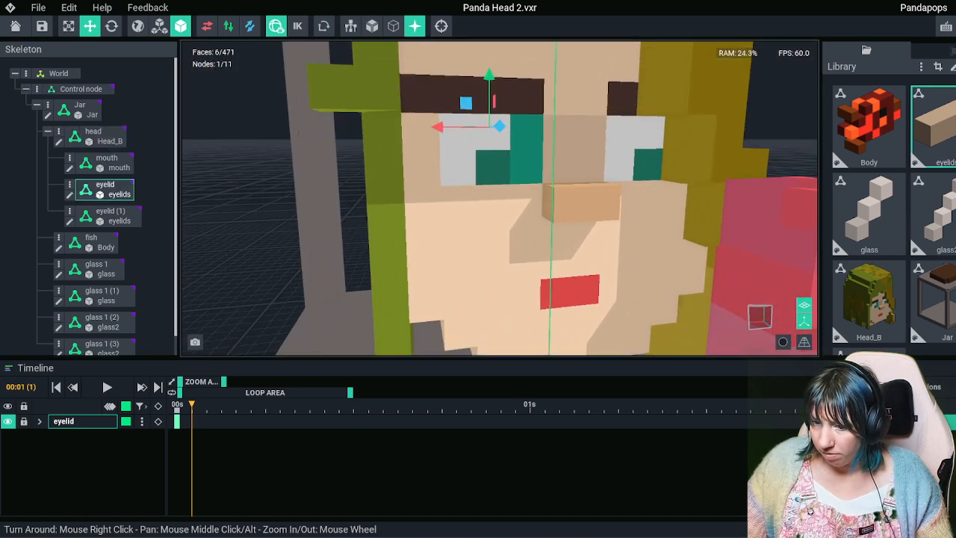
pyautogui.click(177, 404)
pyautogui.moveTo(500, 127); pyautogui.dragTo(499, 128)
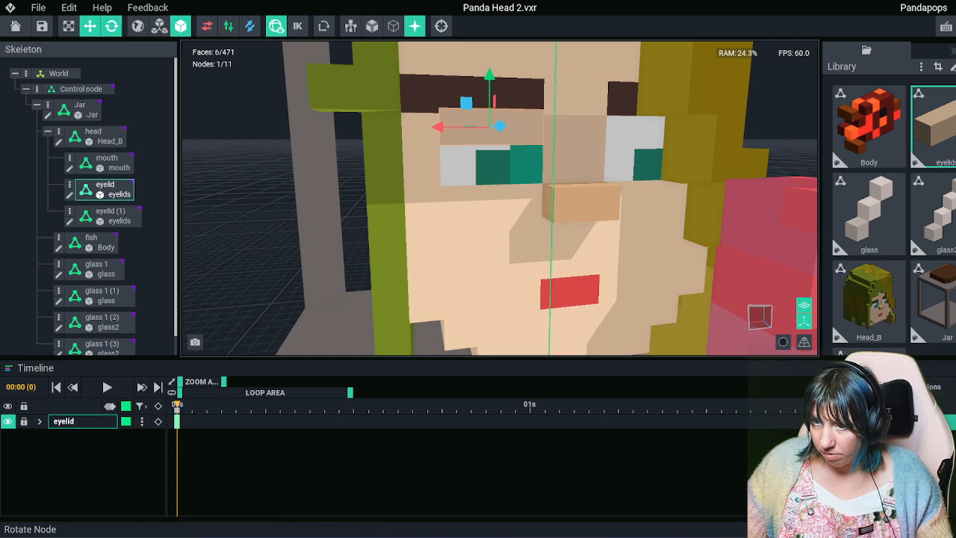
# Select the eyelid (1) node and pull it slightly forward at frame 0 so it covers the upper part of the other eye
pyautogui.click(111, 26)
pyautogui.moveTo(381, 287); pyautogui.dragTo(415, 287, button='right')
pyautogui.scroll(3, 415, 287)
pyautogui.moveTo(415, 287); pyautogui.dragTo(287, 328, button='middle')
pyautogui.moveTo(287, 327); pyautogui.dragTo(267, 331, button='right')
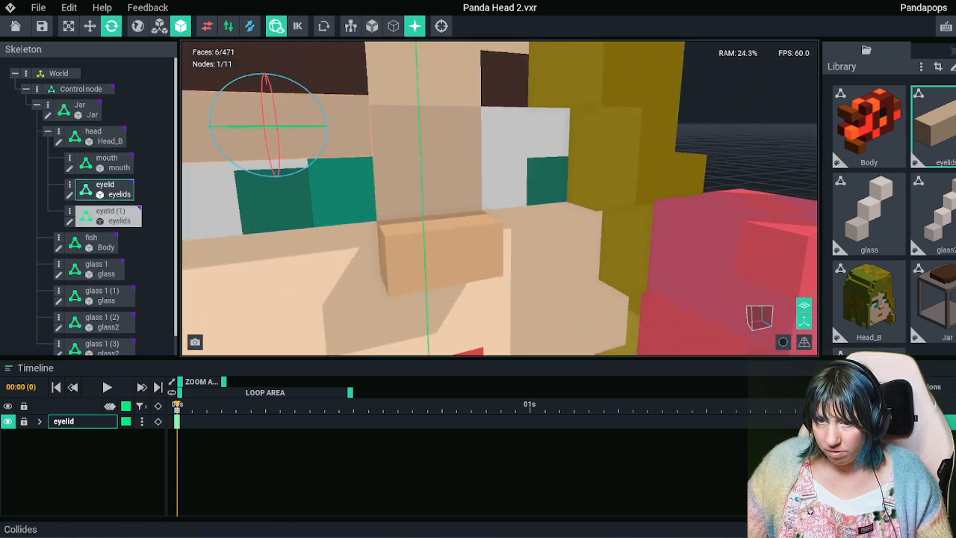
pyautogui.click(110, 212)
pyautogui.click(89, 26)
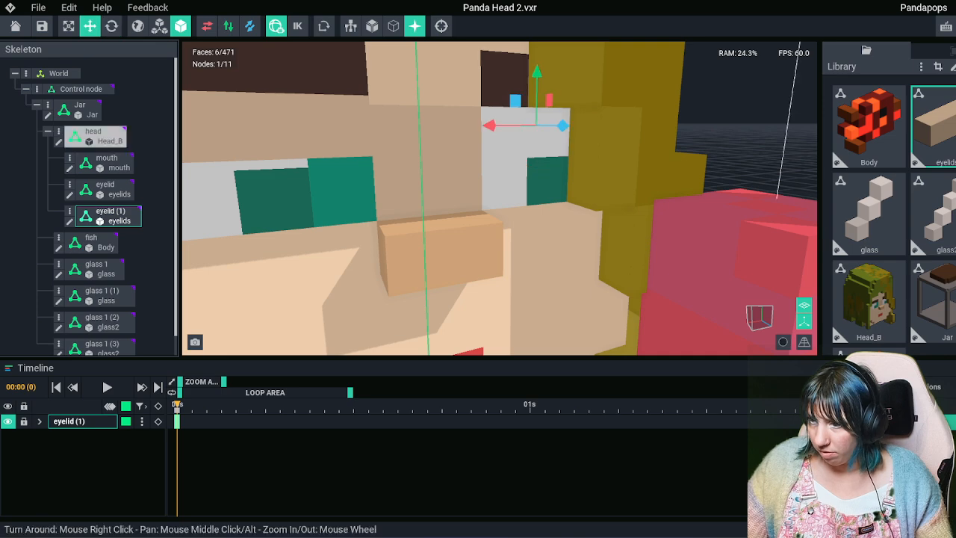
pyautogui.moveTo(566, 124); pyautogui.dragTo(566, 127)
pyautogui.moveTo(265, 329); pyautogui.dragTo(221, 329, button='right')
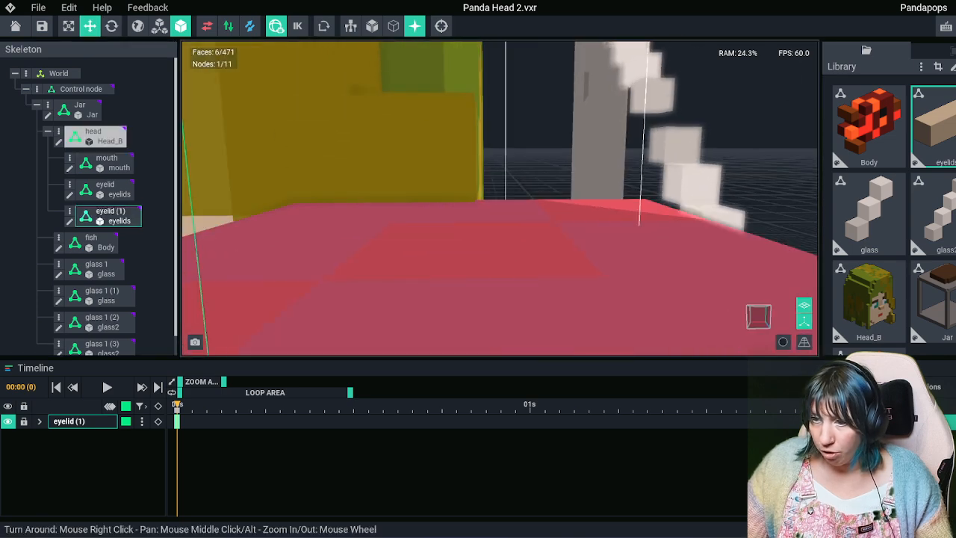
pyautogui.scroll(-4, 250, 331)
pyautogui.moveTo(250, 331); pyautogui.dragTo(305, 270, button='middle')
pyautogui.scroll(-5, 305, 269)
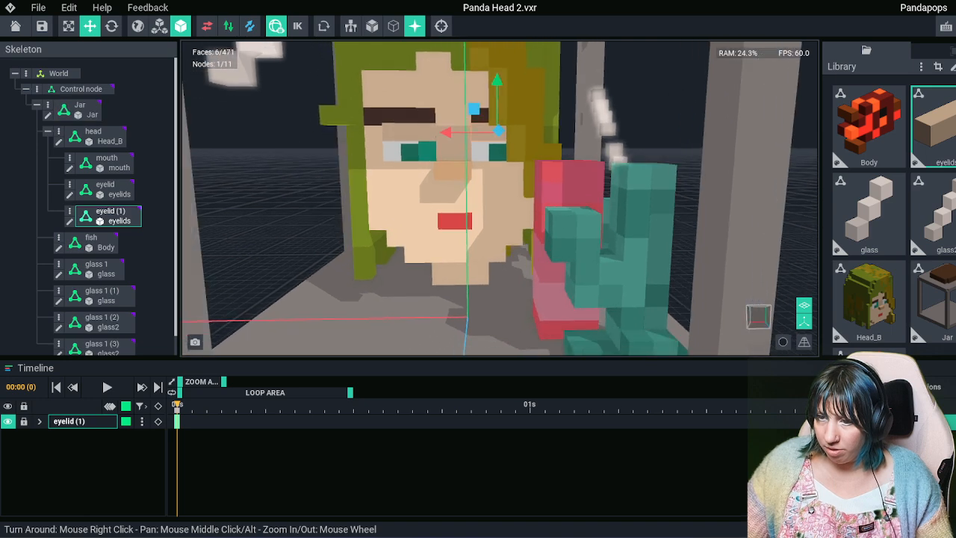
# Pull the mouth node forward at frame 0 so the wide-open red mouth shows on the face
pyautogui.click(70, 109)
pyautogui.doubleClick(93, 136)
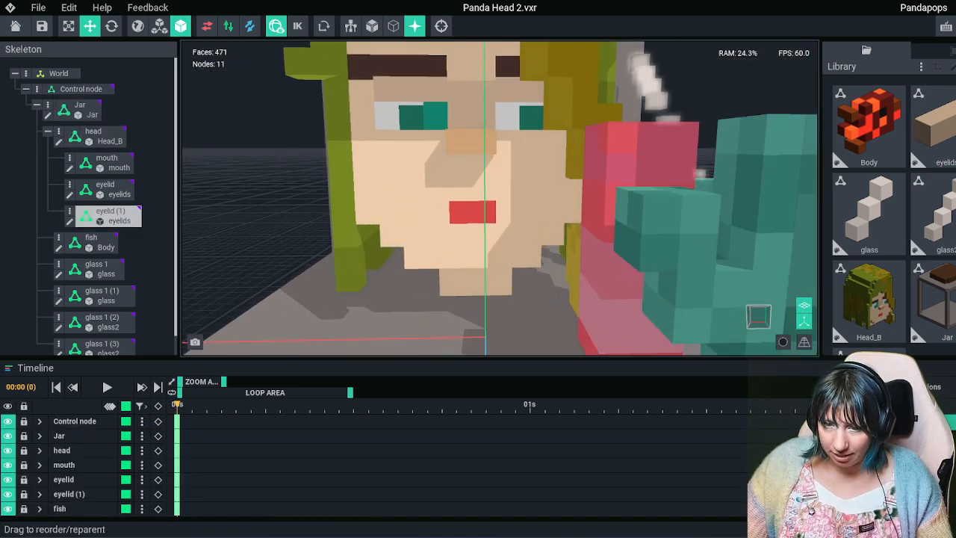
pyautogui.click(106, 163)
pyautogui.moveTo(471, 205); pyautogui.dragTo(471, 208)
pyautogui.moveTo(471, 209)
pyautogui.mouseDown(button='right')
pyautogui.moveTo(522, 217)
pyautogui.moveTo(440, 198)
pyautogui.moveTo(467, 200)
pyautogui.moveTo(442, 239)
pyautogui.moveTo(476, 224)
pyautogui.mouseUp(button='right')
pyautogui.scroll(-5, 522, 217)
pyautogui.click(627, 224)
pyautogui.scroll(6, 478, 209)
pyautogui.scroll(4, 474, 217)
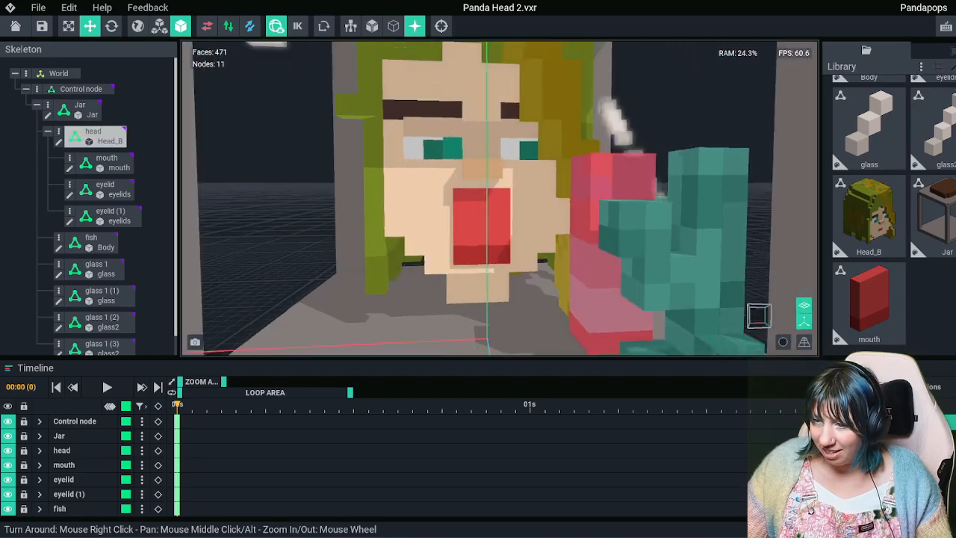
pyautogui.scroll(-3, 476, 217)
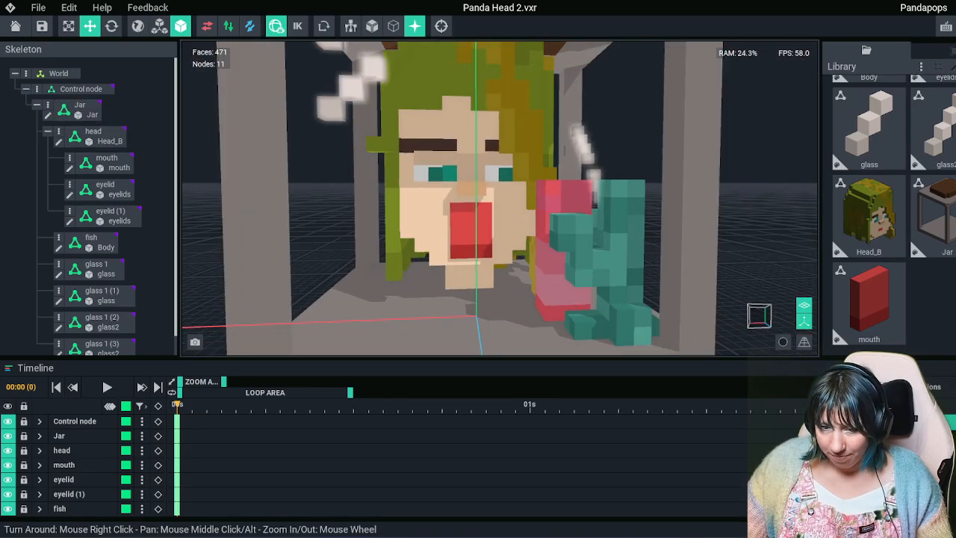
pyautogui.scroll(-1, 89, 233)
# Bring the fish node out in front of the face and rotate it about its vertical axis so its side faces the viewer
pyautogui.click(91, 222)
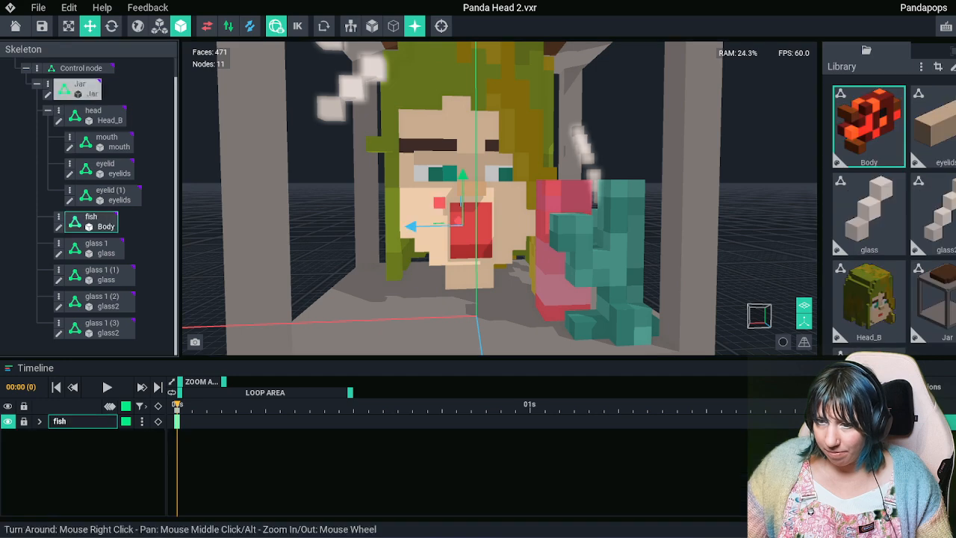
pyautogui.moveTo(409, 215); pyautogui.dragTo(469, 229, button='right')
pyautogui.moveTo(423, 217); pyautogui.dragTo(488, 243)
pyautogui.moveTo(448, 224)
pyautogui.mouseDown(button='right')
pyautogui.moveTo(487, 226)
pyautogui.moveTo(441, 241)
pyautogui.mouseUp(button='right')
pyautogui.click(111, 26)
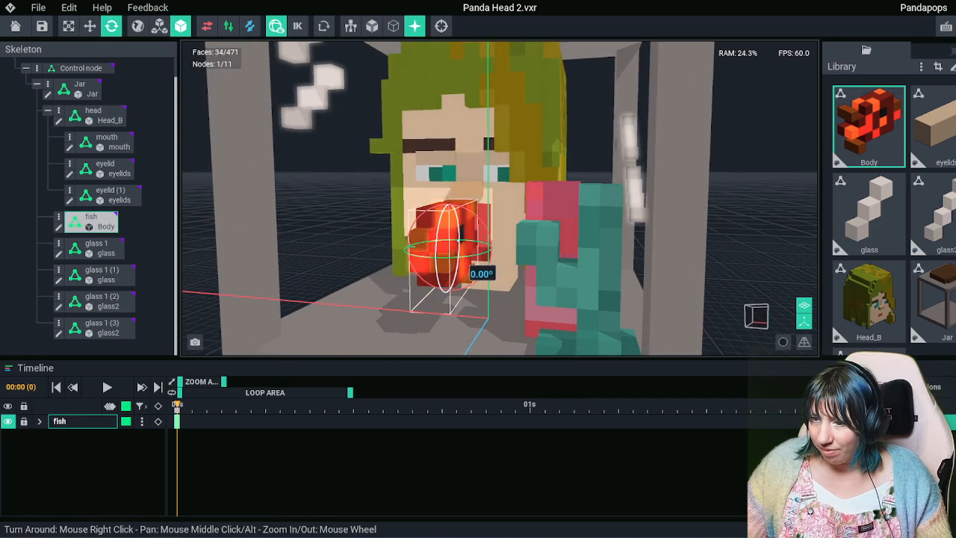
pyautogui.moveTo(478, 257); pyautogui.dragTo(398, 261)
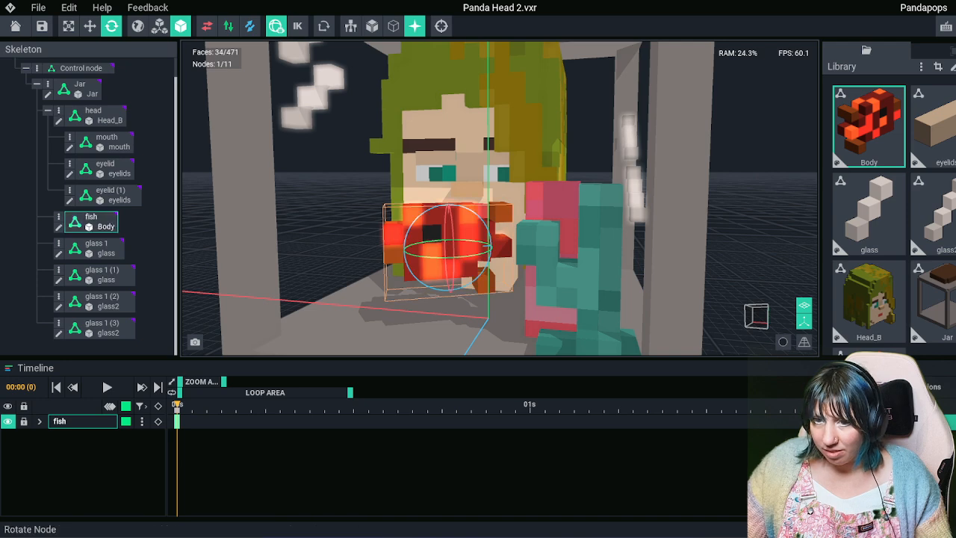
# Shift the fish sideways, raise it slightly and bring it closer to the face so its tail sits at the open mouth
pyautogui.click(90, 27)
pyautogui.moveTo(506, 246); pyautogui.dragTo(459, 247)
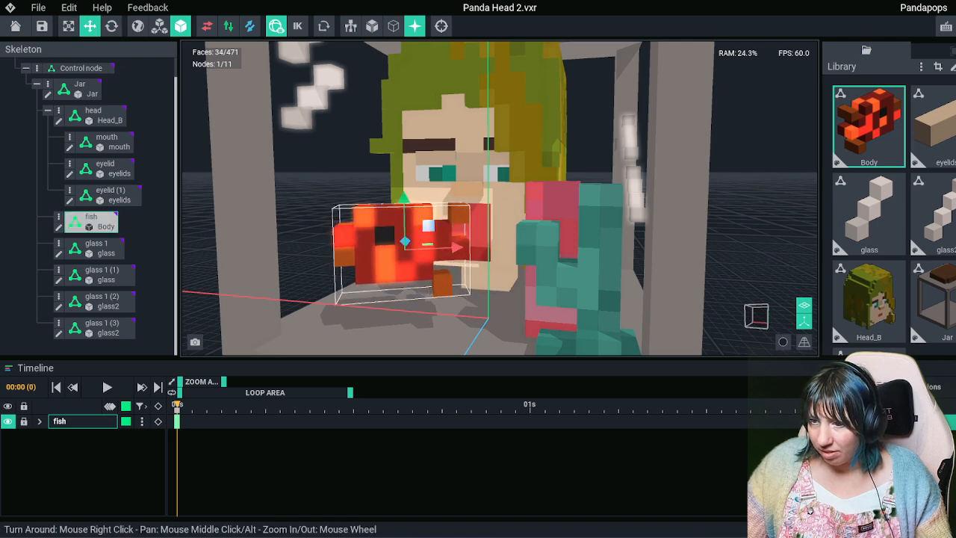
pyautogui.moveTo(404, 197); pyautogui.dragTo(404, 170)
pyautogui.moveTo(336, 212); pyautogui.dragTo(441, 241, button='right')
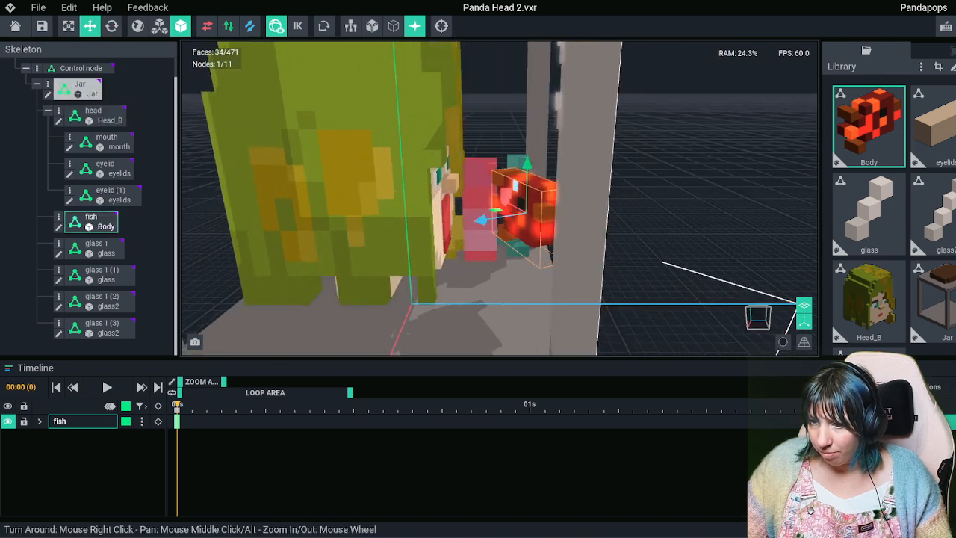
pyautogui.moveTo(485, 218); pyautogui.dragTo(462, 222)
pyautogui.moveTo(534, 239); pyautogui.dragTo(441, 241, button='right')
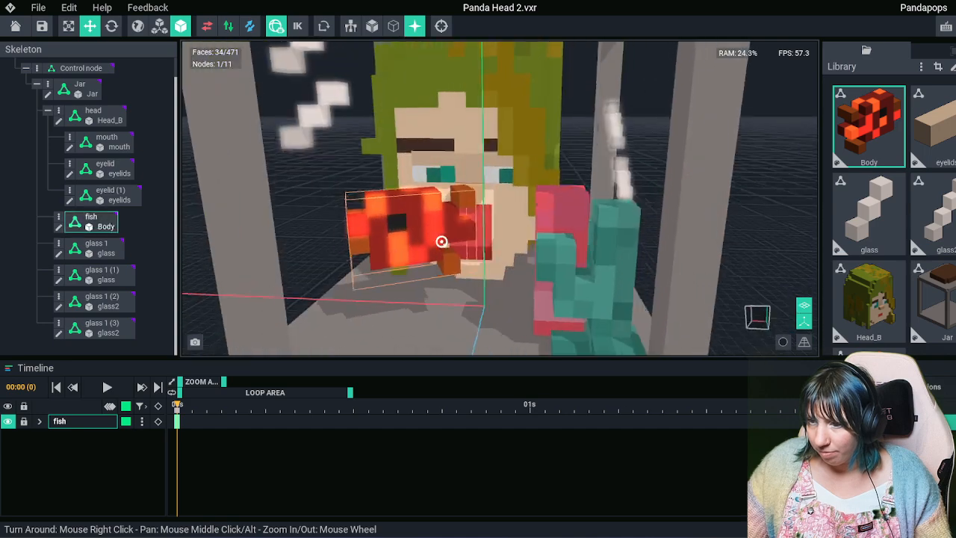
pyautogui.scroll(-2, 441, 241)
pyautogui.scroll(-3, 475, 260)
pyautogui.click(613, 257)
pyautogui.scroll(-4, 598, 257)
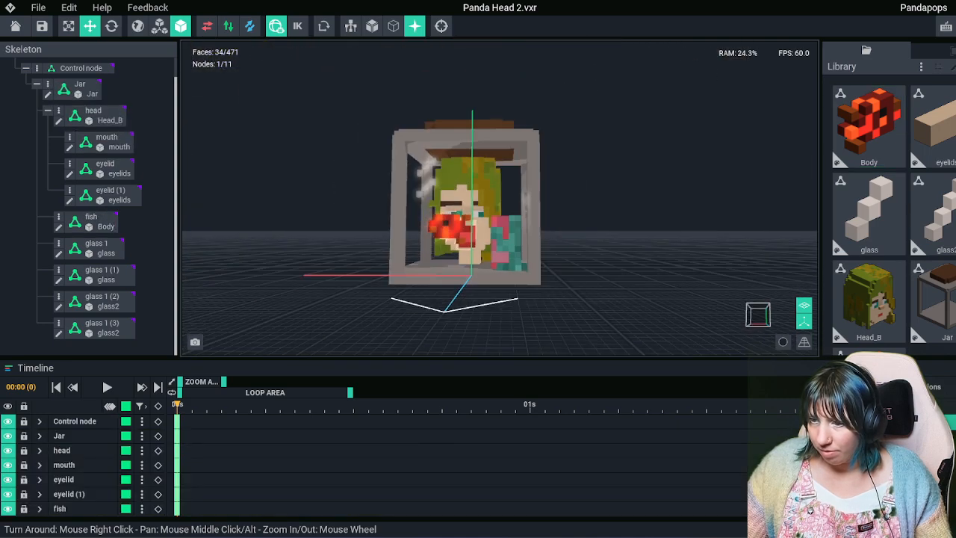
# Add a keyframe for all nodes at frame 1 of the timeline
pyautogui.moveTo(568, 258); pyautogui.dragTo(533, 284, button='right')
pyautogui.scroll(5, 533, 284)
pyautogui.click(192, 406)
pyautogui.scroll(1, 102, 136)
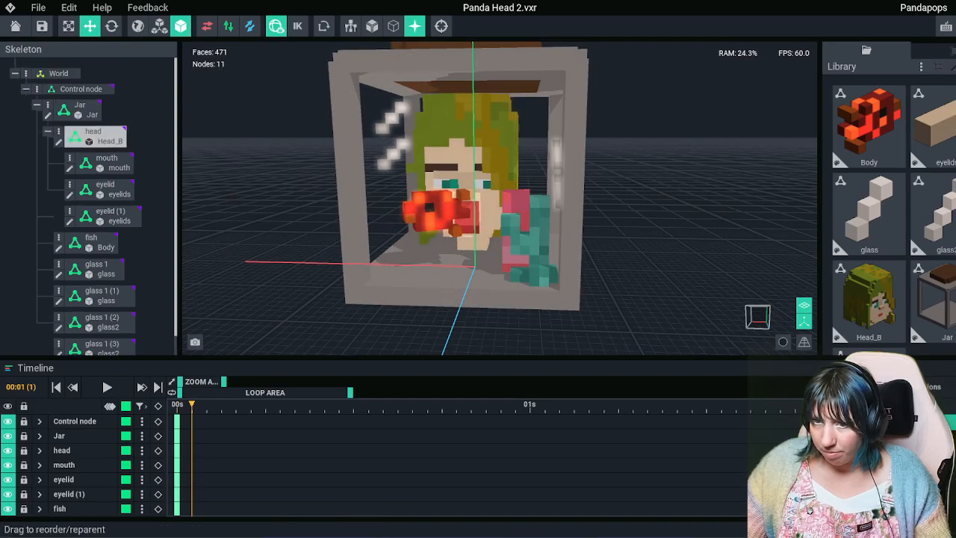
pyautogui.click(82, 90)
pyautogui.click(158, 406)
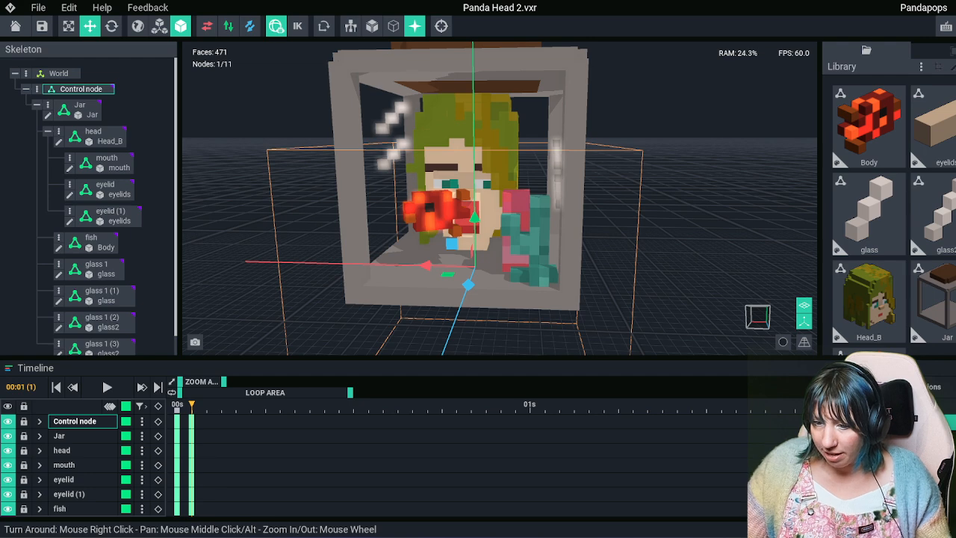
# Examine the posed head, open mouth and fish inside the jar from several angles at frame 3
pyautogui.click(222, 405)
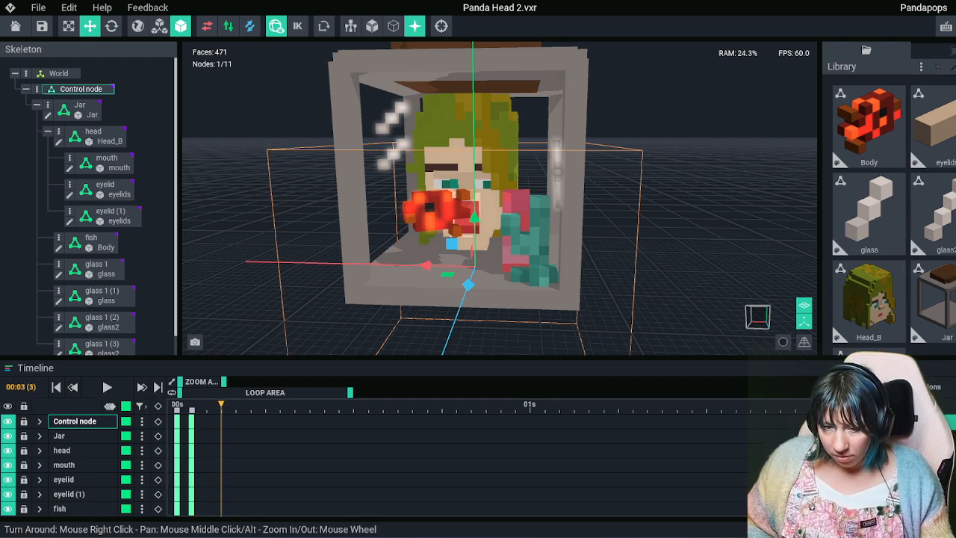
pyautogui.moveTo(523, 194)
pyautogui.mouseDown(button='right')
pyautogui.moveTo(575, 205)
pyautogui.moveTo(321, 198)
pyautogui.moveTo(515, 186)
pyautogui.mouseUp(button='right')
pyautogui.click(672, 209)
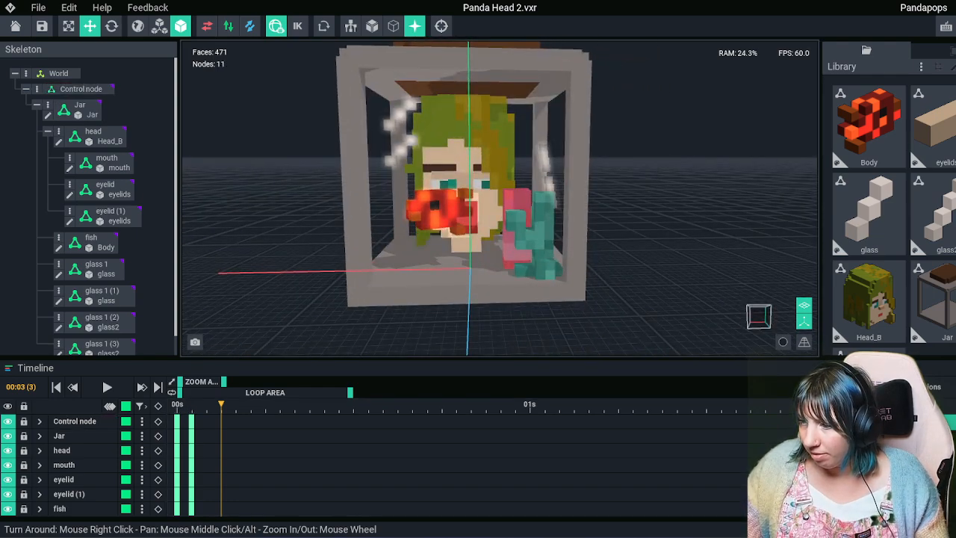
pyautogui.moveTo(470, 262); pyautogui.dragTo(478, 262, button='right')
pyautogui.scroll(5, 543, 248)
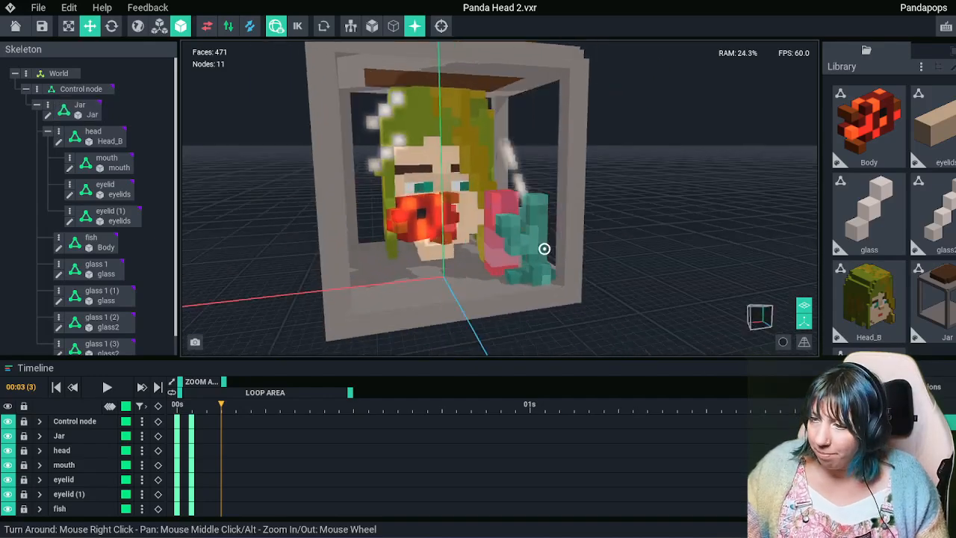
pyautogui.scroll(-5, 544, 248)
pyautogui.moveTo(544, 248); pyautogui.dragTo(544, 248, button='right')
pyautogui.scroll(5, 544, 248)
pyautogui.scroll(-2, 544, 247)
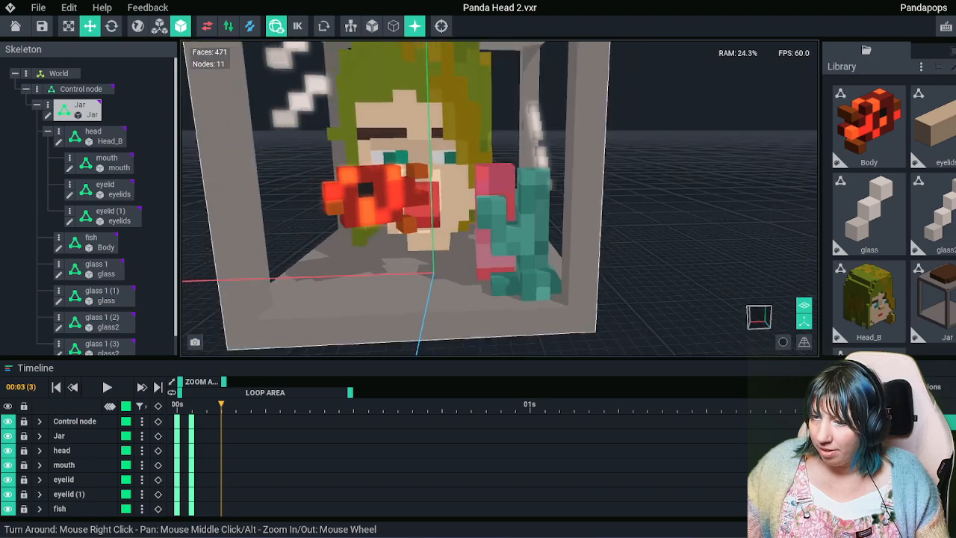
pyautogui.moveTo(492, 312); pyautogui.dragTo(492, 312, button='right')
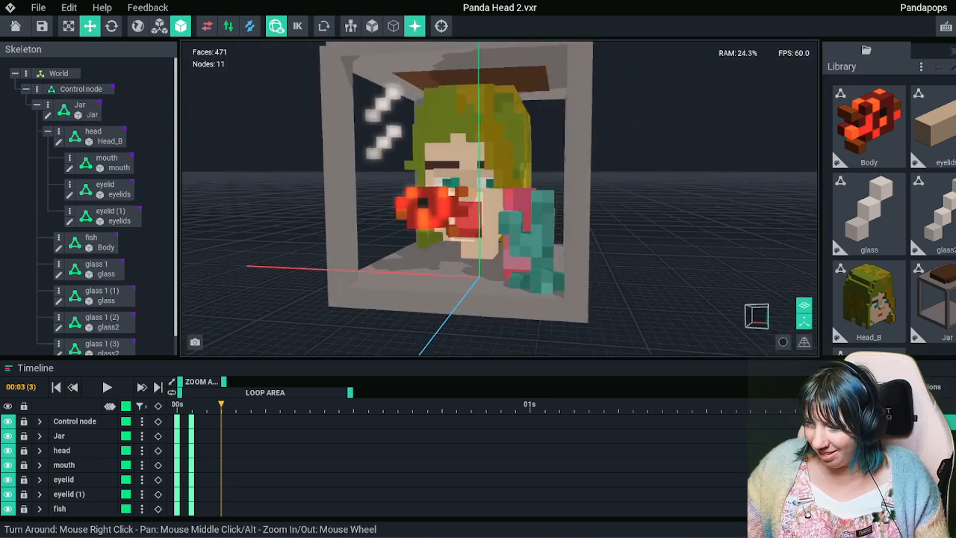
# Leave the current animation and create a new one named Turning around
pyautogui.click(892, 406)
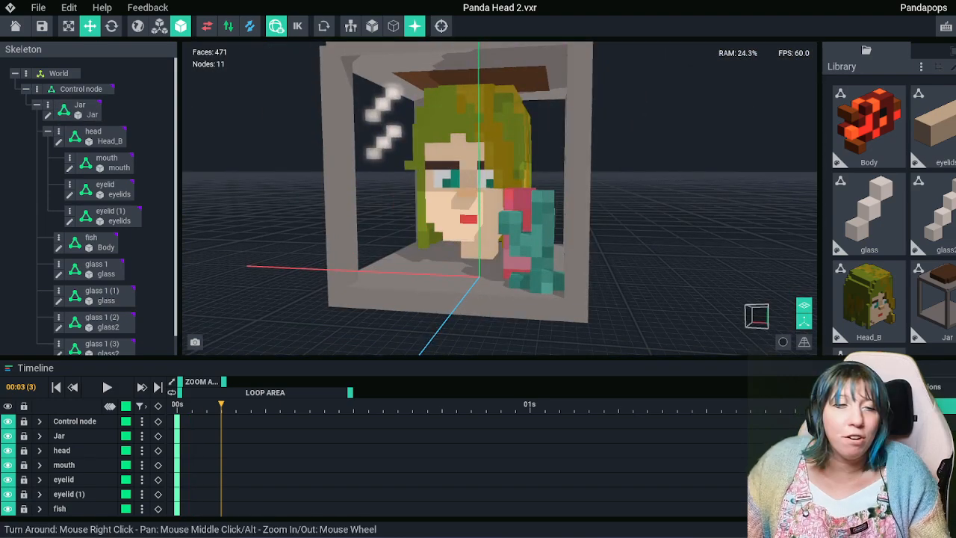
pyautogui.click(892, 387)
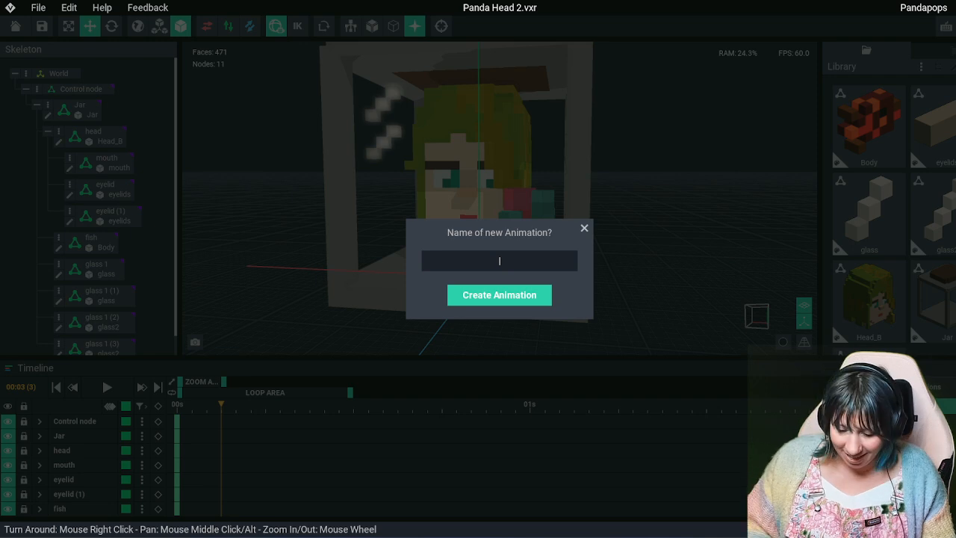
pyautogui.write('o')
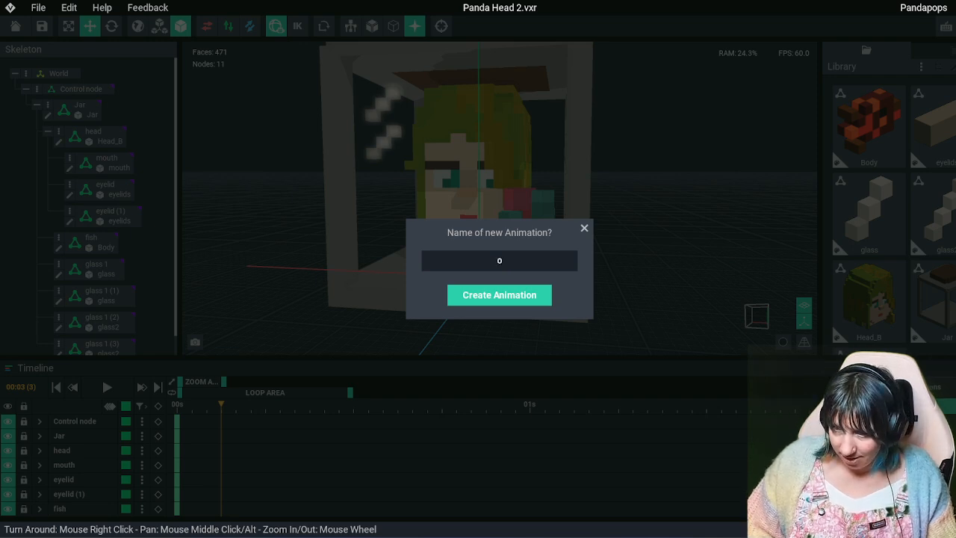
pyautogui.press('BackSpace')
pyautogui.write('Turni')
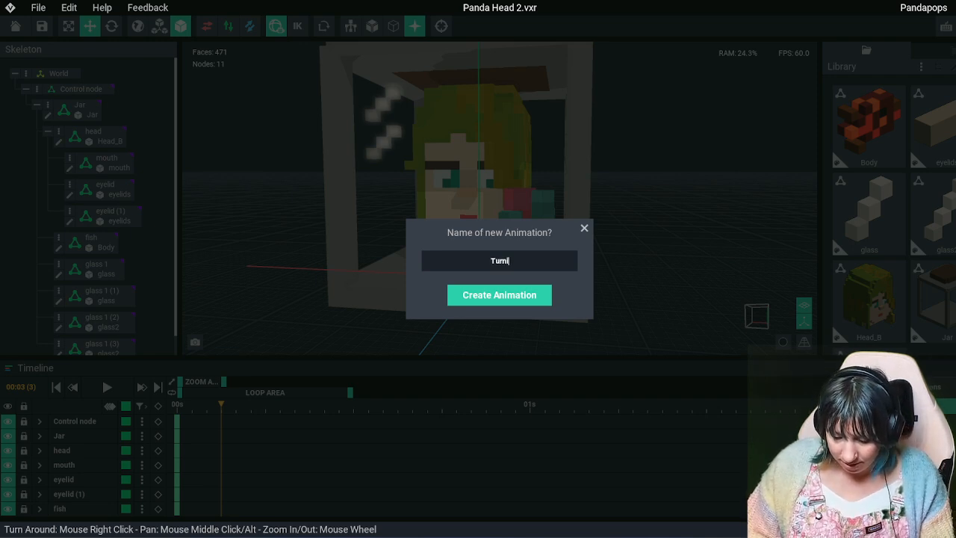
pyautogui.write('ng around')
pyautogui.press('Return')
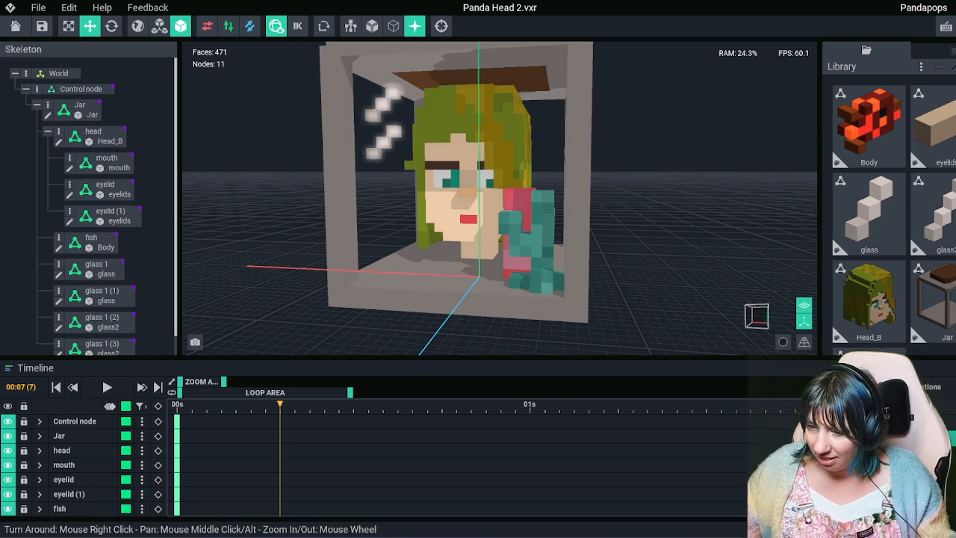
# Add a keyframe for the eyelid node at frame 7, keeping the eye open
pyautogui.moveTo(373, 261); pyautogui.dragTo(440, 261, button='right')
pyautogui.scroll(4, 440, 261)
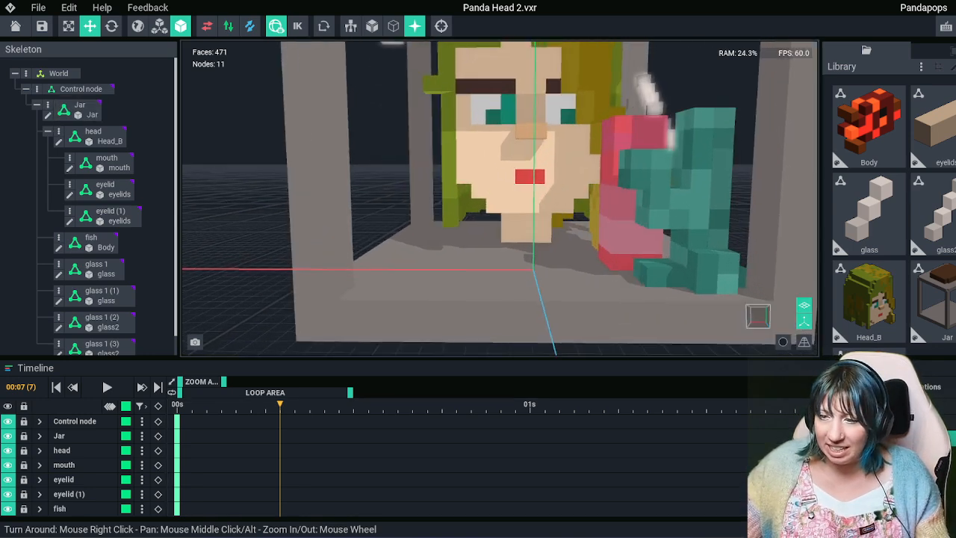
pyautogui.moveTo(426, 224); pyautogui.dragTo(470, 216, button='right')
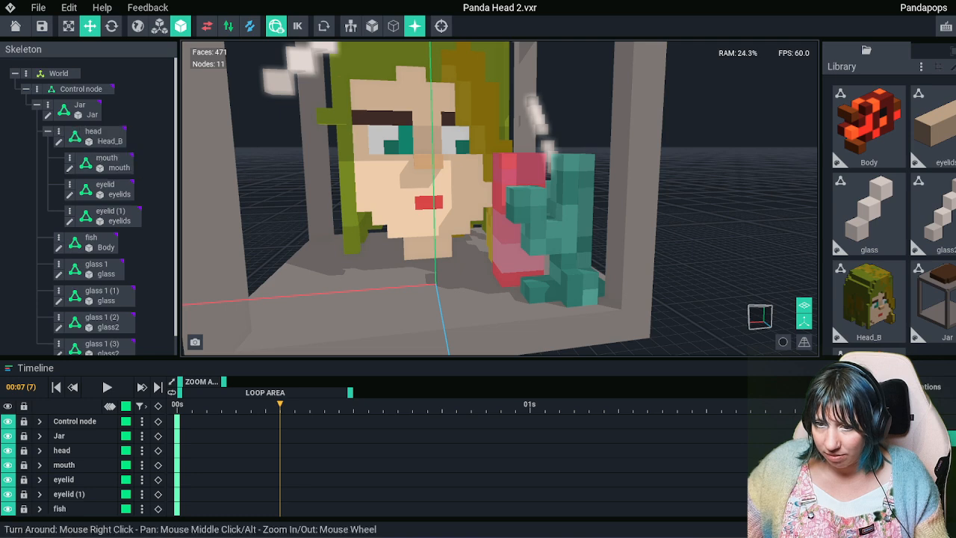
pyautogui.click(105, 190)
pyautogui.moveTo(250, 158); pyautogui.dragTo(319, 162, button='right')
pyautogui.scroll(3, 318, 162)
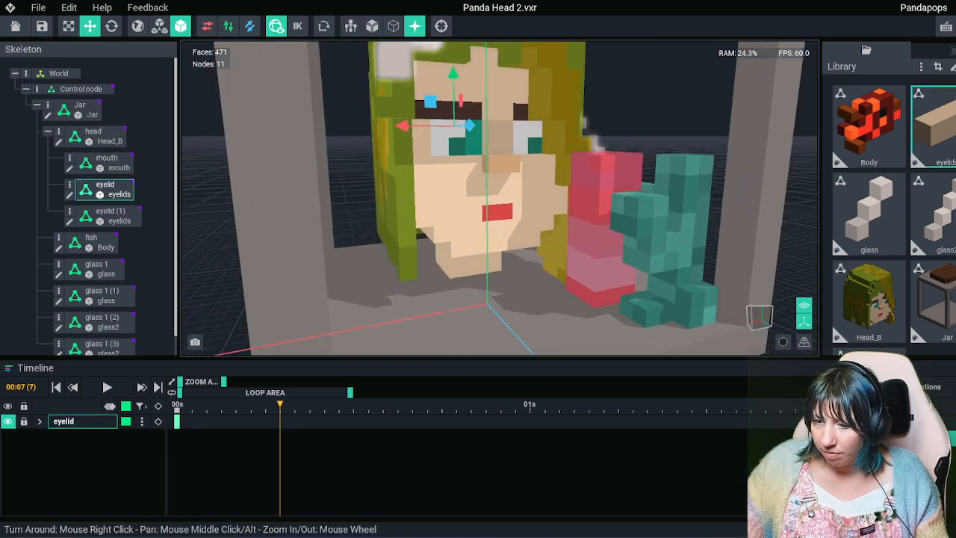
pyautogui.click(158, 406)
# Pull the eyelid node slightly forward at frame 8 so it covers the upper part of its eye
pyautogui.click(294, 405)
pyautogui.moveTo(425, 154); pyautogui.dragTo(411, 178, button='middle')
pyautogui.moveTo(451, 153); pyautogui.dragTo(451, 155)
pyautogui.moveTo(451, 154); pyautogui.dragTo(415, 152, button='right')
pyautogui.scroll(3, 415, 151)
pyautogui.scroll(3, 308, 179)
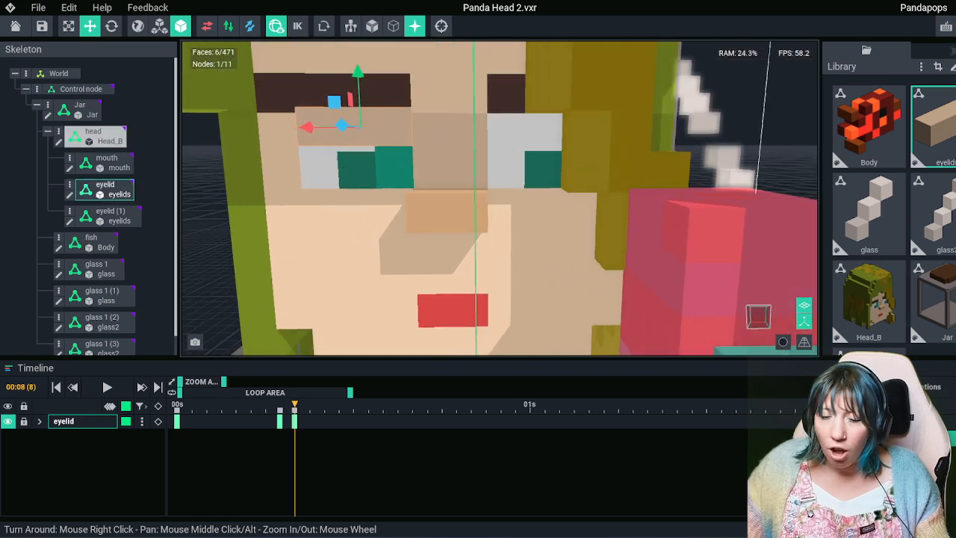
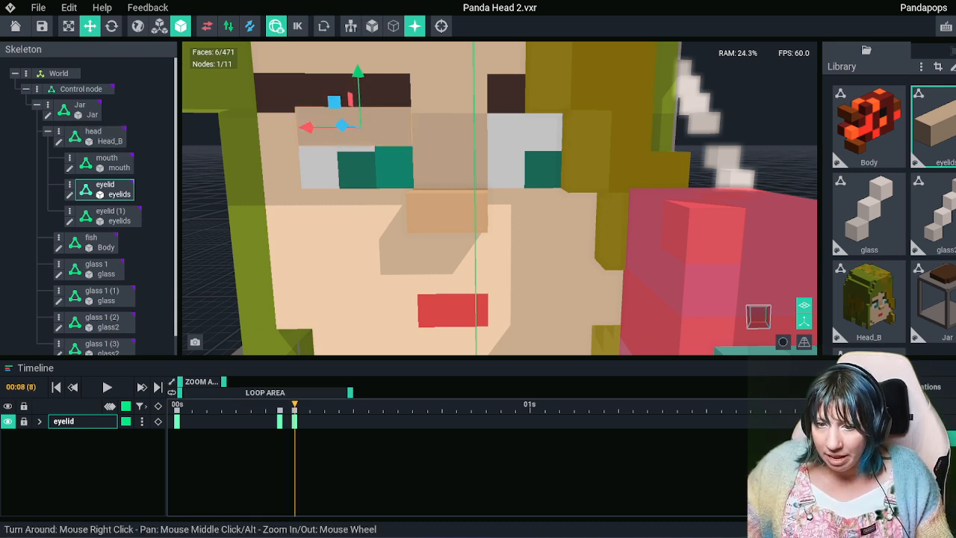
# Add a keyframe for the eyelid (1) node at frame 7
pyautogui.click(109, 216)
pyautogui.press('Left')
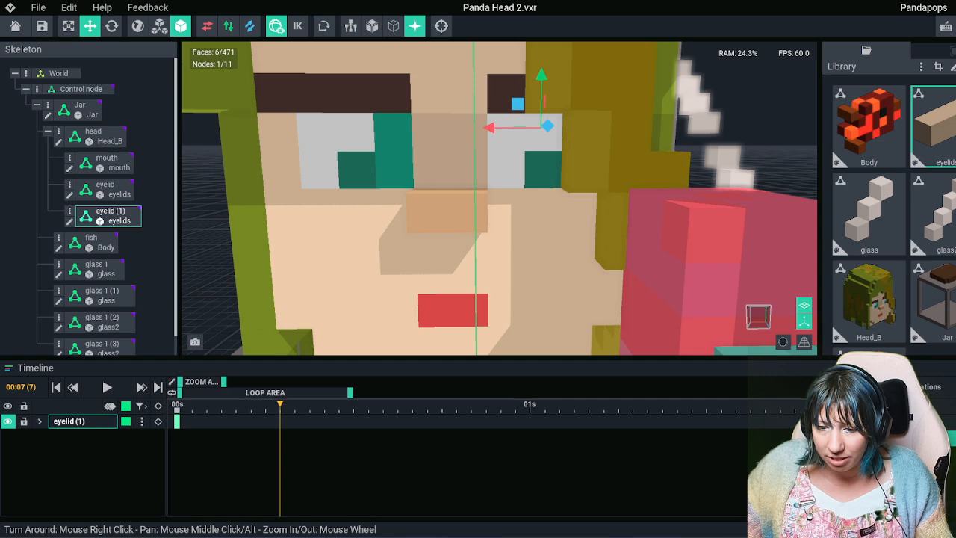
pyautogui.click(157, 406)
# Pull the eyelid (1) node slightly forward at frame 8 so it covers the upper part of the second eye
pyautogui.press('Right')
pyautogui.scroll(-3, 478, 157)
pyautogui.moveTo(463, 164); pyautogui.dragTo(511, 176, button='right')
pyautogui.scroll(3, 493, 172)
pyautogui.moveTo(657, 161); pyautogui.dragTo(486, 176, button='middle')
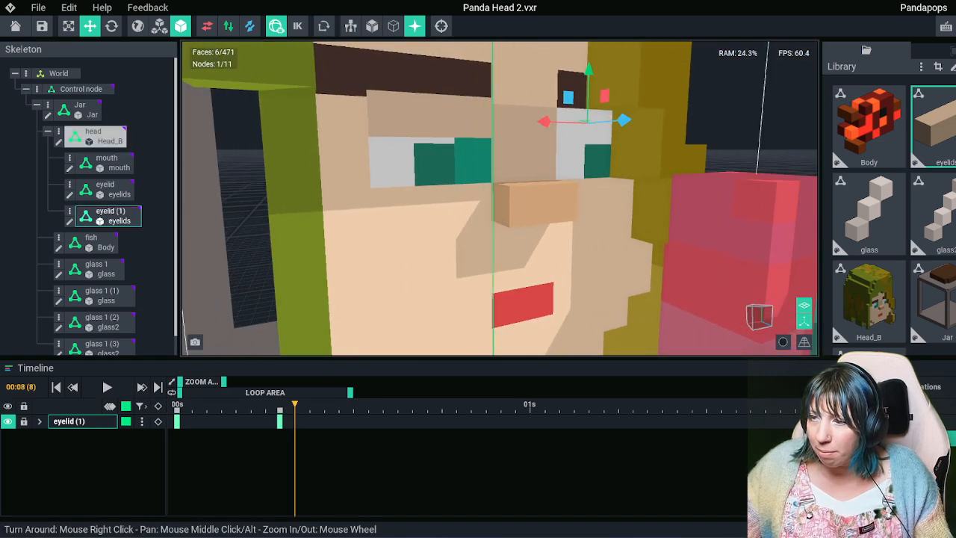
pyautogui.moveTo(624, 121); pyautogui.dragTo(625, 119)
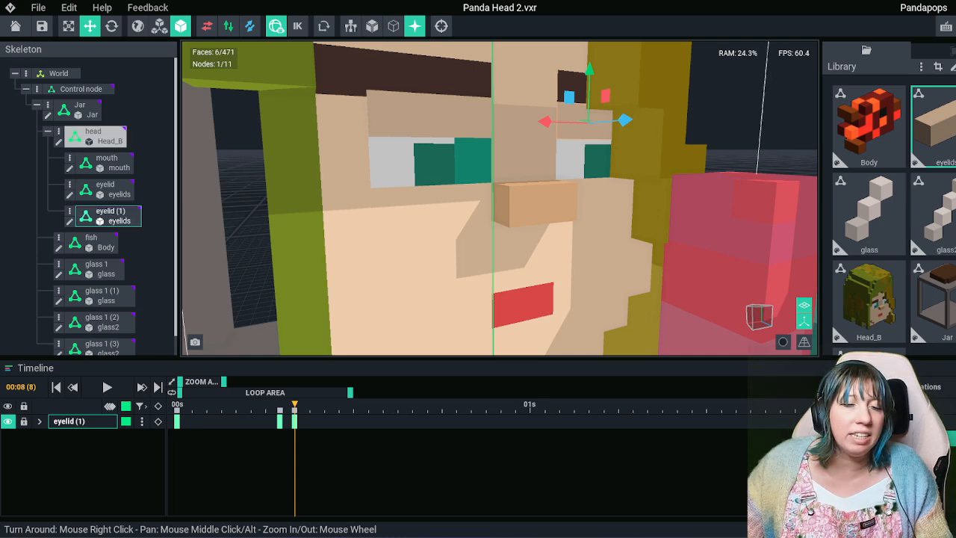
pyautogui.moveTo(418, 168); pyautogui.dragTo(184, 189, button='right')
pyautogui.scroll(-3, 478, 195)
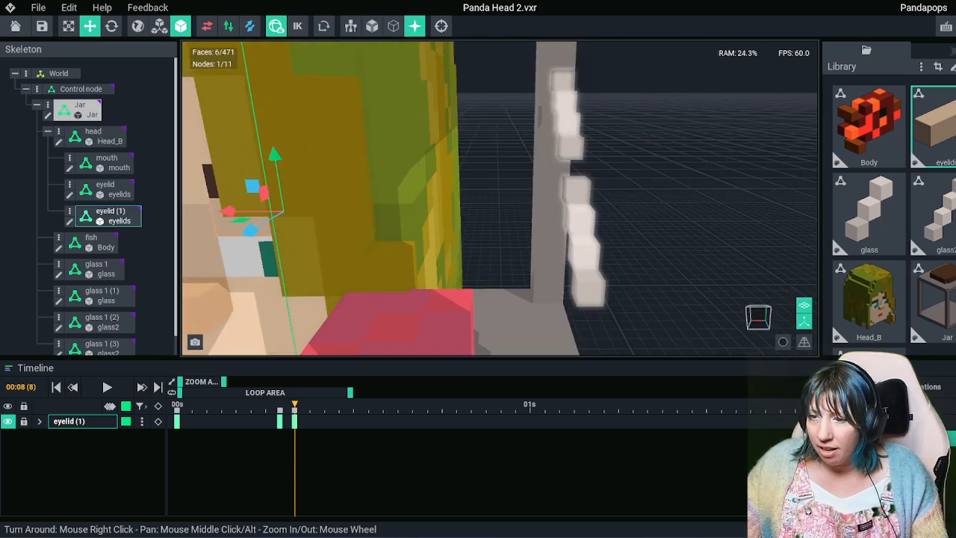
# Examine the half-closed eyelids on the face from the front and from slightly different angles at frame 8
pyautogui.moveTo(358, 224); pyautogui.dragTo(478, 232, button='right')
pyautogui.scroll(-3, 500, 198)
pyautogui.moveTo(522, 198); pyautogui.dragTo(493, 194, button='right')
pyautogui.click(650, 135)
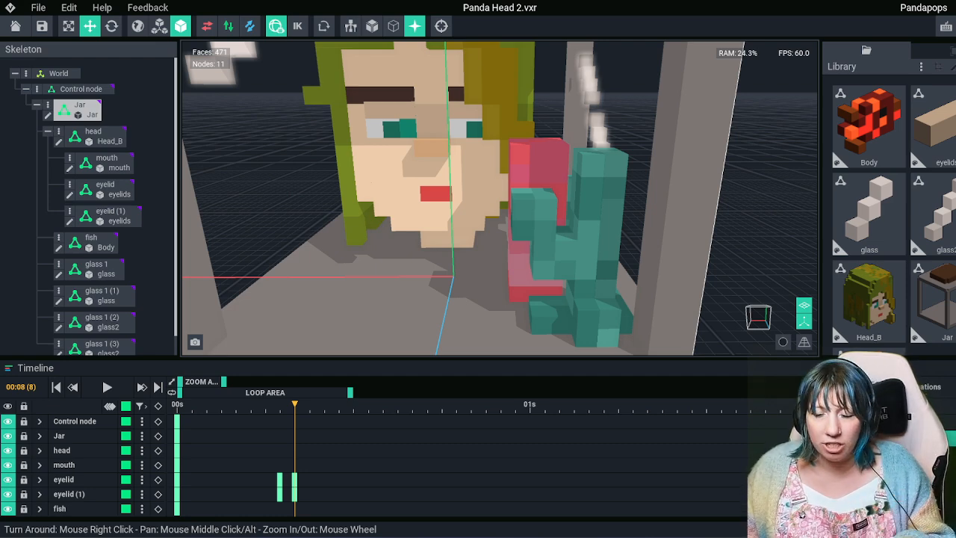
pyautogui.moveTo(422, 236); pyautogui.dragTo(476, 229, button='right')
pyautogui.scroll(1, 478, 258)
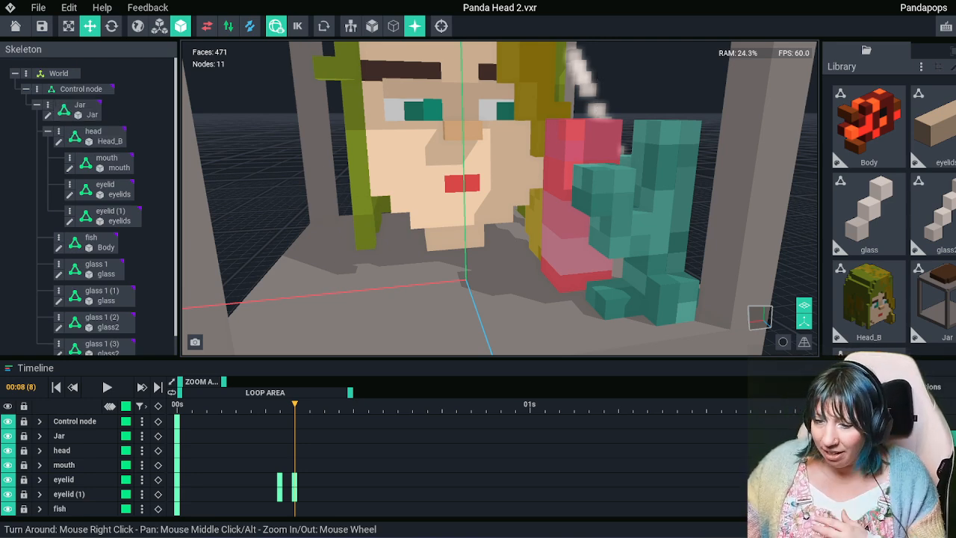
pyautogui.moveTo(523, 224); pyautogui.dragTo(496, 204, button='right')
pyautogui.scroll(3, 477, 194)
pyautogui.moveTo(478, 195); pyautogui.dragTo(479, 217, button='middle')
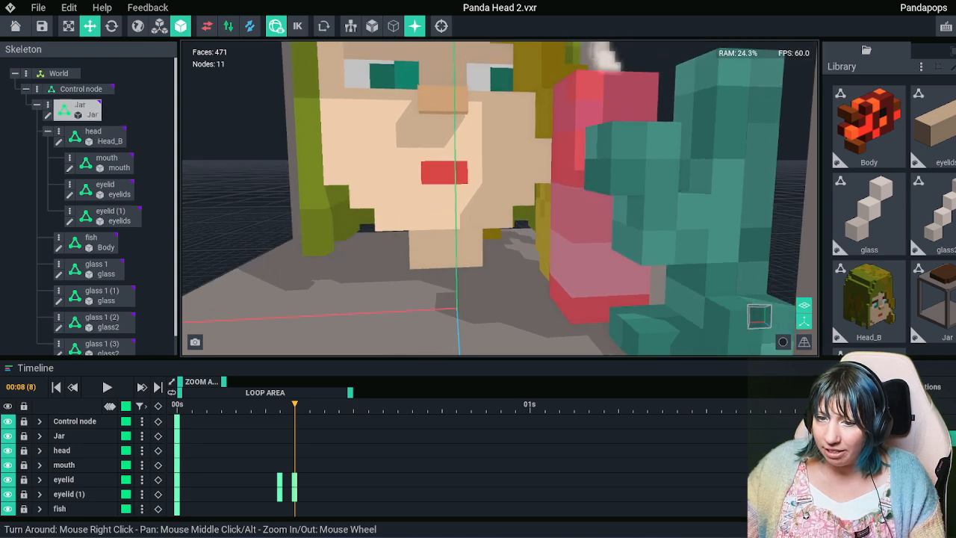
# Keyframe the mouth closed at frame 8 and pulled slightly forward so it looks open, placing the open-mouth keyframe at frame 12
pyautogui.scroll(-1, 89, 269)
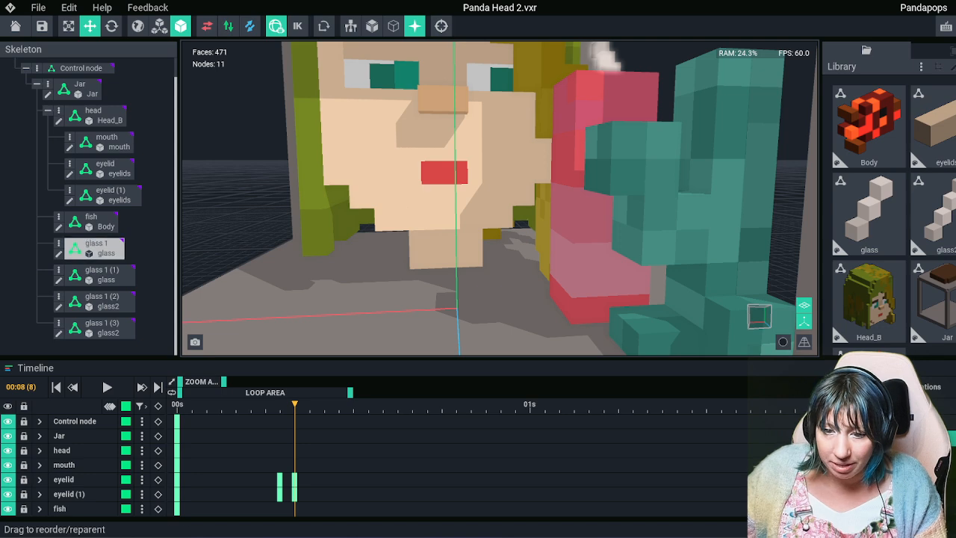
pyautogui.click(104, 141)
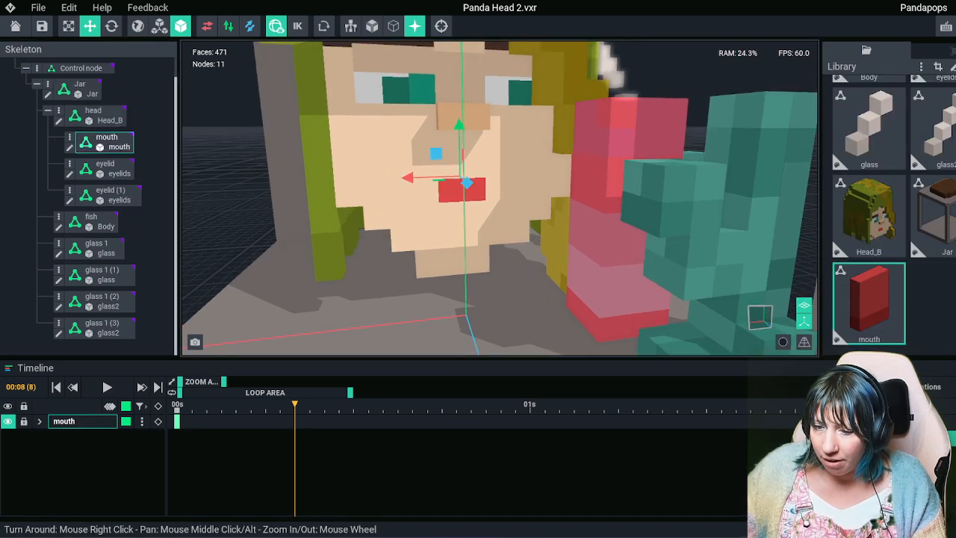
pyautogui.moveTo(295, 404); pyautogui.dragTo(368, 404)
pyautogui.moveTo(467, 183); pyautogui.dragTo(467, 185)
pyautogui.moveTo(295, 404); pyautogui.dragTo(354, 404)
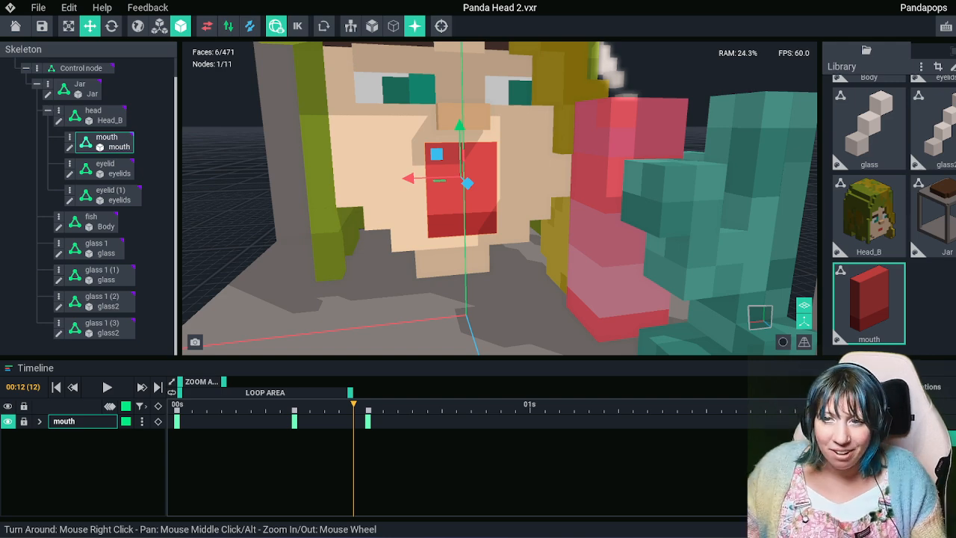
pyautogui.scroll(-5, 488, 246)
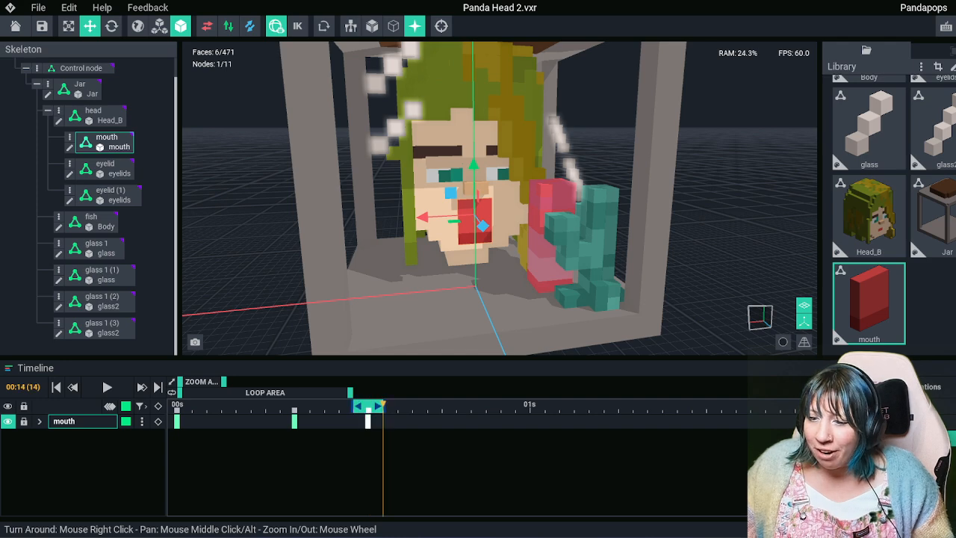
pyautogui.moveTo(368, 405); pyautogui.dragTo(353, 406)
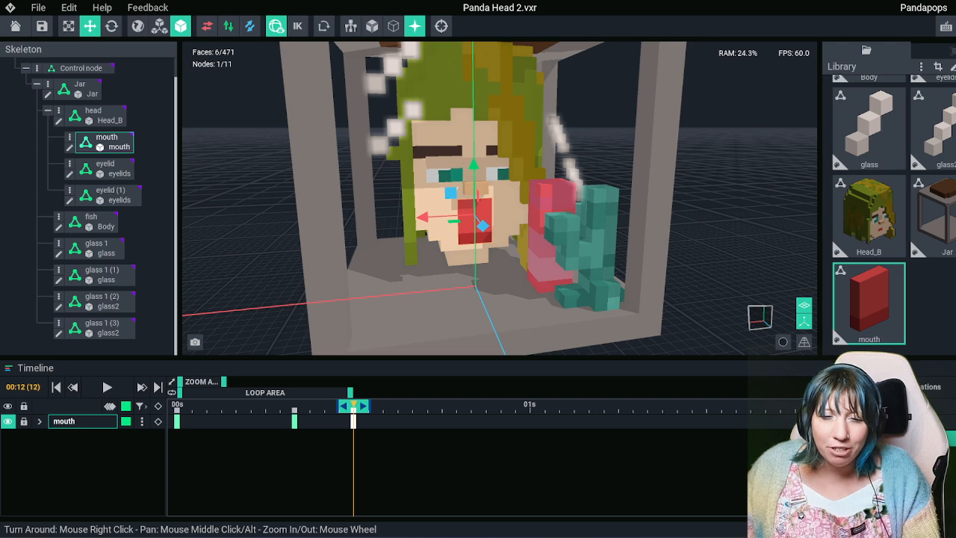
# Shorten the loop area to end at frame 8 and preview the blink and mouth opening
pyautogui.moveTo(350, 392); pyautogui.dragTo(292, 392)
pyautogui.moveTo(282, 404); pyautogui.dragTo(339, 404)
pyautogui.press('space')
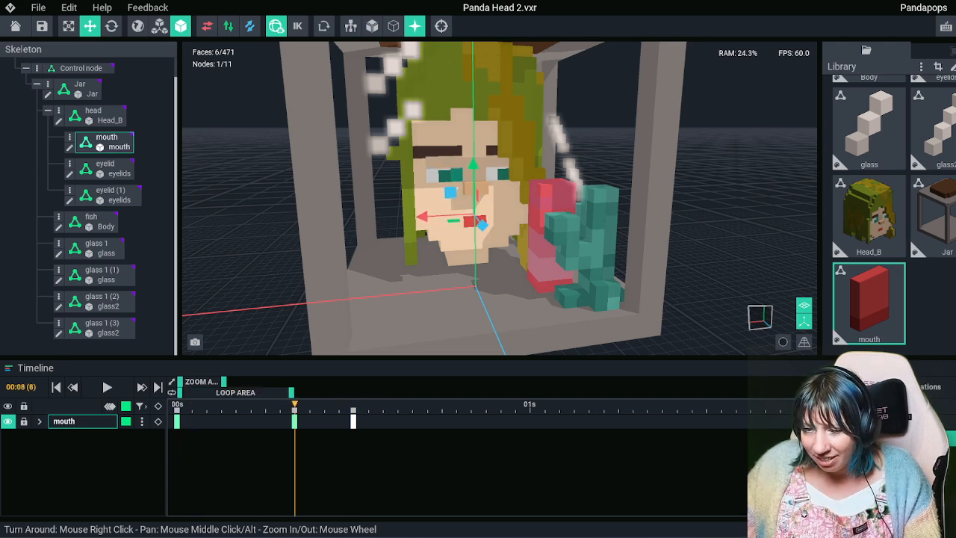
pyautogui.click(107, 386)
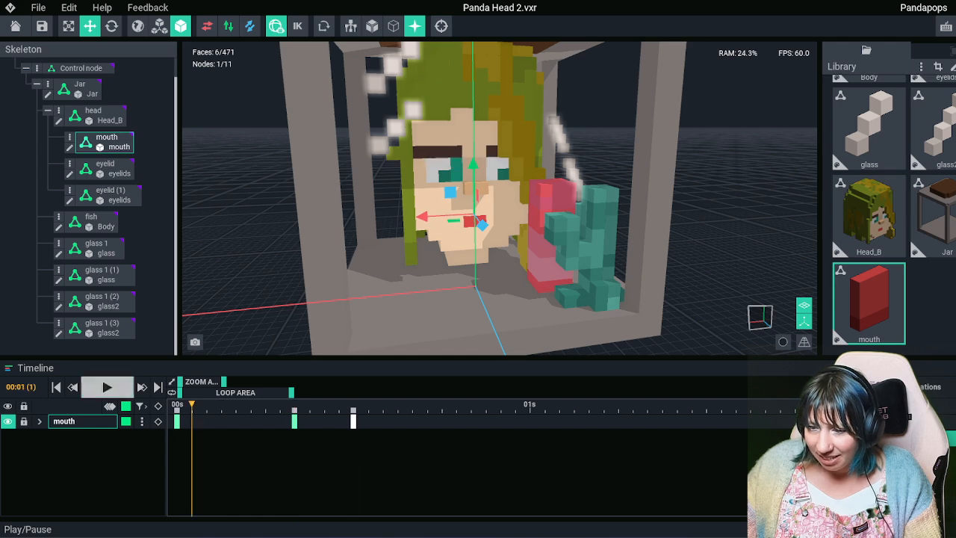
pyautogui.press('Right')
pyautogui.press('Right')
pyautogui.press('Right')
pyautogui.press('Right')
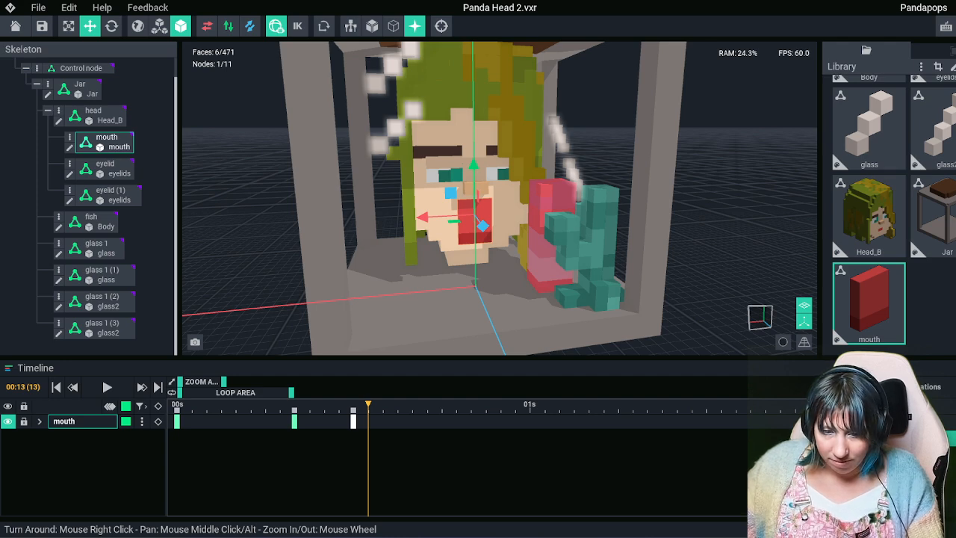
# Add a keyframe for the fish node, still hidden behind the mouth, and place it at frame 12
pyautogui.moveTo(472, 197); pyautogui.dragTo(508, 216, button='right')
pyautogui.scroll(-3, 508, 276)
pyautogui.moveTo(522, 282); pyautogui.dragTo(481, 263, button='right')
pyautogui.scroll(2, 486, 264)
pyautogui.click(664, 250)
pyautogui.scroll(3, 665, 250)
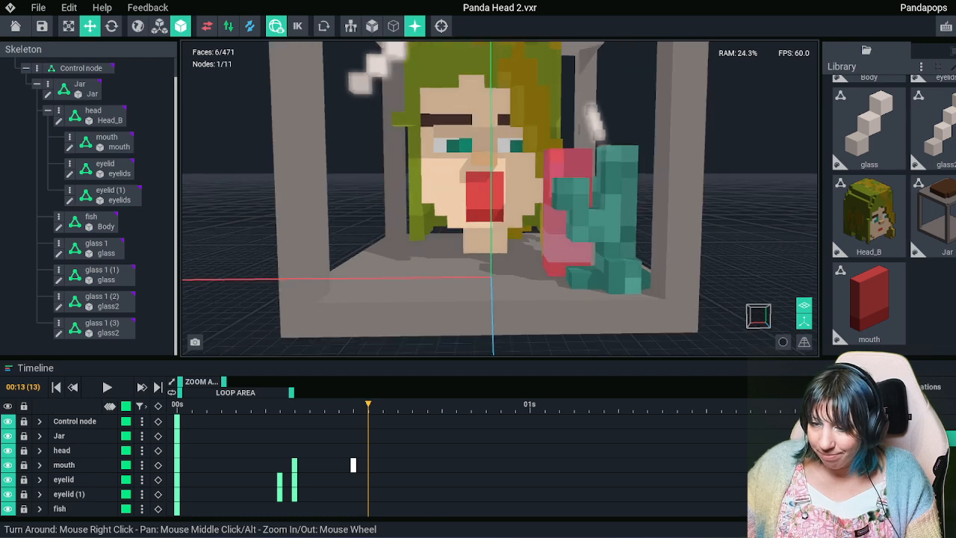
pyautogui.press('Left')
pyautogui.press('Right')
pyautogui.press('Right')
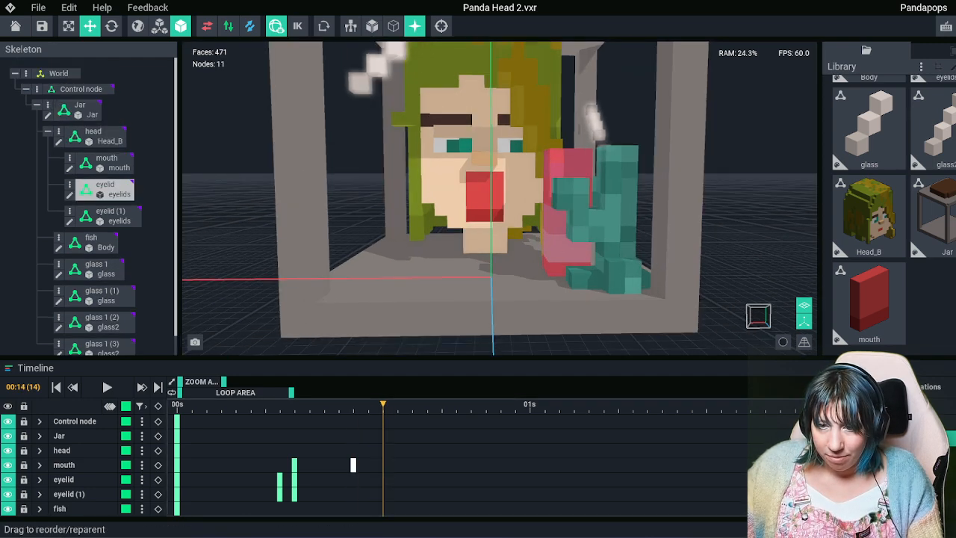
pyautogui.click(91, 222)
pyautogui.click(158, 422)
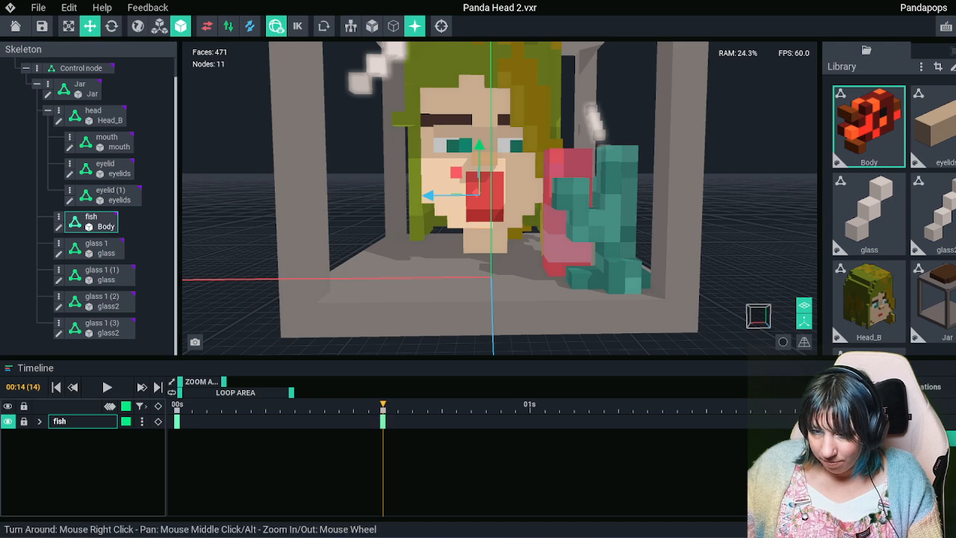
pyautogui.moveTo(412, 405); pyautogui.dragTo(354, 405)
pyautogui.click(383, 405)
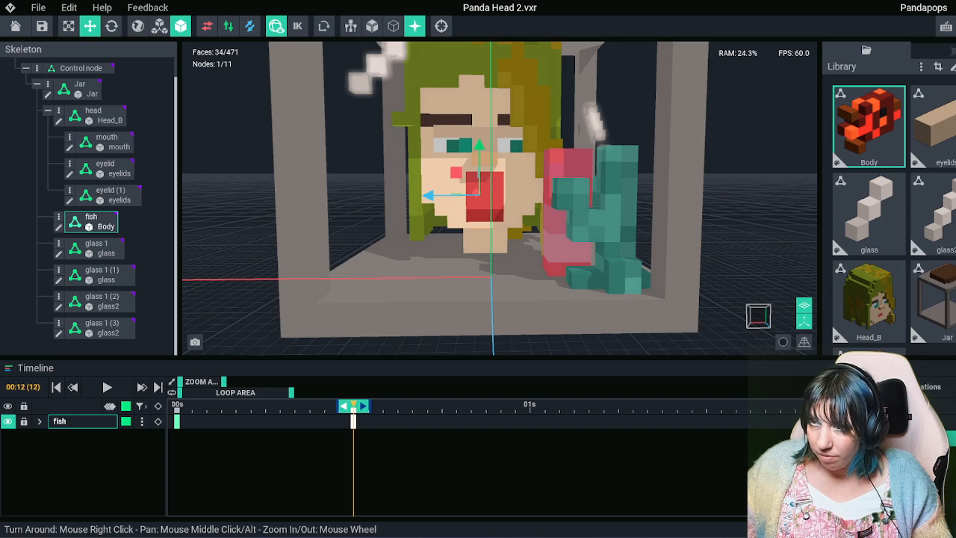
# Pull the fish node forward out of the open mouth at frame 16
pyautogui.click(412, 405)
pyautogui.moveTo(412, 406); pyautogui.dragTo(383, 406)
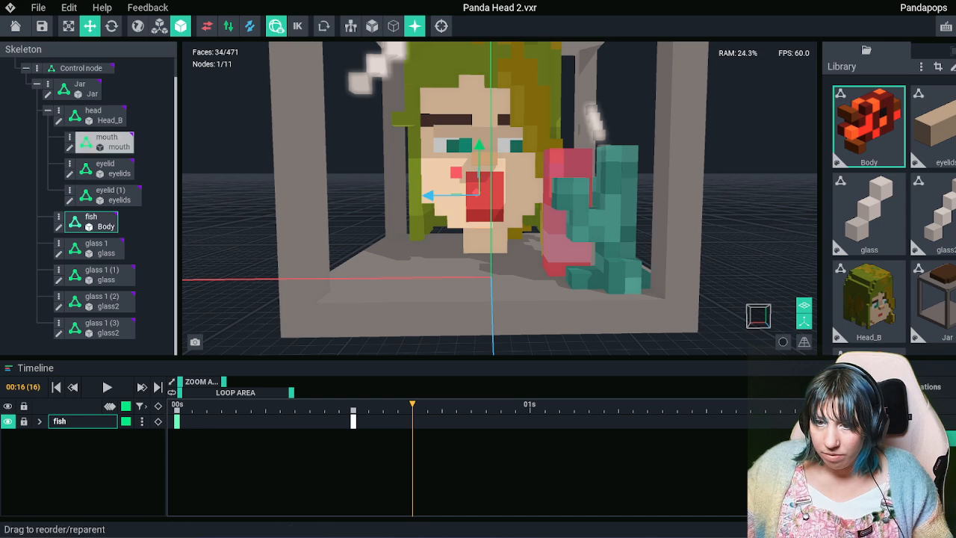
pyautogui.moveTo(452, 259); pyautogui.dragTo(528, 279, button='right')
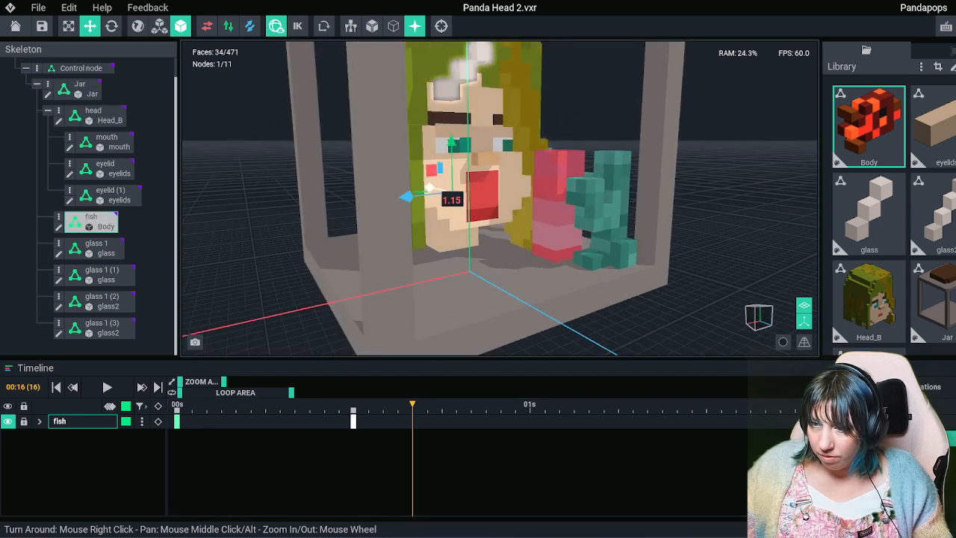
pyautogui.moveTo(430, 187); pyautogui.dragTo(475, 197)
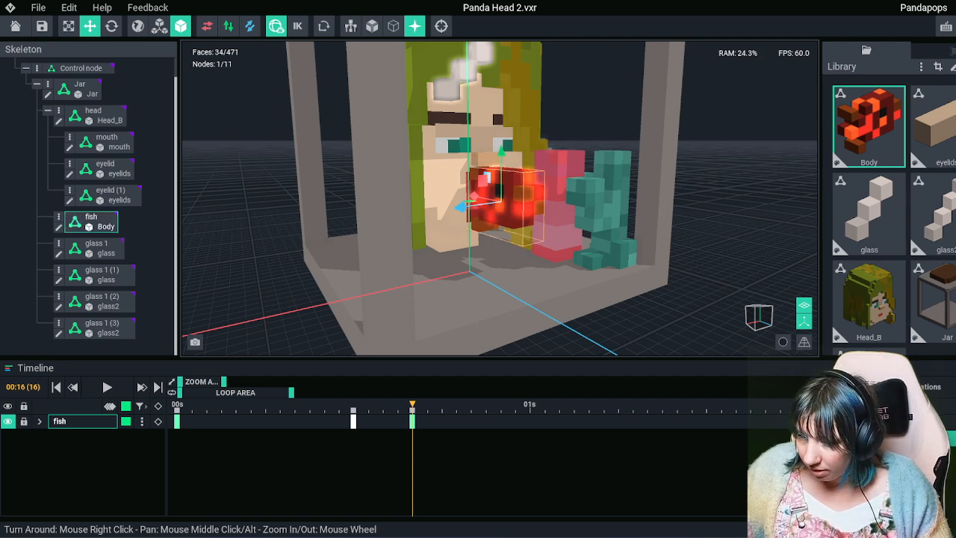
# Try to shift the fish sideways and rotate it about its vertical axis at frame 19
pyautogui.moveTo(412, 405); pyautogui.dragTo(441, 406)
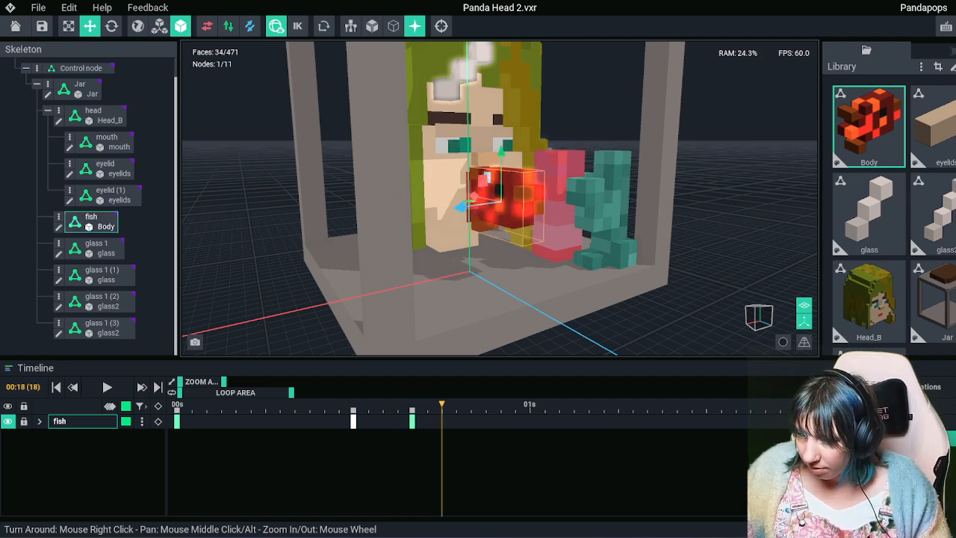
pyautogui.moveTo(448, 306); pyautogui.dragTo(507, 318, button='right')
pyautogui.click(412, 406)
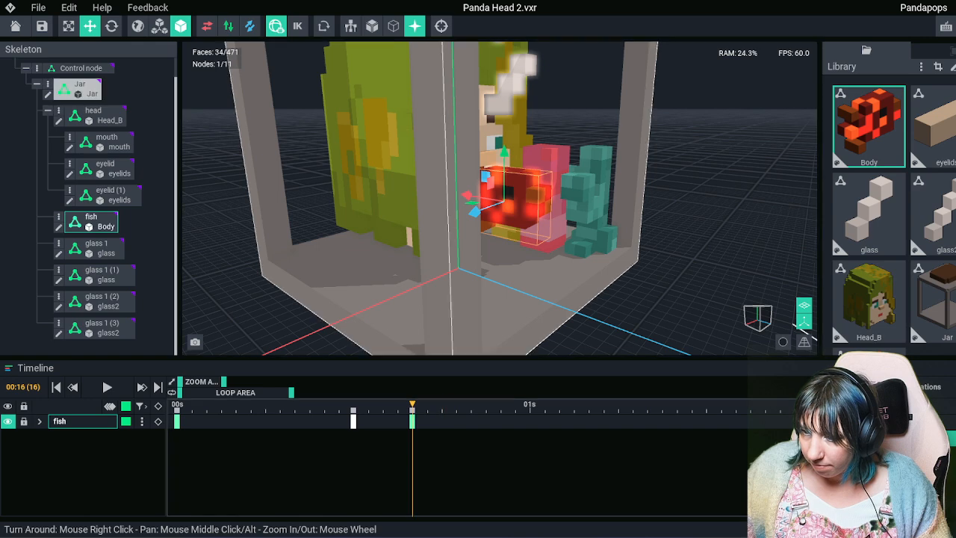
pyautogui.moveTo(412, 406); pyautogui.dragTo(456, 405)
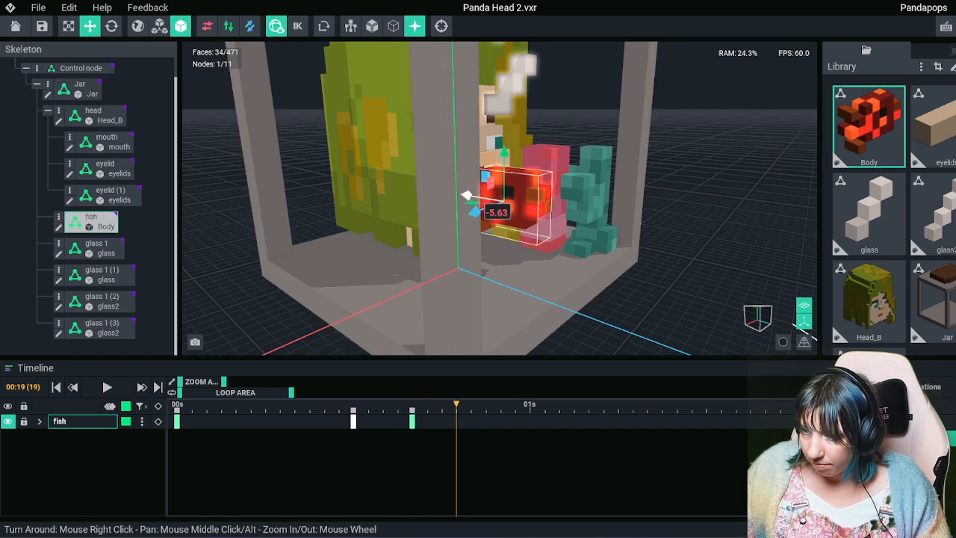
pyautogui.moveTo(467, 195); pyautogui.dragTo(495, 201)
pyautogui.moveTo(495, 205); pyautogui.dragTo(455, 202, button='right')
pyautogui.click(111, 26)
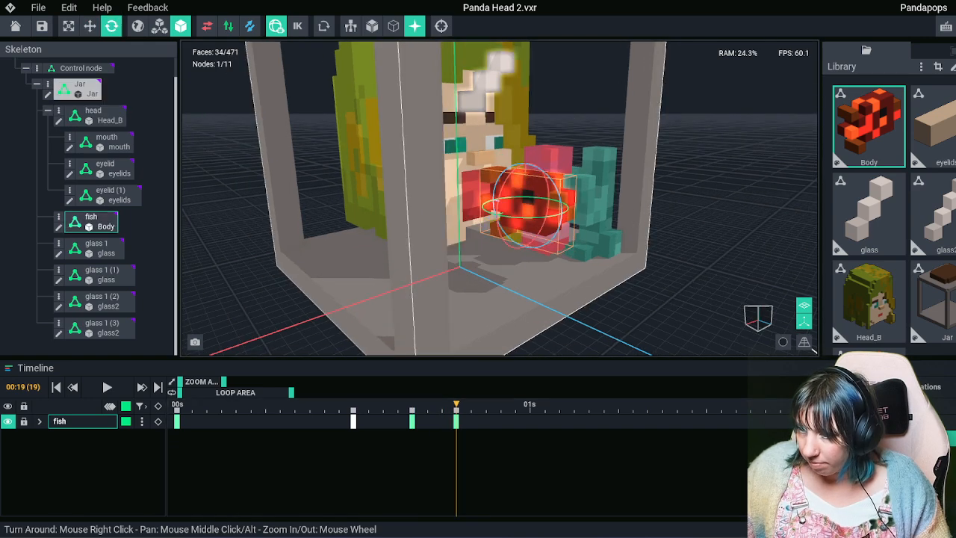
pyautogui.moveTo(523, 217); pyautogui.dragTo(446, 224)
# Expand the fish track and keyframe all of its position and rotation channels at frame 16
pyautogui.moveTo(336, 405); pyautogui.dragTo(412, 406)
pyautogui.click(40, 421)
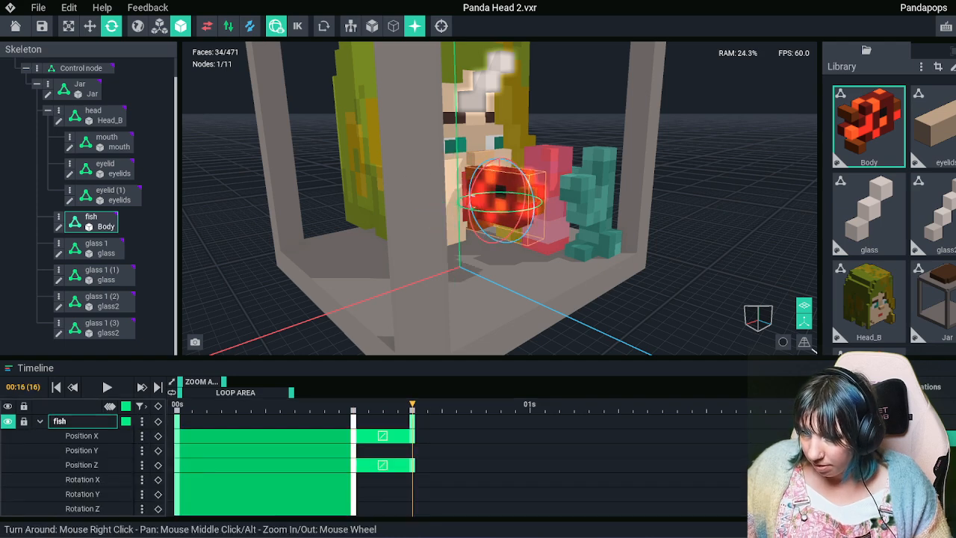
pyautogui.click(158, 405)
# Move the fish sideways at frame 20 and rotate it about its vertical axis until it lies across the front of the face
pyautogui.moveTo(413, 406); pyautogui.dragTo(471, 405)
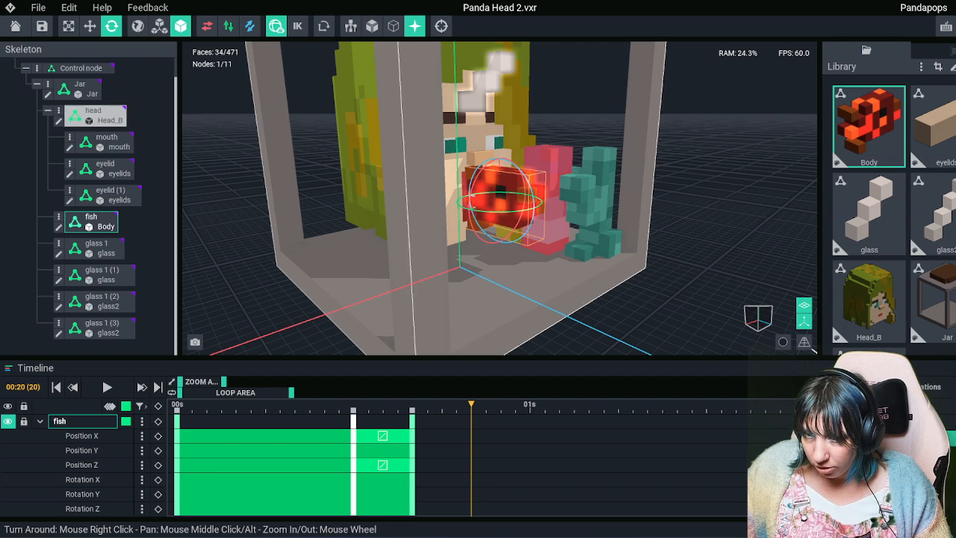
pyautogui.click(90, 26)
pyautogui.moveTo(466, 194); pyautogui.dragTo(491, 200)
pyautogui.click(112, 26)
pyautogui.moveTo(548, 216); pyautogui.dragTo(502, 218)
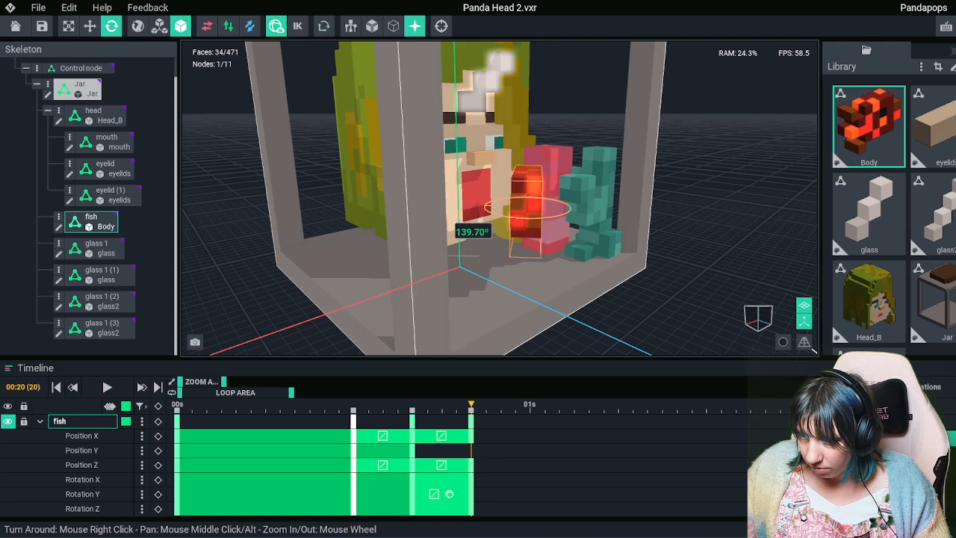
pyautogui.moveTo(523, 258); pyautogui.dragTo(527, 258, button='right')
pyautogui.click(521, 270)
pyautogui.click(502, 257)
pyautogui.moveTo(513, 277); pyautogui.dragTo(496, 280)
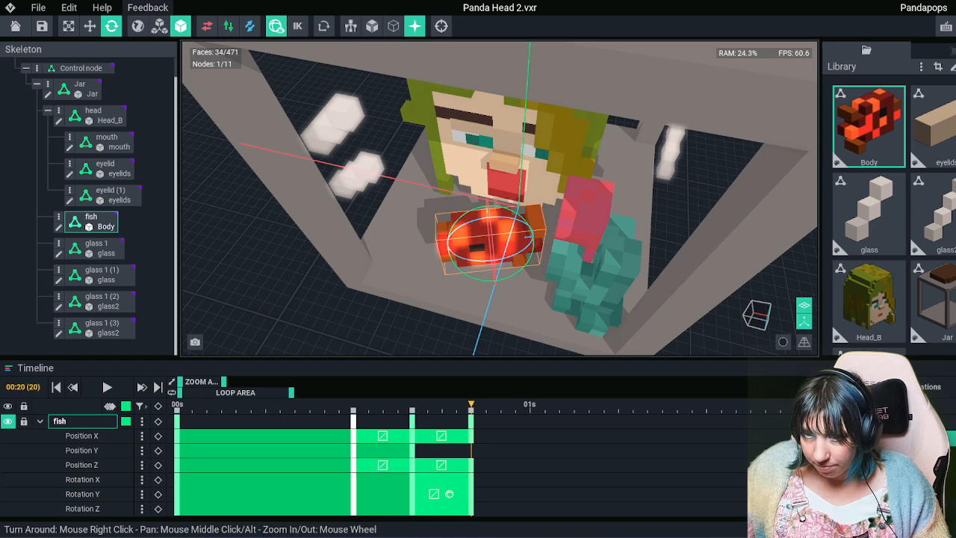
# Offset the turned fish along its length to one side of the mouth and bring it closer to the face at frame 20
pyautogui.click(89, 26)
pyautogui.moveTo(540, 236); pyautogui.dragTo(503, 240)
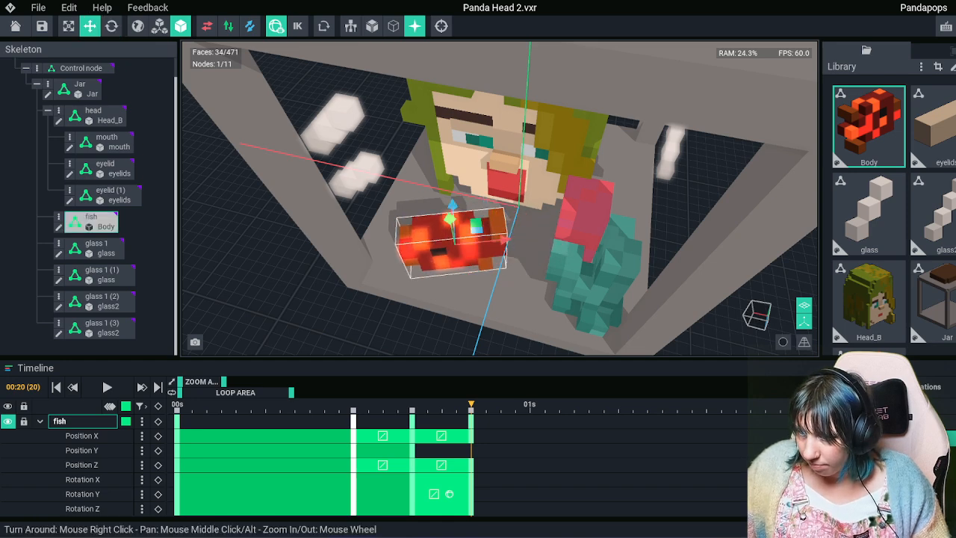
pyautogui.moveTo(452, 205); pyautogui.dragTo(453, 187)
# Play the animation from the start and examine how the fish leaves the mouth and turns
pyautogui.moveTo(471, 404); pyautogui.dragTo(515, 404)
pyautogui.moveTo(528, 258); pyautogui.dragTo(523, 190, button='right')
pyautogui.moveTo(515, 404); pyautogui.dragTo(177, 404)
pyautogui.click(107, 387)
pyautogui.scroll(-5, 501, 224)
pyautogui.moveTo(567, 224); pyautogui.dragTo(664, 202, button='right')
pyautogui.click(665, 201)
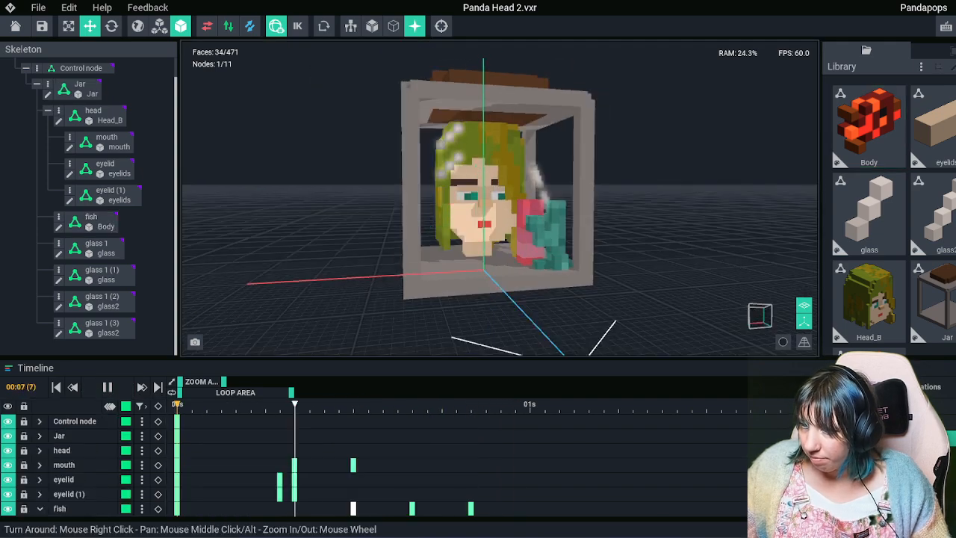
pyautogui.moveTo(642, 247); pyautogui.dragTo(537, 280, button='right')
pyautogui.scroll(2, 557, 266)
pyautogui.scroll(3, 537, 280)
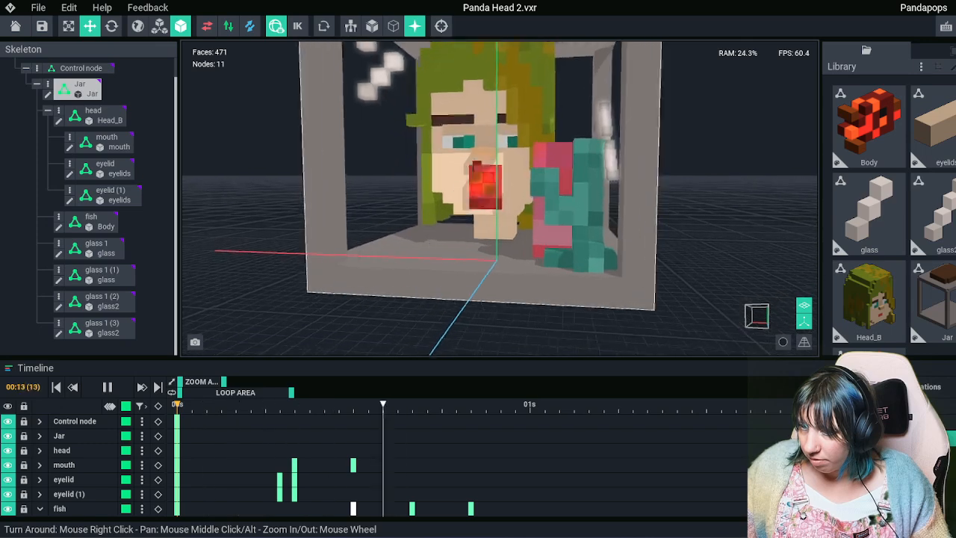
pyautogui.moveTo(545, 271); pyautogui.dragTo(555, 290, button='middle')
# Hide the axis lines in the viewport and save the model with playback stopped
pyautogui.click(804, 321)
pyautogui.moveTo(572, 273); pyautogui.dragTo(569, 294, button='right')
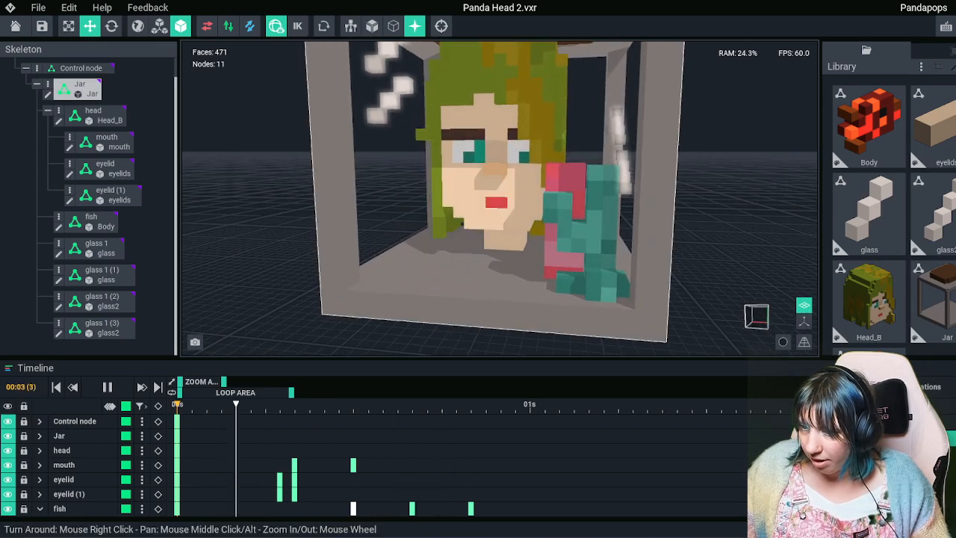
pyautogui.click(107, 387)
pyautogui.moveTo(261, 404); pyautogui.dragTo(456, 404)
pyautogui.hotkey('ctrl', 's')
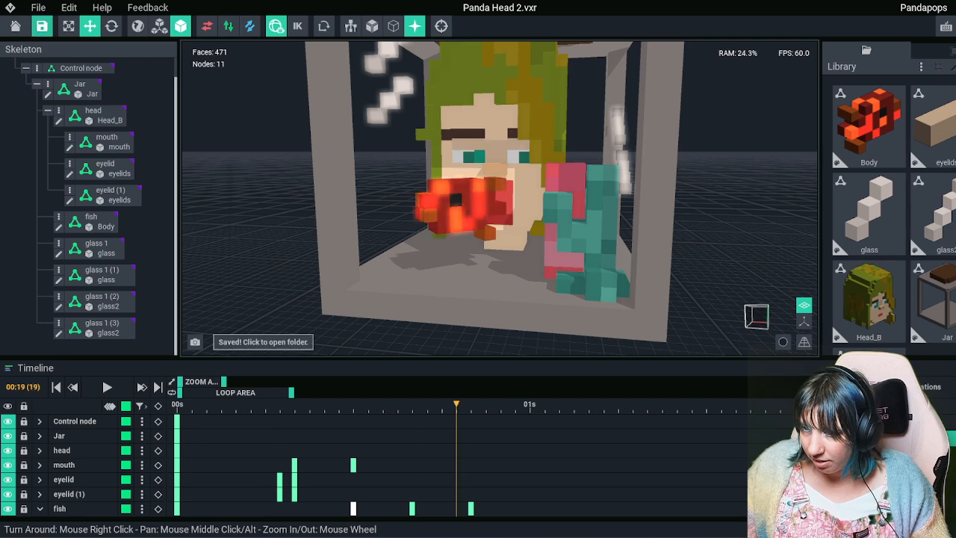
# Rotate the fish about its vertical axis at frame 25 so it turns towards the side of the head
pyautogui.moveTo(623, 287); pyautogui.dragTo(556, 292, button='right')
pyautogui.moveTo(353, 404); pyautogui.dragTo(559, 404)
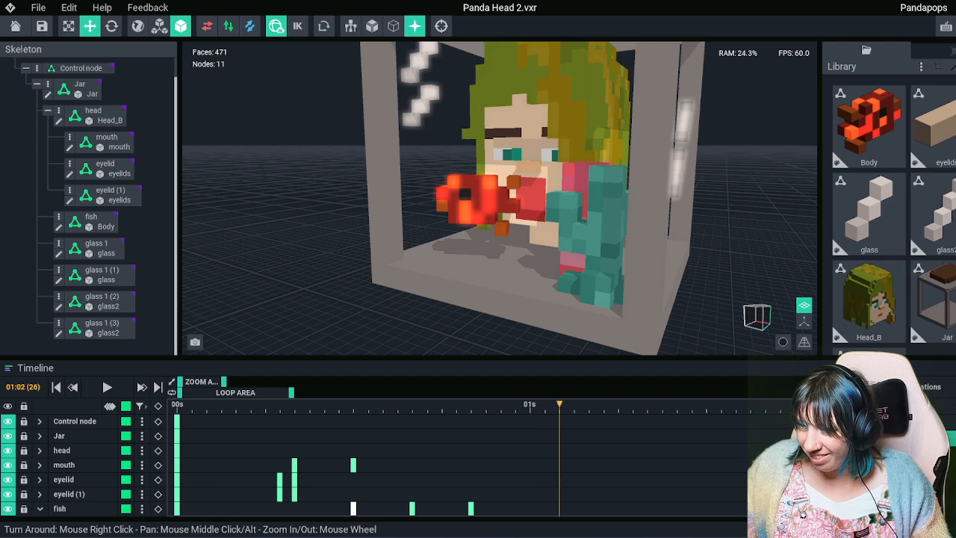
pyautogui.moveTo(515, 258); pyautogui.dragTo(557, 265, button='right')
pyautogui.click(477, 203)
pyautogui.moveTo(476, 203); pyautogui.dragTo(527, 276, button='right')
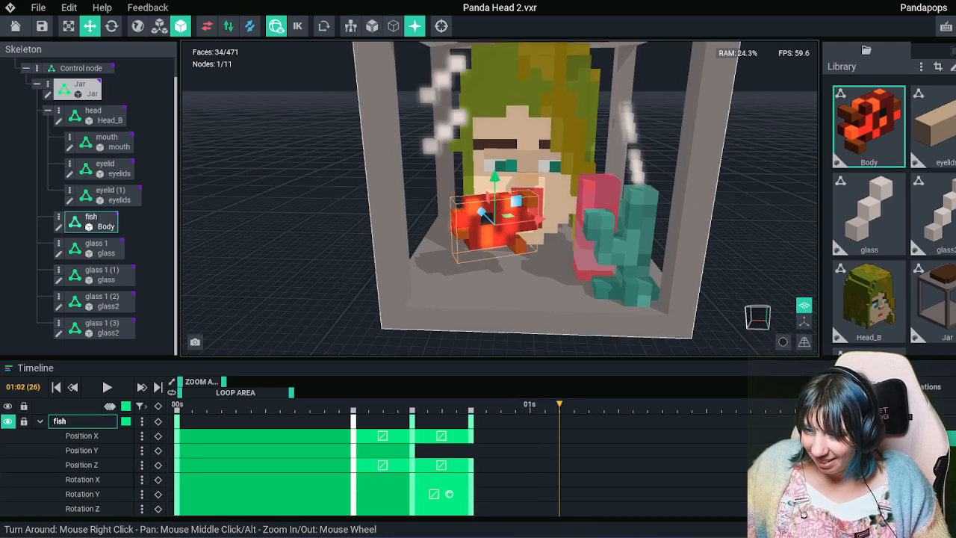
pyautogui.click(471, 404)
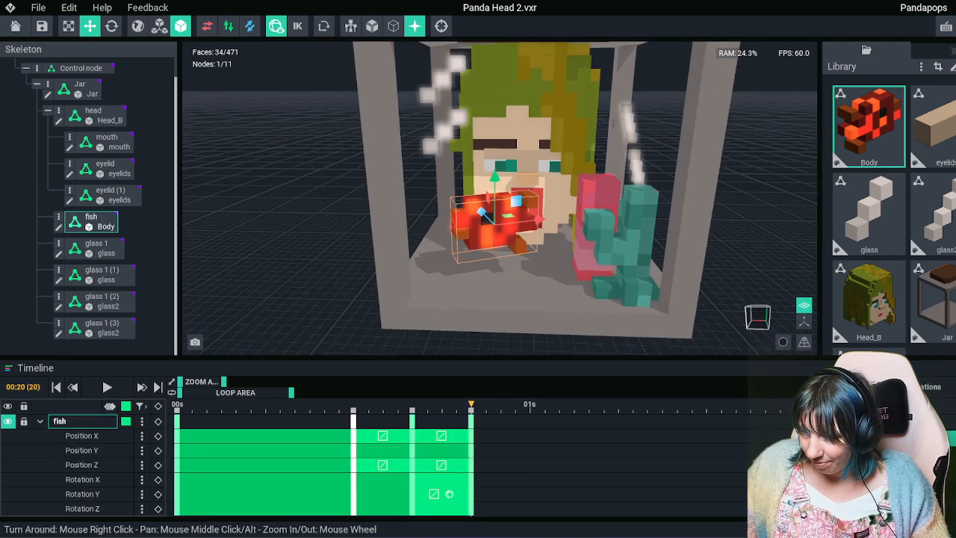
pyautogui.moveTo(530, 404); pyautogui.dragTo(545, 404)
pyautogui.click(111, 26)
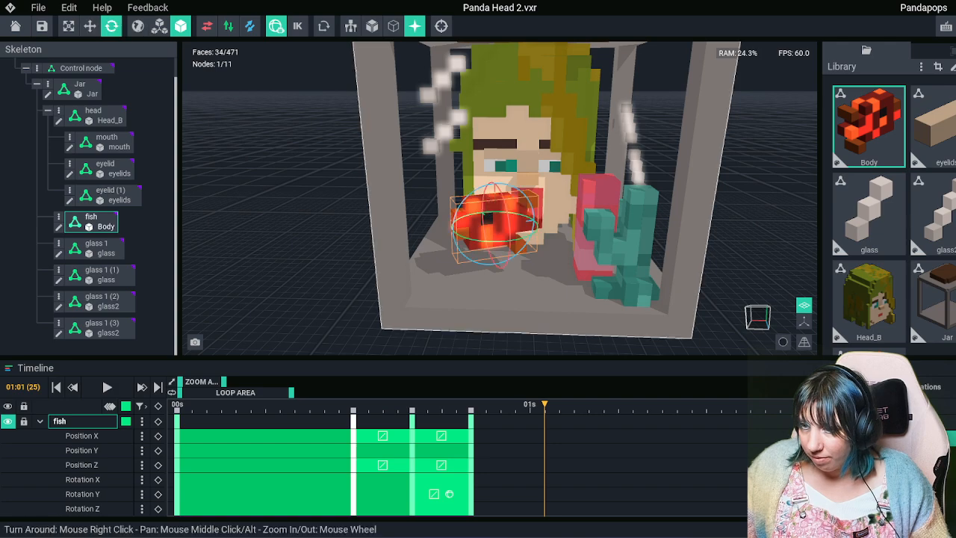
pyautogui.moveTo(486, 239); pyautogui.dragTo(431, 239)
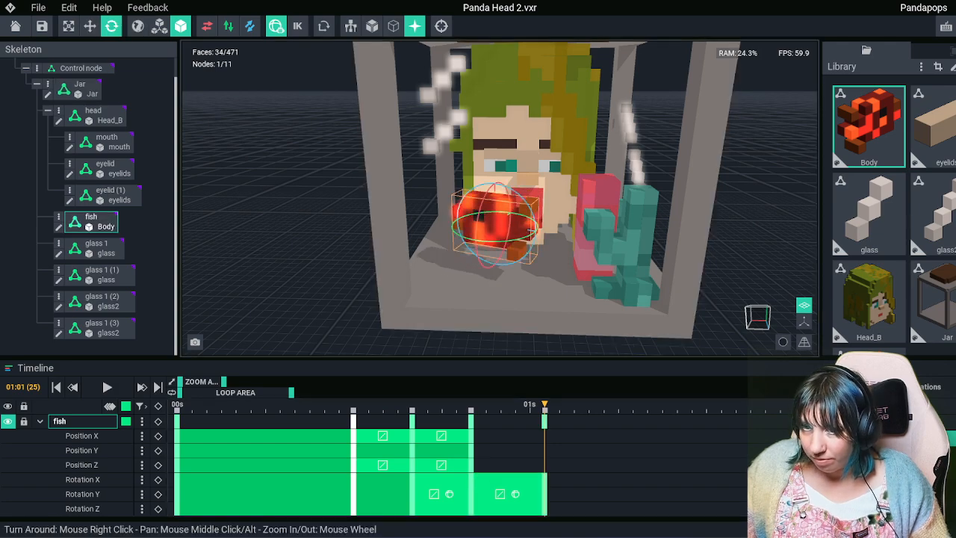
# Move the fish sideways away from the mouth by about 4.4 at frame 25 and create a keyframe for all nodes
pyautogui.click(89, 27)
pyautogui.moveTo(534, 233); pyautogui.dragTo(513, 238)
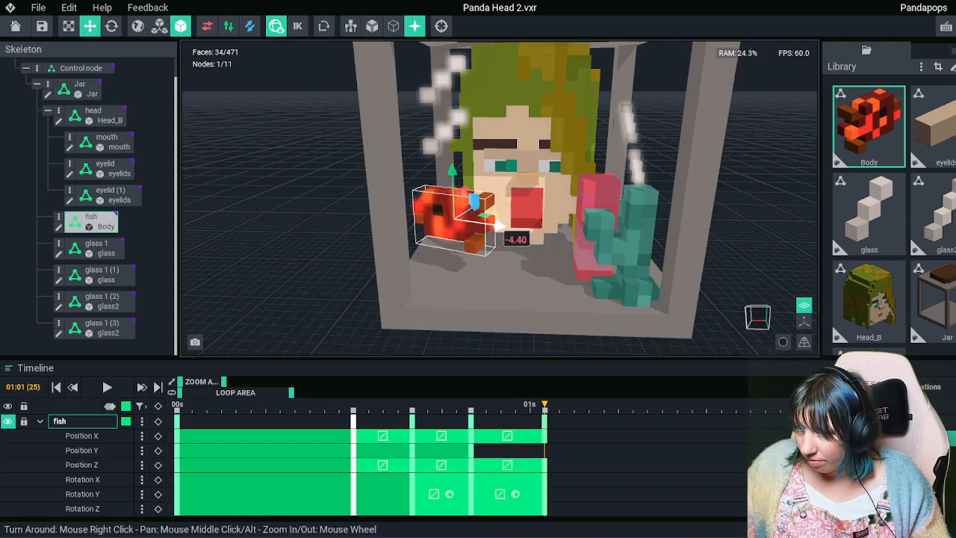
pyautogui.moveTo(513, 237); pyautogui.dragTo(494, 247, button='right')
pyautogui.moveTo(427, 405); pyautogui.dragTo(544, 404)
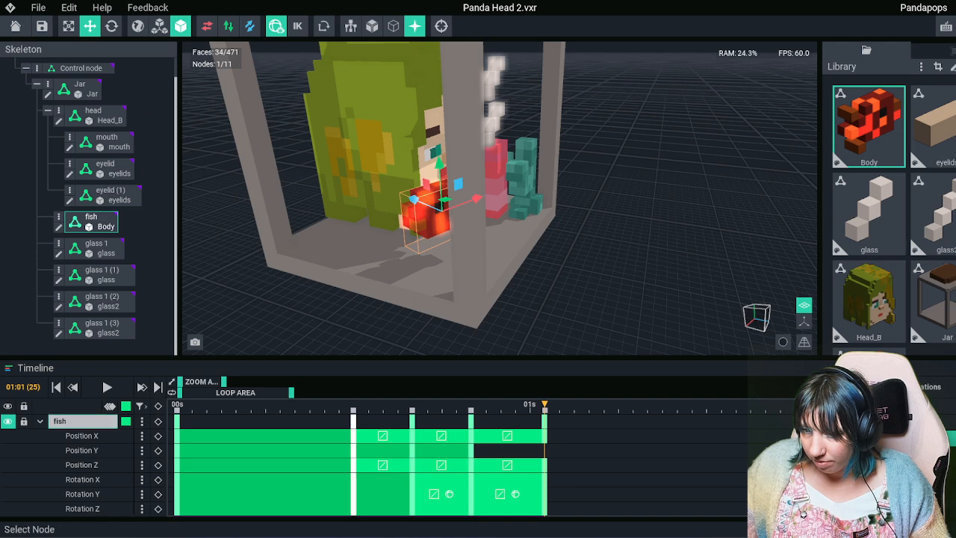
pyautogui.click(158, 407)
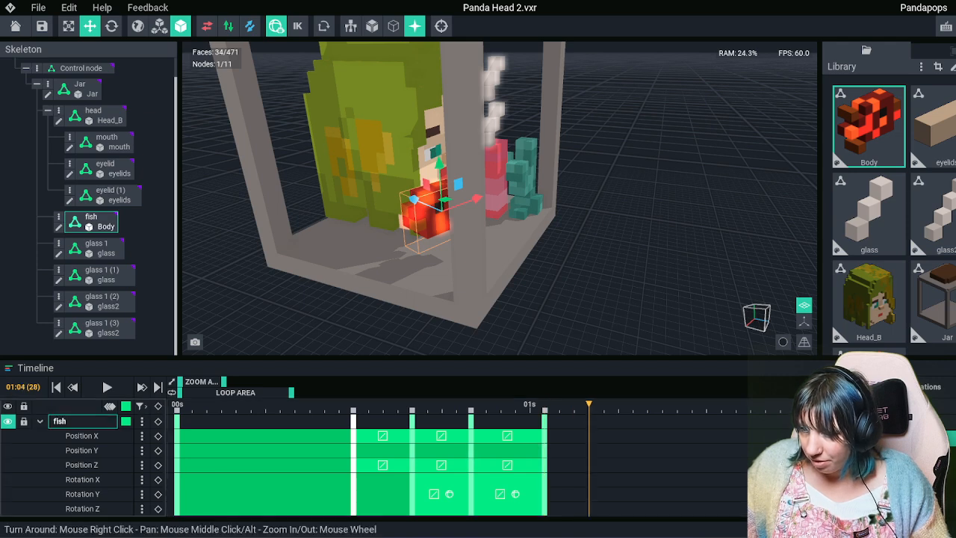
# Move the fish farther sideways and raise it at frame 28, rotating it about its vertical axis towards the back of the jar
pyautogui.moveTo(478, 199); pyautogui.dragTo(446, 209)
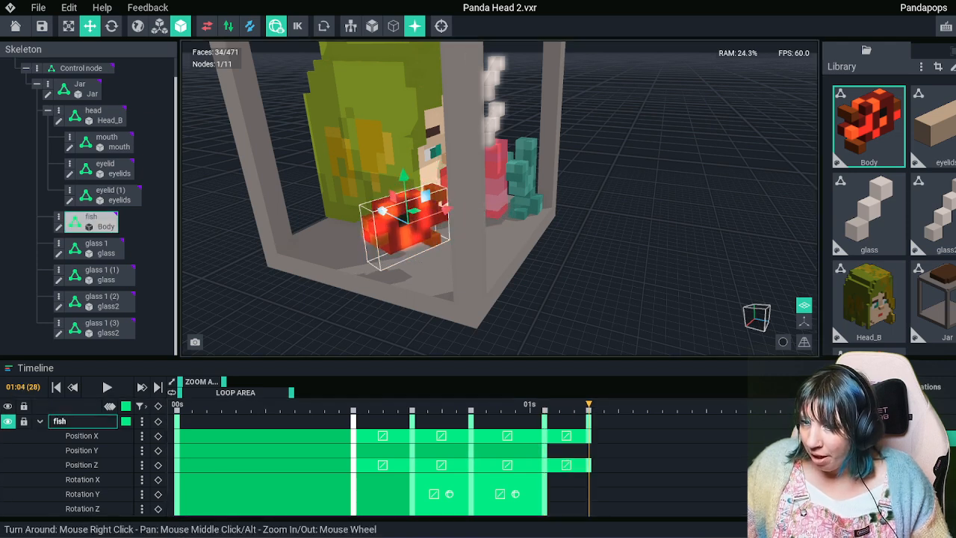
pyautogui.moveTo(404, 176); pyautogui.dragTo(399, 126)
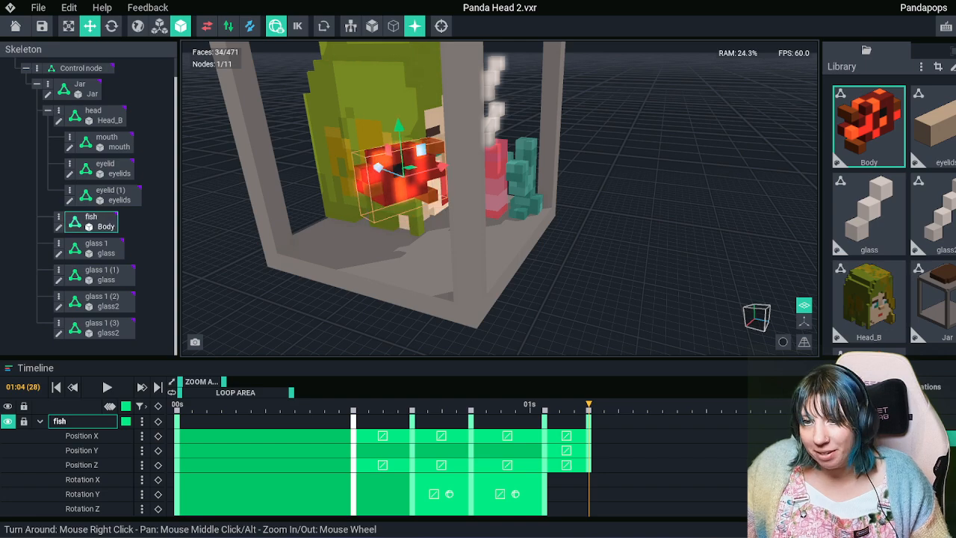
pyautogui.click(111, 26)
pyautogui.moveTo(436, 189); pyautogui.dragTo(360, 189)
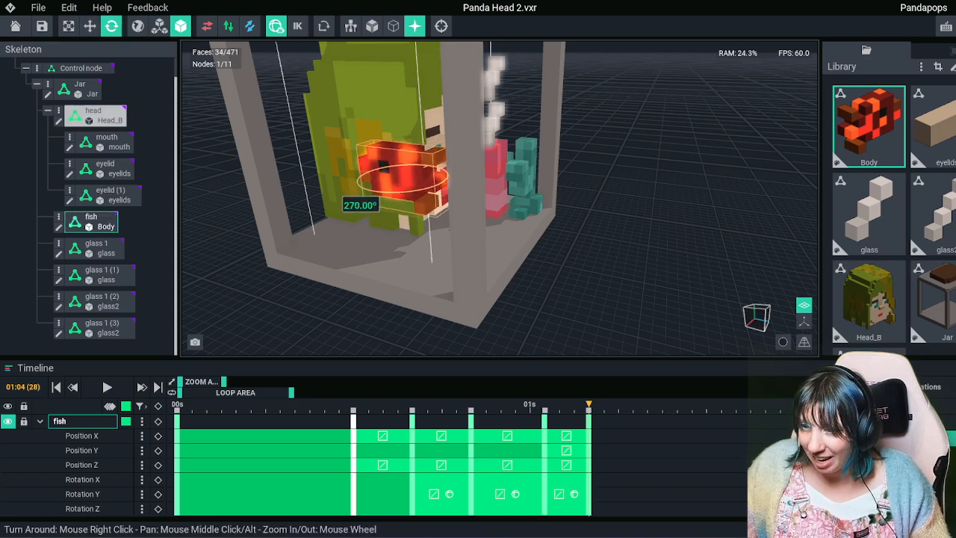
pyautogui.moveTo(374, 224); pyautogui.dragTo(423, 251, button='right')
pyautogui.moveTo(388, 204); pyautogui.dragTo(378, 206)
# Shift the turned fish outward beside the head and retime its frame 28 keyframe to frame 31
pyautogui.moveTo(588, 405)
pyautogui.mouseDown()
pyautogui.moveTo(471, 405)
pyautogui.moveTo(603, 405)
pyautogui.moveTo(589, 406)
pyautogui.mouseUp()
pyautogui.click(89, 26)
pyautogui.moveTo(410, 197); pyautogui.dragTo(370, 182)
pyautogui.moveTo(589, 406); pyautogui.dragTo(632, 405)
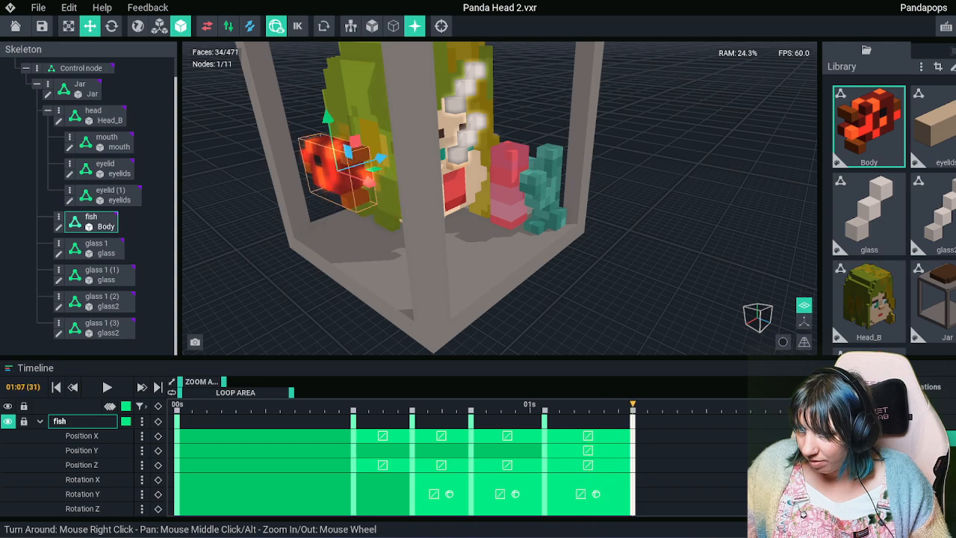
# Turn the fish about its vertical axis and move it back along the side of the head at frame 37
pyautogui.moveTo(531, 263); pyautogui.dragTo(464, 265, button='right')
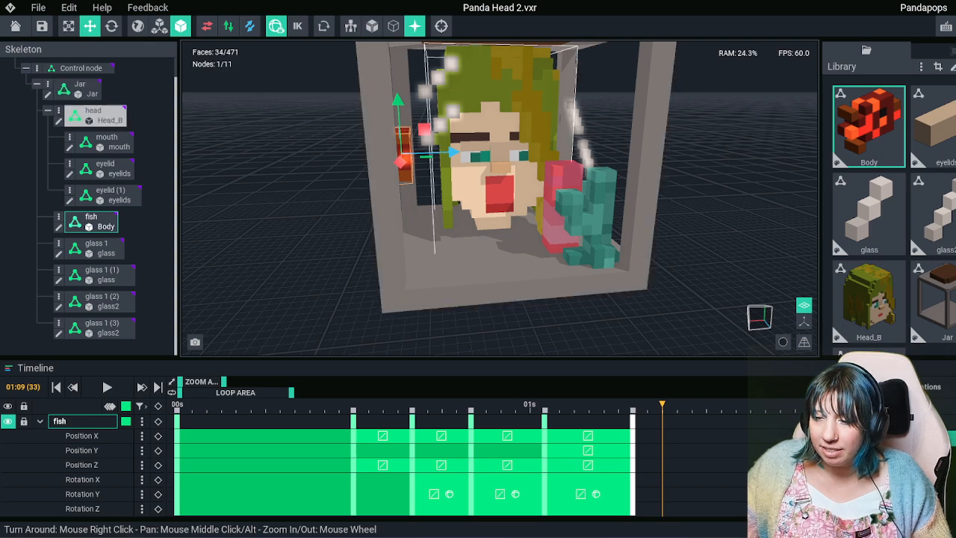
pyautogui.moveTo(478, 213); pyautogui.dragTo(587, 233, button='right')
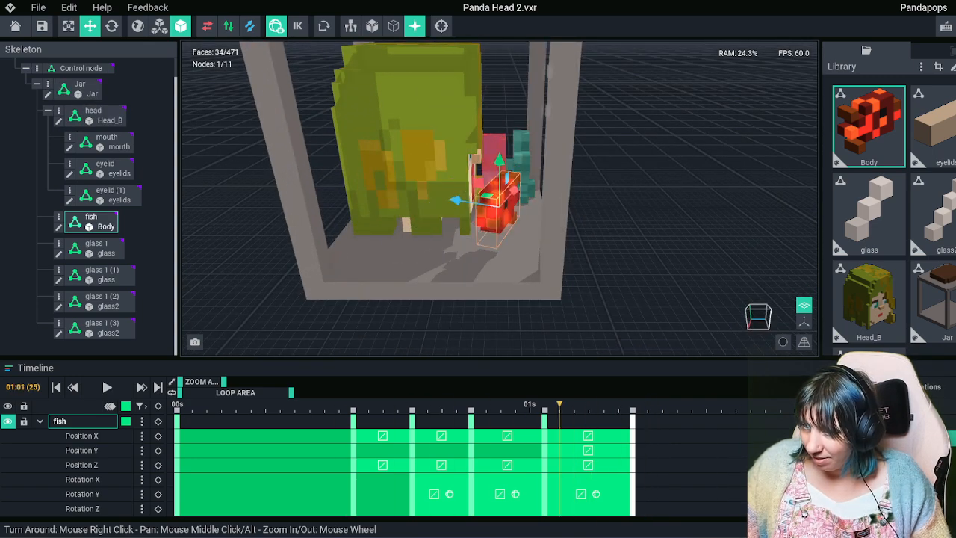
pyautogui.moveTo(469, 181); pyautogui.dragTo(415, 183)
pyautogui.moveTo(415, 183); pyautogui.dragTo(414, 188, button='right')
pyautogui.click(112, 26)
pyautogui.moveTo(423, 202); pyautogui.dragTo(386, 204)
pyautogui.click(90, 27)
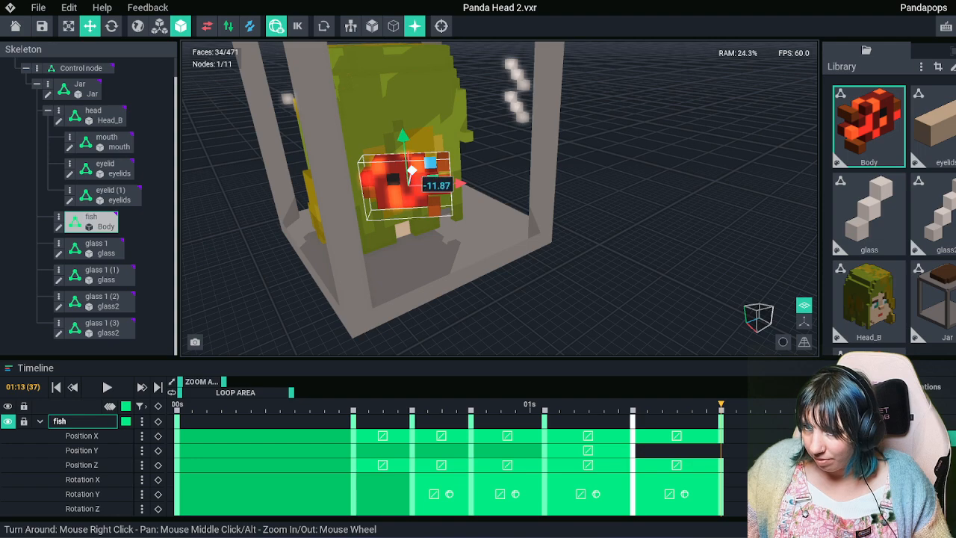
pyautogui.moveTo(463, 176); pyautogui.dragTo(424, 175)
pyautogui.moveTo(367, 180); pyautogui.dragTo(366, 180, button='right')
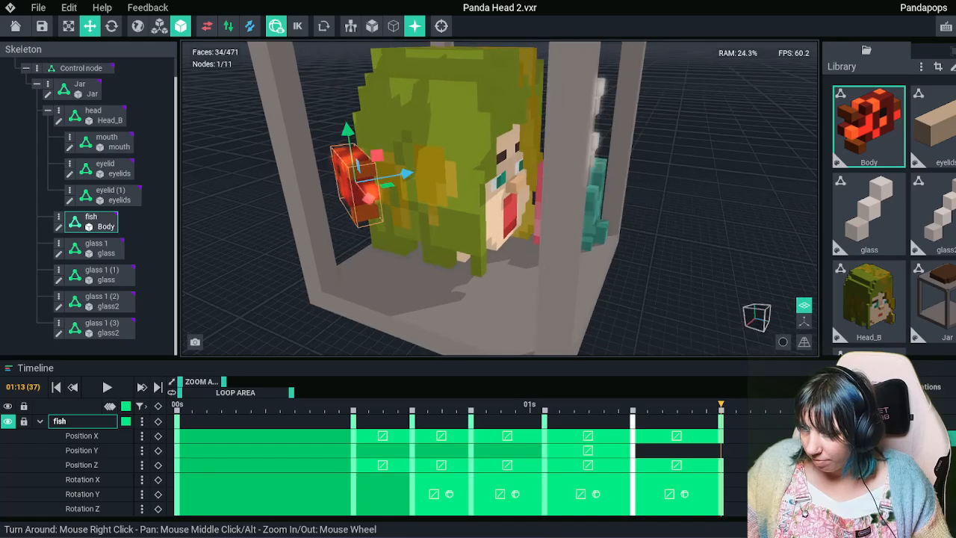
# Retime the fish's frame 37 keyframe to frame 35 and create a keyframe for all nodes there
pyautogui.moveTo(706, 405)
pyautogui.mouseDown()
pyautogui.moveTo(647, 404)
pyautogui.moveTo(720, 405)
pyautogui.moveTo(677, 406)
pyautogui.moveTo(691, 406)
pyautogui.mouseUp()
pyautogui.press('Left')
pyautogui.click(158, 406)
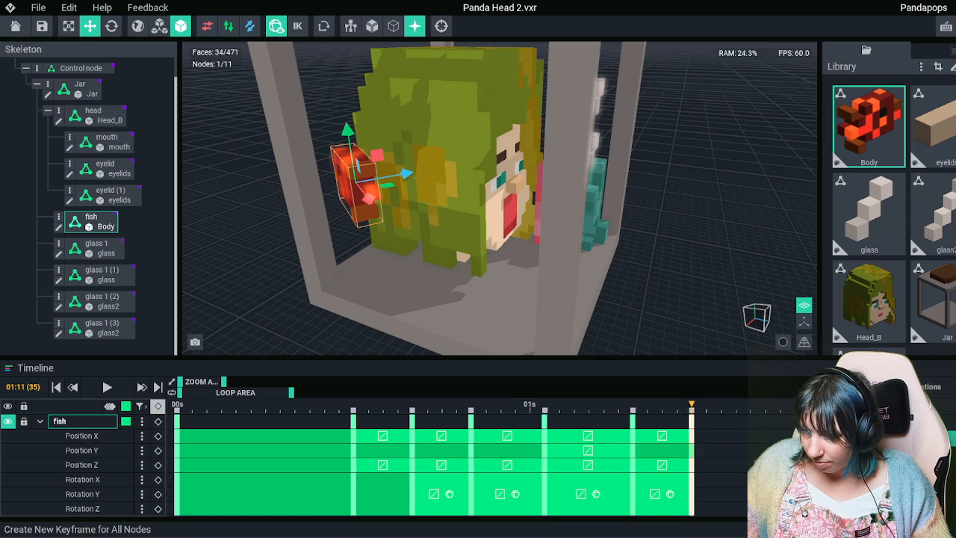
# Move the fish towards the rear corner of the head at frame 41 and rotate it vertically to lie across the back
pyautogui.press('Right')
pyautogui.press('Right')
pyautogui.press('Right')
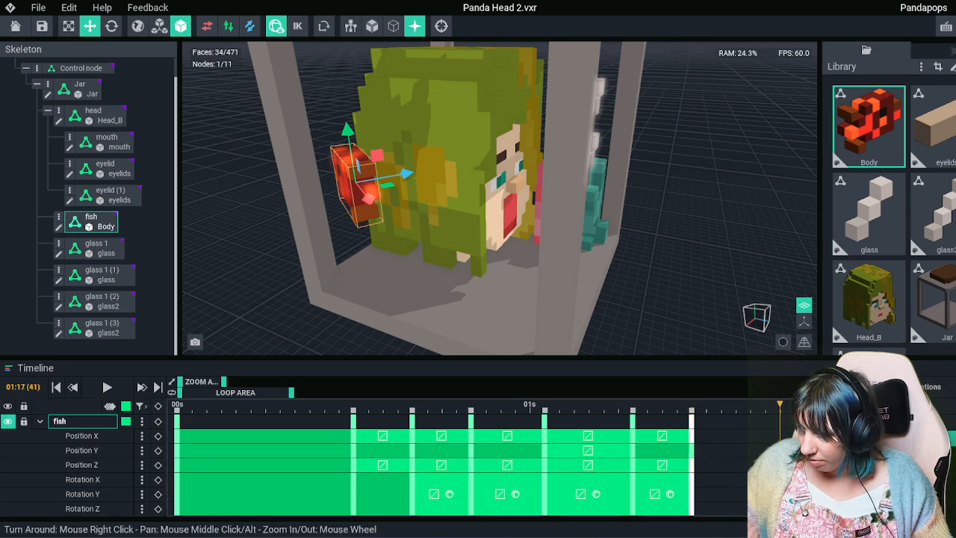
pyautogui.click(242, 254)
pyautogui.click(356, 196)
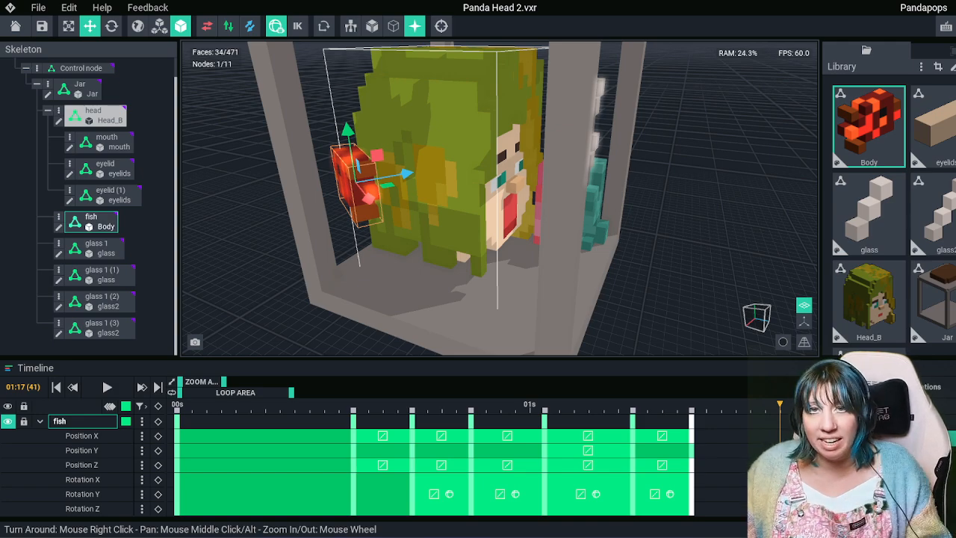
pyautogui.moveTo(374, 217); pyautogui.dragTo(497, 224, button='right')
pyautogui.moveTo(477, 258); pyautogui.dragTo(553, 273, button='right')
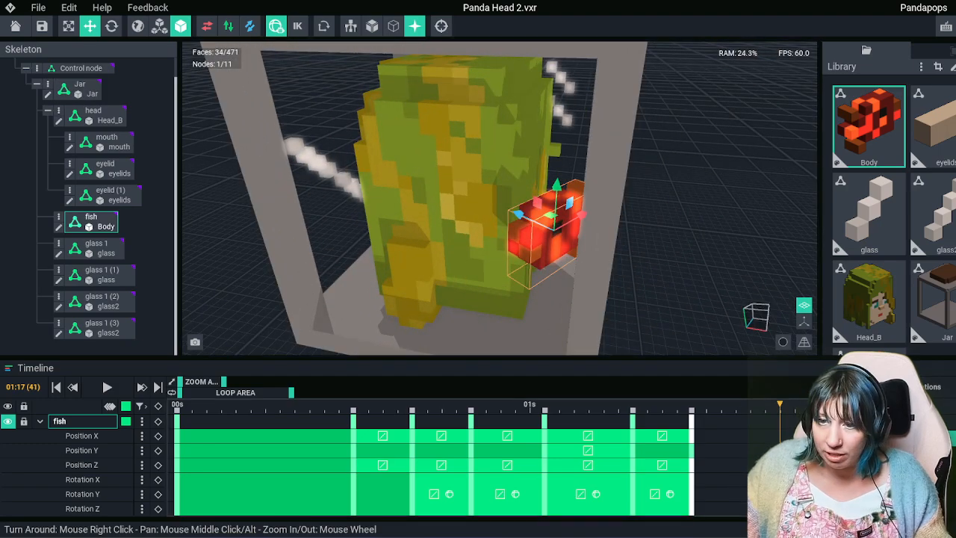
pyautogui.moveTo(580, 216); pyautogui.dragTo(482, 235)
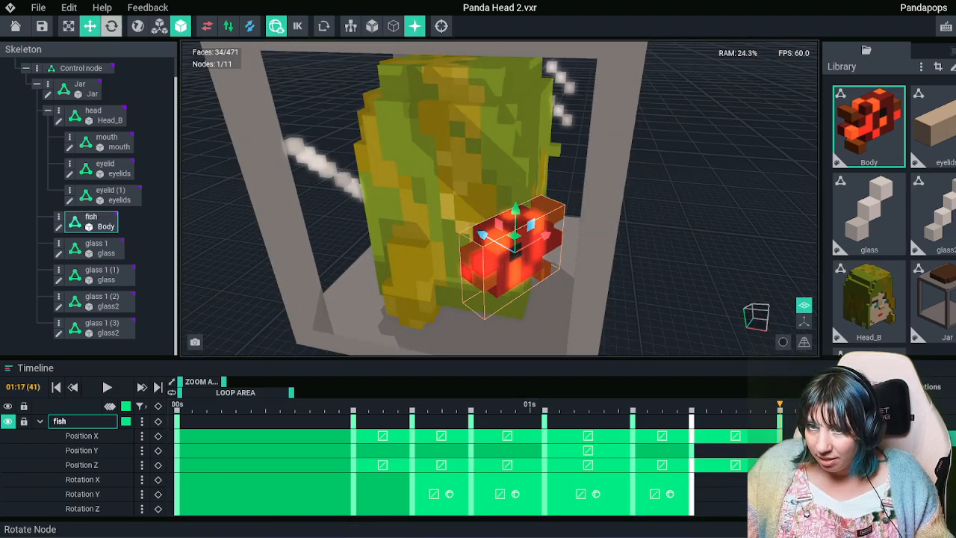
pyautogui.click(111, 26)
pyautogui.moveTo(504, 279); pyautogui.dragTo(462, 282)
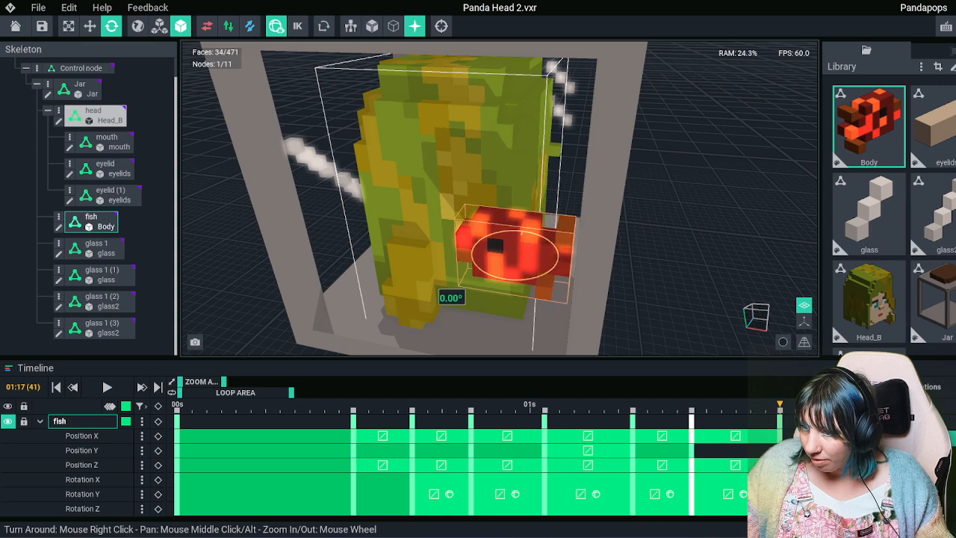
# Slide the fish across behind the head at frame 41 and adjust its distance from the hair
pyautogui.click(90, 26)
pyautogui.moveTo(564, 259); pyautogui.dragTo(394, 224)
pyautogui.moveTo(403, 231); pyautogui.dragTo(531, 271, button='right')
pyautogui.moveTo(444, 162)
pyautogui.mouseDown()
pyautogui.moveTo(461, 170)
pyautogui.moveTo(457, 162)
pyautogui.mouseUp()
pyautogui.moveTo(403, 180); pyautogui.dragTo(468, 196, button='right')
# Move the fish slightly outward from the side of the head at frame 36
pyautogui.press('Left')
pyautogui.press('Left')
pyautogui.moveTo(633, 404); pyautogui.dragTo(707, 404)
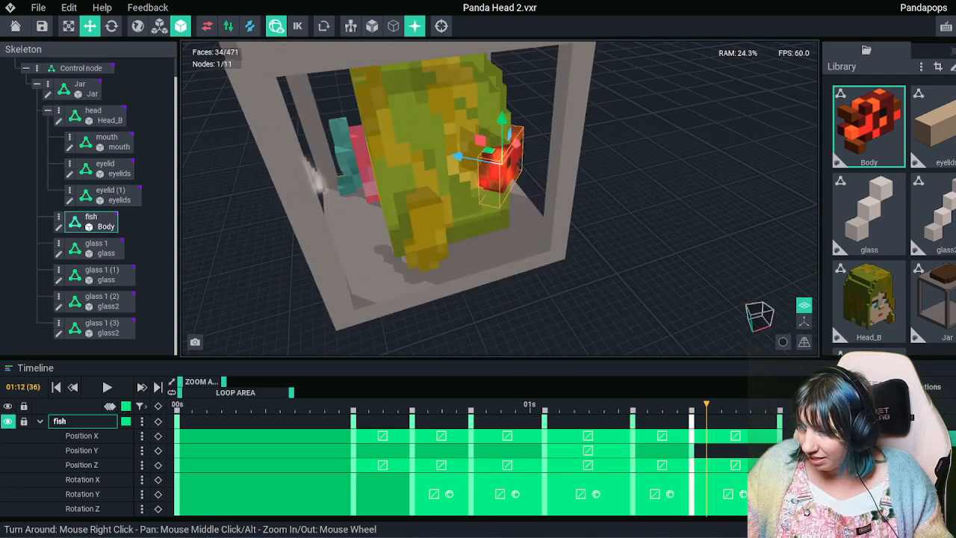
pyautogui.moveTo(457, 157); pyautogui.dragTo(476, 159)
# Adjust the fish's rotation at frame 38 as it rounds the rear corner of the head
pyautogui.press('Left')
pyautogui.press('Right')
pyautogui.press('Right')
pyautogui.press('Right')
pyautogui.press('Right')
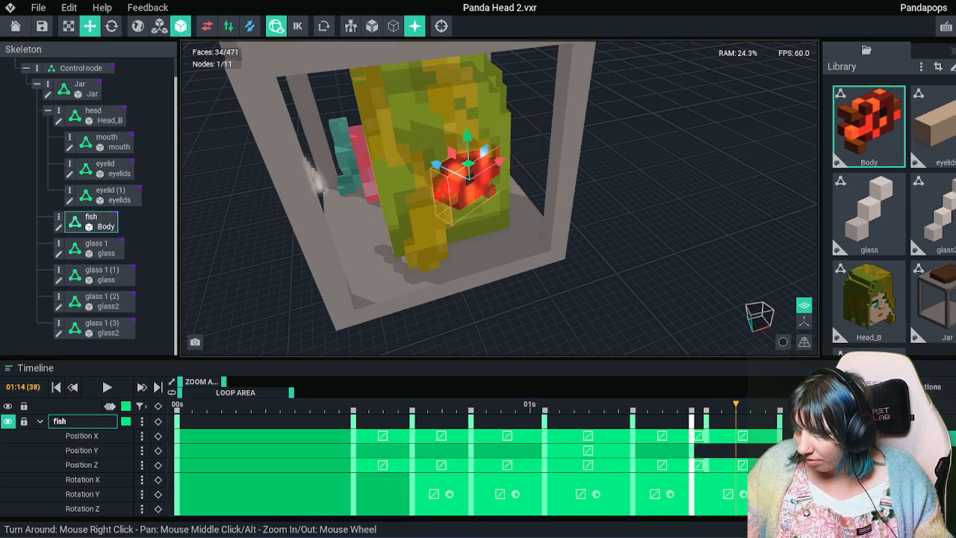
pyautogui.press('Left')
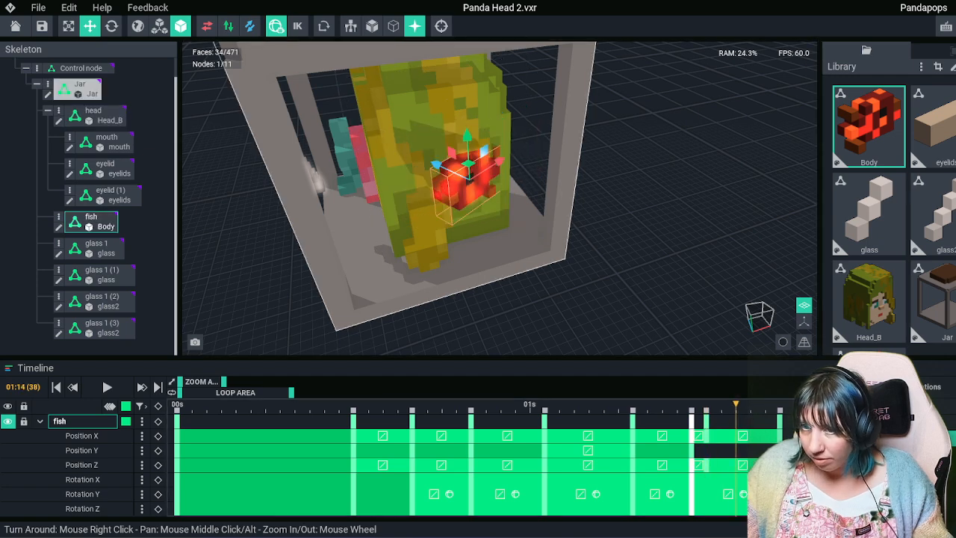
pyautogui.press('e')
pyautogui.moveTo(449, 202)
pyautogui.mouseDown()
pyautogui.moveTo(472, 206)
pyautogui.moveTo(453, 205)
pyautogui.mouseUp()
# Rotate the fish about its vertical axis at frame 41 so it turns towards the opposite side of the head
pyautogui.press('Right')
pyautogui.press('Right')
pyautogui.press('Right')
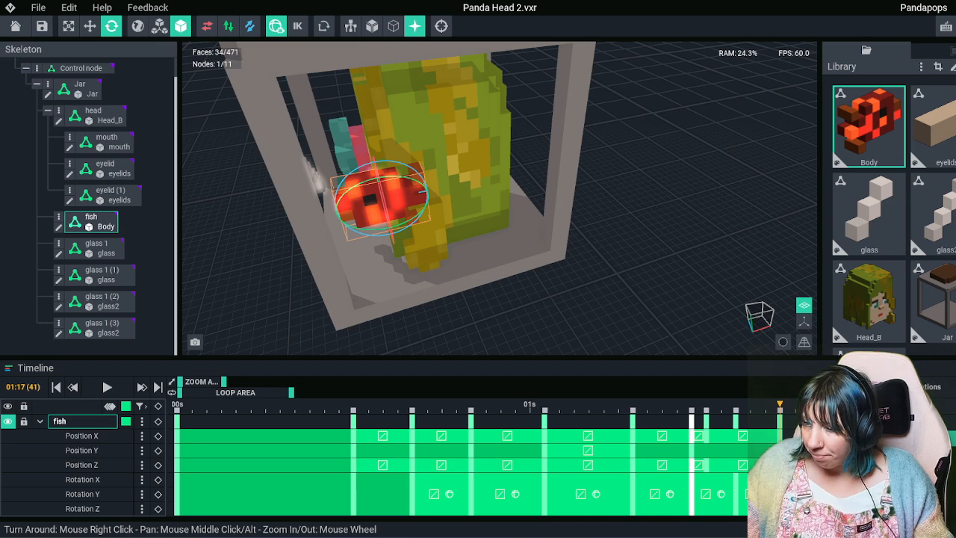
pyautogui.moveTo(385, 222); pyautogui.dragTo(341, 224)
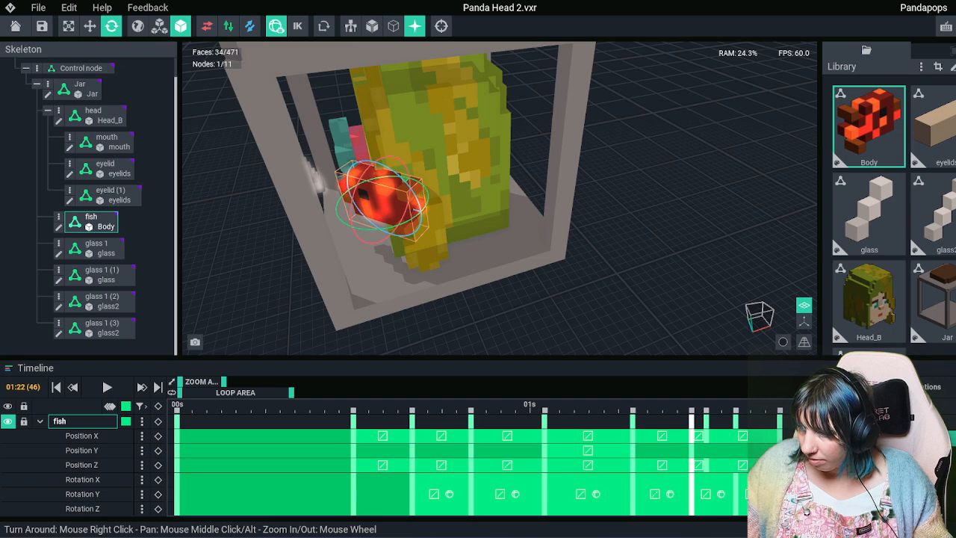
# Move the fish around the far rear corner of the head at frame 44
pyautogui.press('Left')
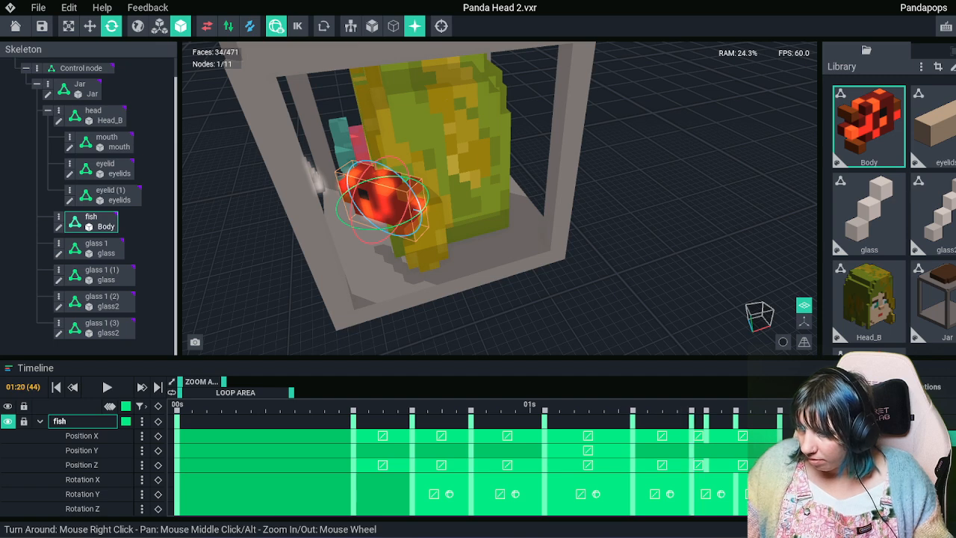
pyautogui.press('Left')
pyautogui.press('Right')
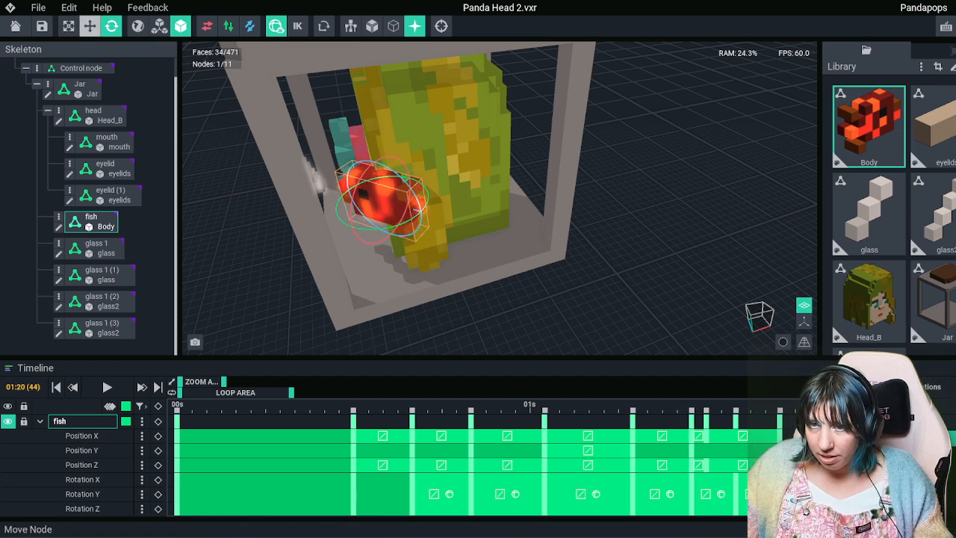
pyautogui.click(90, 26)
pyautogui.moveTo(428, 213); pyautogui.dragTo(395, 205)
pyautogui.moveTo(401, 212)
pyautogui.mouseDown(button='right')
pyautogui.moveTo(367, 220)
pyautogui.moveTo(389, 224)
pyautogui.mouseUp(button='right')
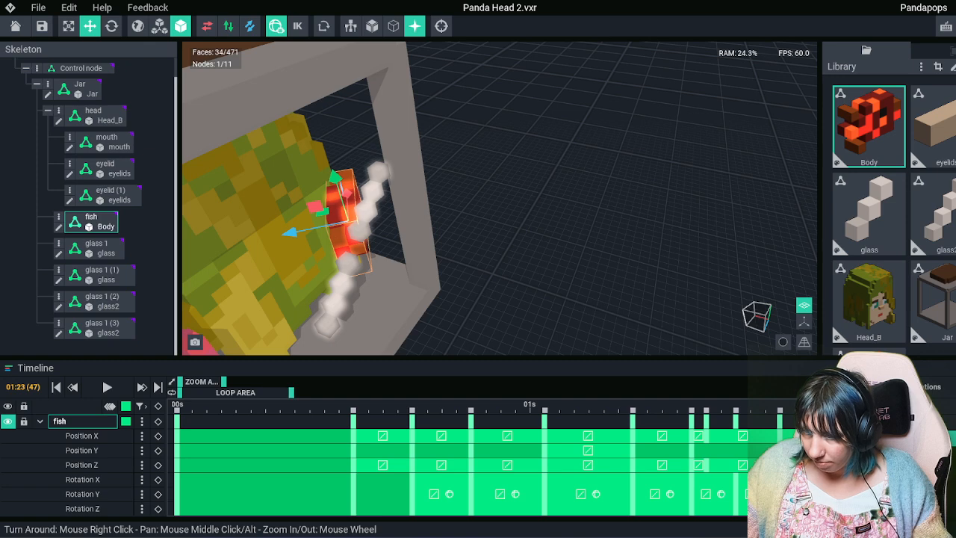
# Shift the timeline's visible range to the later frames and rotate the fish about its vertical axis at frame 47
pyautogui.moveTo(223, 381)
pyautogui.mouseDown()
pyautogui.moveTo(268, 381)
pyautogui.moveTo(240, 381)
pyautogui.mouseUp()
pyautogui.moveTo(284, 202); pyautogui.dragTo(336, 165, button='right')
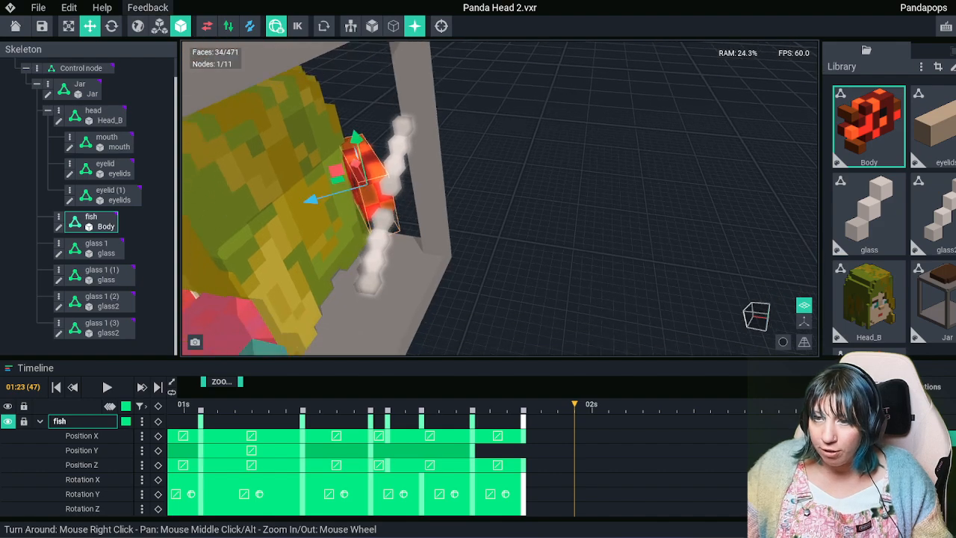
pyautogui.click(111, 27)
pyautogui.moveTo(381, 224); pyautogui.dragTo(452, 239, button='right')
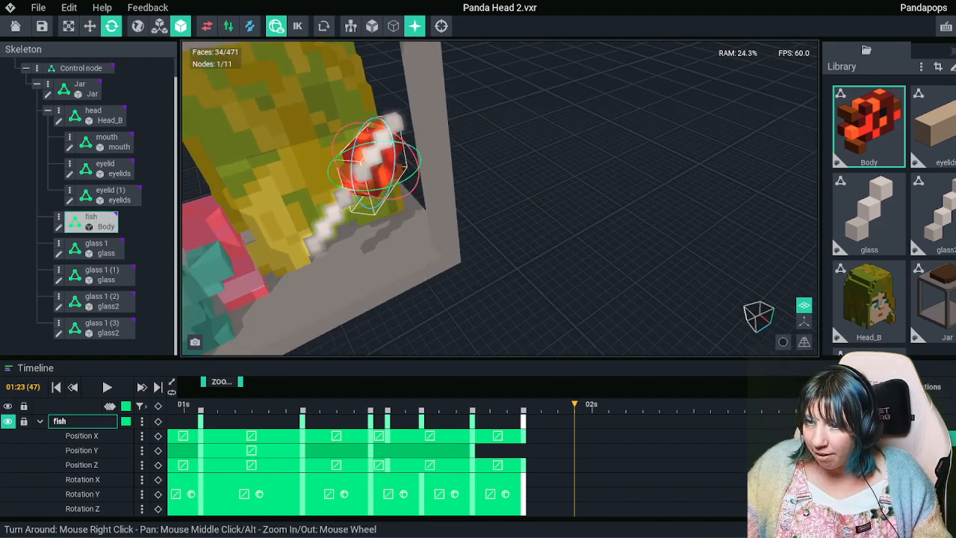
pyautogui.moveTo(390, 189); pyautogui.dragTo(343, 195)
pyautogui.click(89, 27)
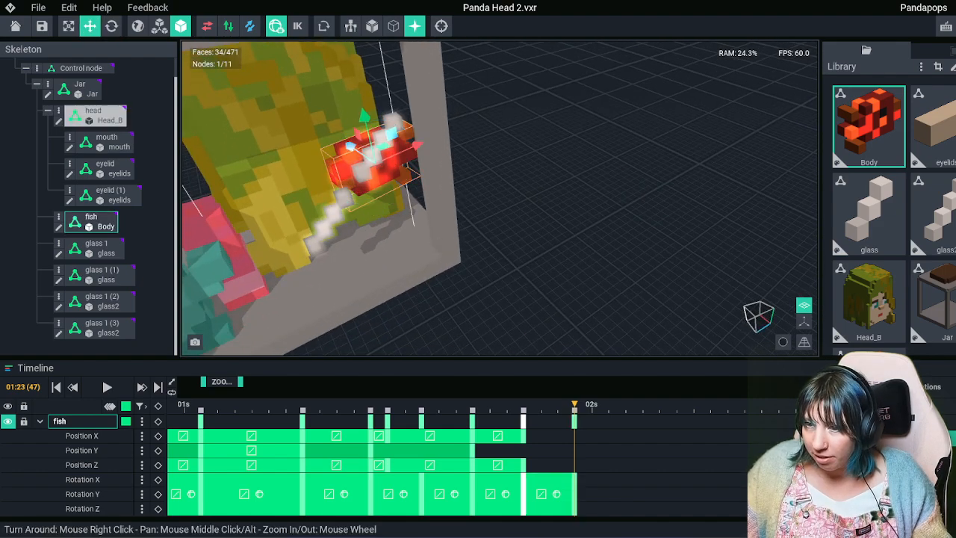
# Move the fish forward along the far side of the head at frame 47 and raise it
pyautogui.moveTo(417, 144); pyautogui.dragTo(293, 196)
pyautogui.moveTo(292, 195); pyautogui.dragTo(515, 196, button='right')
pyautogui.moveTo(557, 238); pyautogui.dragTo(551, 222, button='right')
pyautogui.moveTo(610, 174); pyautogui.dragTo(616, 116)
# Refine the raised fish's rotation beside the head and retime that keyframe to frame 48
pyautogui.click(111, 26)
pyautogui.moveTo(631, 185); pyautogui.dragTo(584, 180)
pyautogui.moveTo(713, 183); pyautogui.dragTo(551, 228, button='right')
pyautogui.moveTo(419, 197); pyautogui.dragTo(457, 200)
pyautogui.moveTo(574, 404)
pyautogui.mouseDown()
pyautogui.moveTo(473, 404)
pyautogui.moveTo(591, 405)
pyautogui.mouseUp()
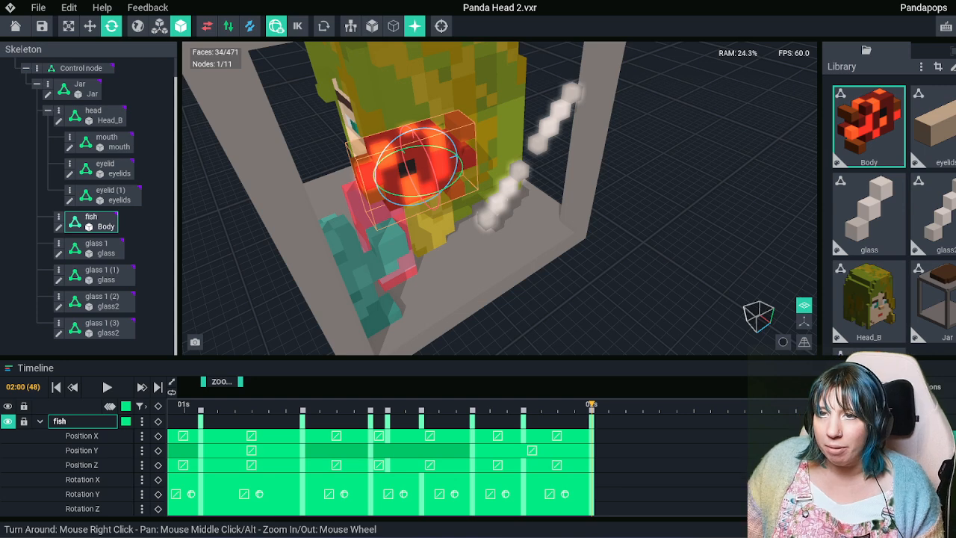
# Rotate the fish about its vertical axis at frame 52 so it begins turning towards the front of the face
pyautogui.moveTo(591, 403); pyautogui.dragTo(642, 404)
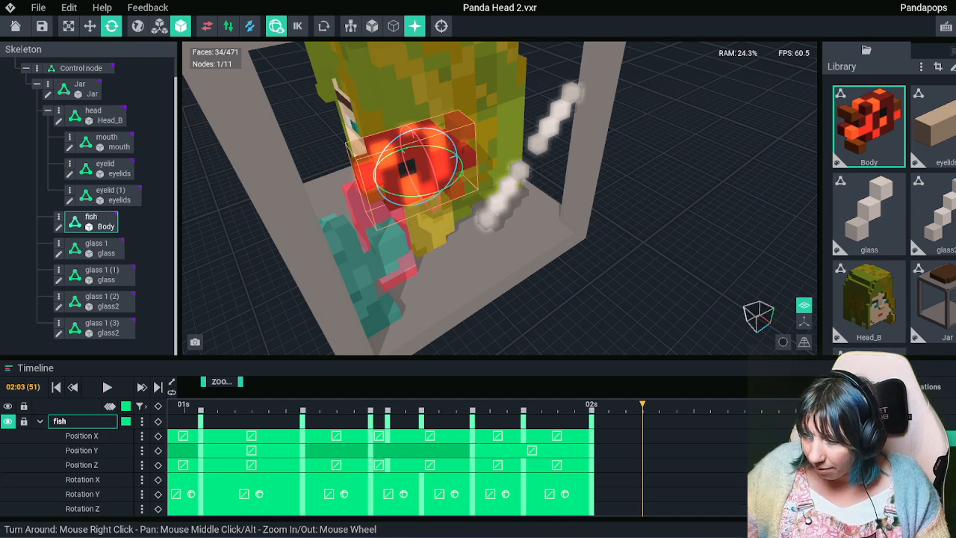
pyautogui.press('Right')
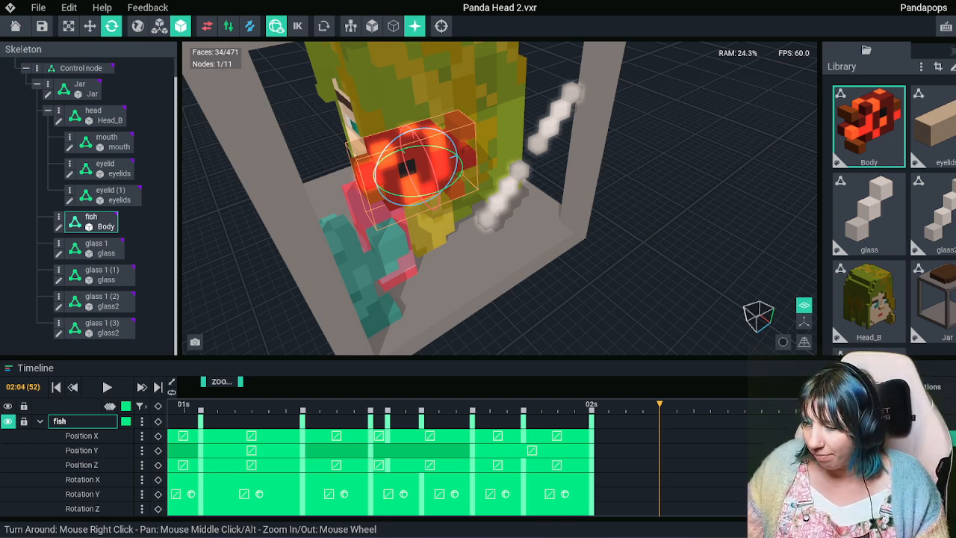
pyautogui.moveTo(659, 404)
pyautogui.mouseDown()
pyautogui.moveTo(609, 404)
pyautogui.moveTo(659, 404)
pyautogui.mouseUp()
pyautogui.moveTo(582, 277); pyautogui.dragTo(661, 272, button='right')
pyautogui.moveTo(336, 202); pyautogui.dragTo(455, 192, button='right')
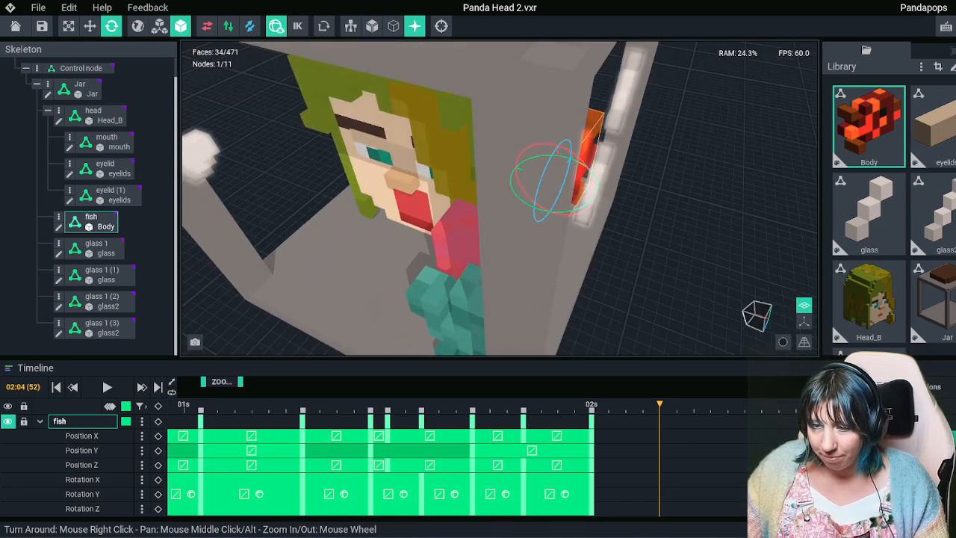
pyautogui.moveTo(523, 196); pyautogui.dragTo(635, 187, button='right')
pyautogui.moveTo(694, 161); pyautogui.dragTo(664, 167)
# Move the fish forward beside the face at frame 52 and start adjusting its rotation
pyautogui.click(90, 26)
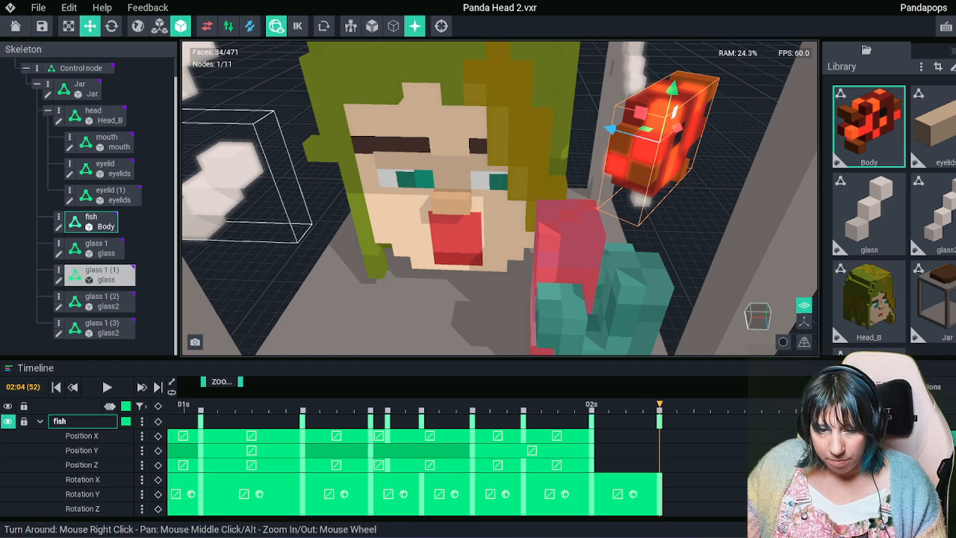
pyautogui.moveTo(677, 128); pyautogui.dragTo(636, 163)
pyautogui.click(111, 26)
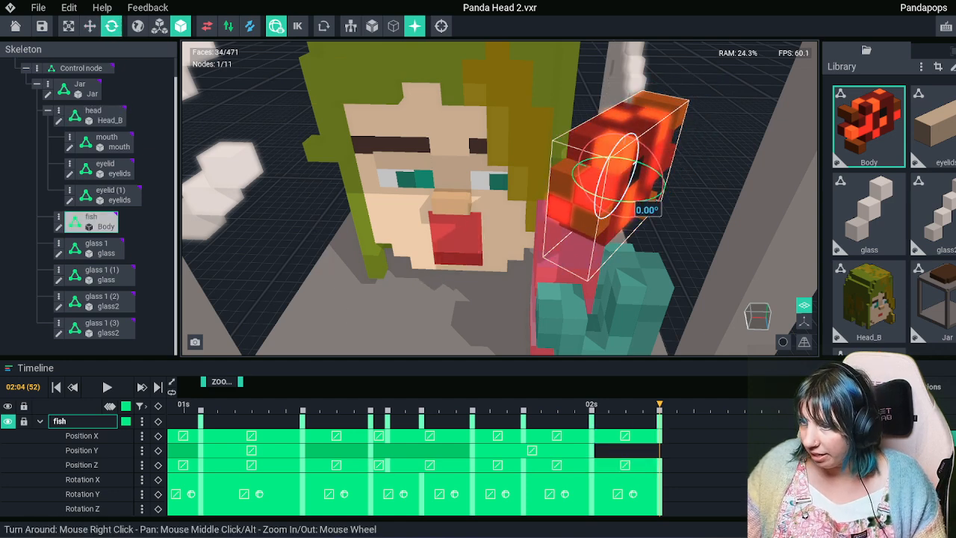
# Turn the fish sideways, move it in front of the face, and create a keyframe for all nodes at 02:04 (frame 52)
pyautogui.moveTo(626, 202); pyautogui.dragTo(575, 198)
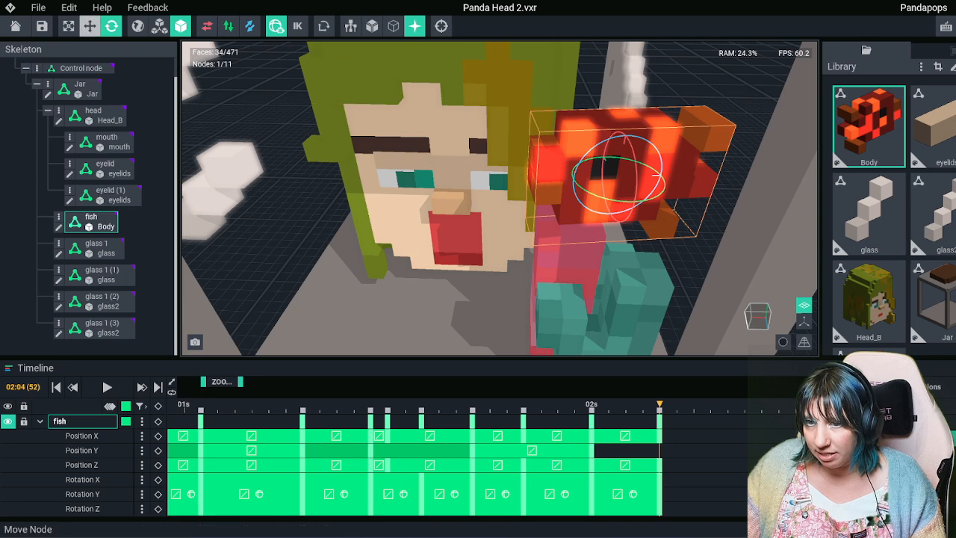
pyautogui.click(90, 26)
pyautogui.moveTo(667, 175); pyautogui.dragTo(576, 173)
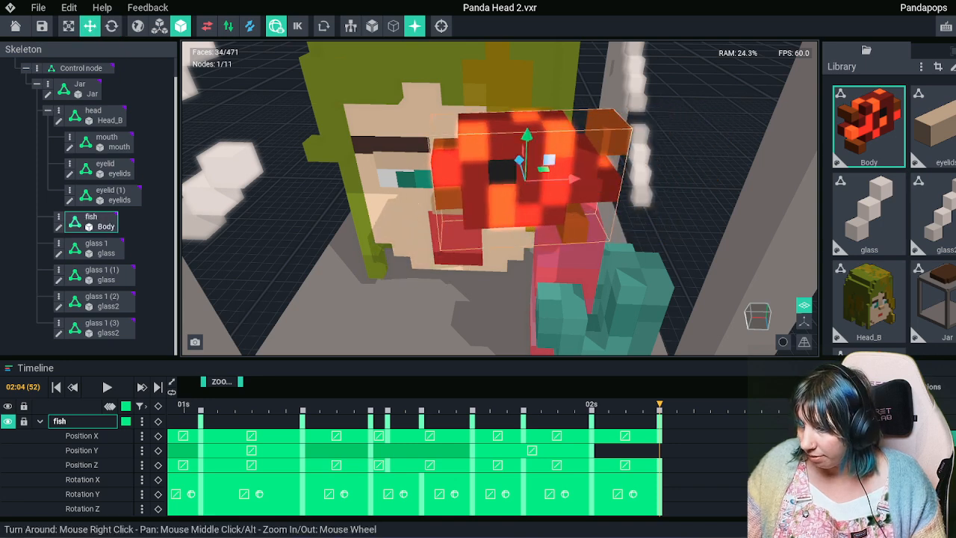
pyautogui.moveTo(582, 406); pyautogui.dragTo(659, 405)
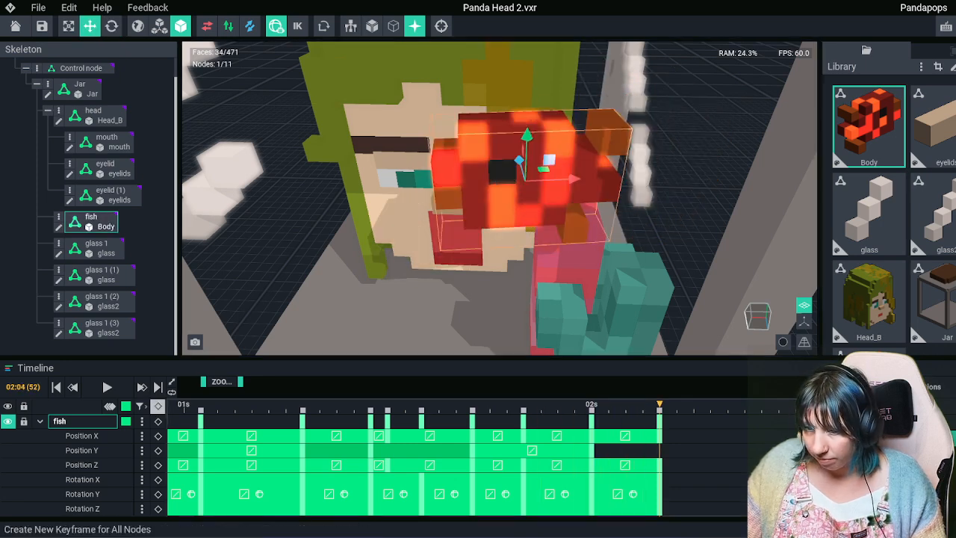
pyautogui.click(158, 406)
# Rotate and reposition the fish in front of the nose and mouth at 02:09 (frame 57)
pyautogui.click(745, 405)
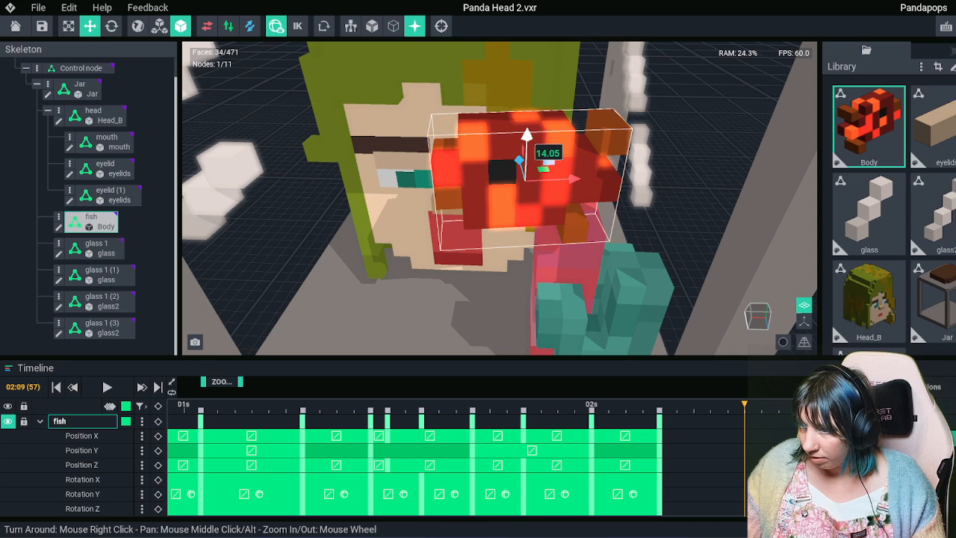
pyautogui.click(112, 26)
pyautogui.moveTo(523, 179); pyautogui.dragTo(489, 193)
pyautogui.click(90, 27)
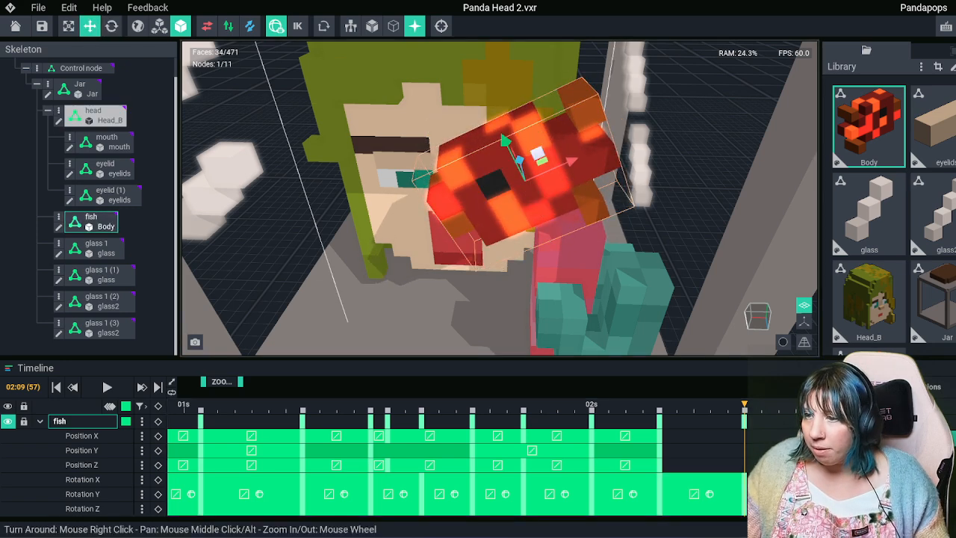
pyautogui.moveTo(509, 155); pyautogui.dragTo(528, 184)
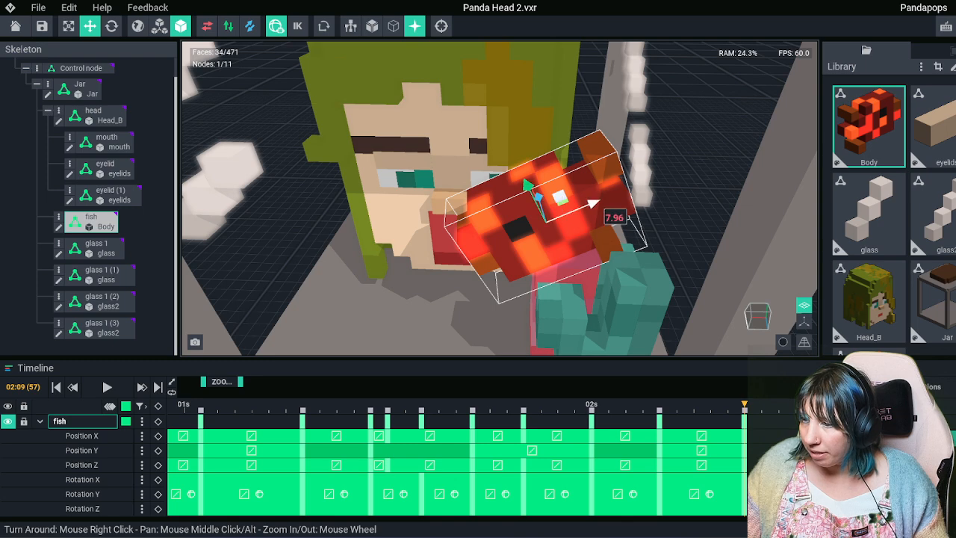
pyautogui.moveTo(595, 209); pyautogui.dragTo(477, 245)
pyautogui.click(111, 26)
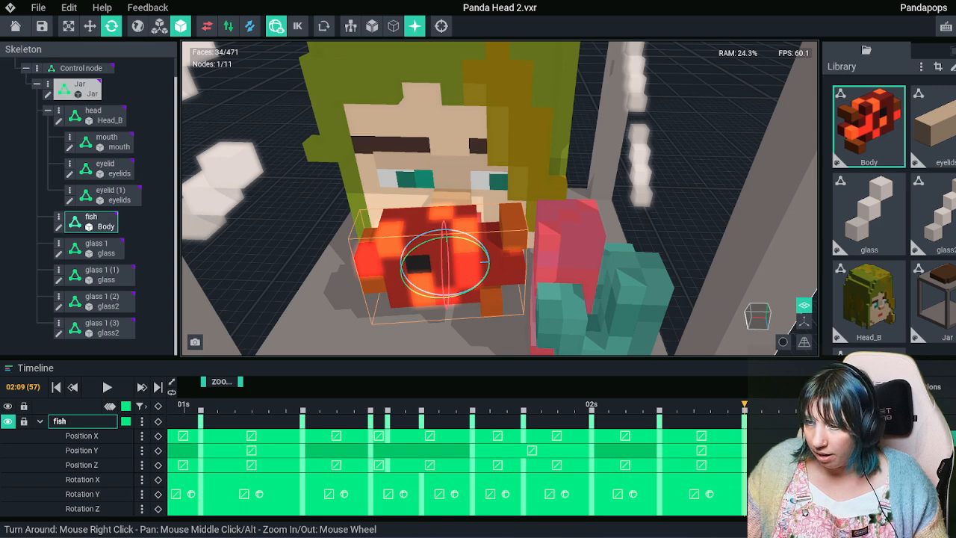
pyautogui.moveTo(610, 190); pyautogui.dragTo(610, 195, button='right')
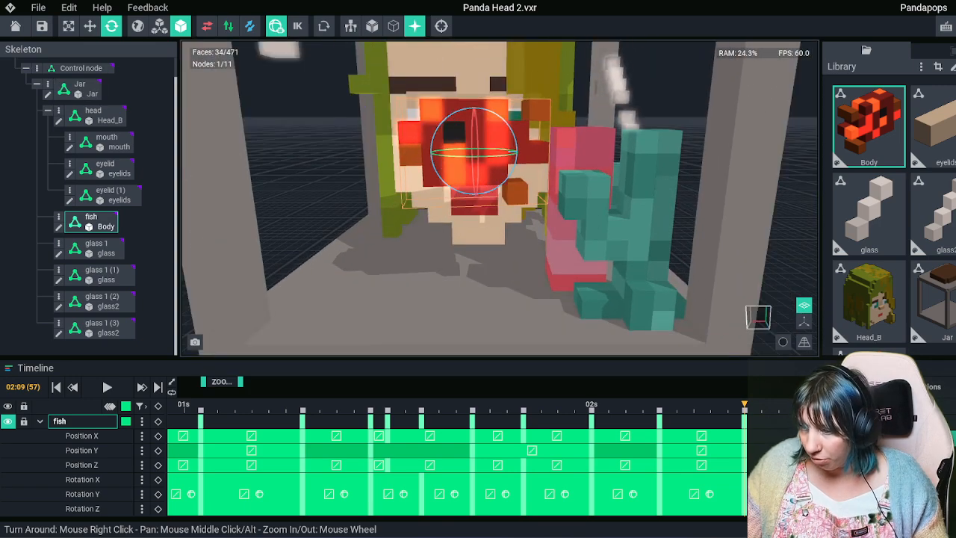
# Widen the timeline's zoom area and scrub through the beginning of the fish animation
pyautogui.moveTo(539, 409); pyautogui.dragTo(762, 409)
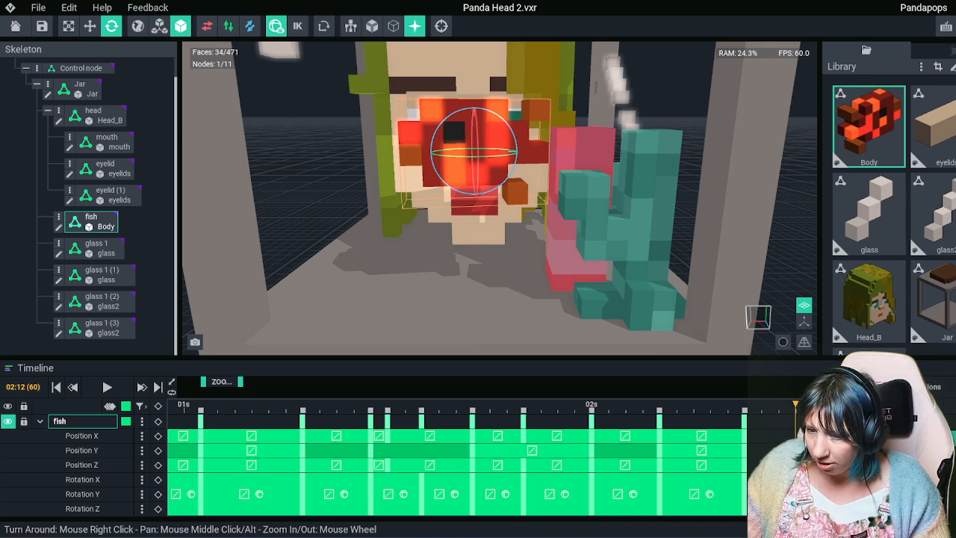
pyautogui.moveTo(241, 382); pyautogui.dragTo(179, 381)
pyautogui.click(303, 410)
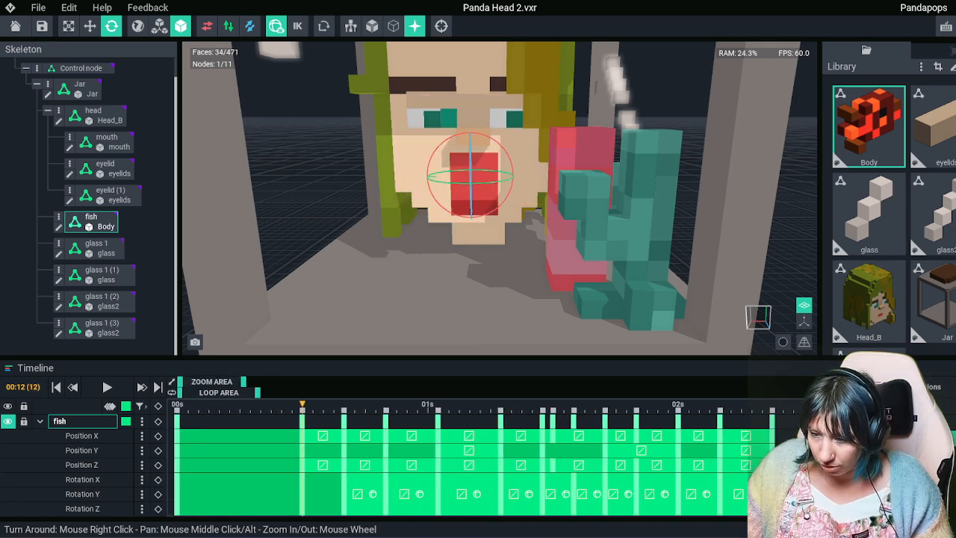
pyautogui.moveTo(302, 409); pyautogui.dragTo(386, 409)
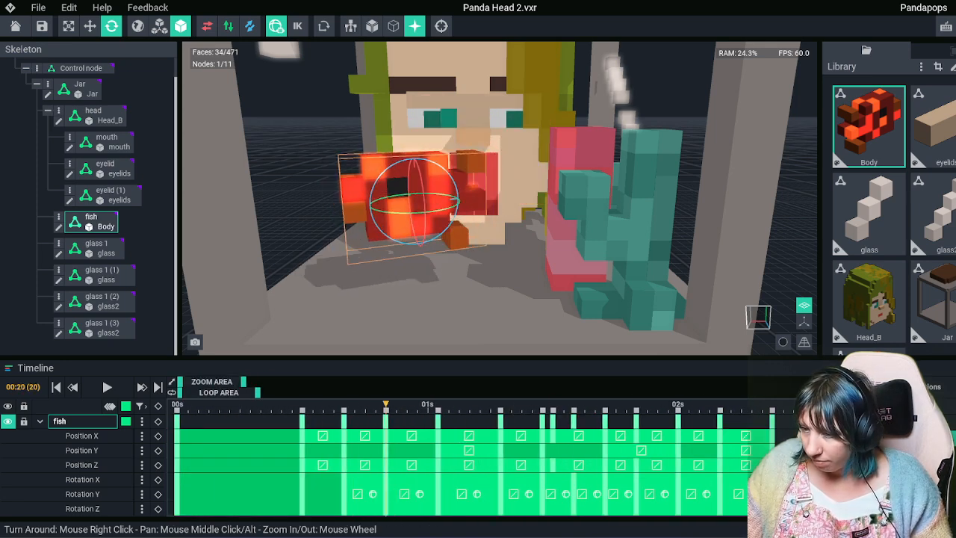
# Switch to the other animation and copy the fish's keyframe at 00:01
pyautogui.click(889, 422)
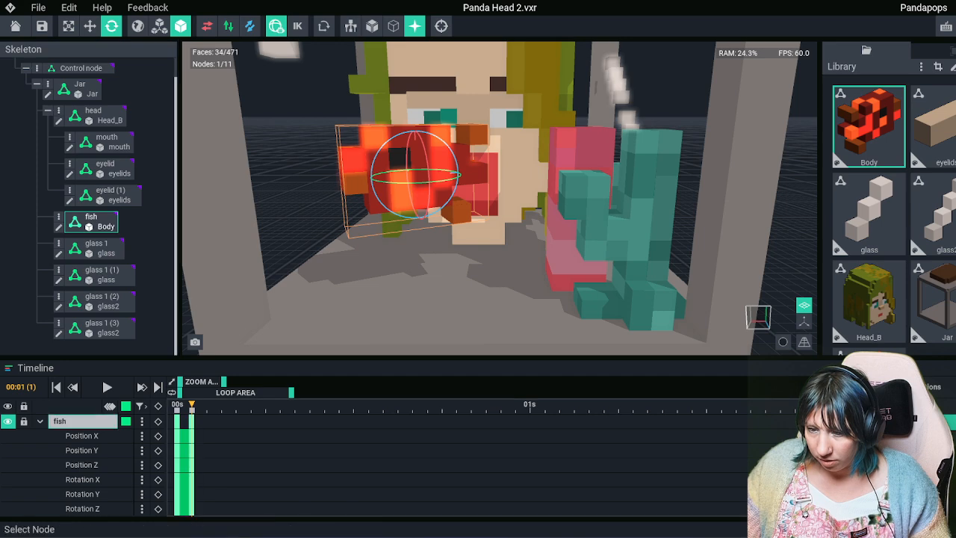
pyautogui.click(39, 421)
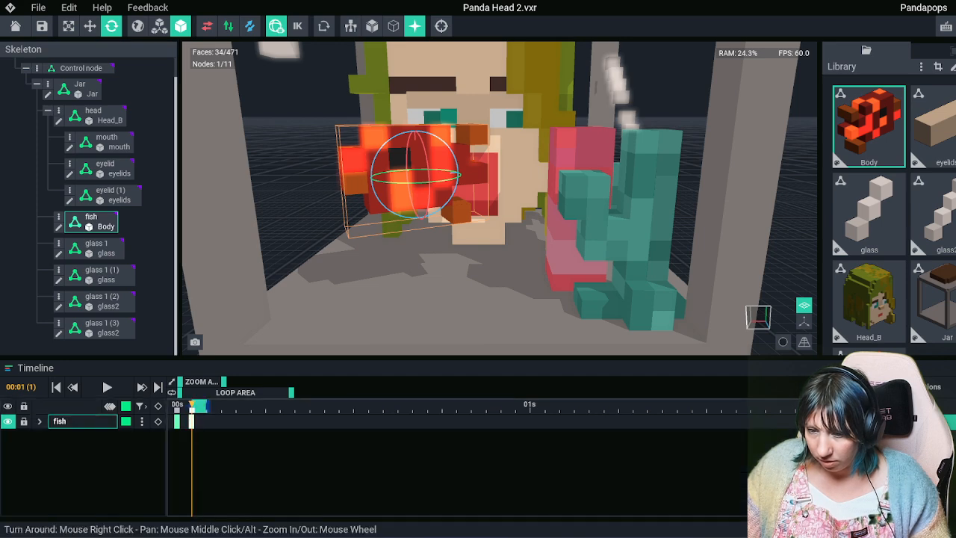
pyautogui.rightClick(192, 420)
pyautogui.click(208, 302)
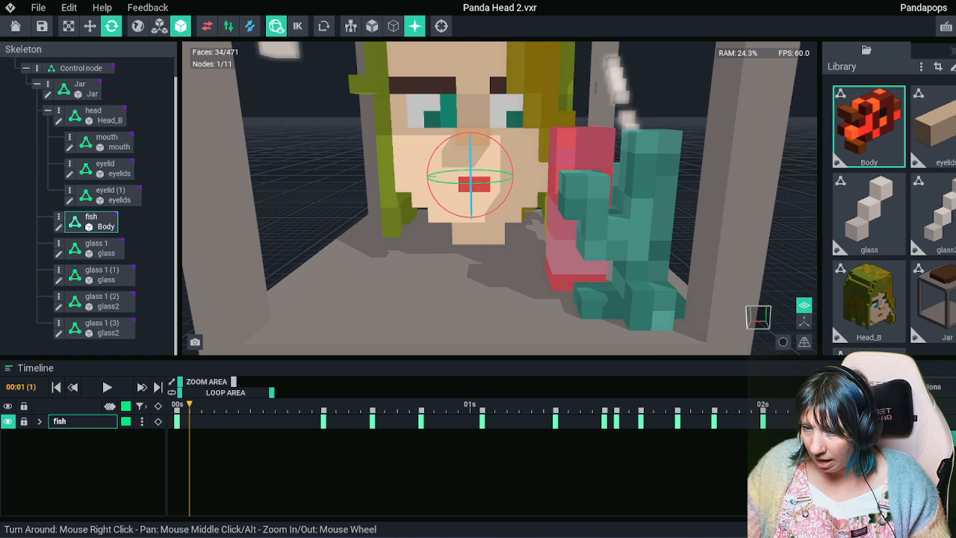
# Extend the timeline's zoom area in the swimming animation and paste the copied fish keyframe at 02:11 (frame 59)
pyautogui.moveTo(234, 381); pyautogui.dragTo(272, 381)
pyautogui.click(470, 405)
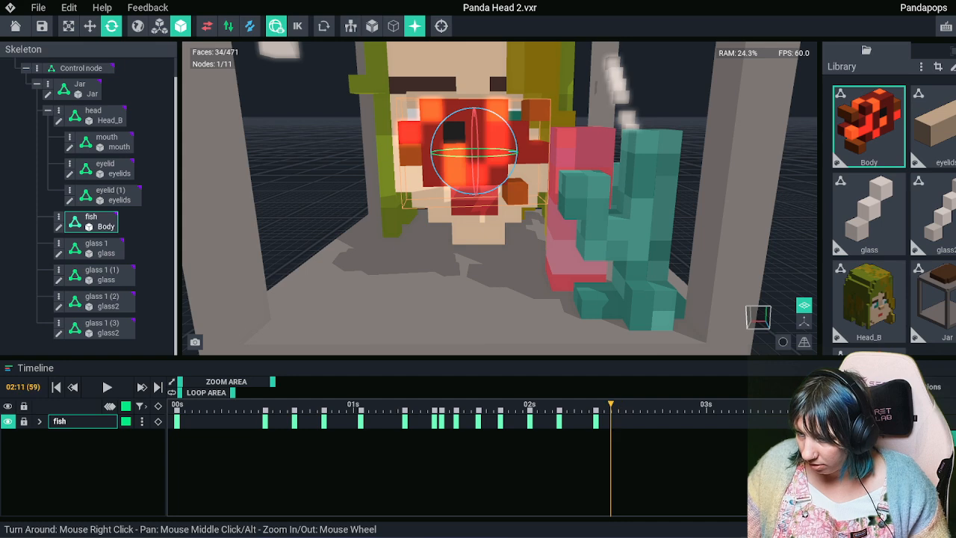
pyautogui.hotkey('ctrl', 'v')
pyautogui.press('Left')
pyautogui.press('Left')
pyautogui.press('Right')
pyautogui.press('Right')
pyautogui.press('Right')
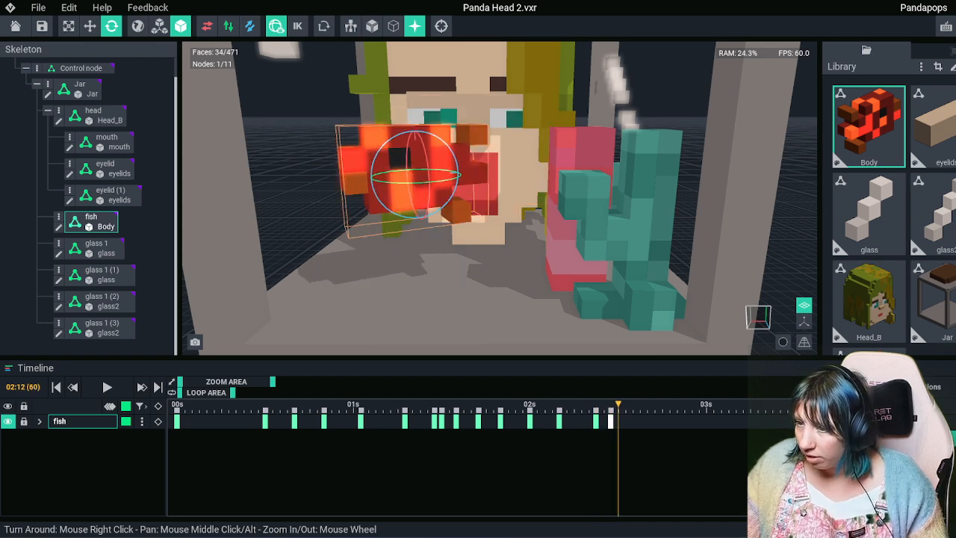
# Play back the full jar animation with nothing selected to check the fish's movement
pyautogui.moveTo(633, 404)
pyautogui.mouseDown()
pyautogui.moveTo(176, 405)
pyautogui.moveTo(640, 405)
pyautogui.mouseUp()
pyautogui.scroll(-6, 602, 184)
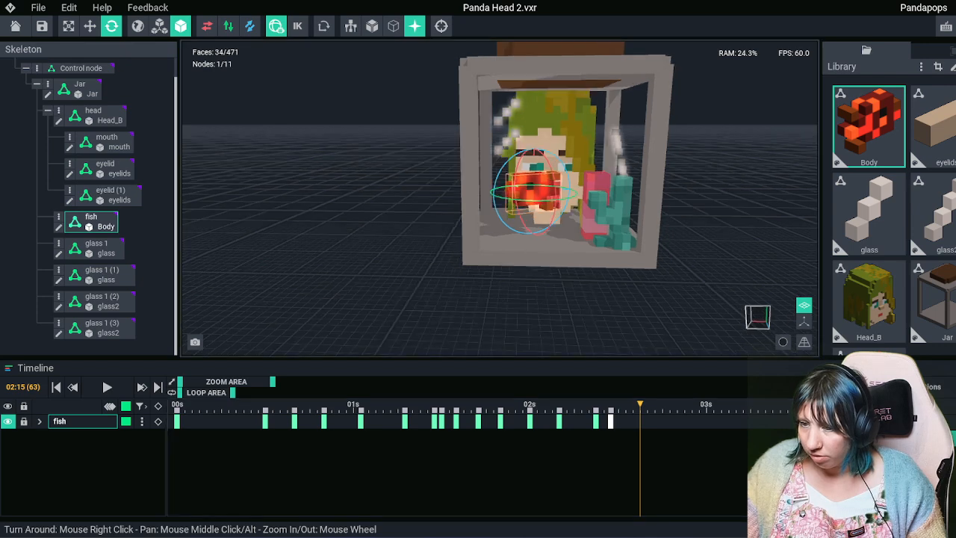
pyautogui.click(107, 387)
pyautogui.scroll(-2, 610, 179)
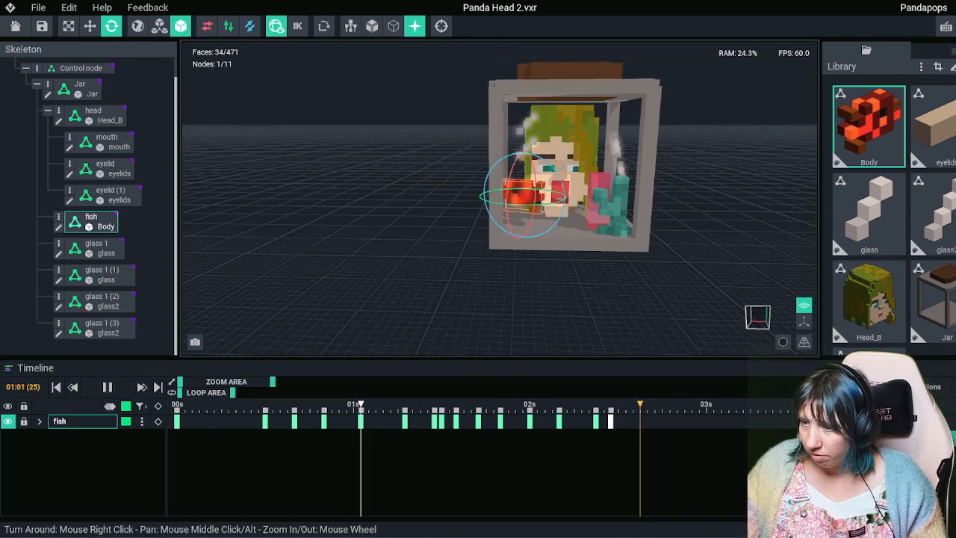
pyautogui.click(709, 200)
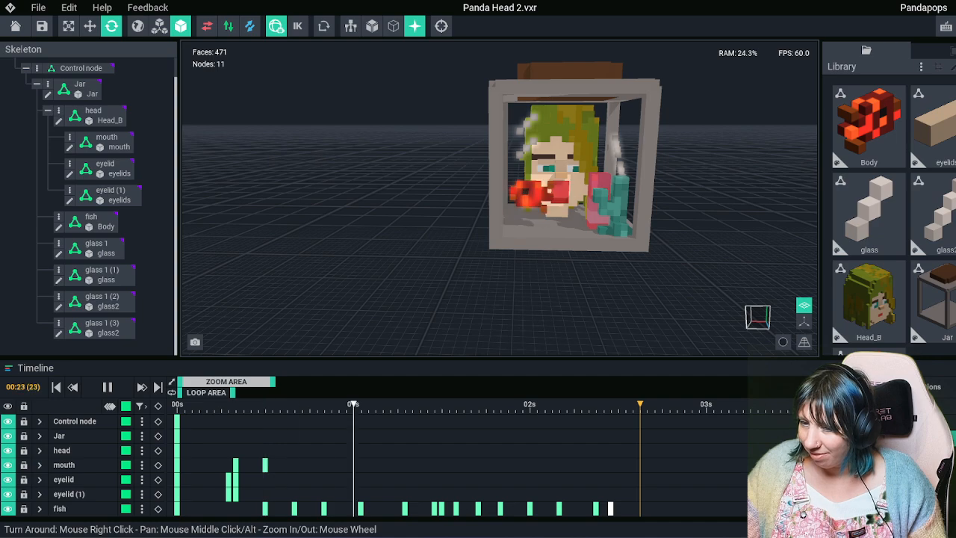
pyautogui.click(108, 387)
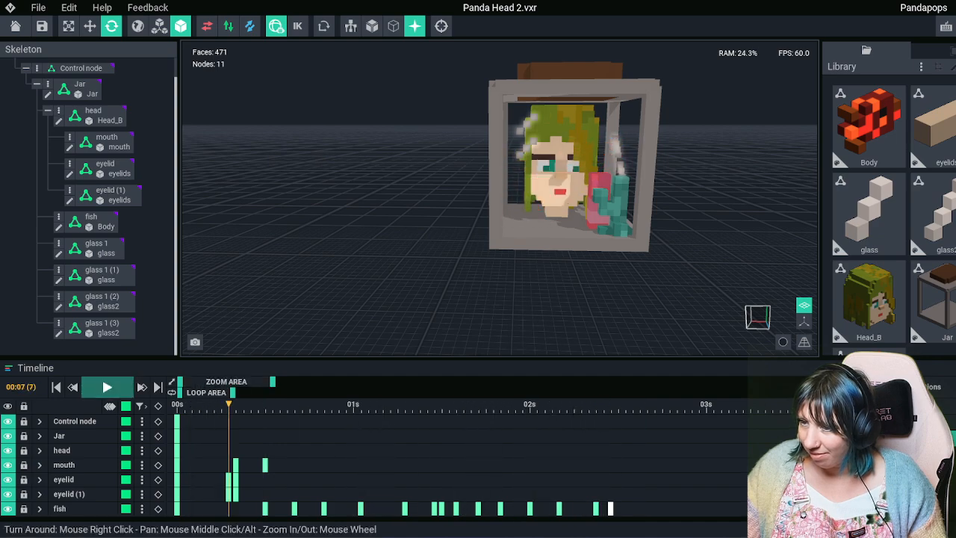
# Try adding a keyframe to the first eyelid at 00:20 and raising the eyelid slightly
pyautogui.moveTo(552, 239); pyautogui.dragTo(486, 243, button='right')
pyautogui.scroll(3, 485, 242)
pyautogui.scroll(3, 486, 224)
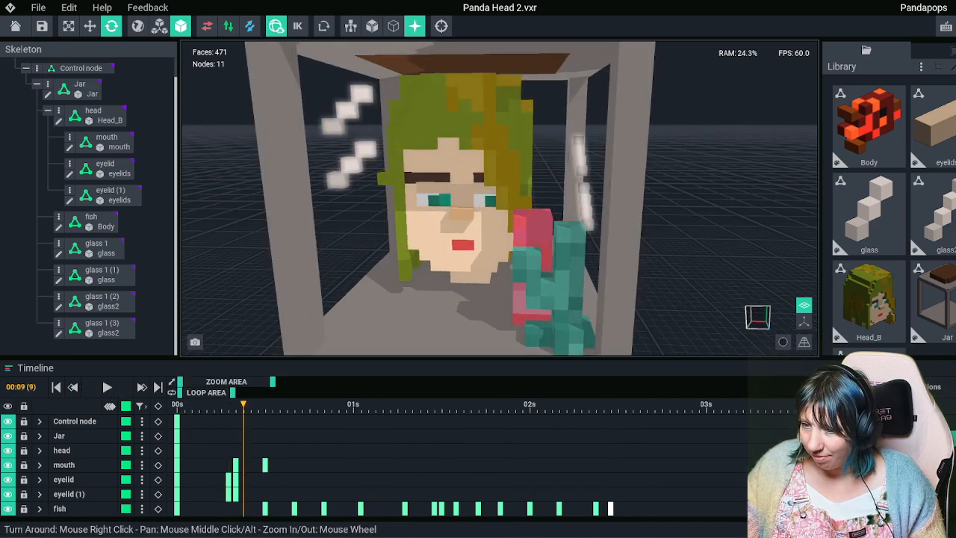
pyautogui.moveTo(243, 405); pyautogui.dragTo(324, 404)
pyautogui.click(439, 188)
pyautogui.moveTo(430, 243); pyautogui.dragTo(449, 230, button='right')
pyautogui.scroll(4, 449, 257)
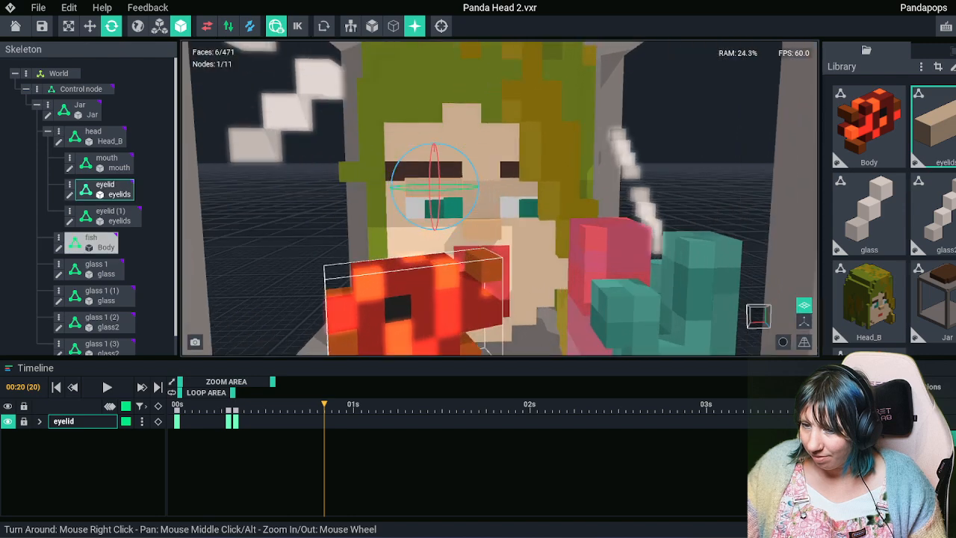
pyautogui.click(157, 422)
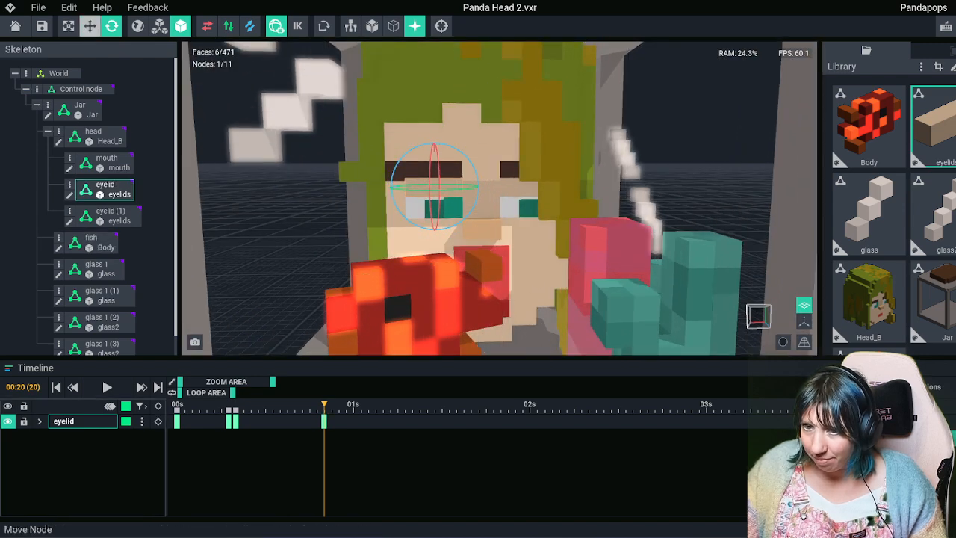
pyautogui.click(90, 26)
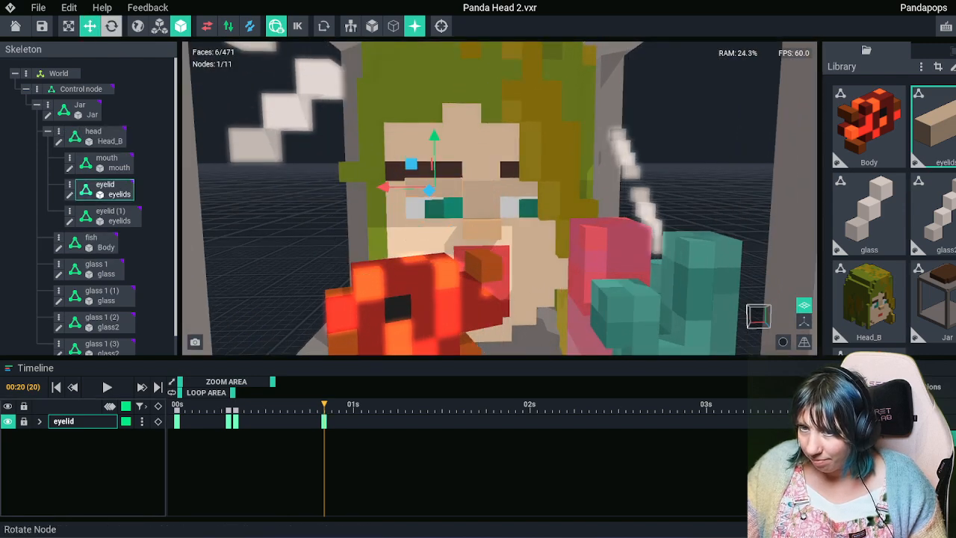
pyautogui.moveTo(435, 137); pyautogui.dragTo(434, 132)
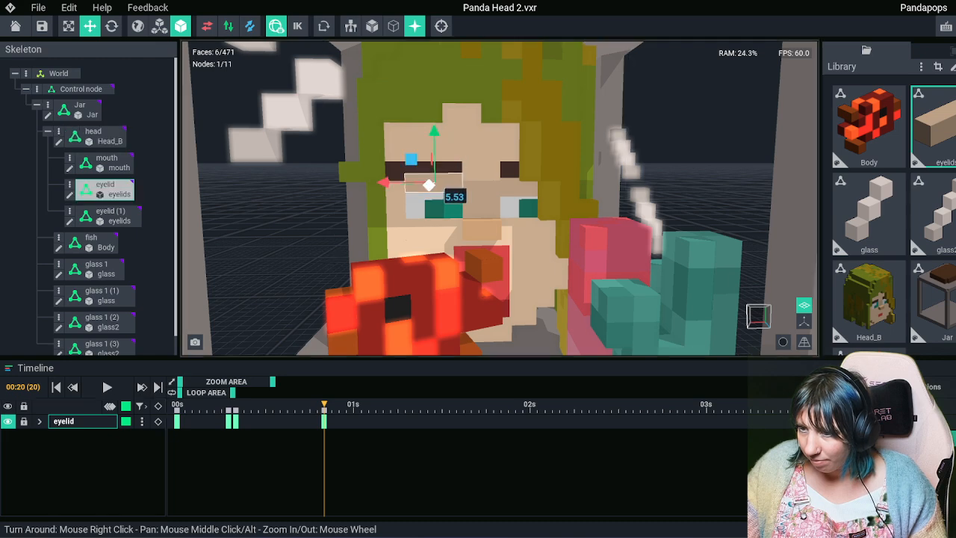
# Try rotating the first eyelid at 00:20 to angle it over the eye
pyautogui.click(112, 26)
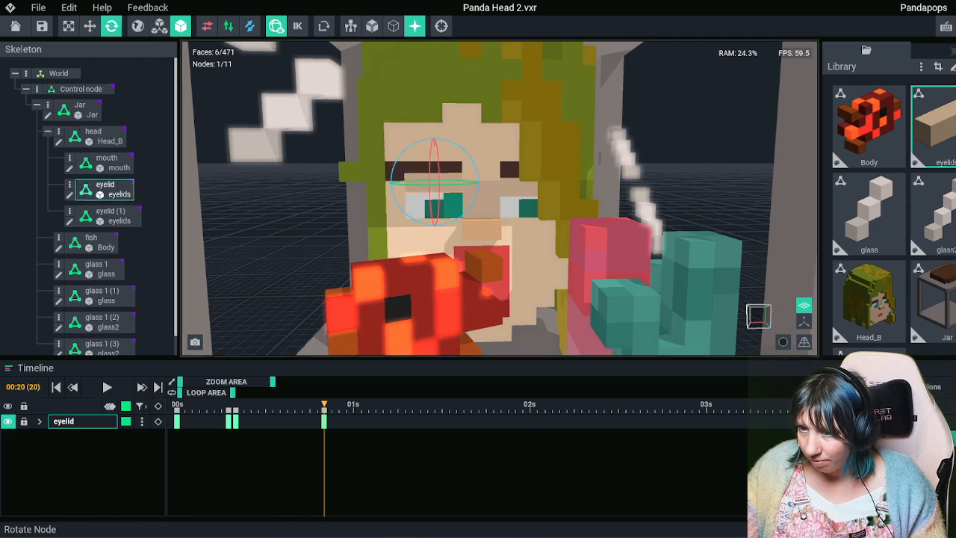
pyautogui.moveTo(436, 191); pyautogui.dragTo(572, 203, button='right')
pyautogui.scroll(3, 455, 195)
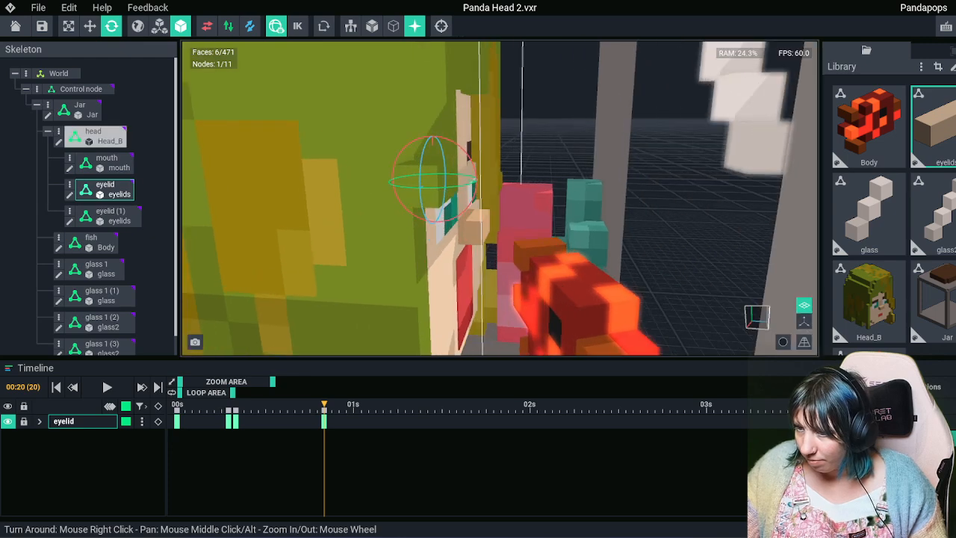
pyautogui.moveTo(456, 196)
pyautogui.mouseDown(button='right')
pyautogui.moveTo(418, 195)
pyautogui.moveTo(471, 200)
pyautogui.mouseUp(button='right')
pyautogui.moveTo(472, 199); pyautogui.dragTo(468, 180)
# Scrub back and play the animation to check the eyelid's movement from the front
pyautogui.moveTo(324, 404); pyautogui.dragTo(287, 404)
pyautogui.moveTo(478, 202); pyautogui.dragTo(415, 196, button='right')
pyautogui.scroll(-5, 415, 196)
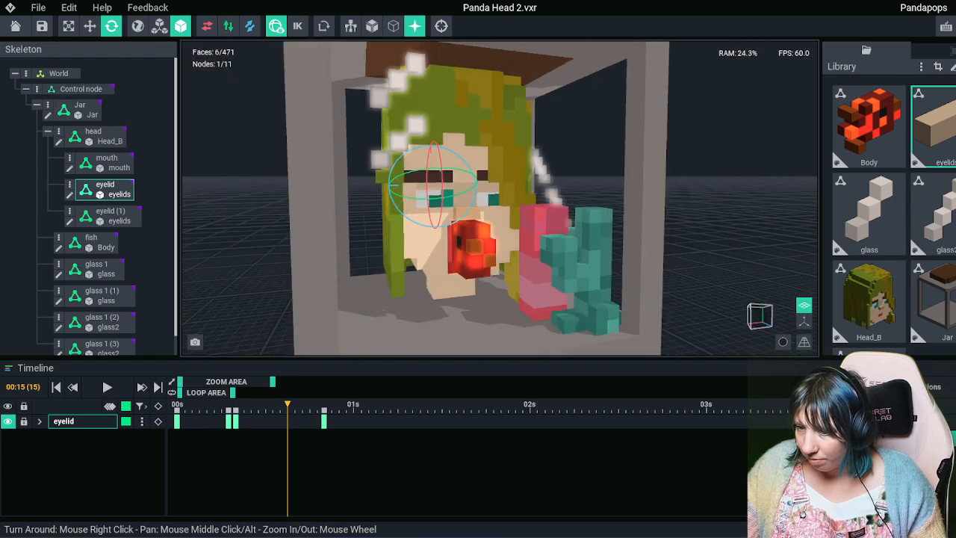
pyautogui.moveTo(288, 404); pyautogui.dragTo(200, 404)
pyautogui.click(107, 386)
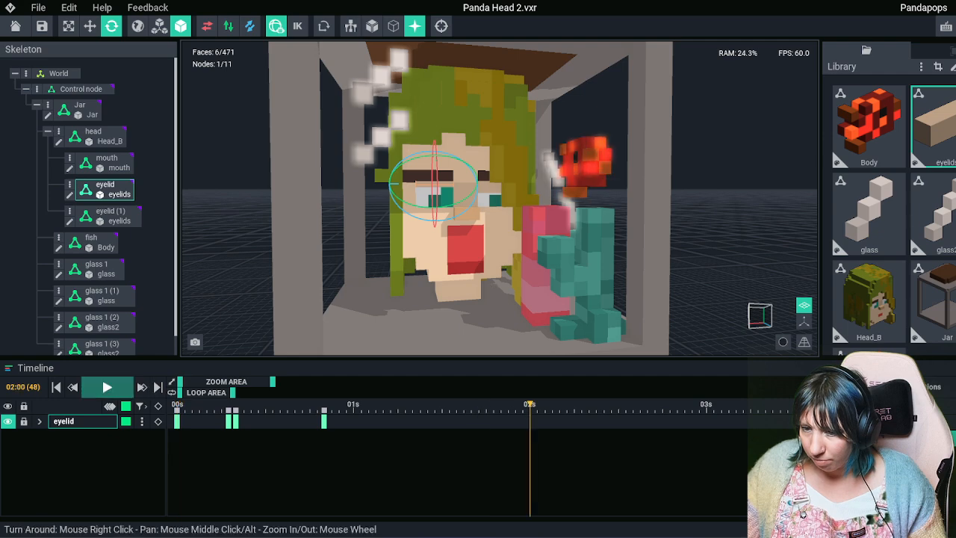
pyautogui.click(106, 387)
# Copy the eyelid's keyframe at 00:08 and create a keyframe for all nodes at 00:18
pyautogui.rightClick(236, 421)
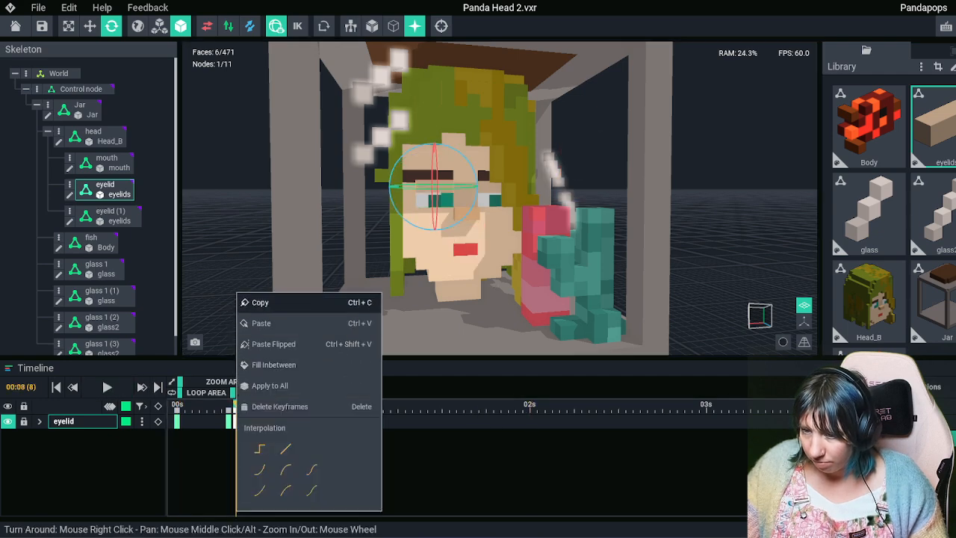
pyautogui.click(256, 302)
pyautogui.moveTo(237, 405)
pyautogui.mouseDown()
pyautogui.moveTo(316, 405)
pyautogui.moveTo(160, 405)
pyautogui.moveTo(324, 405)
pyautogui.moveTo(230, 404)
pyautogui.moveTo(295, 404)
pyautogui.mouseUp()
pyautogui.rightClick(236, 420)
pyautogui.click(261, 302)
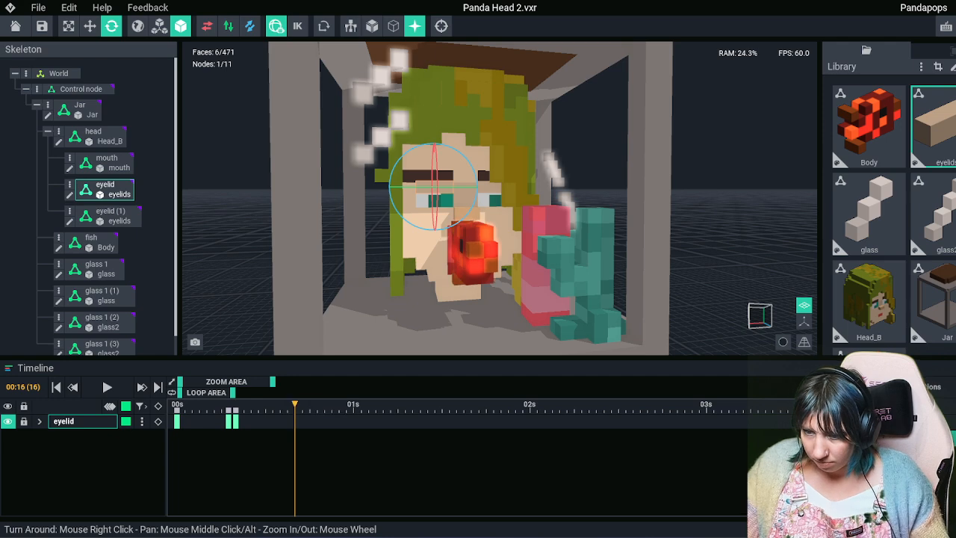
pyautogui.press('Right')
pyautogui.press('Right')
pyautogui.click(157, 406)
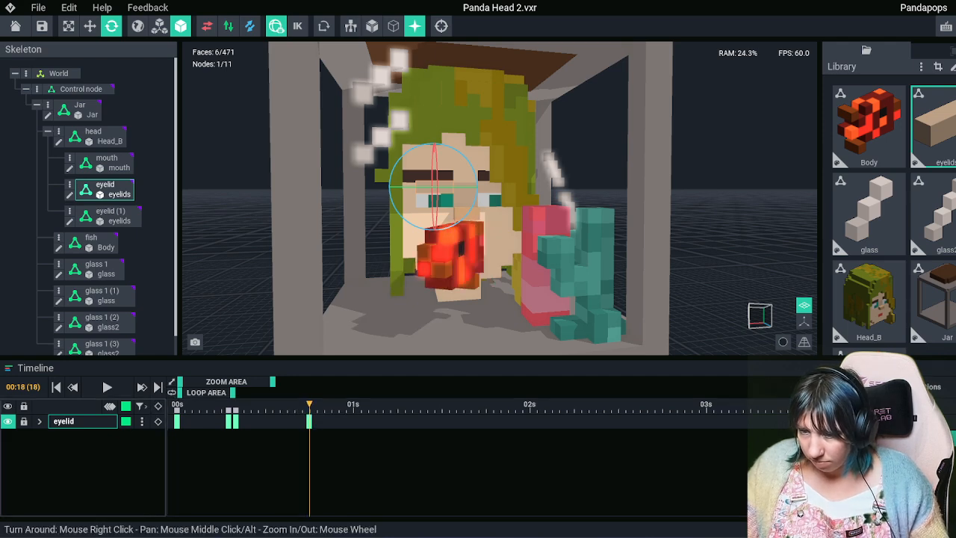
# Rotate the first eyelid at 00:21 to tilt it over the eye
pyautogui.press('Right')
pyautogui.press('Right')
pyautogui.press('Right')
pyautogui.moveTo(418, 261); pyautogui.dragTo(470, 261, button='right')
pyautogui.scroll(5, 448, 216)
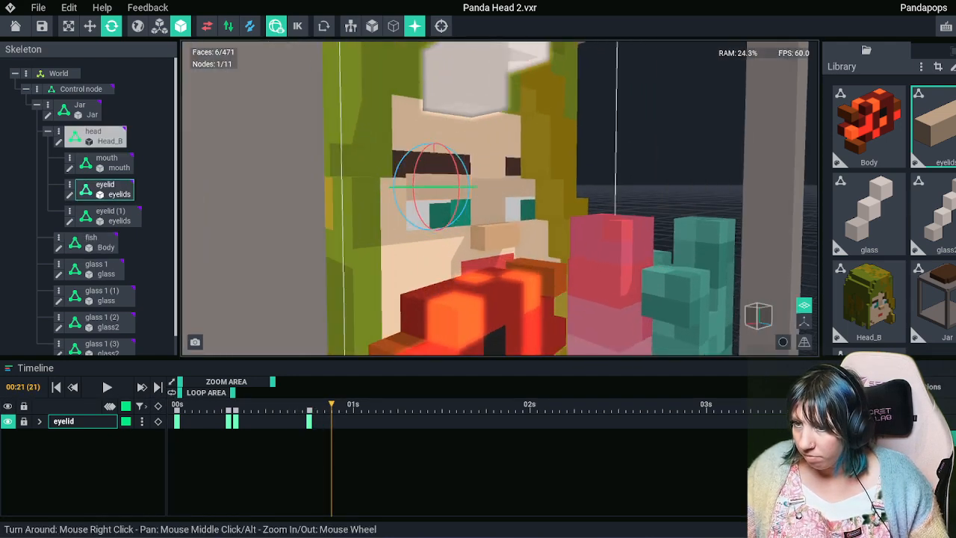
pyautogui.moveTo(469, 201); pyautogui.dragTo(469, 199)
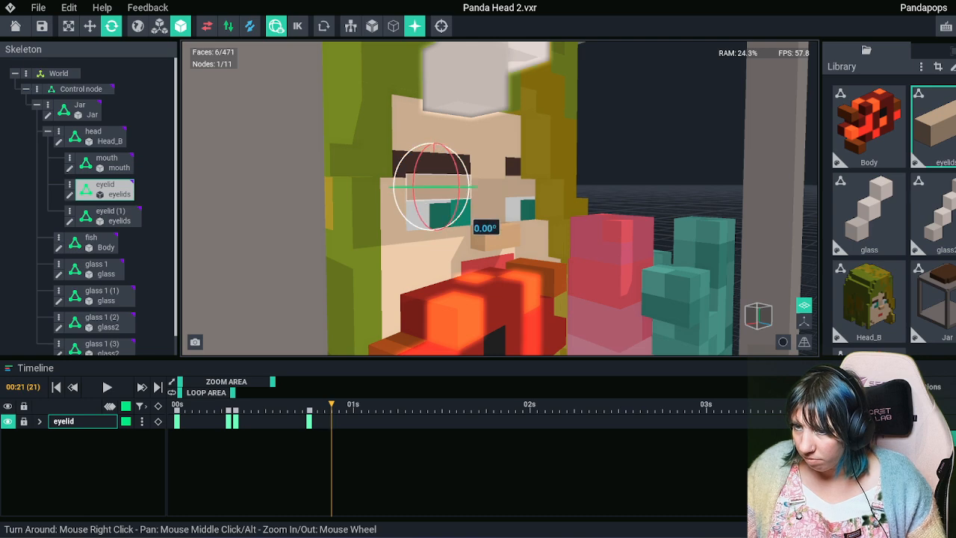
pyautogui.scroll(-5, 465, 213)
pyautogui.scroll(5, 464, 213)
pyautogui.moveTo(464, 213); pyautogui.dragTo(575, 213, button='right')
pyautogui.moveTo(470, 205); pyautogui.dragTo(475, 192)
pyautogui.moveTo(475, 192); pyautogui.dragTo(336, 196, button='right')
# Raise the first eyelid slightly at 00:21 and check its motion in the neighbouring frames
pyautogui.click(90, 26)
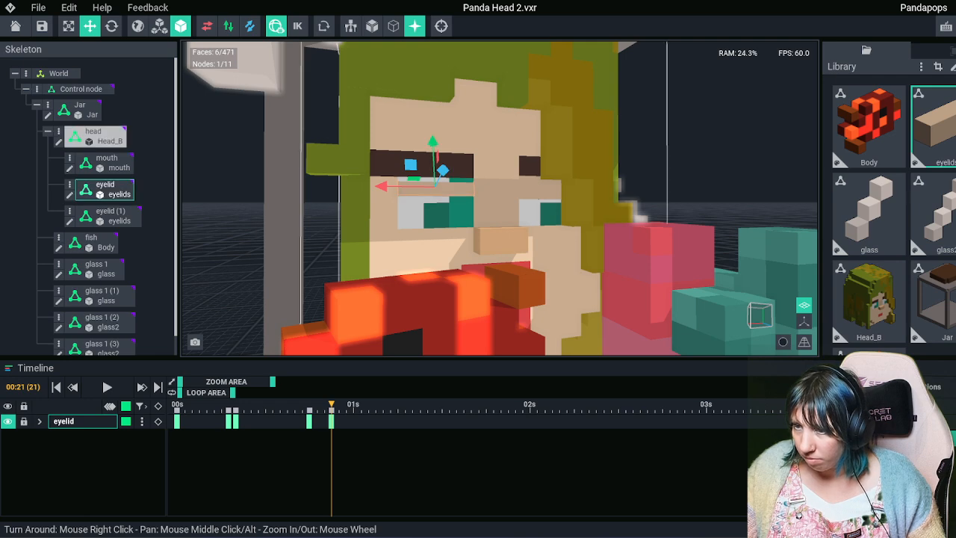
pyautogui.moveTo(432, 143); pyautogui.dragTo(432, 138)
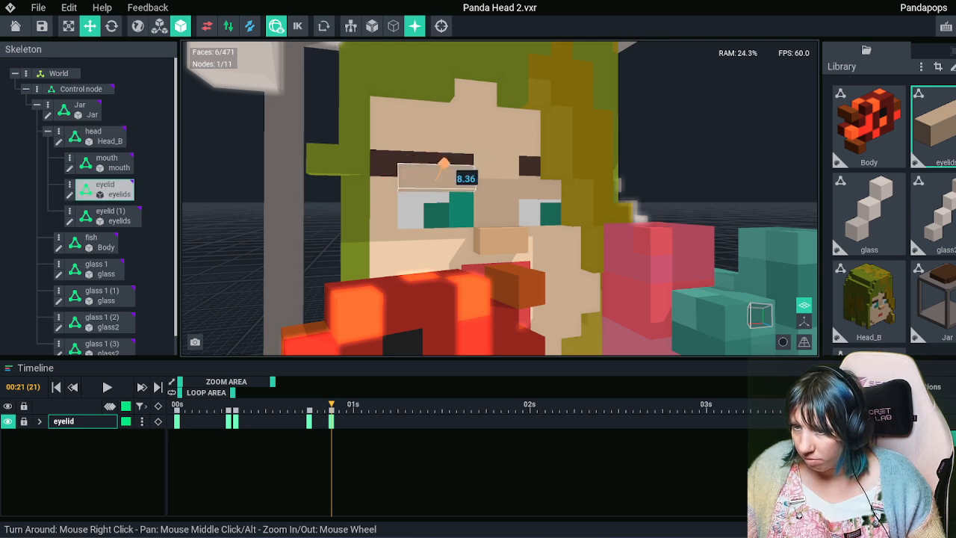
pyautogui.press('Left')
pyautogui.press('Left')
pyautogui.press('Left')
pyautogui.press('Right')
pyautogui.press('Right')
pyautogui.press('Right')
pyautogui.press('Right')
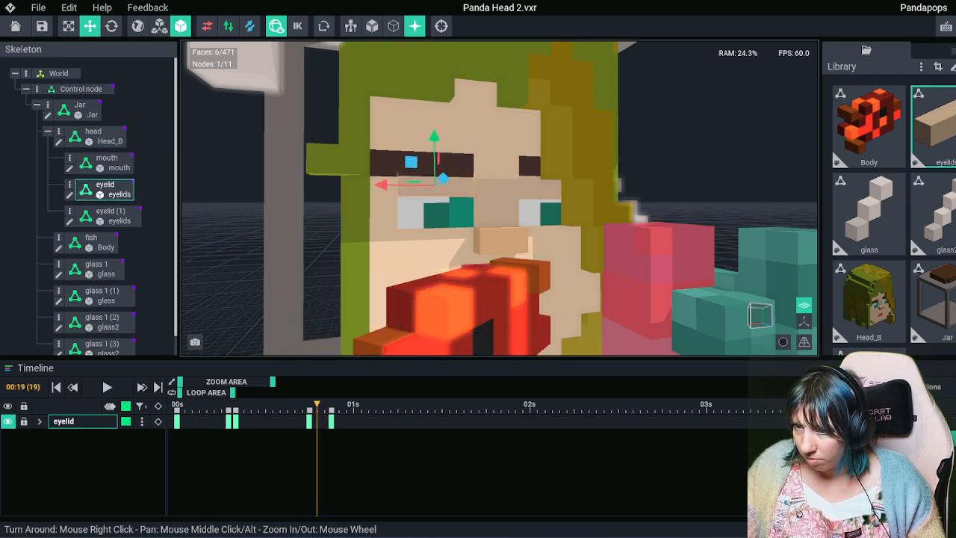
# Return to 00:00 and play the animation to check the first eyelid's movement with the whole jar in view
pyautogui.press('Left')
pyautogui.press('Left')
pyautogui.press('Left')
pyautogui.press('Left')
pyautogui.press('Left')
pyautogui.press('Left')
pyautogui.press('Left')
pyautogui.press('Left')
pyautogui.press('Left')
pyautogui.press('Left')
pyautogui.press('Left')
pyautogui.press('Left')
pyautogui.press('Left')
pyautogui.press('Left')
pyautogui.press('Left')
pyautogui.press('Left')
pyautogui.press('Left')
pyautogui.press('Left')
pyautogui.press('Left')
pyautogui.press('Left')
pyautogui.click(106, 386)
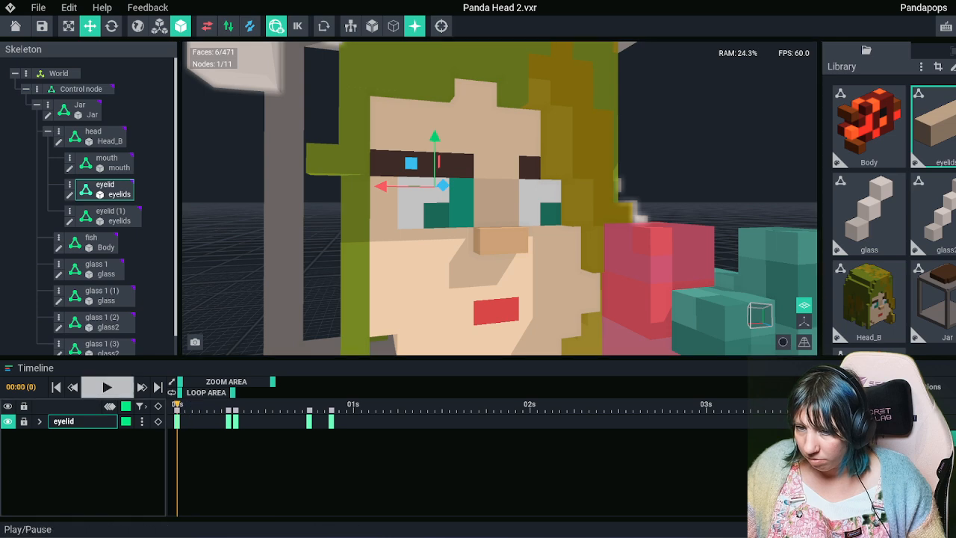
pyautogui.scroll(-8, 499, 198)
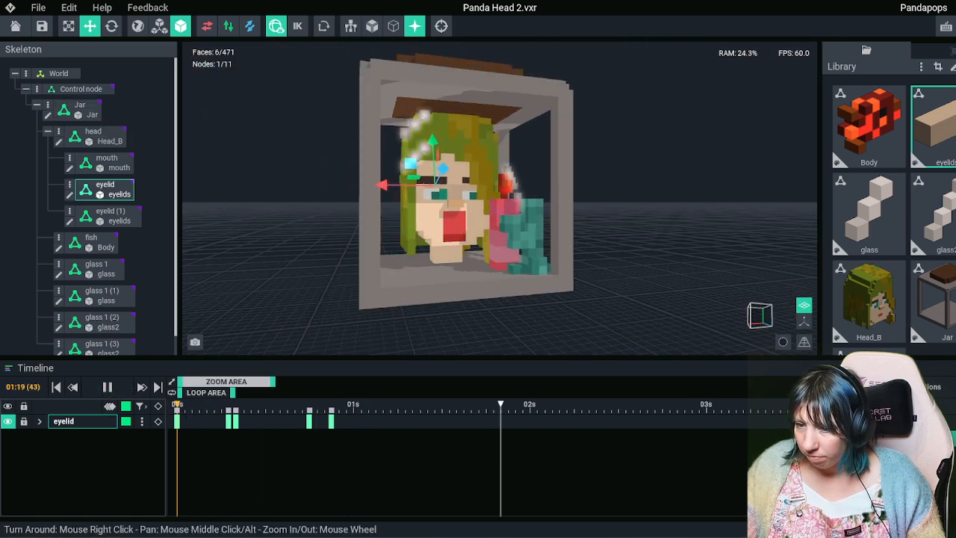
pyautogui.click(106, 387)
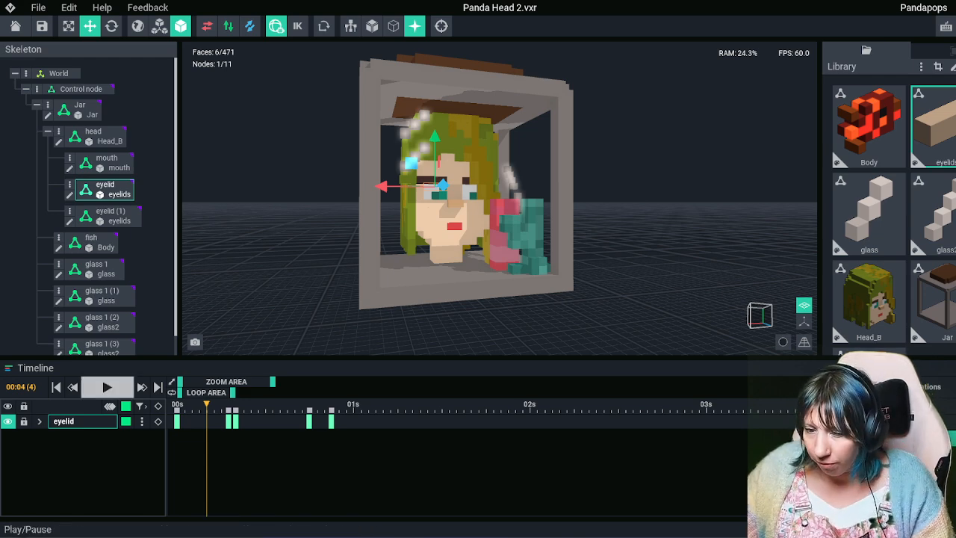
pyautogui.click(107, 386)
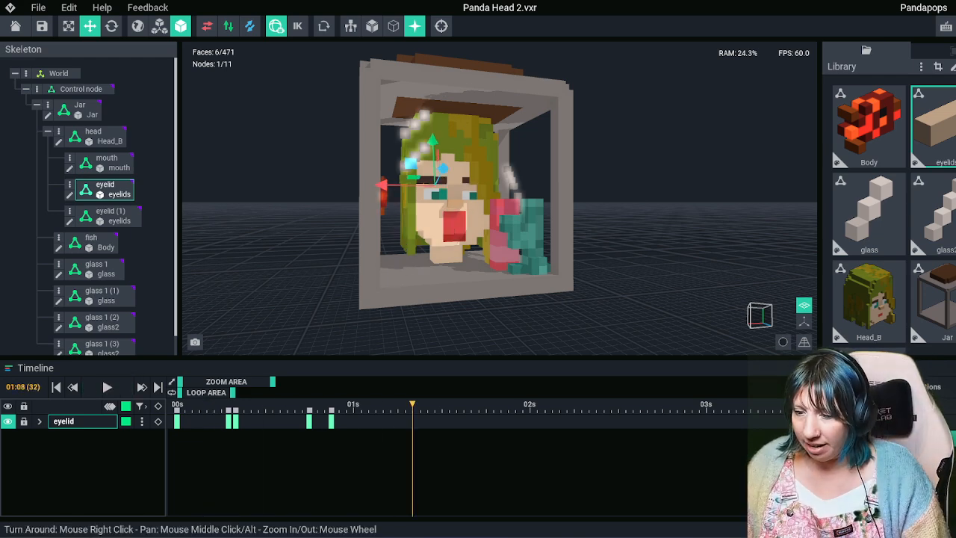
# Add a keyframe to the second eyelid at 00:18, matching the first eyelid's keyframe time
pyautogui.moveTo(314, 261); pyautogui.dragTo(280, 269, button='right')
pyautogui.scroll(6, 437, 246)
pyautogui.moveTo(437, 254); pyautogui.dragTo(464, 254, button='right')
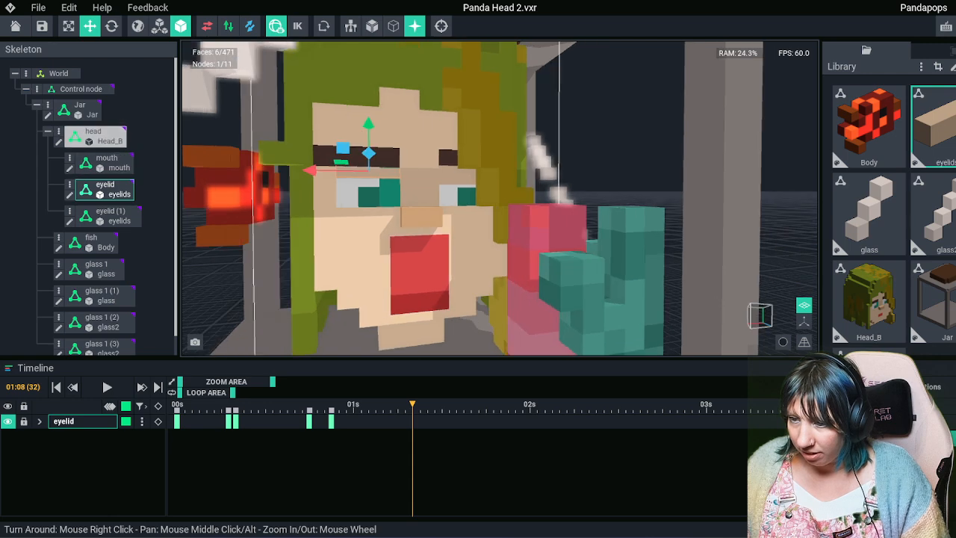
pyautogui.click(457, 177)
pyautogui.moveTo(448, 183); pyautogui.dragTo(481, 205, button='right')
pyautogui.click(370, 185)
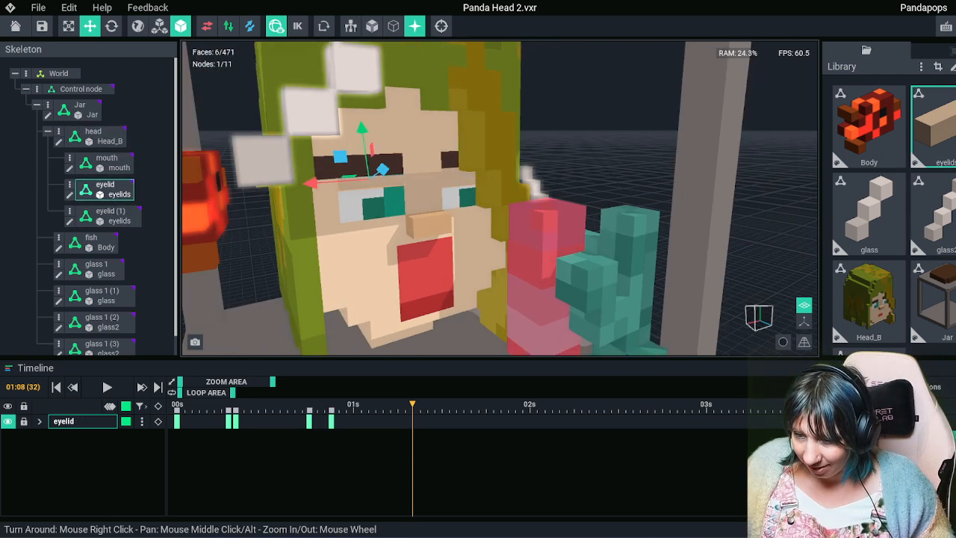
pyautogui.moveTo(317, 406); pyautogui.dragTo(309, 405)
pyautogui.click(459, 179)
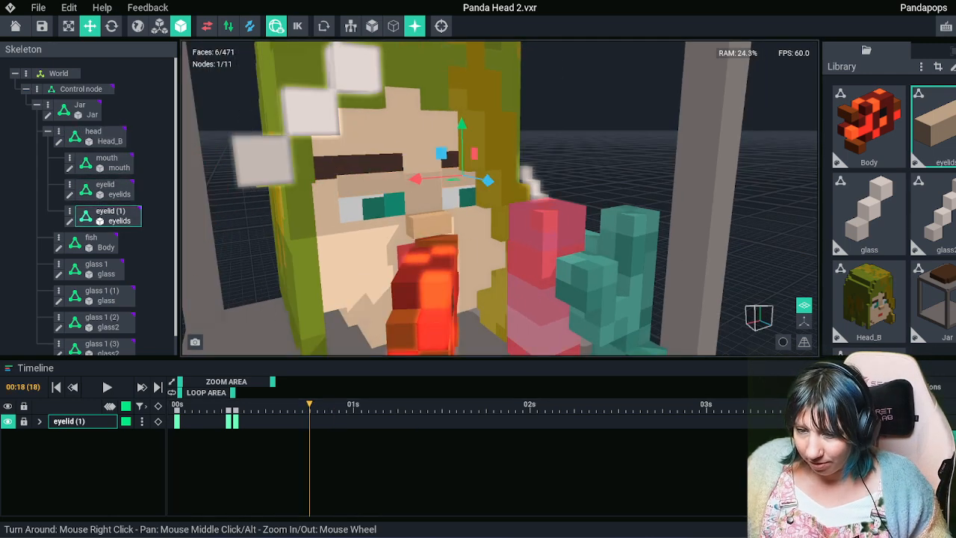
pyautogui.click(158, 406)
# Raise the second eyelid slightly at 00:21, matching the first eyelid's keyframe time
pyautogui.click(369, 184)
pyautogui.moveTo(309, 405); pyautogui.dragTo(331, 405)
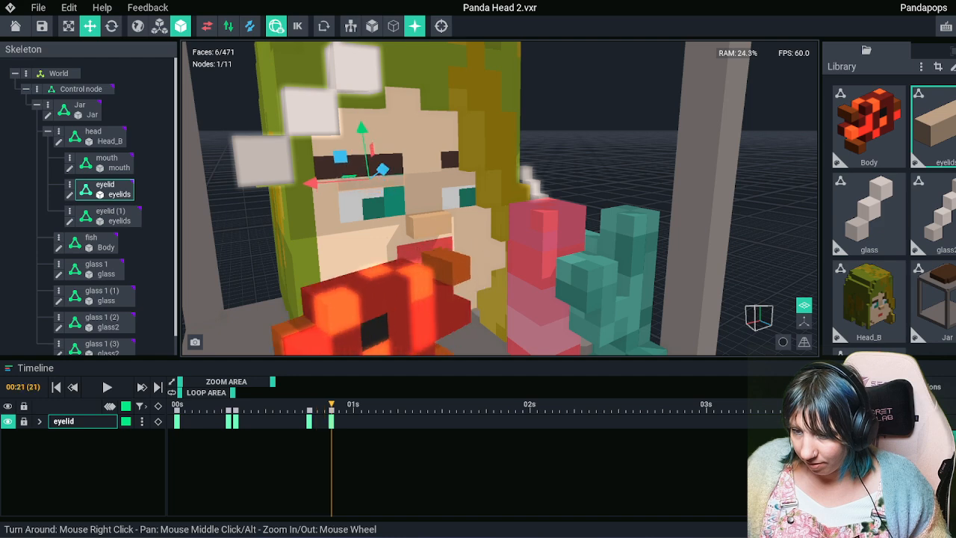
pyautogui.click(454, 179)
pyautogui.moveTo(454, 178); pyautogui.dragTo(487, 172, button='right')
pyautogui.scroll(5, 457, 170)
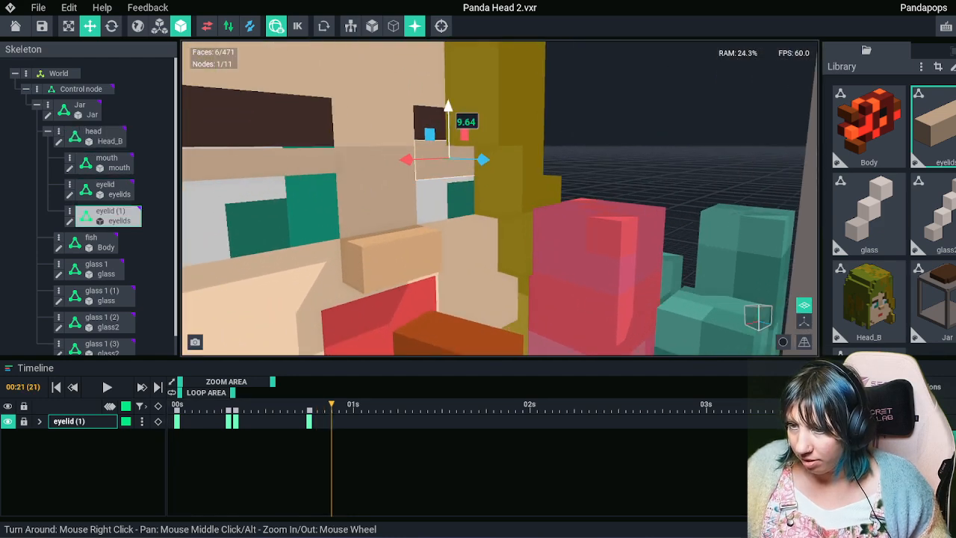
# Tilt the second eyelid at 00:21 over its eye and adjust its height
pyautogui.click(111, 26)
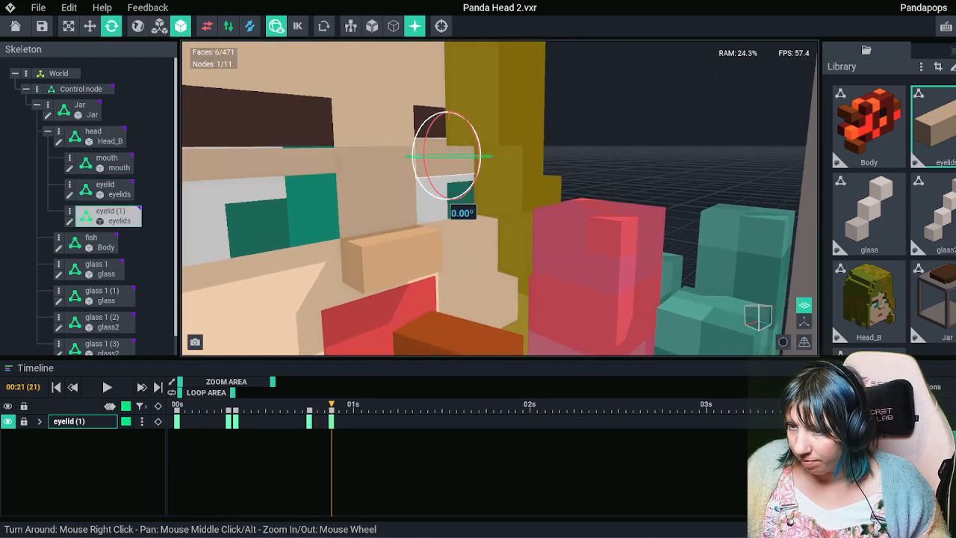
pyautogui.moveTo(460, 196); pyautogui.dragTo(486, 193, button='right')
pyautogui.moveTo(484, 178); pyautogui.dragTo(486, 170)
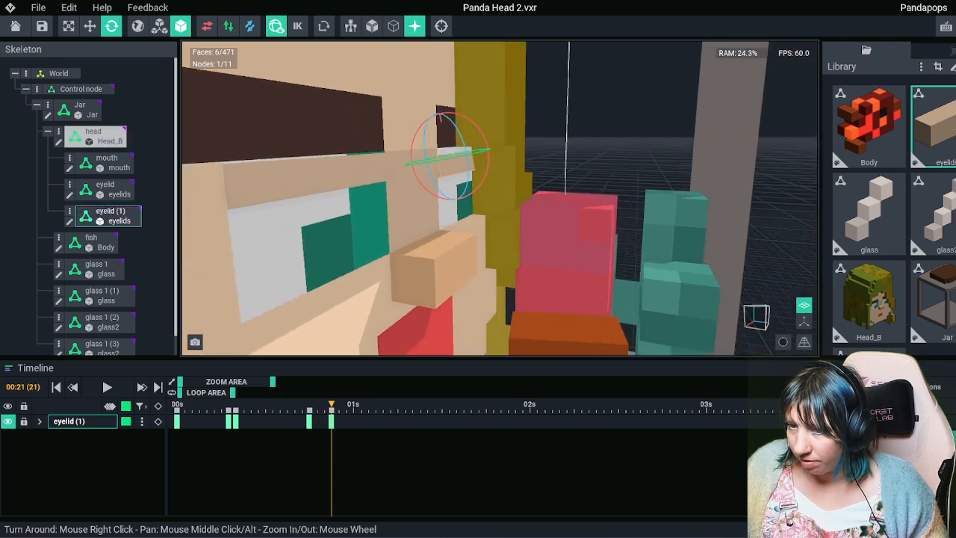
pyautogui.click(89, 26)
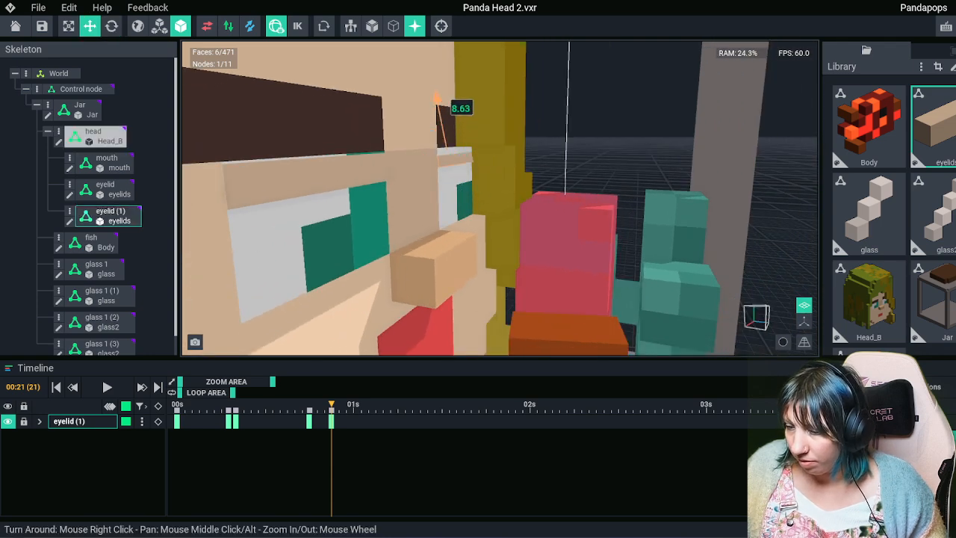
pyautogui.moveTo(493, 140); pyautogui.dragTo(459, 200, button='right')
pyautogui.scroll(-3, 459, 200)
pyautogui.scroll(-3, 459, 200)
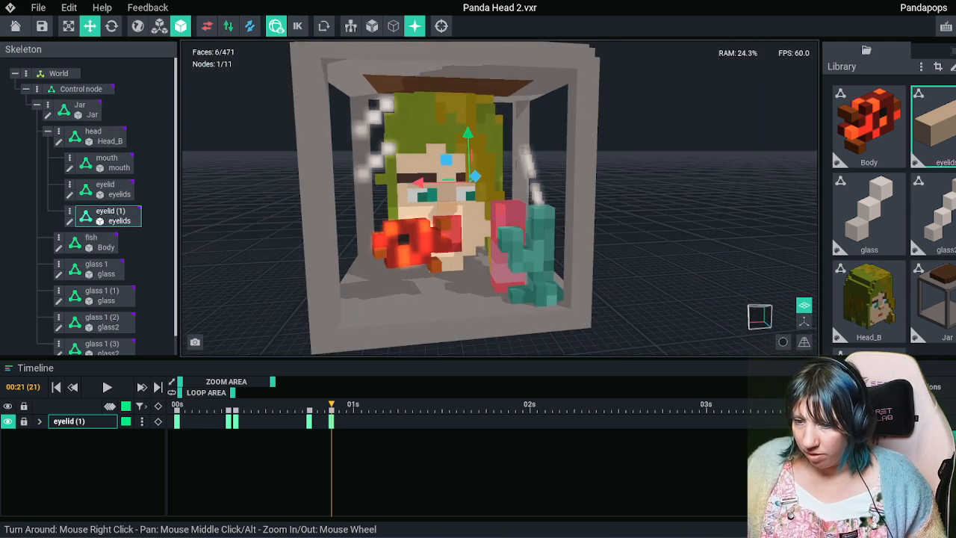
# Play the animation with nothing selected, and scrub to 02:03 to check both eyelids against the fish
pyautogui.click(106, 387)
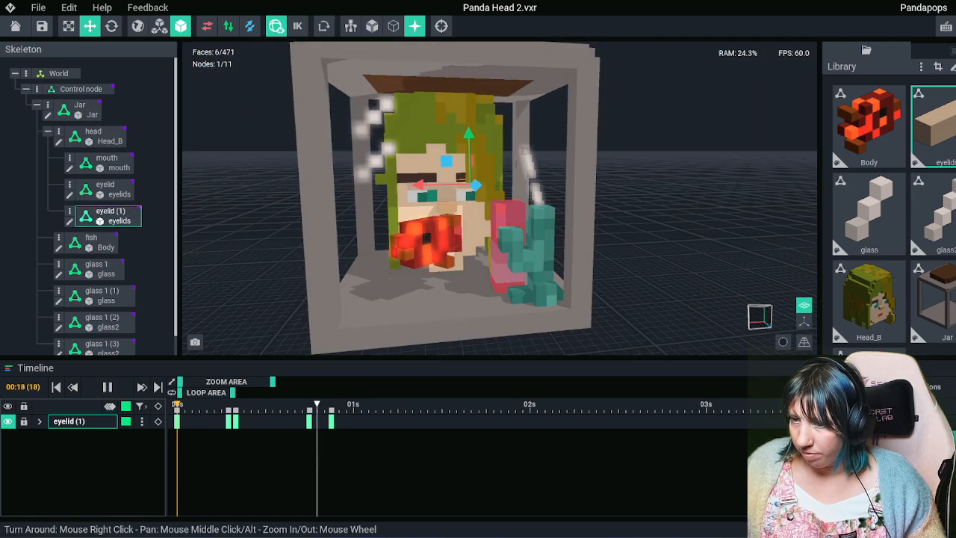
pyautogui.press('Escape')
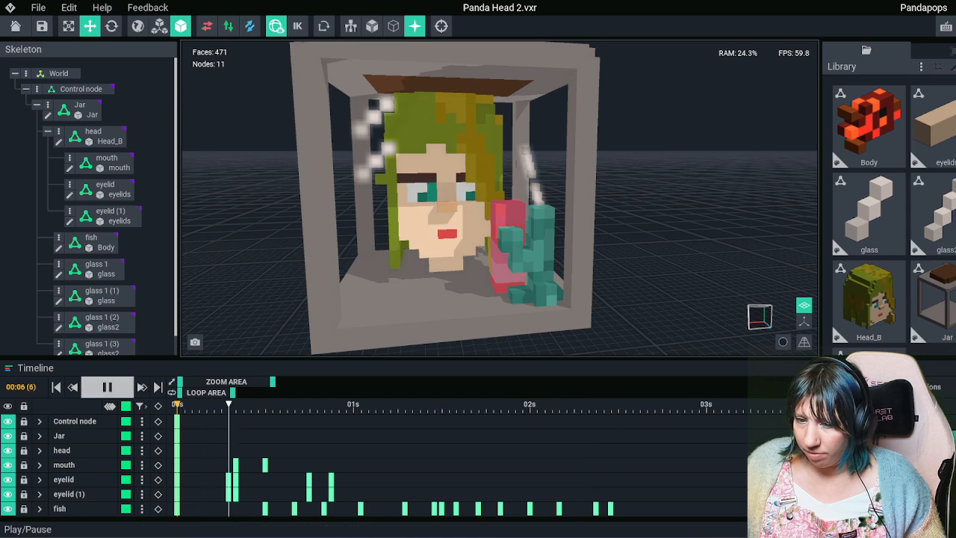
pyautogui.click(111, 388)
pyautogui.moveTo(272, 405); pyautogui.dragTo(463, 405)
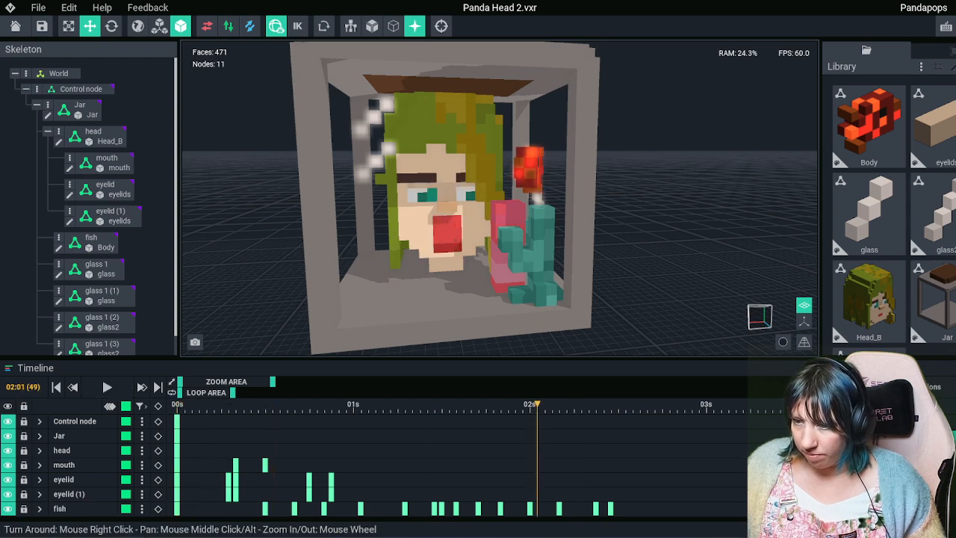
pyautogui.moveTo(537, 404); pyautogui.dragTo(552, 405)
# Switch to the other animation and copy the keyframes of both eyelids at 00:01
pyautogui.click(881, 421)
pyautogui.click(96, 136)
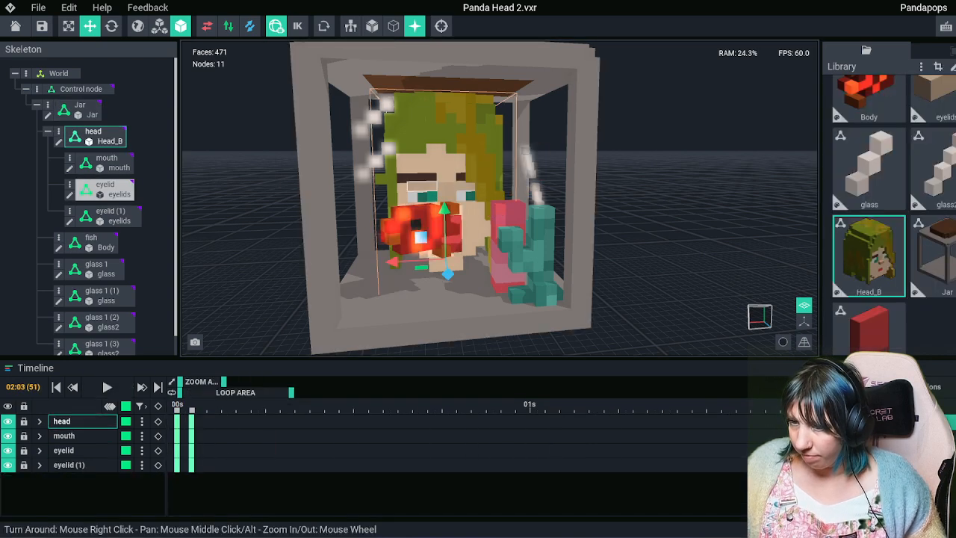
pyautogui.click(104, 189)
pyautogui.keyDown('ctrl'); pyautogui.click(105, 215); pyautogui.keyUp('ctrl')
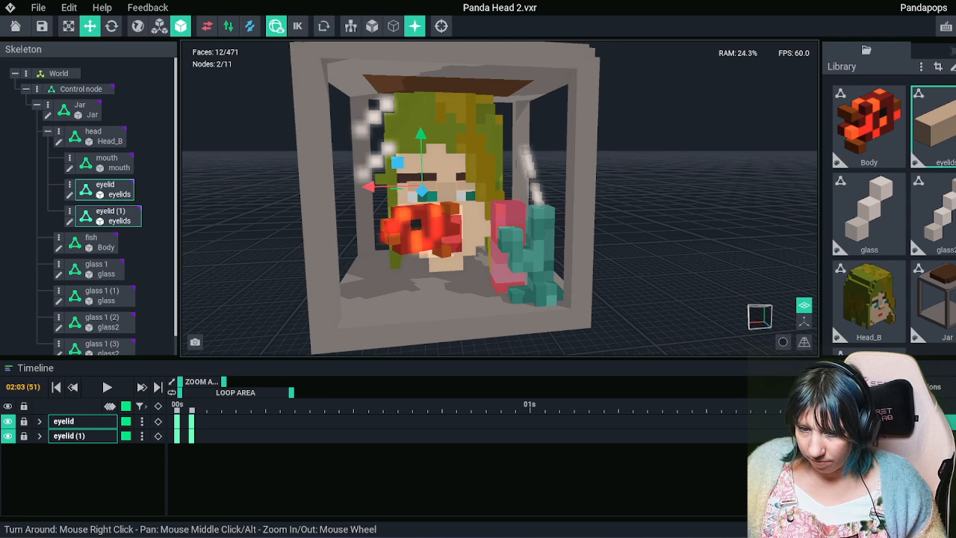
pyautogui.click(192, 407)
pyautogui.rightClick(192, 407)
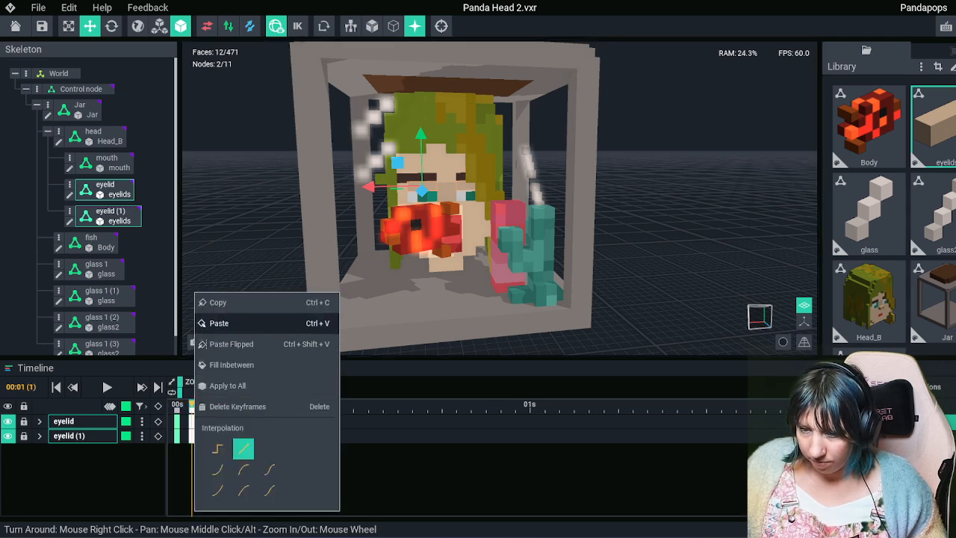
pyautogui.click(218, 302)
# Return to the fish animation and create keyframes for both eyelids at 01:02 and 01:05
pyautogui.click(881, 438)
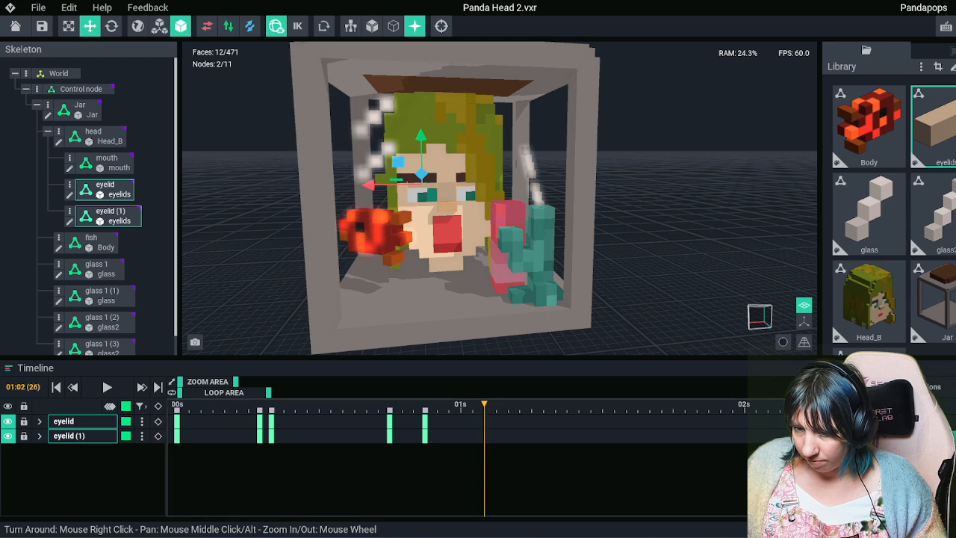
pyautogui.click(158, 406)
pyautogui.press('Right')
pyautogui.press('Right')
pyautogui.press('Right')
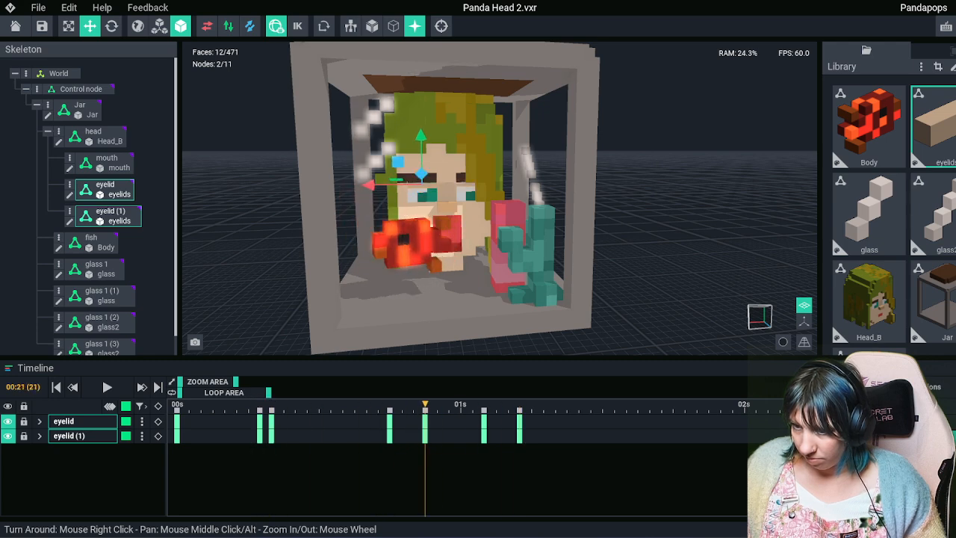
# Copy both eyelids' keyframes from 00:18 to 01:05 and paste them as a repeat starting at 01:10
pyautogui.keyDown('shift'); pyautogui.moveTo(377, 405); pyautogui.dragTo(543, 405); pyautogui.keyUp('shift')
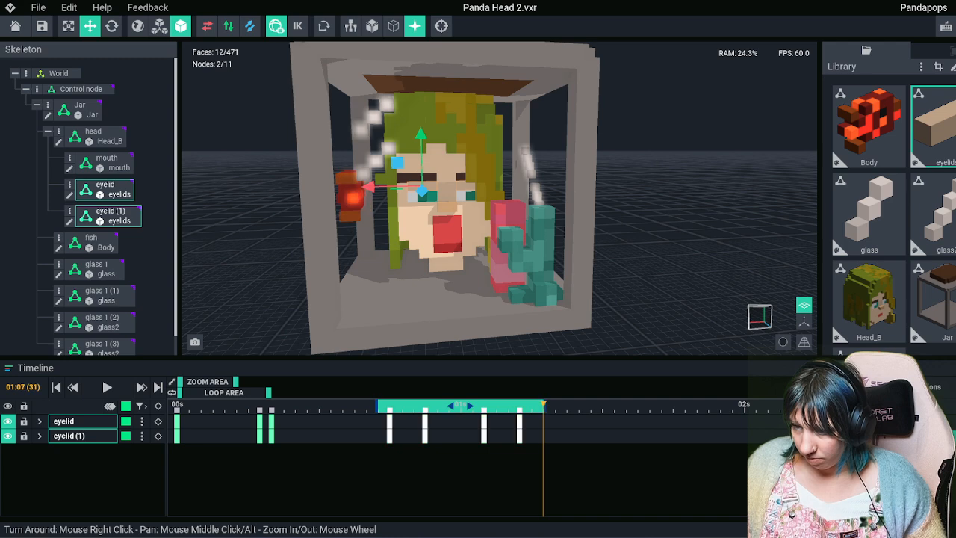
pyautogui.rightClick(524, 418)
pyautogui.click(548, 292)
pyautogui.click(554, 405)
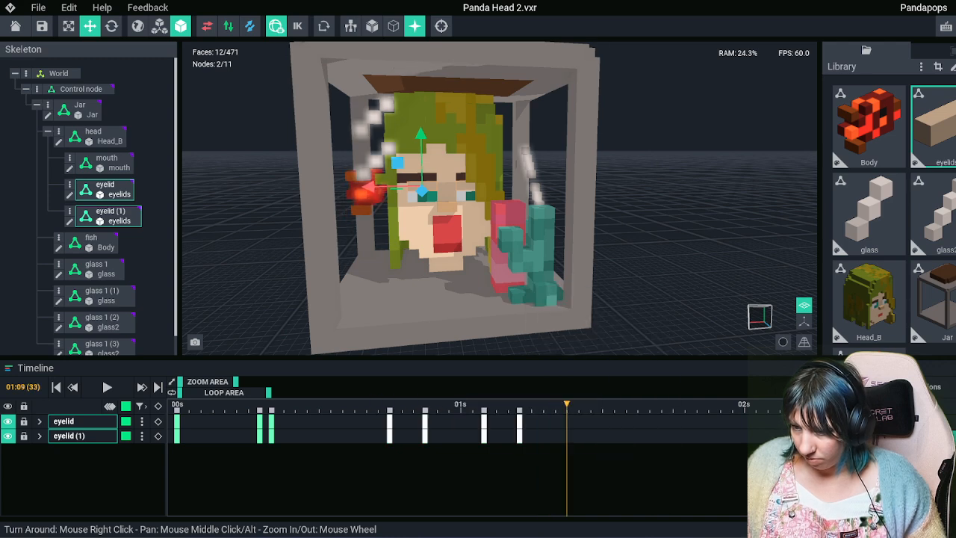
pyautogui.moveTo(579, 405); pyautogui.dragTo(720, 405)
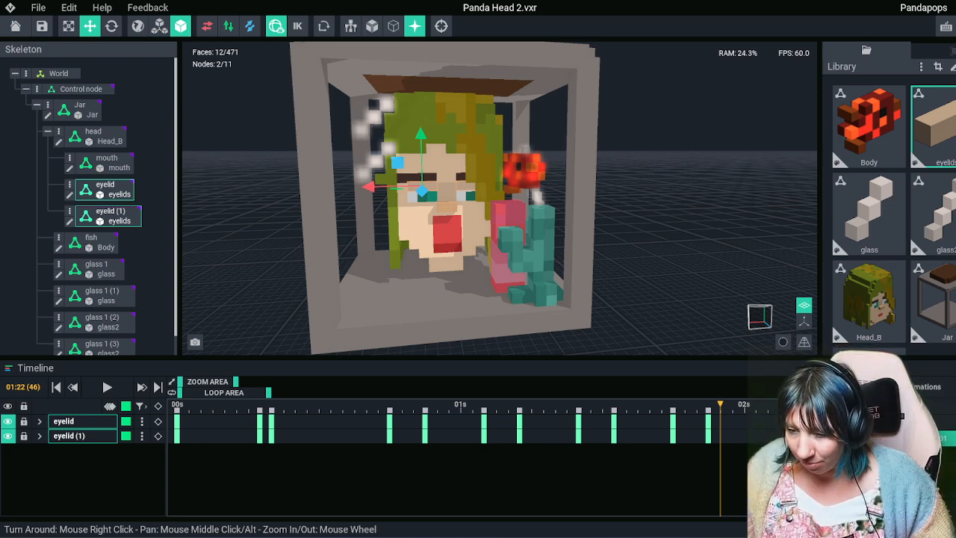
# Play the animation from 00:00 with nothing selected to review the repeated eyelid movement
pyautogui.moveTo(720, 404); pyautogui.dragTo(177, 404)
pyautogui.click(106, 387)
pyautogui.click(243, 276)
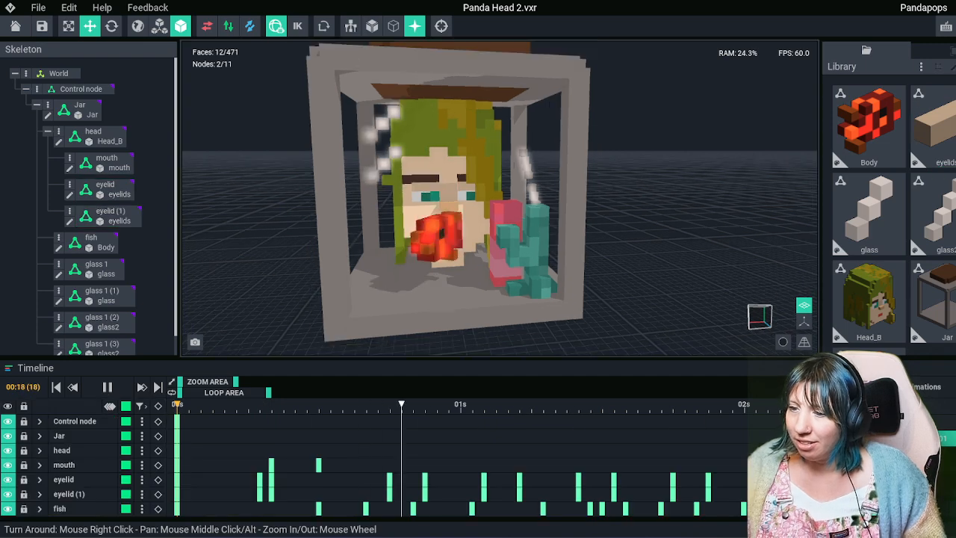
pyautogui.scroll(-3, 450, 196)
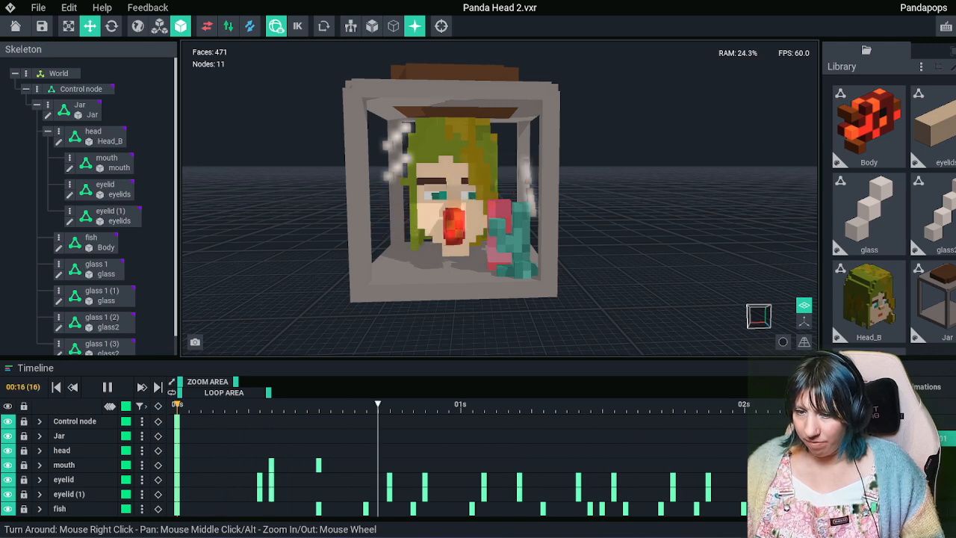
pyautogui.click(107, 387)
# Select the jar in the scene and clone its model under the name coral light
pyautogui.click(433, 286)
pyautogui.scroll(4, 448, 261)
pyautogui.moveTo(448, 261)
pyautogui.mouseDown(button='right')
pyautogui.moveTo(493, 277)
pyautogui.moveTo(534, 329)
pyautogui.mouseUp(button='right')
pyautogui.scroll(2, 472, 290)
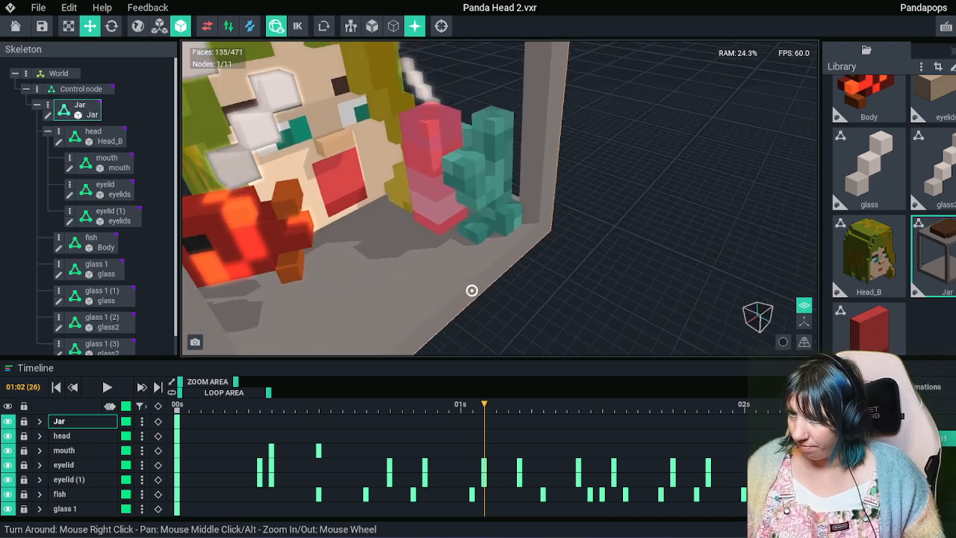
pyautogui.moveTo(472, 291); pyautogui.dragTo(472, 291, button='right')
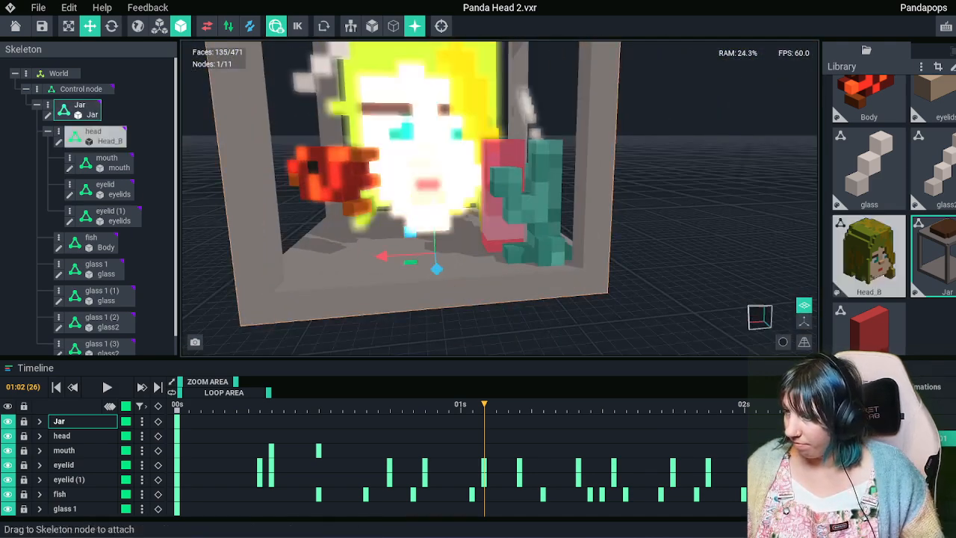
pyautogui.scroll(1, 881, 258)
pyautogui.hotkey('ctrl', 'd')
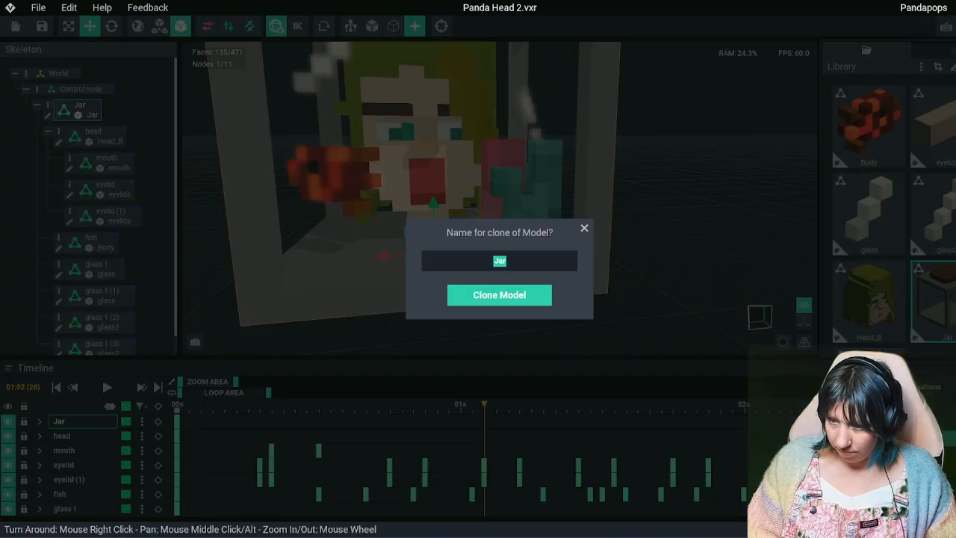
pyautogui.write('coral li')
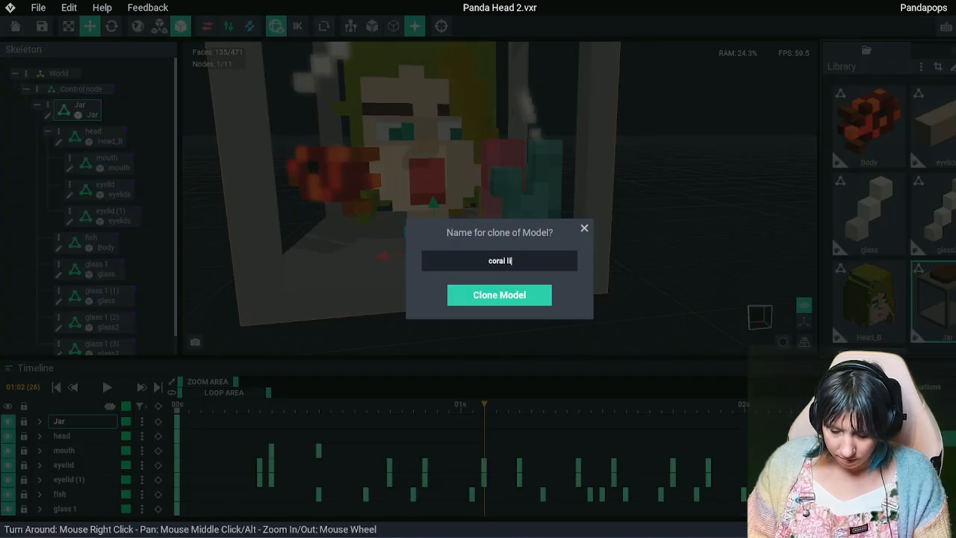
pyautogui.write('d')
pyautogui.press('Return')
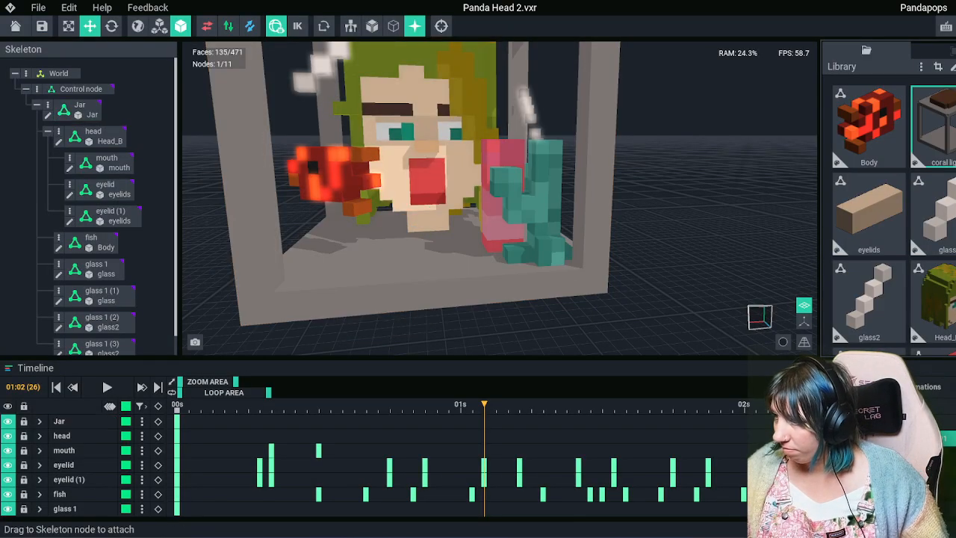
# Open the coral light model for editing and erase the jar's lid, frame, base and corner posts around the corals
pyautogui.doubleClick(934, 123)
pyautogui.click(10, 132)
pyautogui.moveTo(392, 166)
pyautogui.mouseDown()
pyautogui.moveTo(395, 226)
pyautogui.moveTo(352, 244)
pyautogui.mouseUp()
pyautogui.moveTo(363, 360)
pyautogui.mouseDown()
pyautogui.moveTo(360, 343)
pyautogui.moveTo(378, 355)
pyautogui.mouseUp()
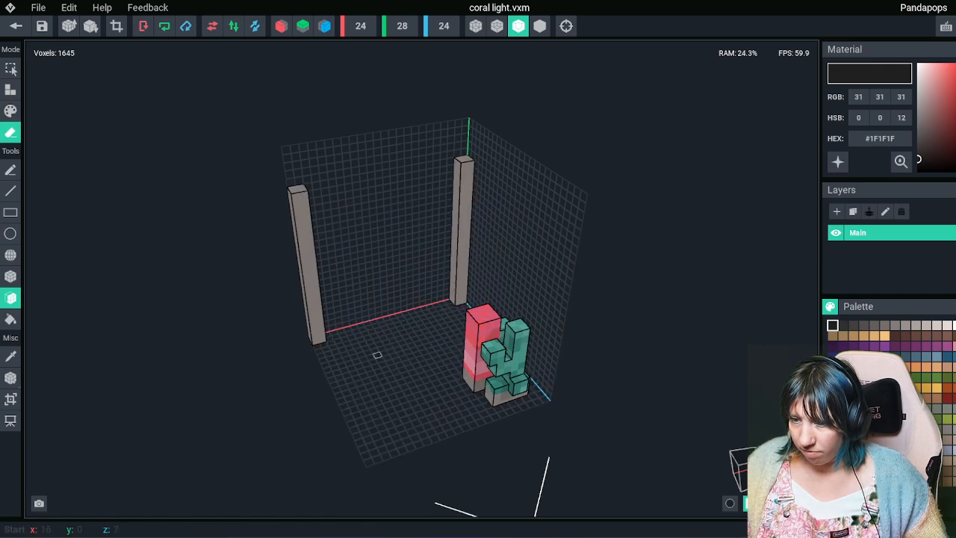
pyautogui.click(310, 305)
pyautogui.click(312, 306)
pyautogui.moveTo(459, 268); pyautogui.dragTo(458, 278)
pyautogui.moveTo(459, 279); pyautogui.dragTo(408, 277, button='right')
# Erase the leftover grey base voxels beneath the pink and teal corals
pyautogui.click(485, 367)
pyautogui.click(475, 366)
pyautogui.moveTo(475, 366); pyautogui.dragTo(506, 382, button='right')
pyautogui.click(512, 376)
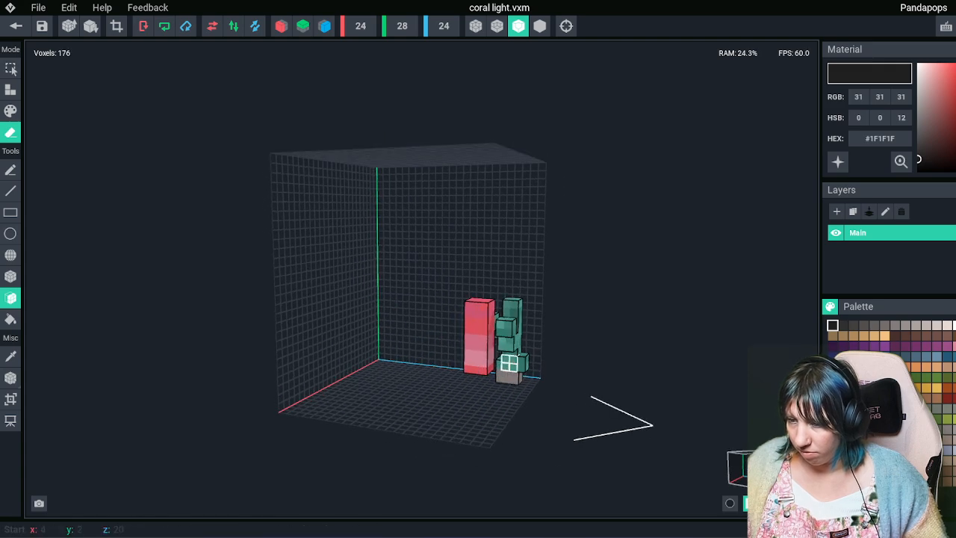
pyautogui.click(508, 364)
pyautogui.click(510, 371)
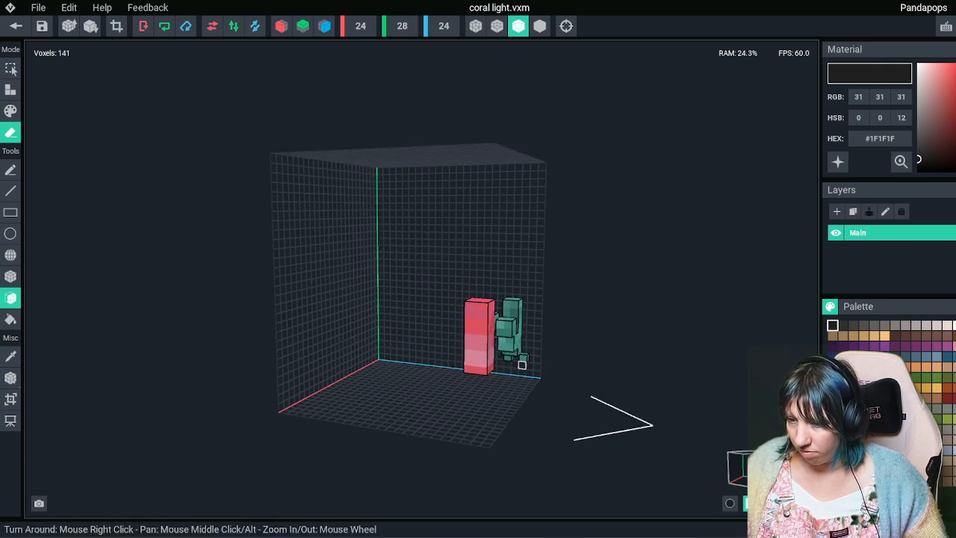
# Erase all the teal coral voxels, including the small piece behind the pink coral, leaving only the pink column
pyautogui.click(505, 324)
pyautogui.click(507, 333)
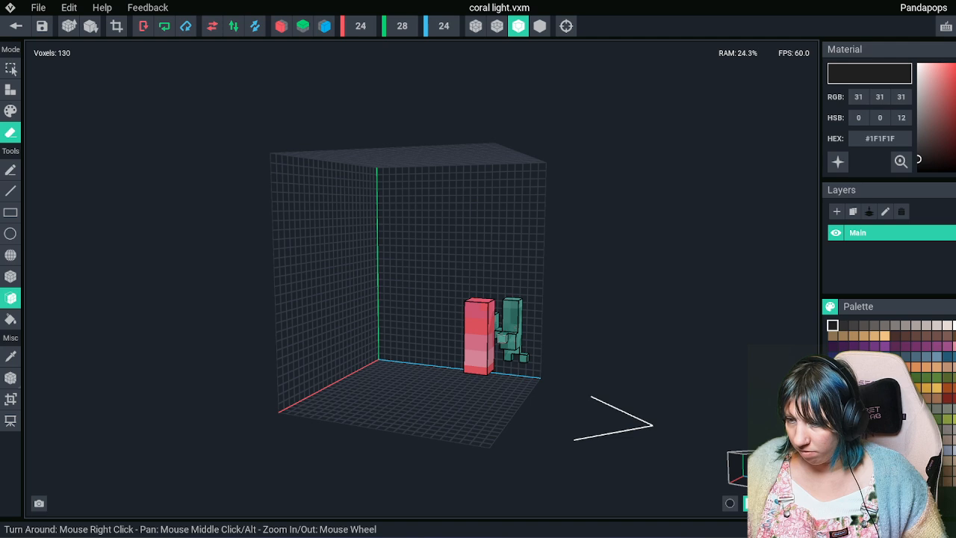
pyautogui.click(512, 345)
pyautogui.click(512, 334)
pyautogui.click(501, 332)
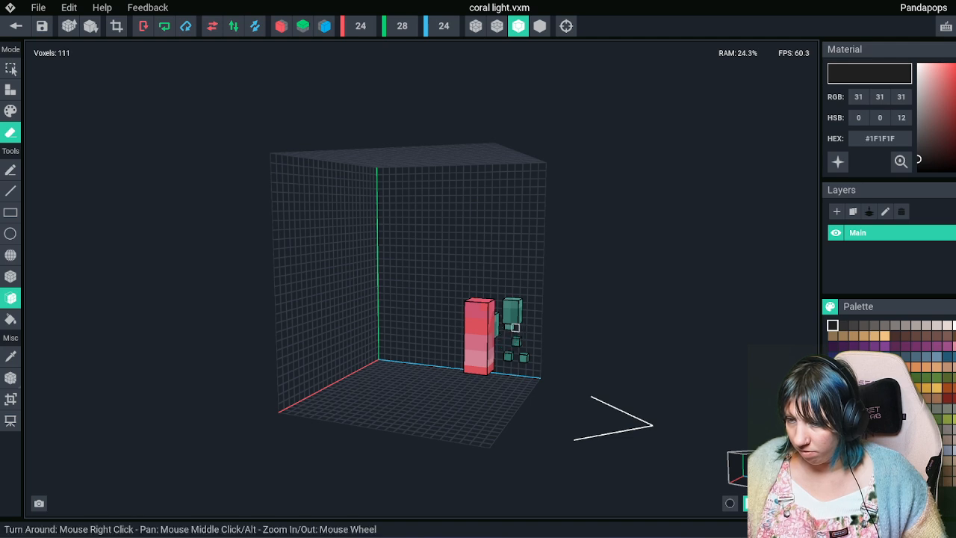
pyautogui.click(514, 319)
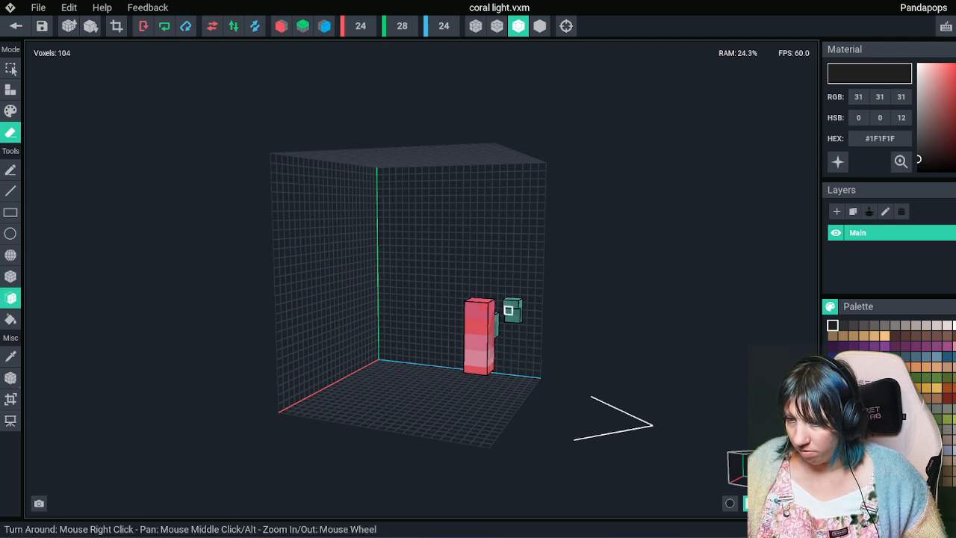
pyautogui.click(509, 308)
pyautogui.click(514, 303)
pyautogui.moveTo(508, 303); pyautogui.dragTo(421, 279, button='right')
pyautogui.scroll(3, 421, 278)
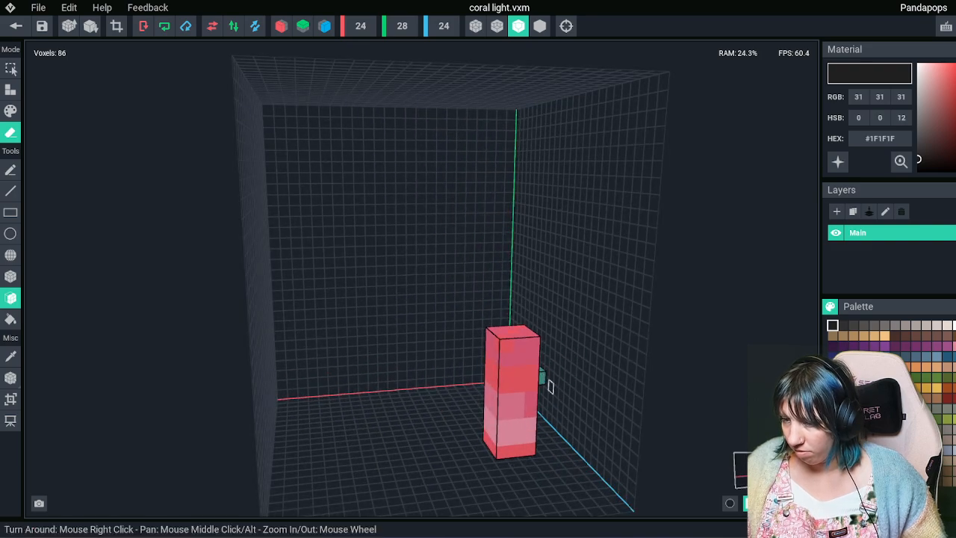
pyautogui.moveTo(546, 382)
pyautogui.mouseDown(button='right')
pyautogui.moveTo(420, 277)
pyautogui.moveTo(557, 407)
pyautogui.moveTo(542, 414)
pyautogui.mouseUp(button='right')
pyautogui.scroll(3, 557, 407)
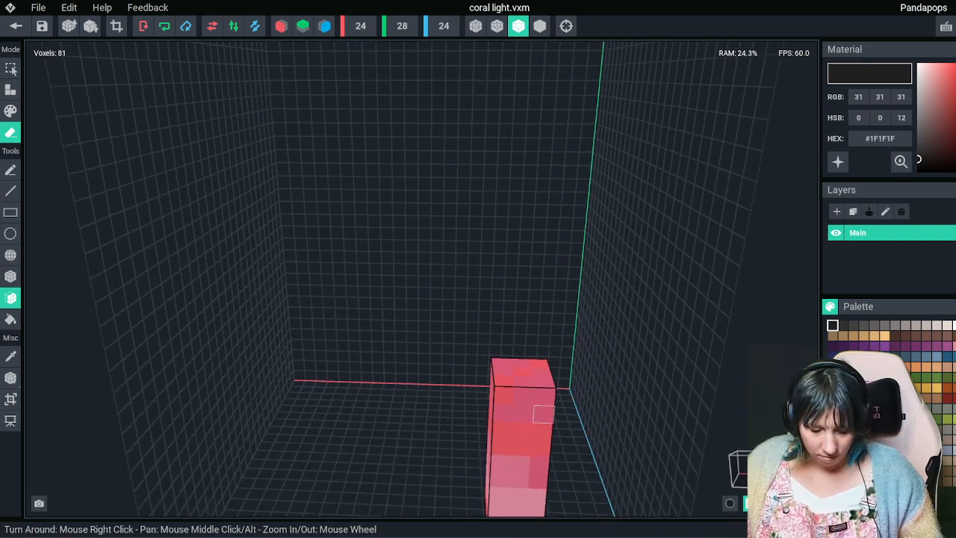
# Make the coral's #E75562 voxels emissive and set the #DA5A76 voxels back to non-emissive
pyautogui.moveTo(541, 433); pyautogui.dragTo(526, 407, button='middle')
pyautogui.click(472, 321)
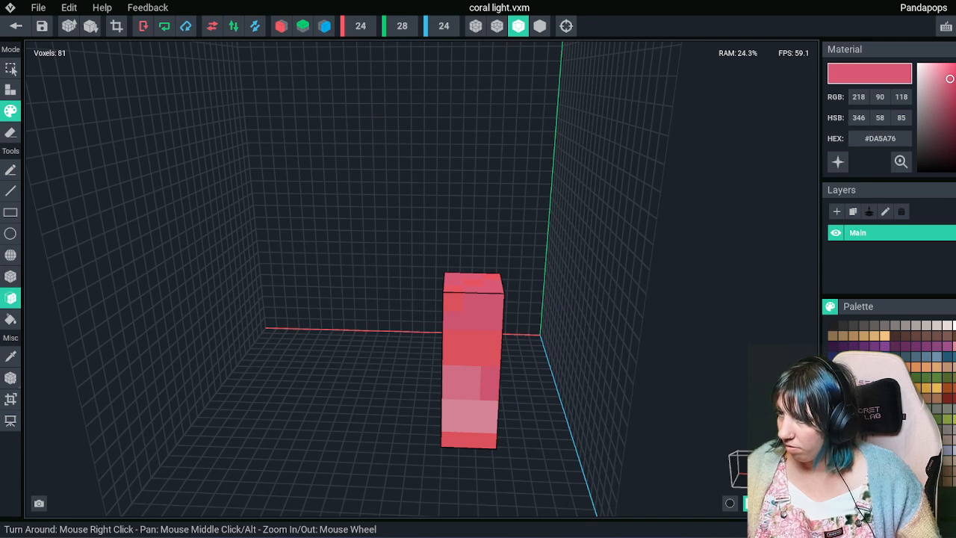
pyautogui.click(838, 162)
pyautogui.click(472, 339)
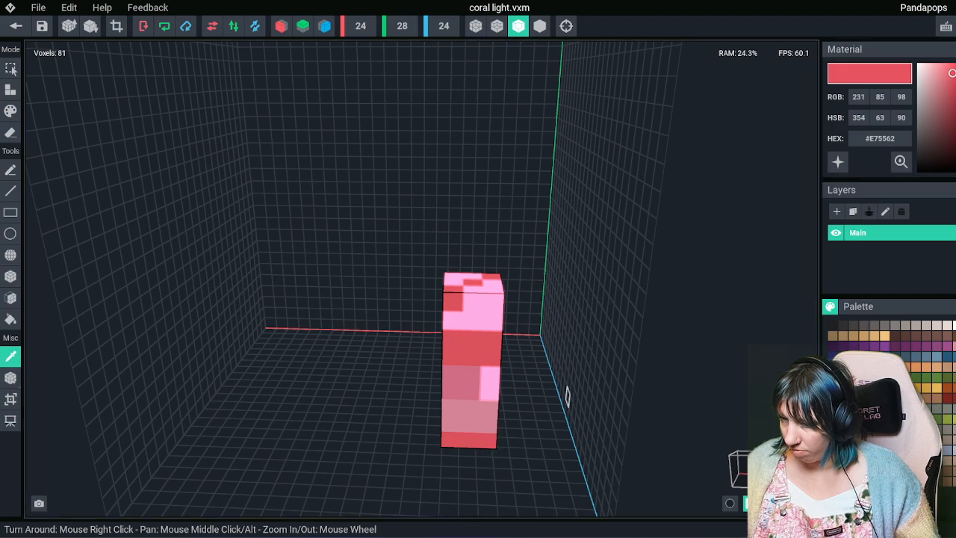
pyautogui.click(10, 298)
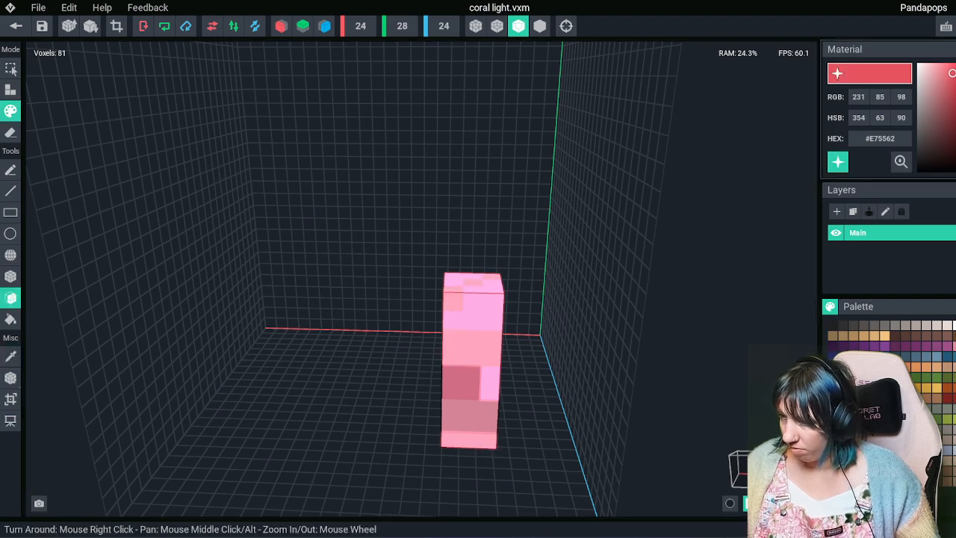
pyautogui.click(482, 310)
pyautogui.click(837, 162)
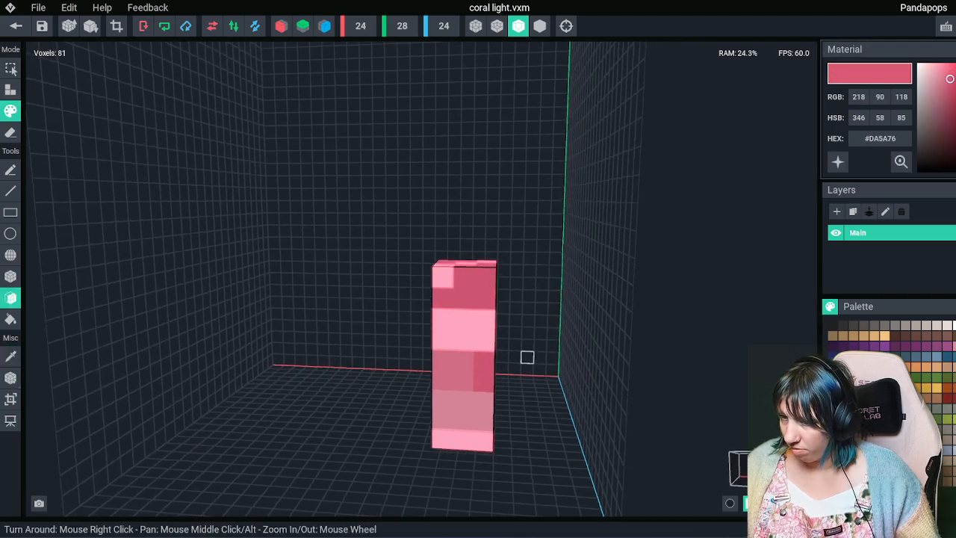
# Trim the volume to the pink coral, set its pivot at the bottom centre, and return to the Panda Head 2 project
pyautogui.moveTo(527, 356); pyautogui.dragTo(378, 201, button='right')
pyautogui.click(117, 26)
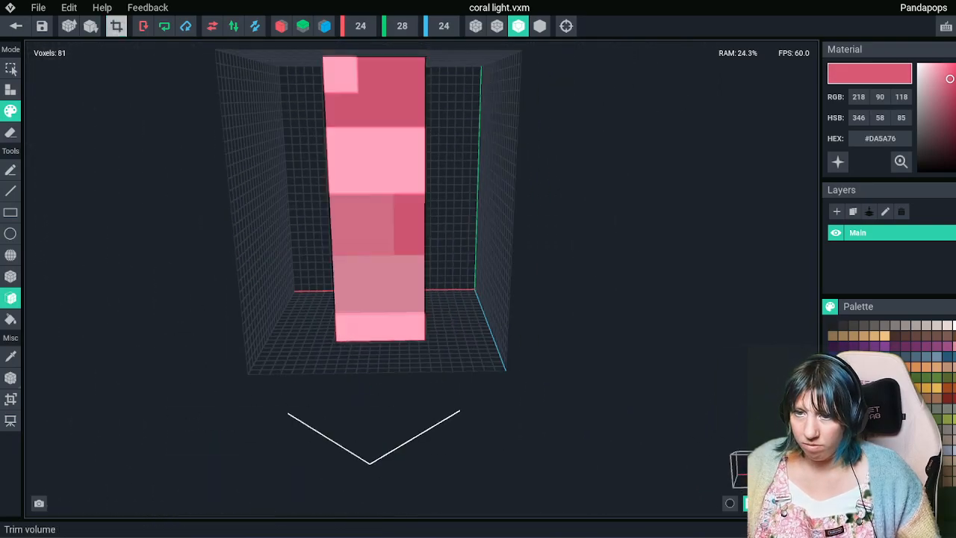
pyautogui.click(11, 377)
pyautogui.click(47, 388)
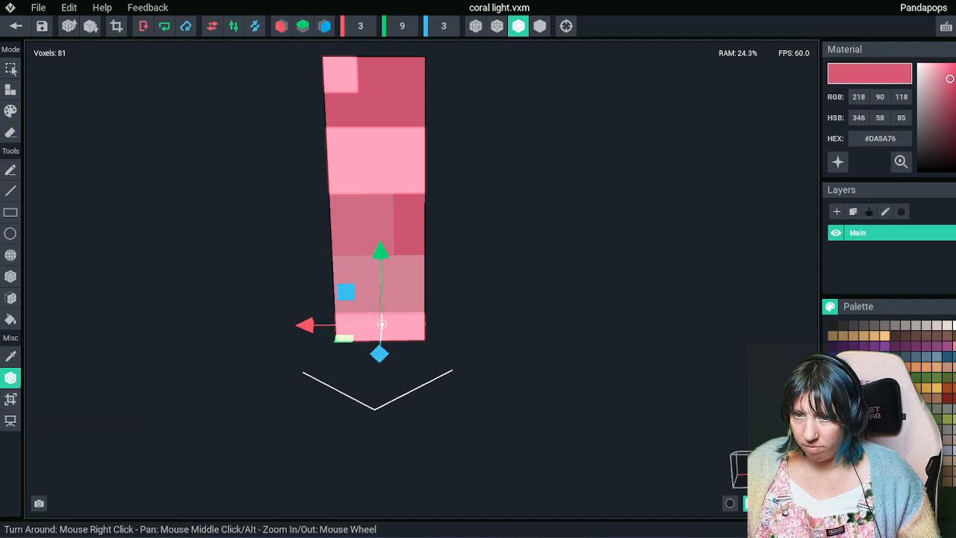
pyautogui.click(16, 27)
pyautogui.click(389, 200)
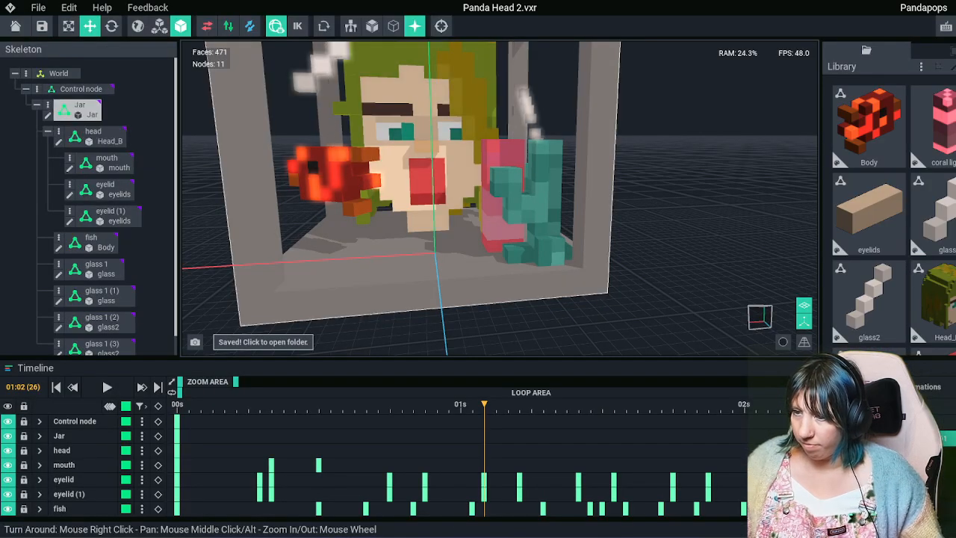
# Create a new child node named coral light under the Jar node
pyautogui.click(91, 135)
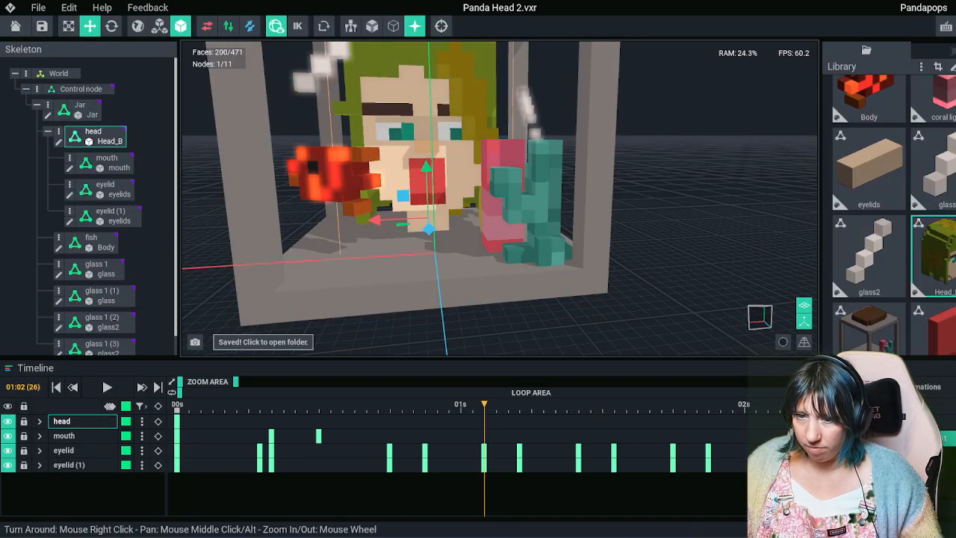
pyautogui.click(47, 105)
pyautogui.click(123, 117)
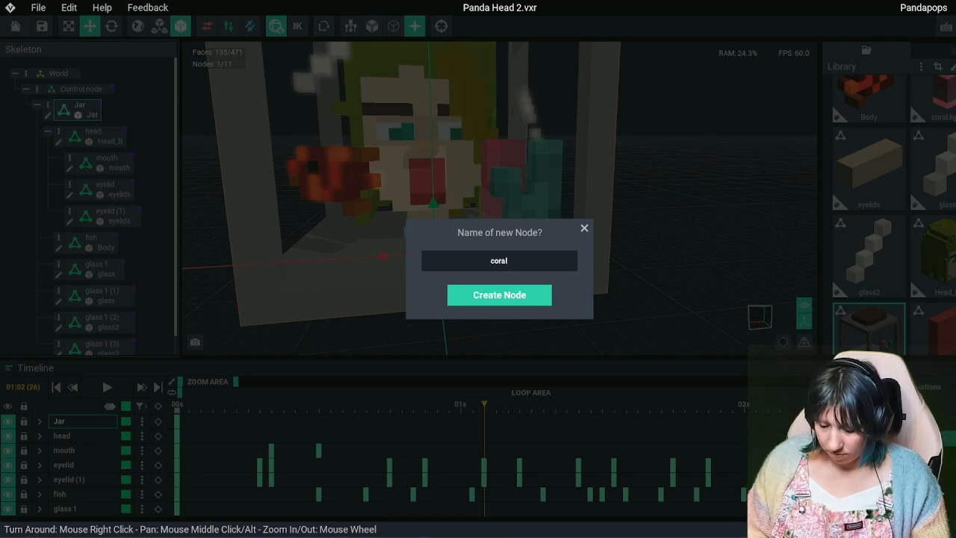
pyautogui.write('coral ligh')
pyautogui.press('Return')
# Go to 00:00 and attach the coral light model to the coral light node
pyautogui.moveTo(196, 408); pyautogui.dragTo(149, 418)
pyautogui.scroll(-2, 101, 292)
pyautogui.scroll(-1, 101, 292)
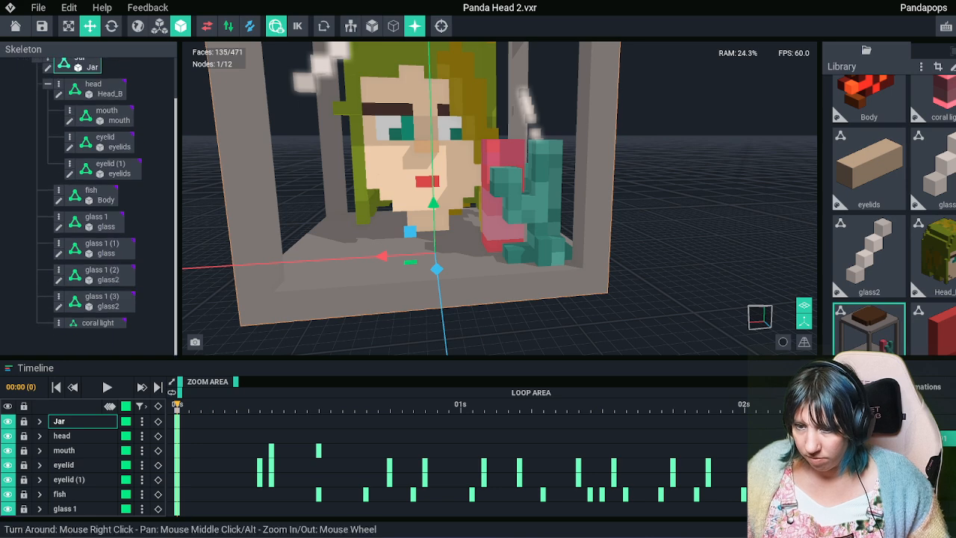
pyautogui.scroll(-1, 937, 231)
pyautogui.scroll(2, 937, 224)
pyautogui.moveTo(940, 131); pyautogui.dragTo(97, 327)
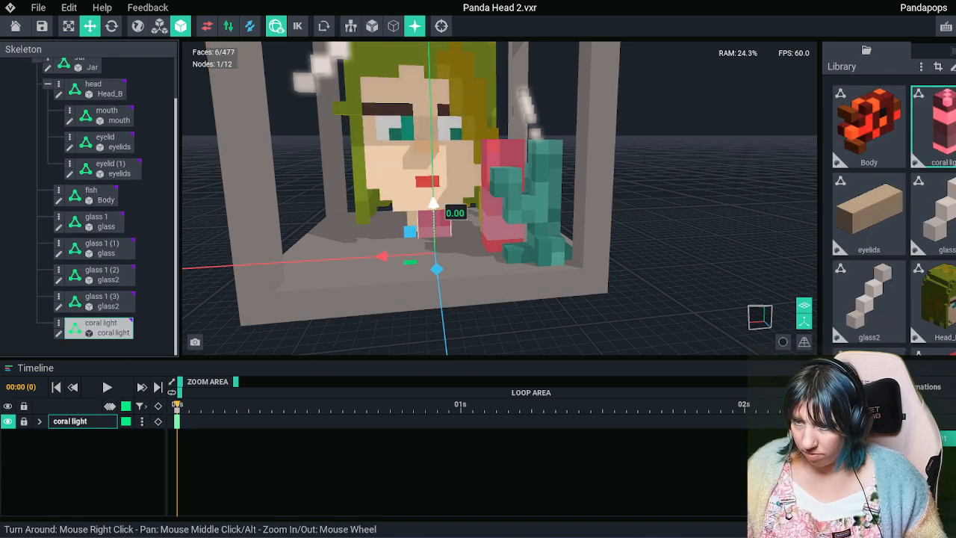
# Raise the coral light into the head at 00:00 to hide it, and create a keyframe for it at 00:11
pyautogui.moveTo(433, 203); pyautogui.dragTo(431, 120)
pyautogui.moveTo(431, 120); pyautogui.dragTo(797, 108, button='right')
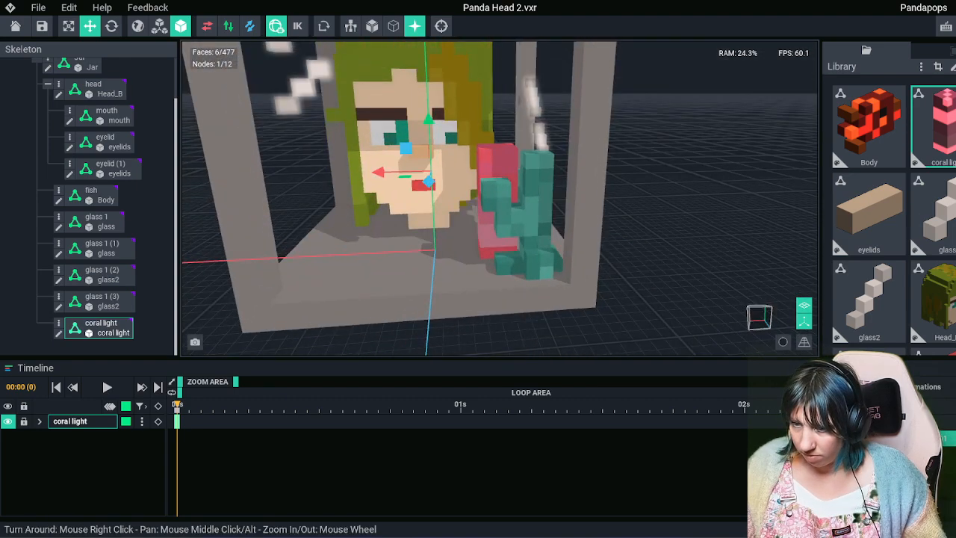
pyautogui.press('space')
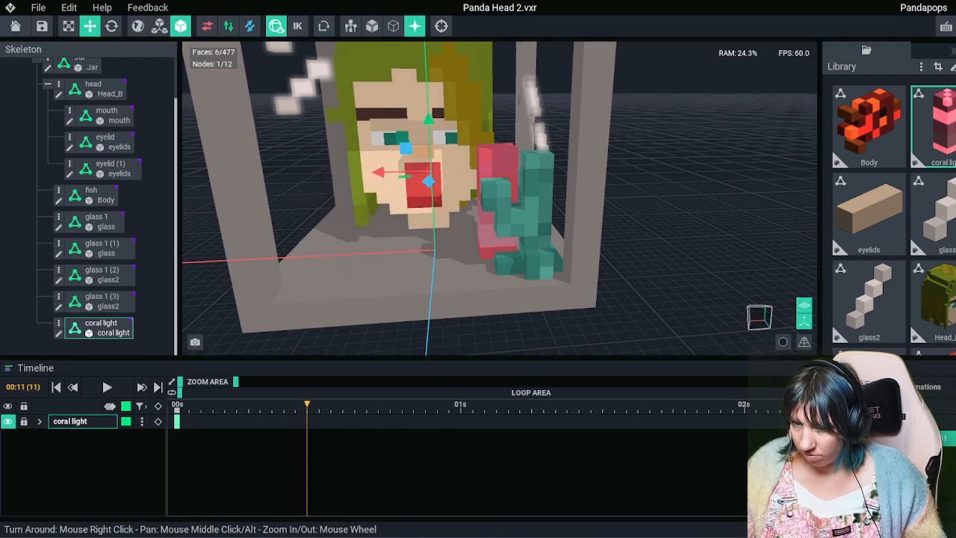
pyautogui.click(158, 421)
# At 00:12, move the coral light forward out of the head and sideways towards the jar's pink coral
pyautogui.press('Right')
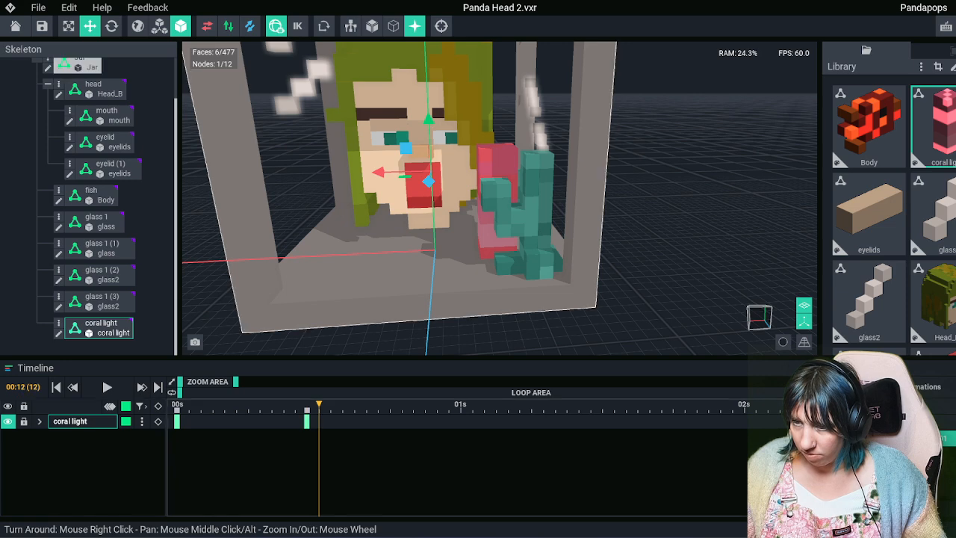
pyautogui.moveTo(428, 181); pyautogui.dragTo(425, 213)
pyautogui.moveTo(426, 212); pyautogui.dragTo(445, 227, button='right')
pyautogui.moveTo(385, 202); pyautogui.dragTo(464, 204)
pyautogui.moveTo(467, 243); pyautogui.dragTo(586, 254, button='right')
pyautogui.scroll(3, 586, 254)
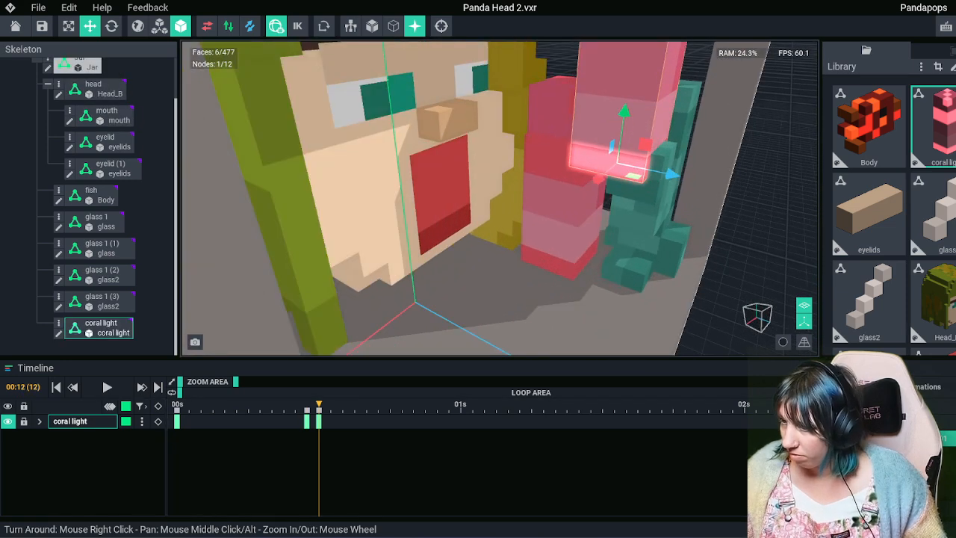
# Align the coral light in depth and height so it overlays the jar's pink coral, and deselect it
pyautogui.moveTo(666, 174); pyautogui.dragTo(616, 163)
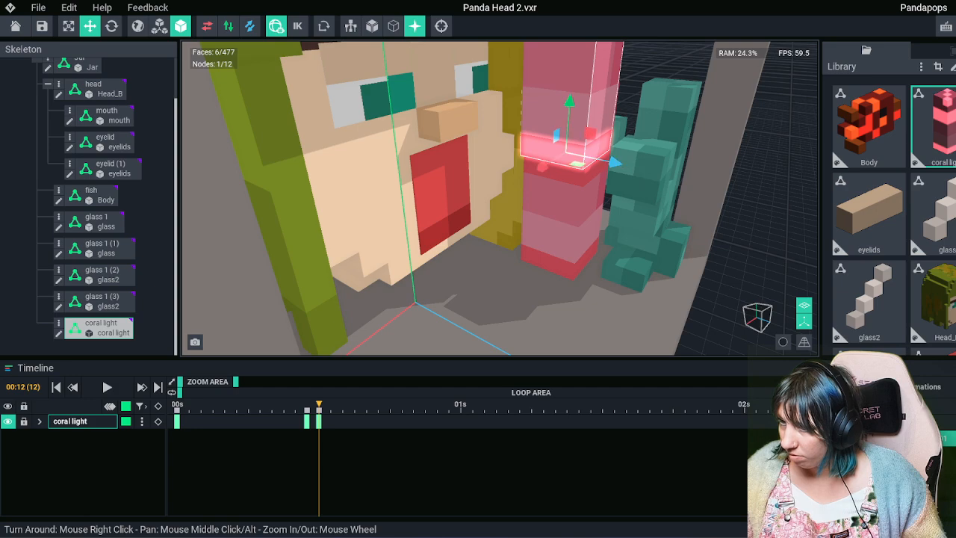
pyautogui.moveTo(569, 102); pyautogui.dragTo(561, 217)
pyautogui.moveTo(562, 217); pyautogui.dragTo(473, 211, button='right')
pyautogui.moveTo(524, 217); pyautogui.dragTo(524, 222)
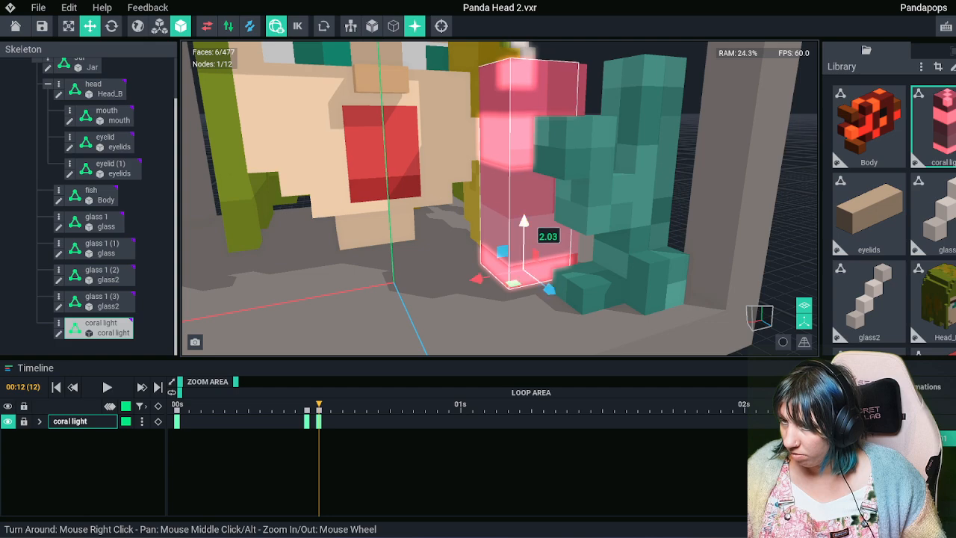
pyautogui.moveTo(524, 222); pyautogui.dragTo(505, 199, button='right')
pyautogui.scroll(-5, 473, 209)
pyautogui.scroll(-2, 506, 198)
pyautogui.click(544, 241)
pyautogui.moveTo(545, 241); pyautogui.dragTo(545, 241, button='right')
# Scrub through the Turning on 01 animation up to its last frames to check the coral light, and look at the On 01 animation
pyautogui.moveTo(319, 404); pyautogui.dragTo(378, 404)
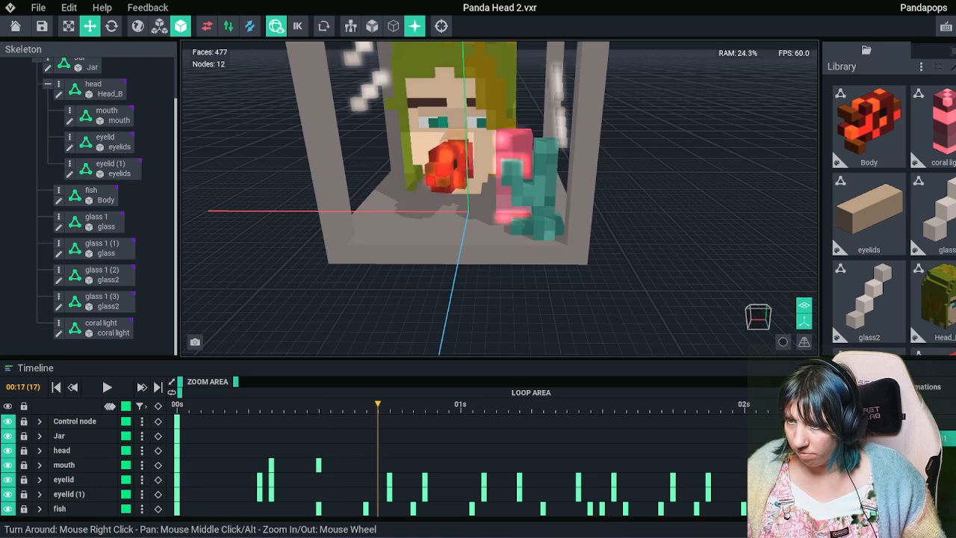
pyautogui.click(141, 386)
pyautogui.click(157, 386)
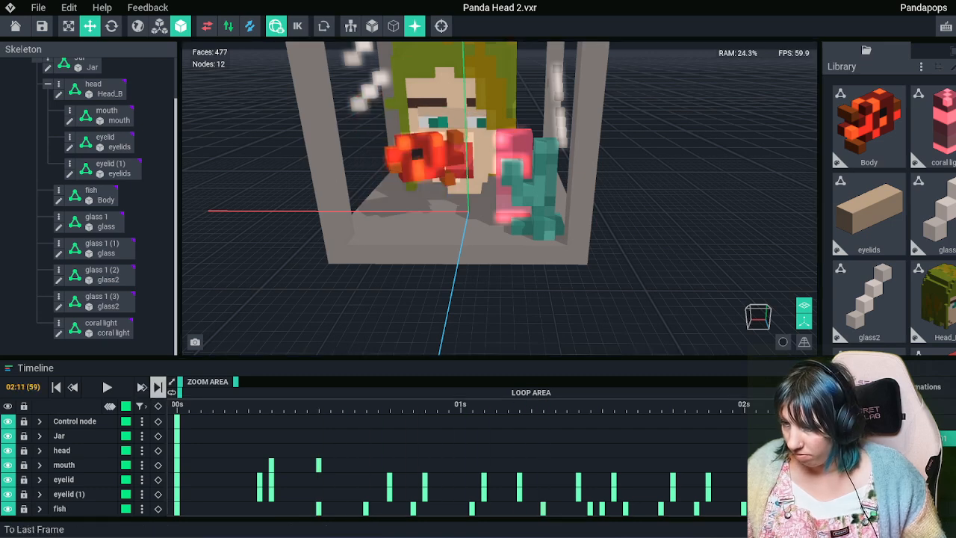
pyautogui.moveTo(236, 381); pyautogui.dragTo(245, 382)
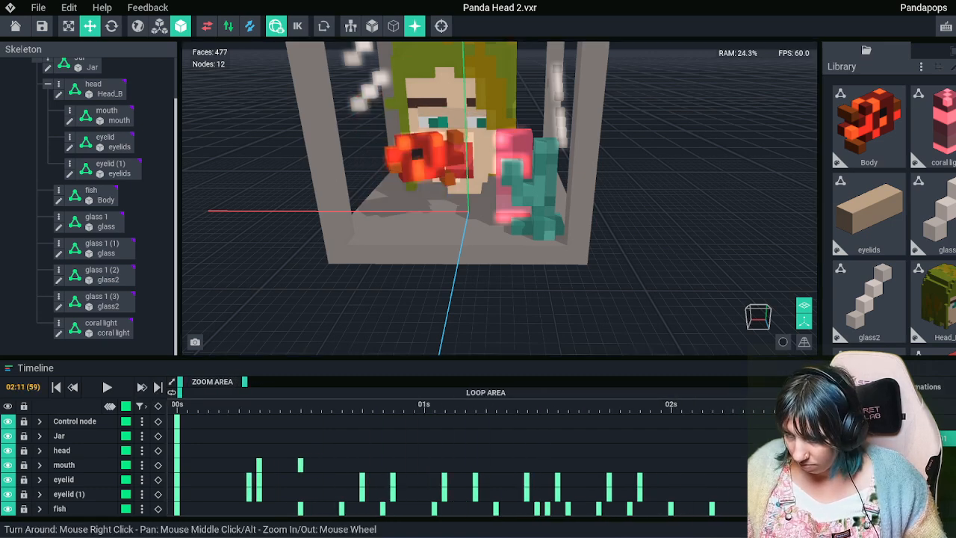
pyautogui.moveTo(783, 404); pyautogui.dragTo(824, 404)
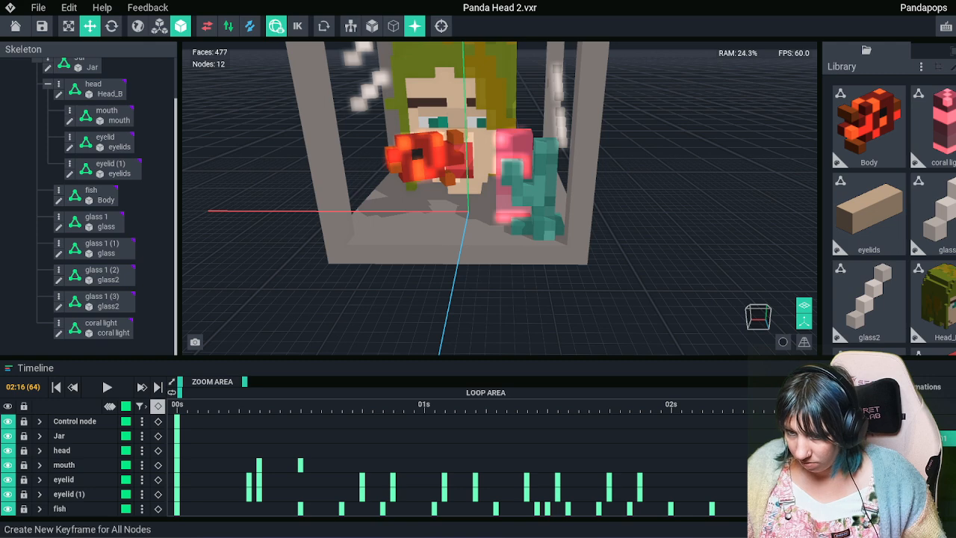
pyautogui.moveTo(336, 404); pyautogui.dragTo(835, 404)
pyautogui.click(918, 423)
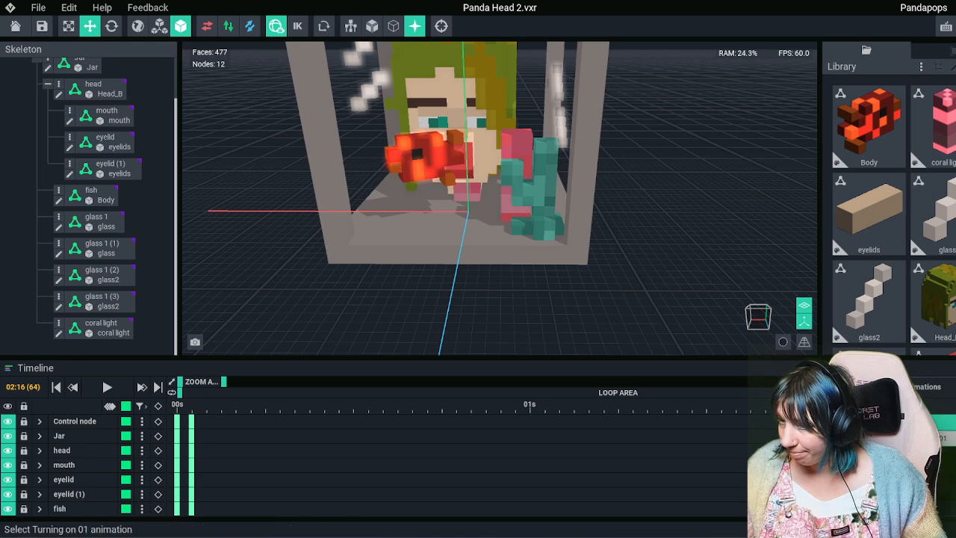
pyautogui.click(925, 439)
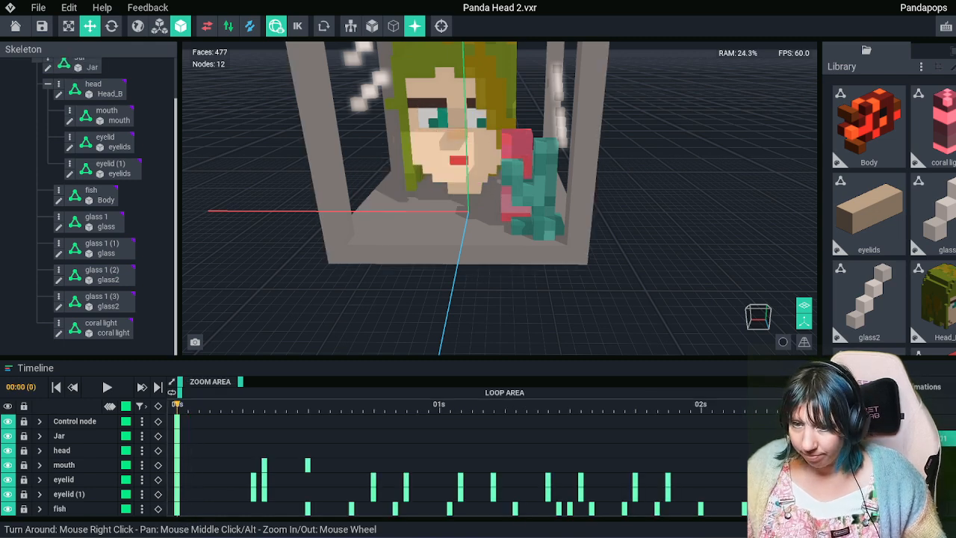
# Copy the coral light's 00:00 keyframe in the Turning on 01 animation and save the project
pyautogui.click(101, 327)
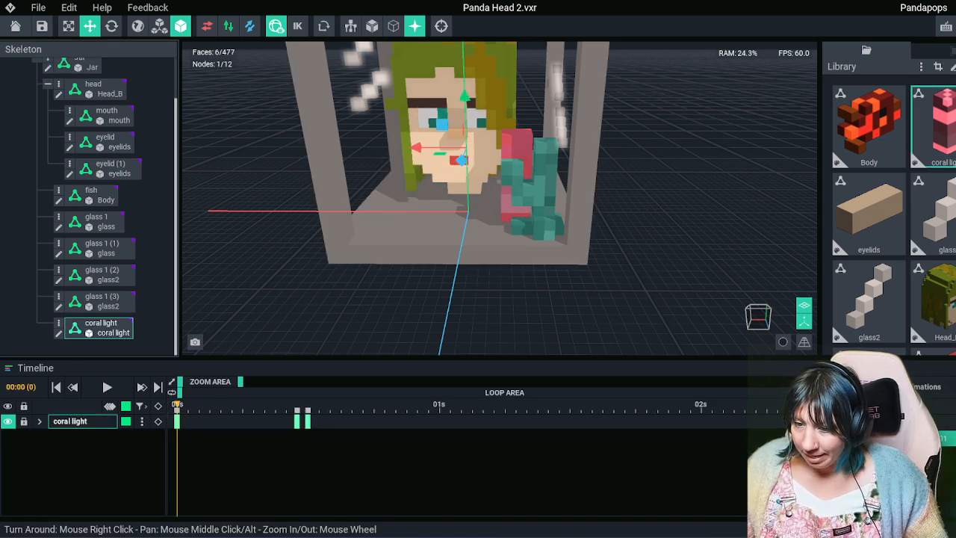
pyautogui.rightClick(177, 416)
pyautogui.click(195, 302)
pyautogui.hotkey('ctrl', 's')
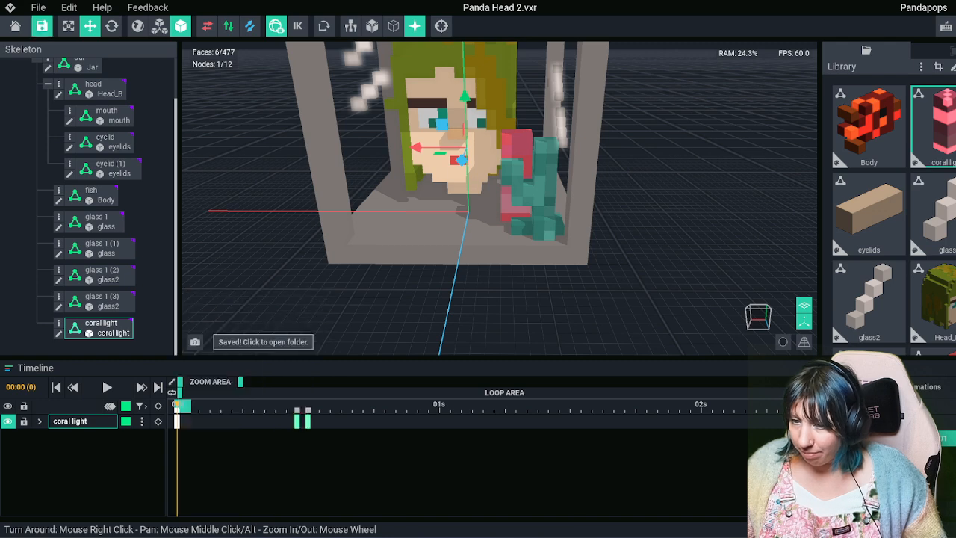
pyautogui.click(224, 299)
pyautogui.click(942, 439)
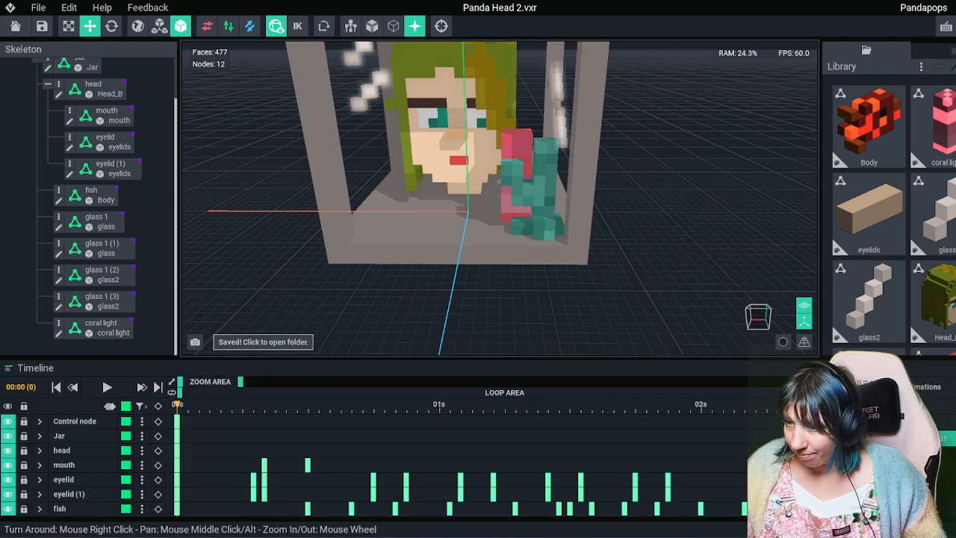
pyautogui.moveTo(202, 404); pyautogui.dragTo(188, 404)
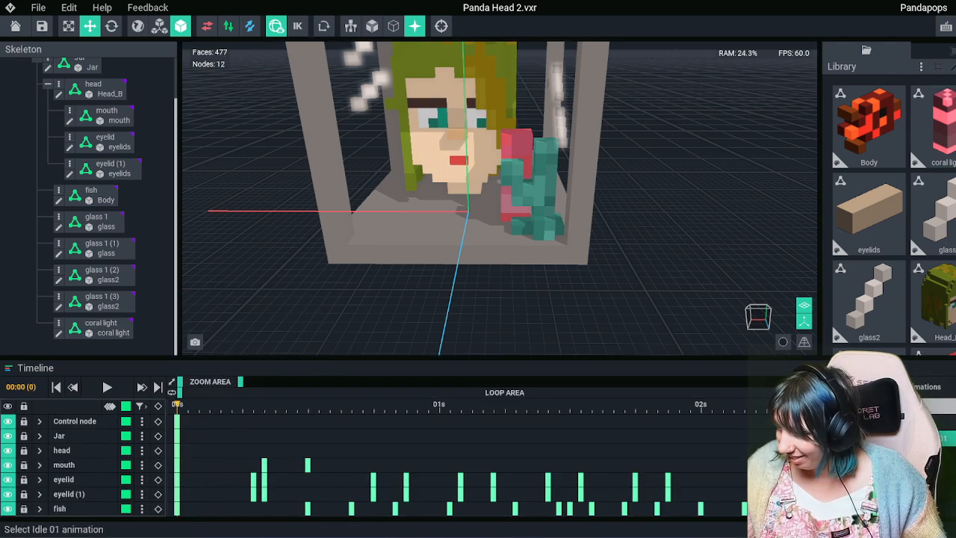
# Copy the coral light's 00:00 keyframe from Turning on 01 into On 01, place it at 00:01 and compare it with 00:00
pyautogui.click(943, 422)
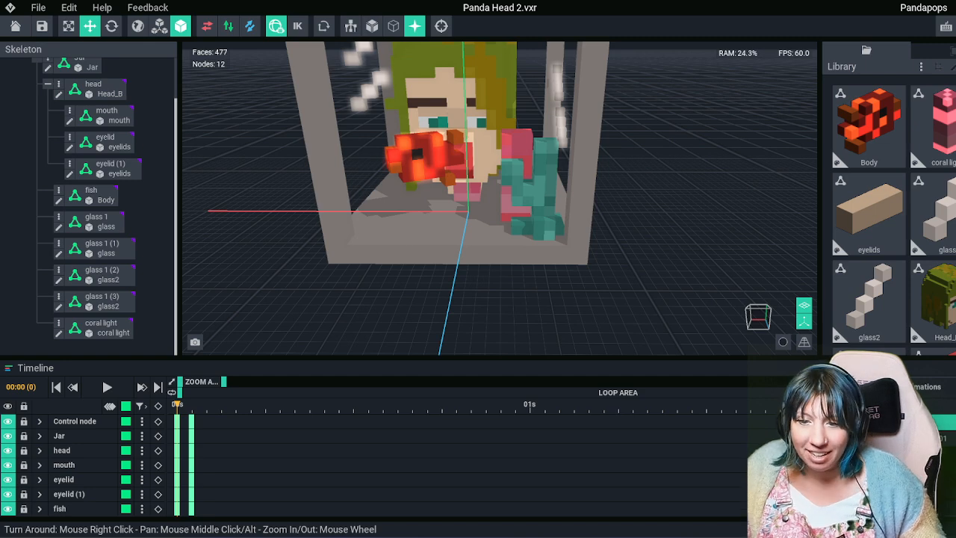
pyautogui.click(100, 327)
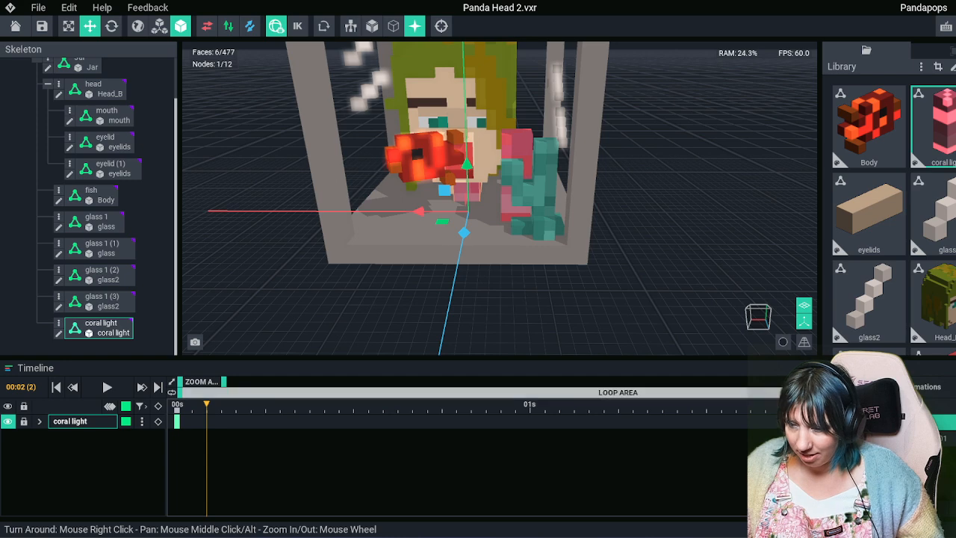
pyautogui.click(944, 438)
pyautogui.rightClick(177, 421)
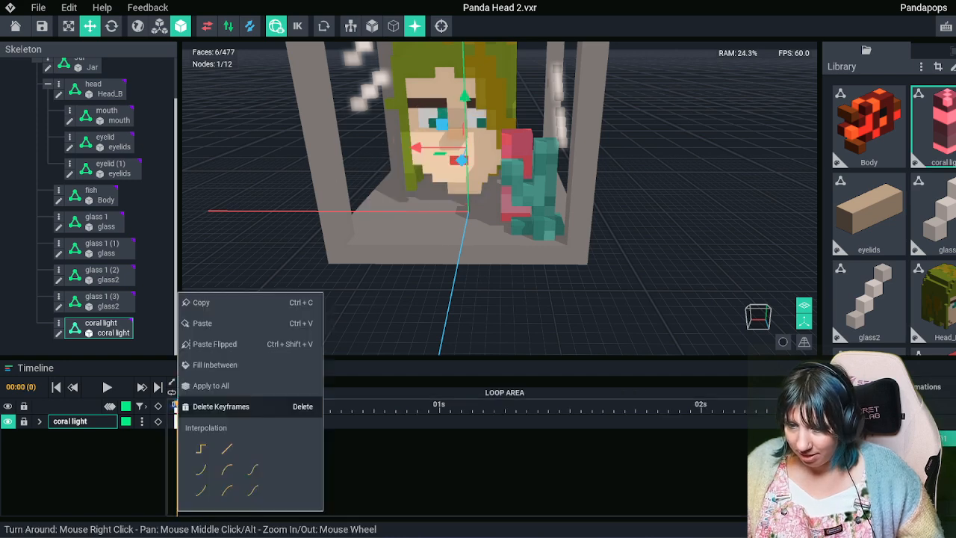
pyautogui.click(200, 302)
pyautogui.click(945, 422)
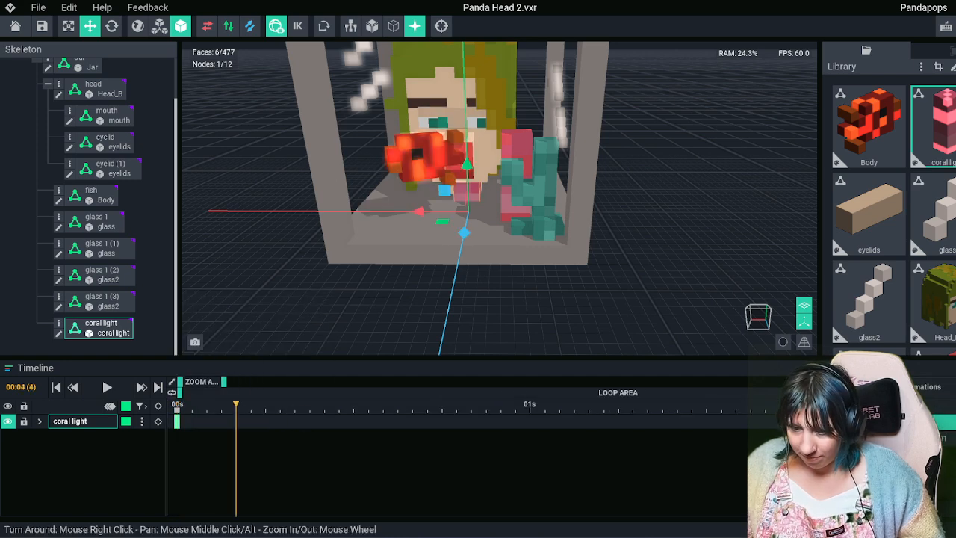
pyautogui.moveTo(236, 422); pyautogui.dragTo(188, 421)
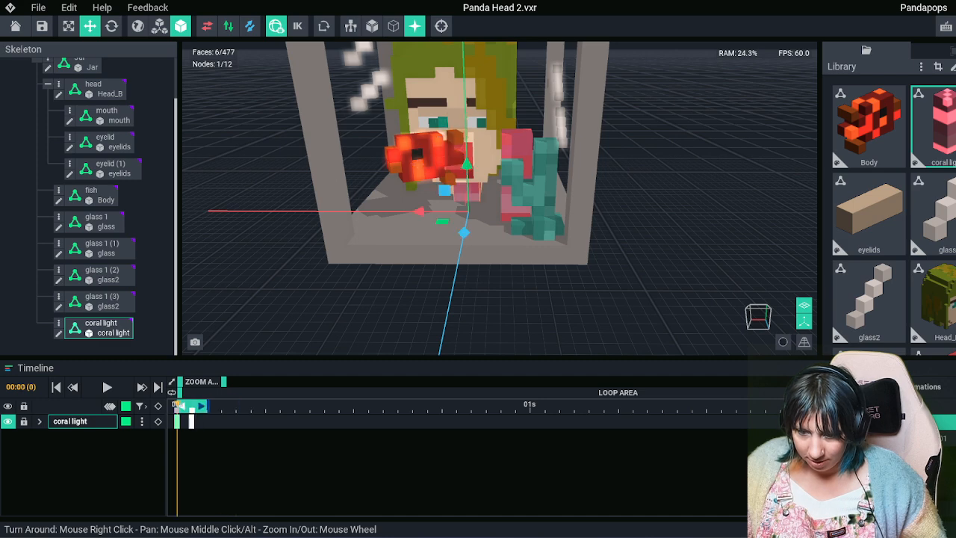
pyautogui.scroll(5, 495, 172)
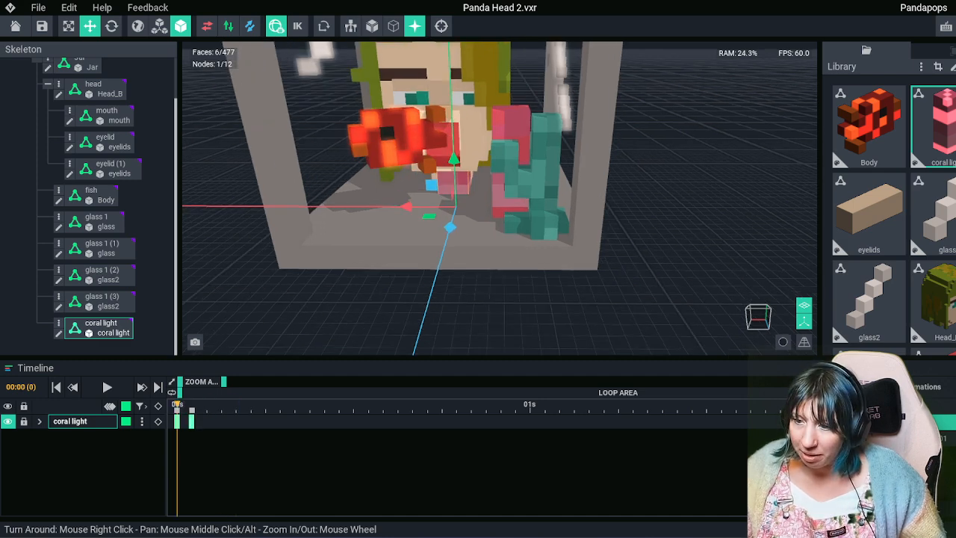
pyautogui.click(192, 407)
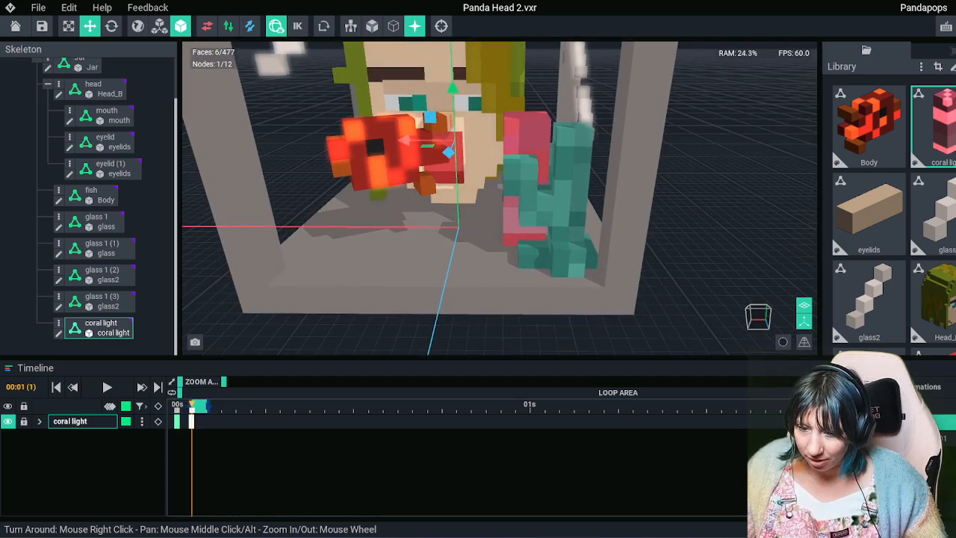
pyautogui.click(177, 405)
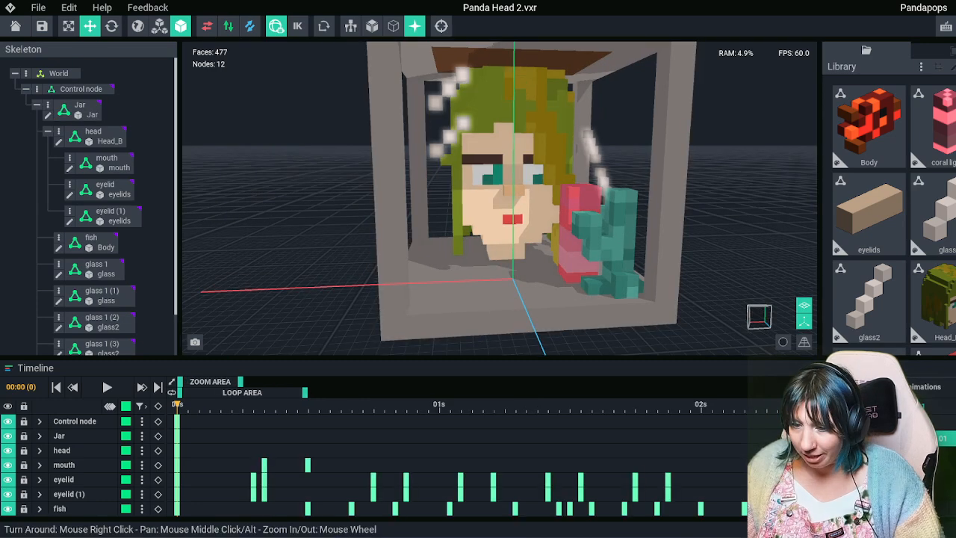
# In the Turning on 01 animation, select the coral light node and copy its keyframe at 00:00
pyautogui.moveTo(177, 404)
pyautogui.mouseDown()
pyautogui.moveTo(831, 405)
pyautogui.moveTo(177, 404)
pyautogui.mouseUp()
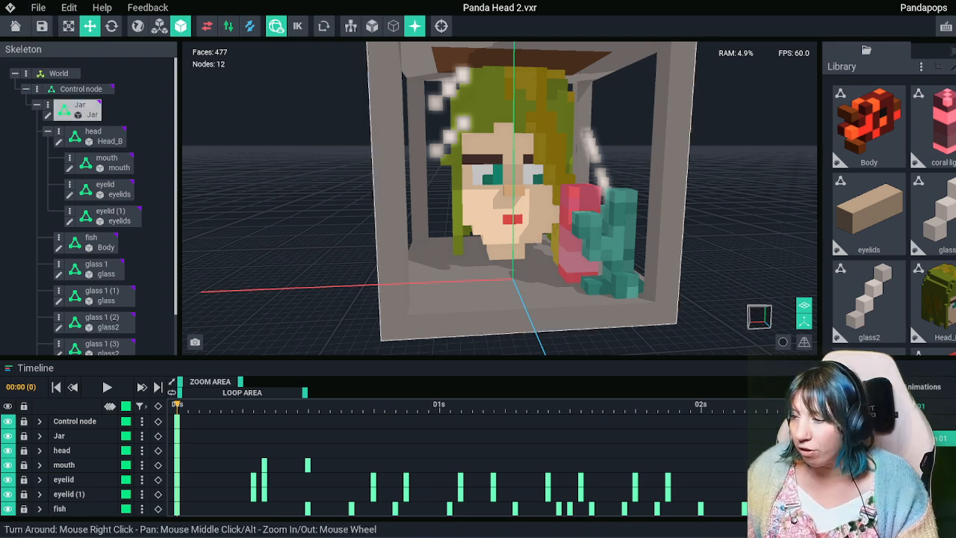
pyautogui.click(896, 423)
pyautogui.click(911, 438)
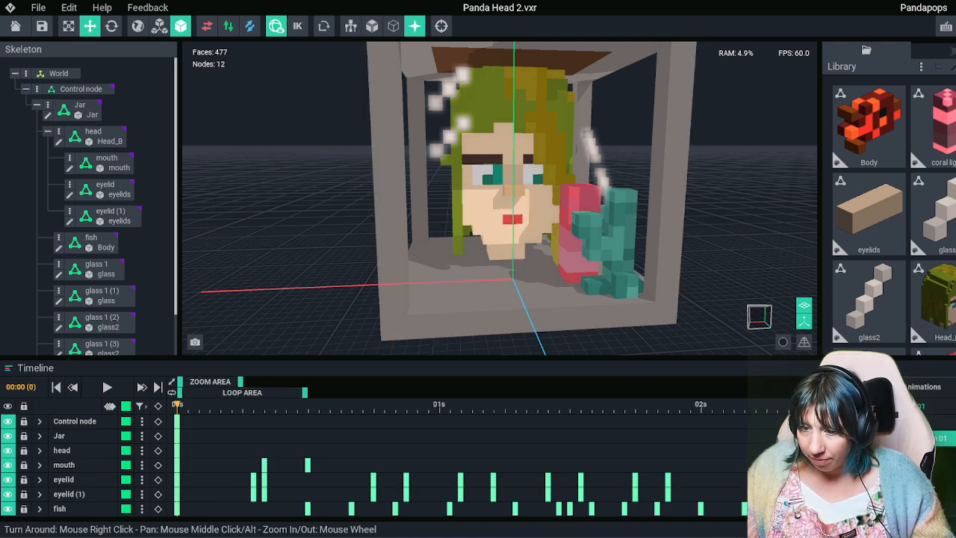
pyautogui.scroll(-2, 90, 224)
pyautogui.click(101, 327)
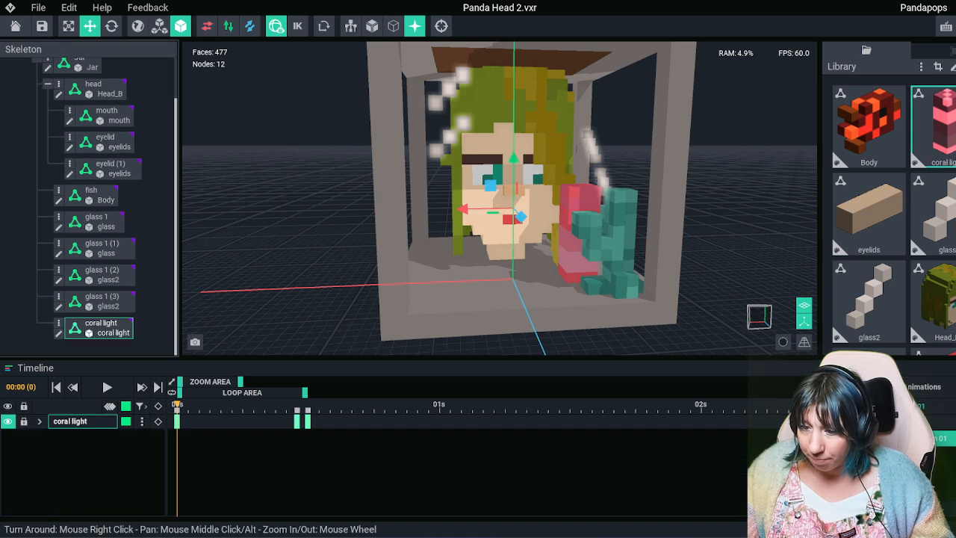
pyautogui.click(177, 421)
pyautogui.rightClick(177, 421)
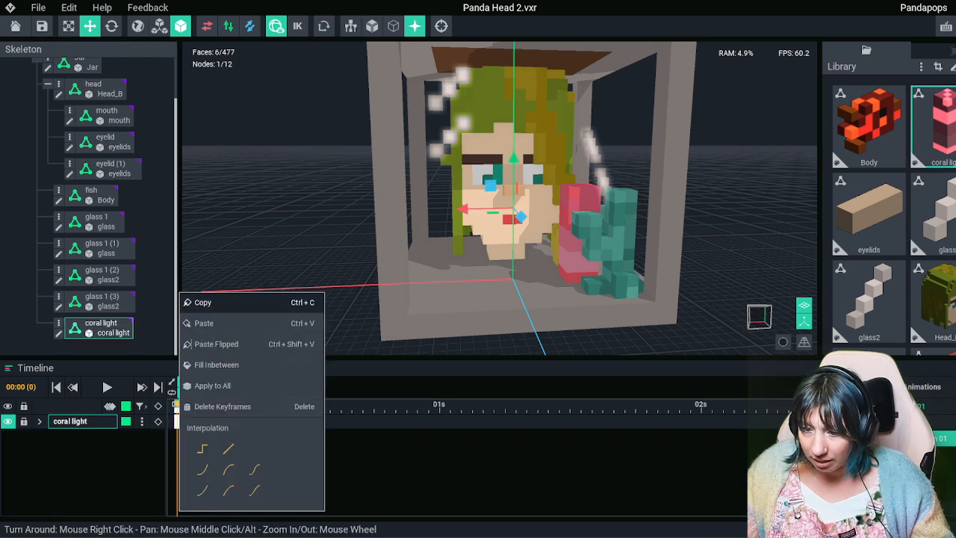
pyautogui.click(203, 303)
# Paste the copied coral light keyframe at 00:03 in the On 01 animation, and try moving it to 00:01
pyautogui.click(944, 422)
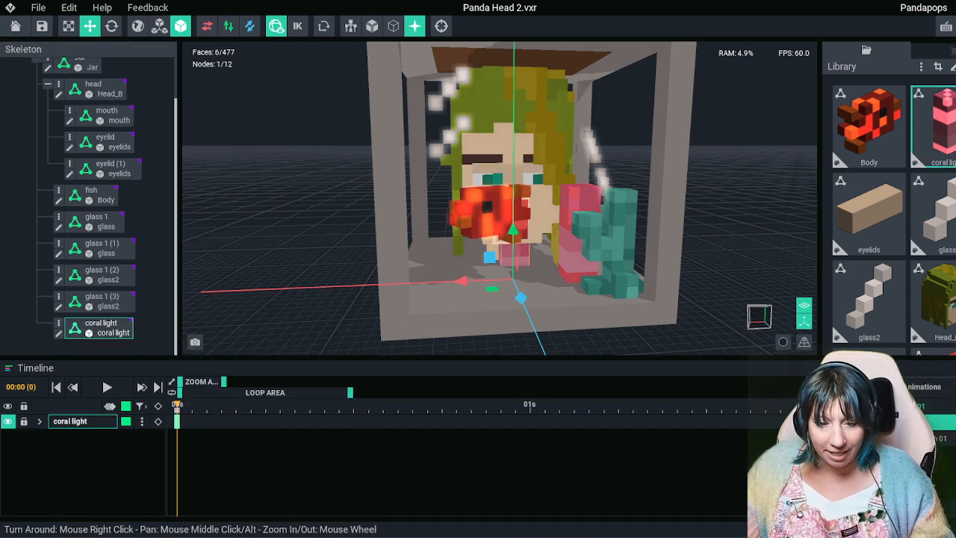
pyautogui.click(221, 405)
pyautogui.hotkey('ctrl', 'v')
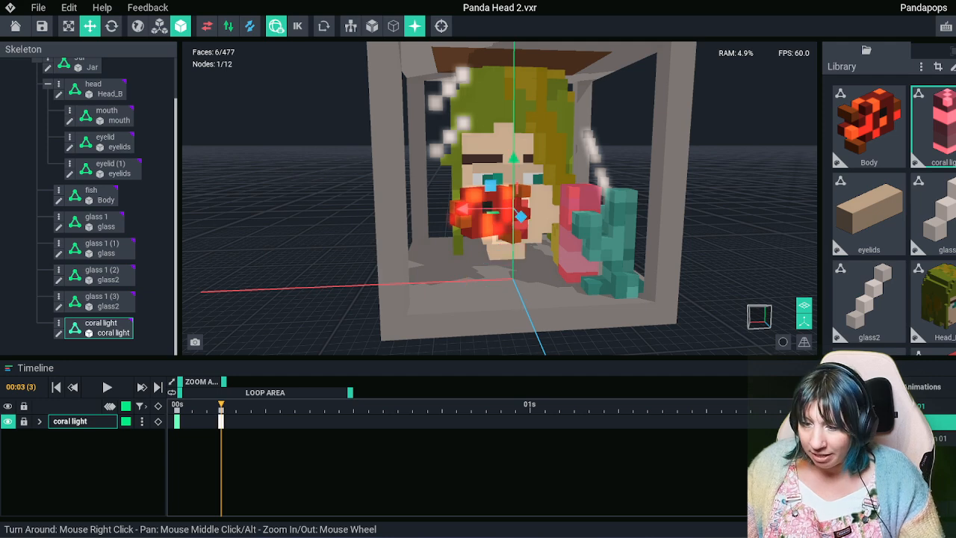
pyautogui.moveTo(220, 421); pyautogui.dragTo(190, 421)
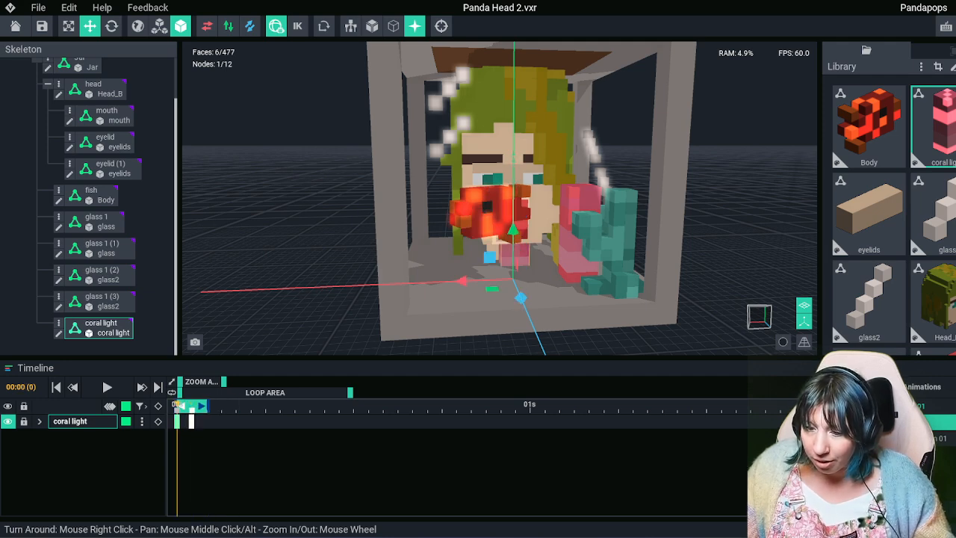
pyautogui.hotkey('ctrl', 'z')
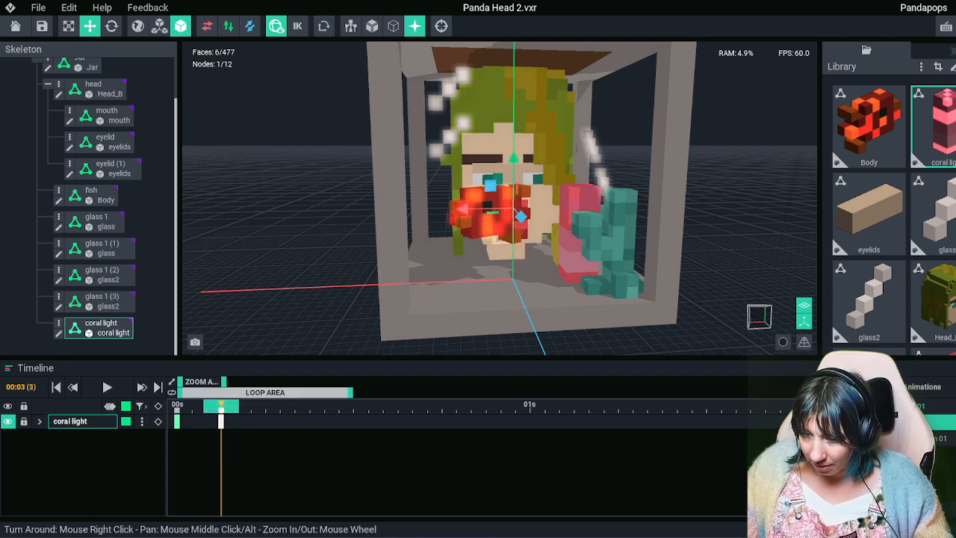
# Shorten the loop area to about 00:08, move the pasted coral light keyframe to 00:01 and compare it with 00:00
pyautogui.moveTo(350, 392); pyautogui.dragTo(291, 392)
pyautogui.moveTo(224, 381); pyautogui.dragTo(186, 381)
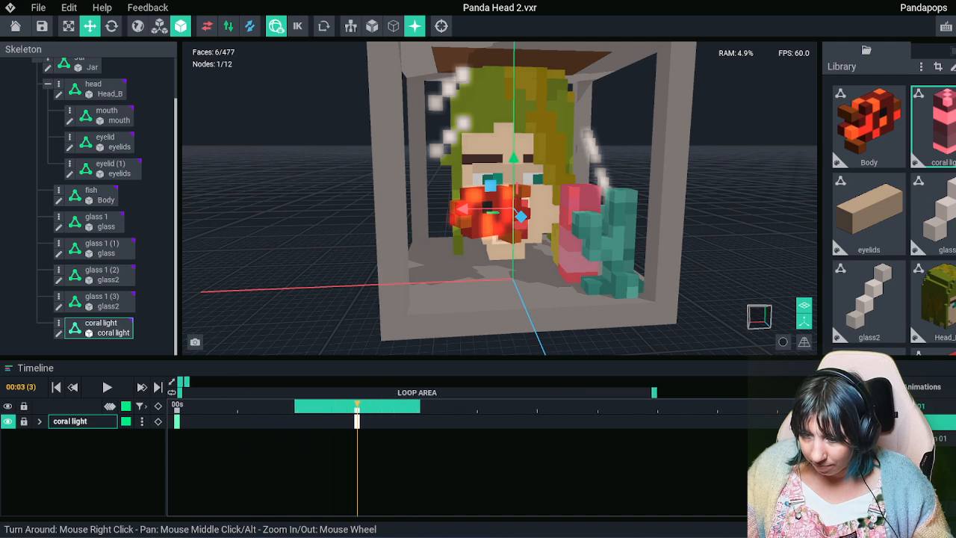
pyautogui.moveTo(357, 421); pyautogui.dragTo(183, 421)
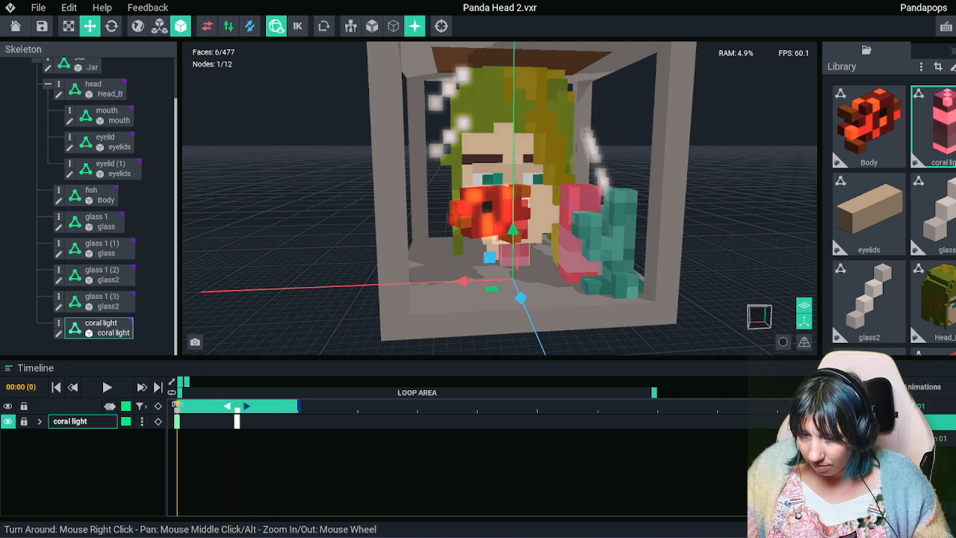
pyautogui.click(237, 408)
pyautogui.click(297, 408)
pyautogui.click(237, 408)
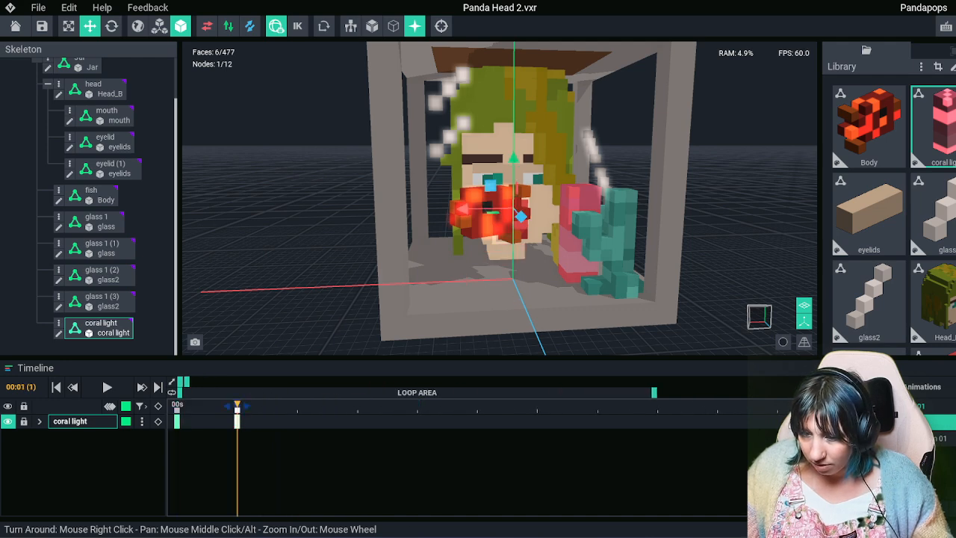
pyautogui.click(177, 408)
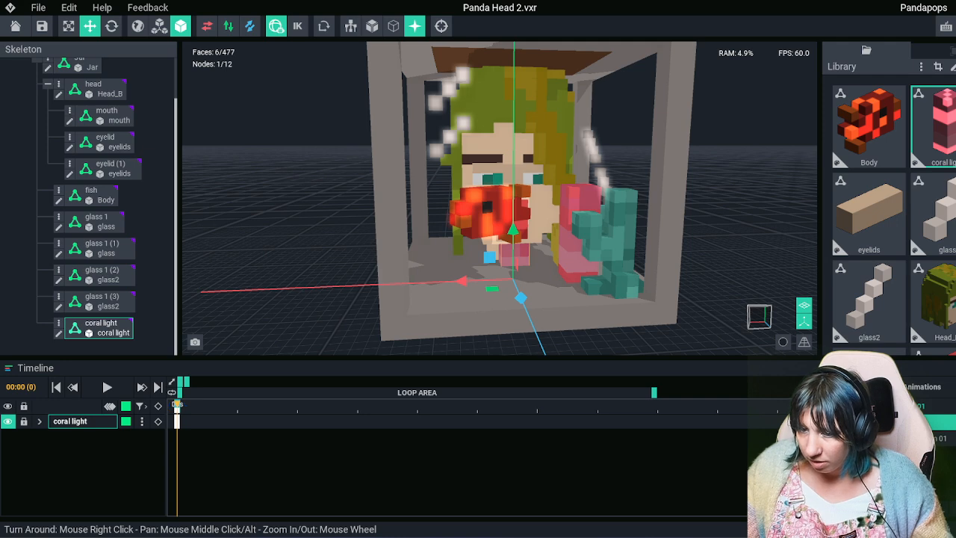
pyautogui.moveTo(177, 406); pyautogui.dragTo(237, 405)
# Compare the coral light keyframes at 00:00, 00:11 and 00:12 in Turning on 01, copy the 00:11 one, and return On 01 to 00:00
pyautogui.click(941, 438)
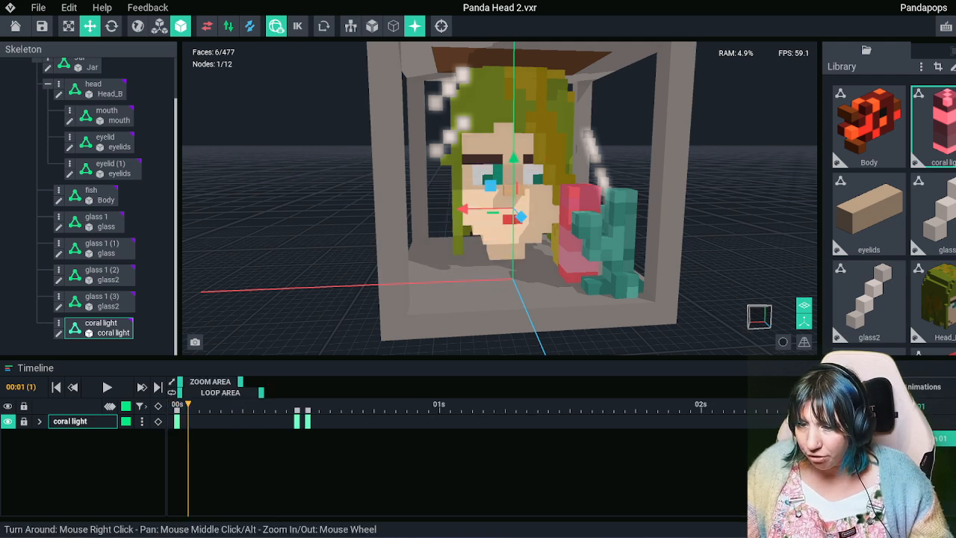
pyautogui.click(177, 408)
pyautogui.click(298, 407)
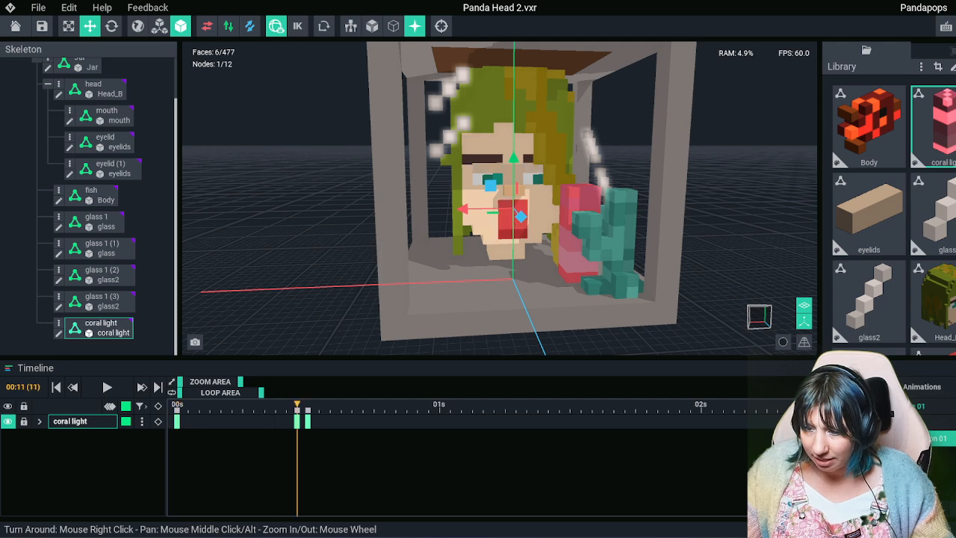
pyautogui.click(307, 408)
pyautogui.click(298, 408)
pyautogui.moveTo(285, 407); pyautogui.dragTo(300, 407)
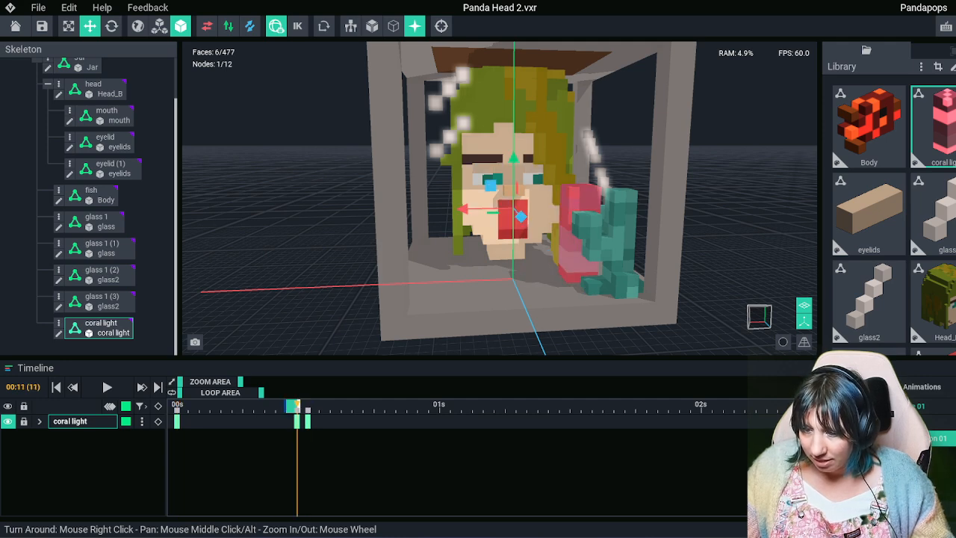
pyautogui.rightClick(297, 408)
pyautogui.click(321, 302)
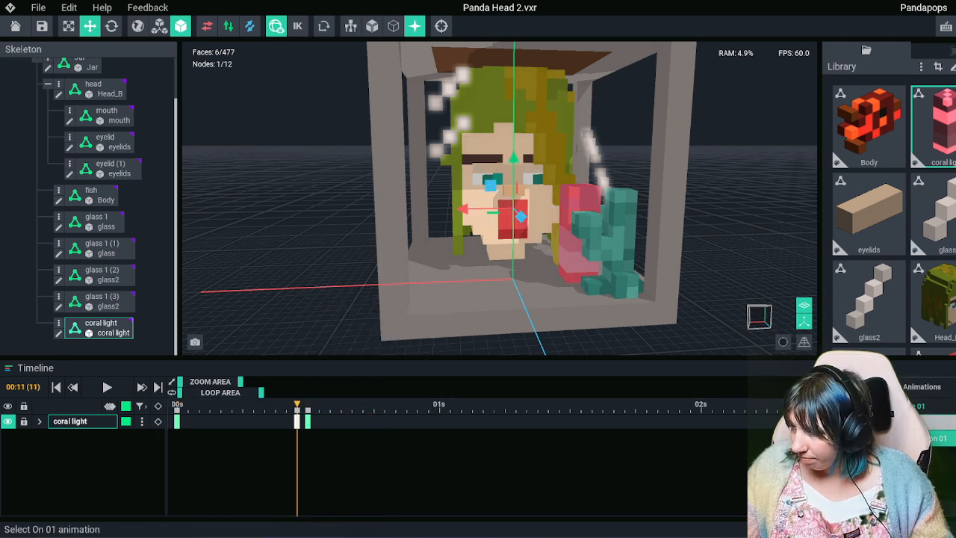
pyautogui.click(936, 422)
pyautogui.moveTo(221, 408); pyautogui.dragTo(177, 407)
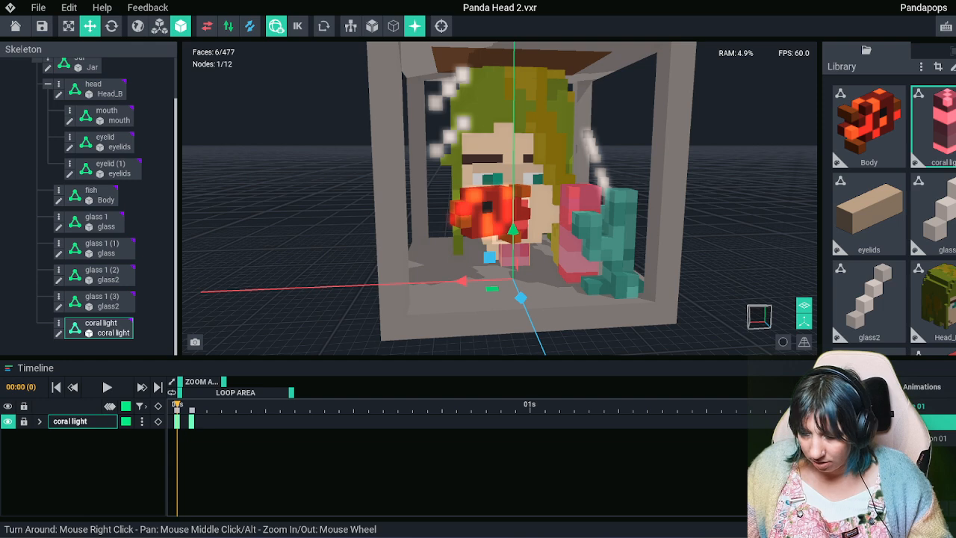
# Try Apply to All on the coral light's 00:00 keyframe in Turning on 01, and compare 00:14 with 00:00
pyautogui.click(936, 439)
pyautogui.click(177, 409)
pyautogui.rightClick(177, 408)
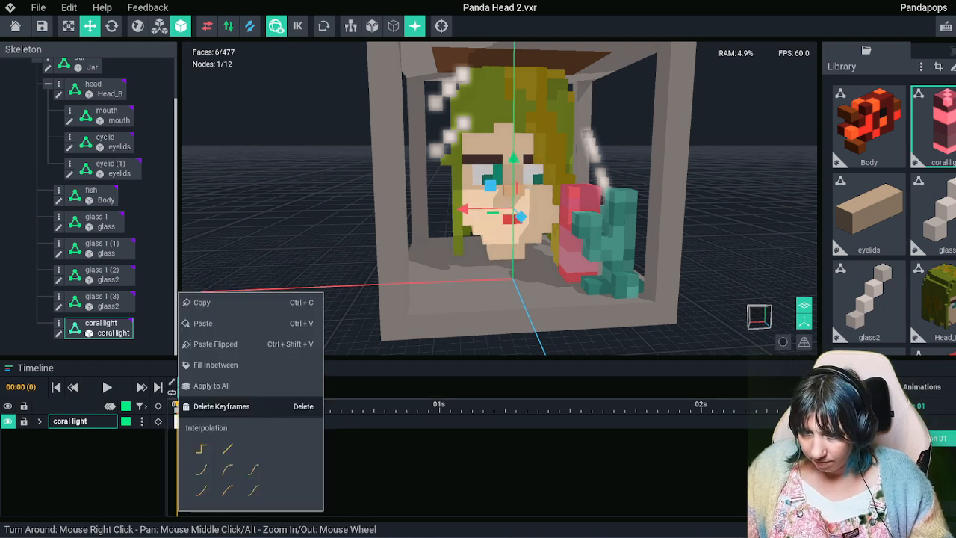
pyautogui.click(213, 386)
pyautogui.click(445, 201)
pyautogui.click(331, 408)
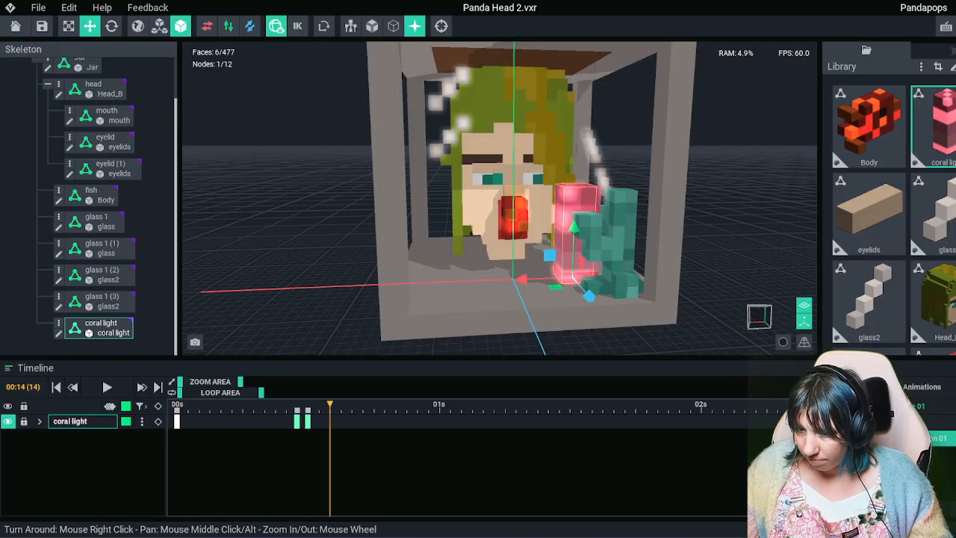
pyautogui.moveTo(330, 407); pyautogui.dragTo(177, 408)
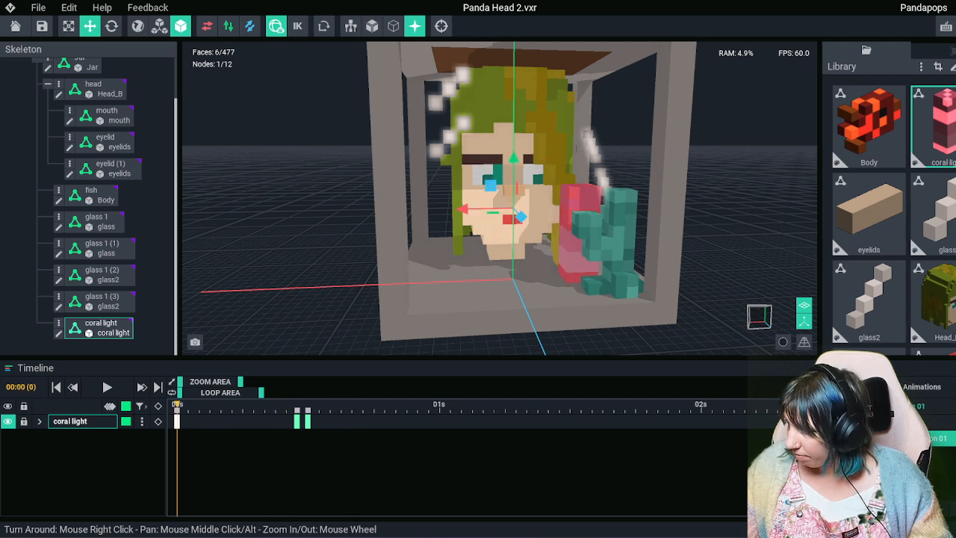
# Step through the first frames of On 01, then select the coral light keyframes at 00:00 and 00:01 and delete them
pyautogui.click(937, 422)
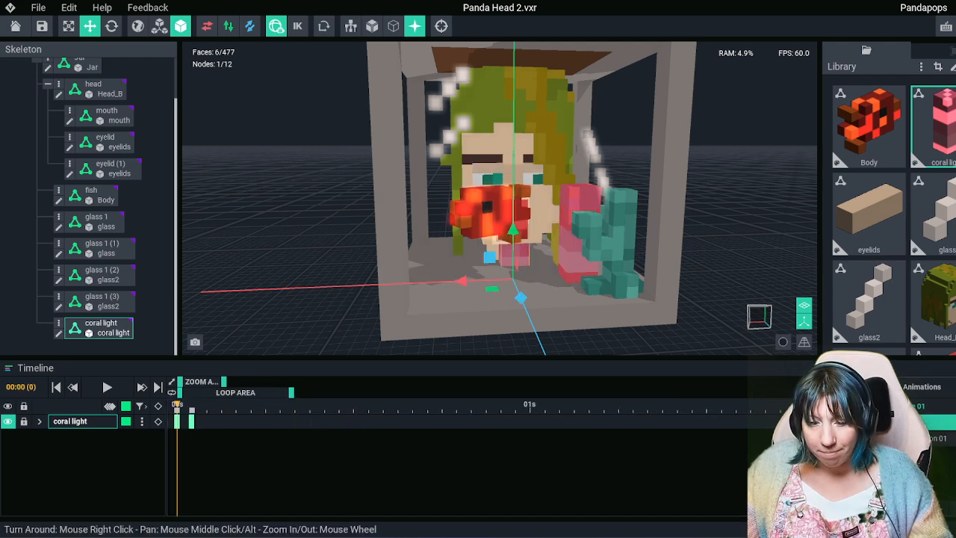
pyautogui.press('Right')
pyautogui.press('Right')
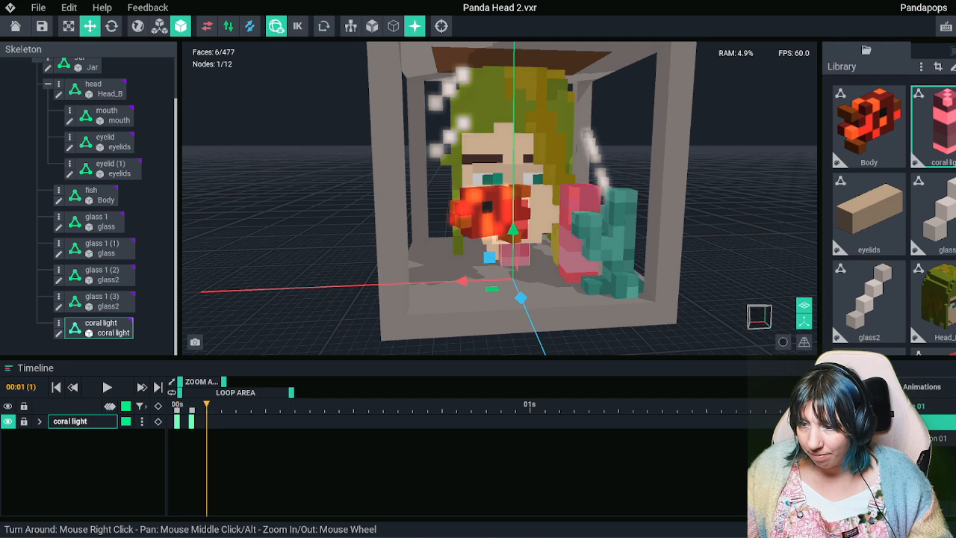
pyautogui.press('Right')
pyautogui.press('Right')
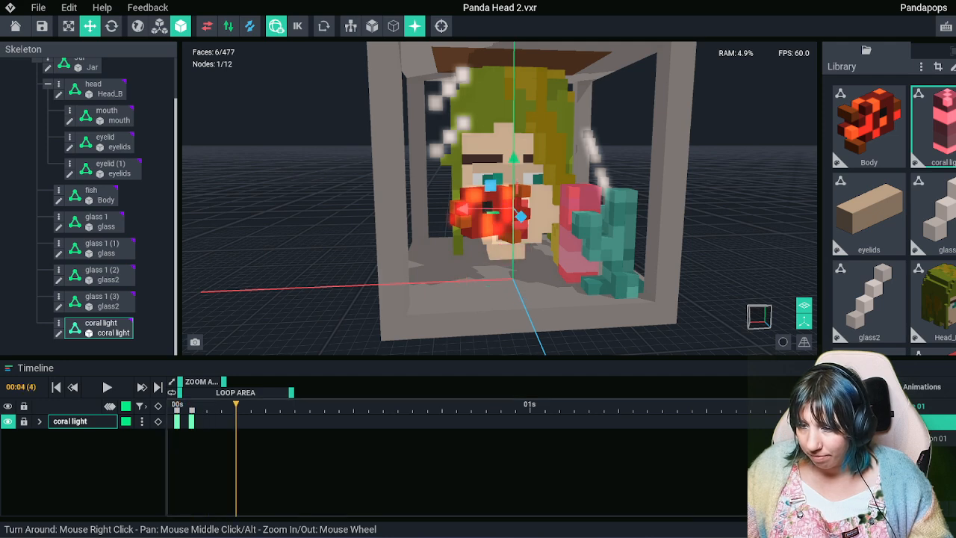
pyautogui.moveTo(224, 382); pyautogui.dragTo(219, 405)
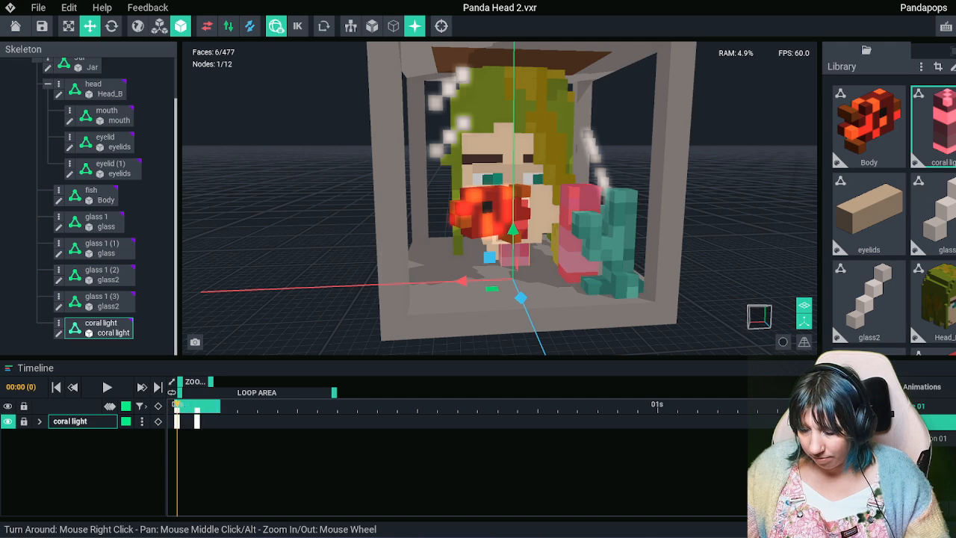
pyautogui.press('Delete')
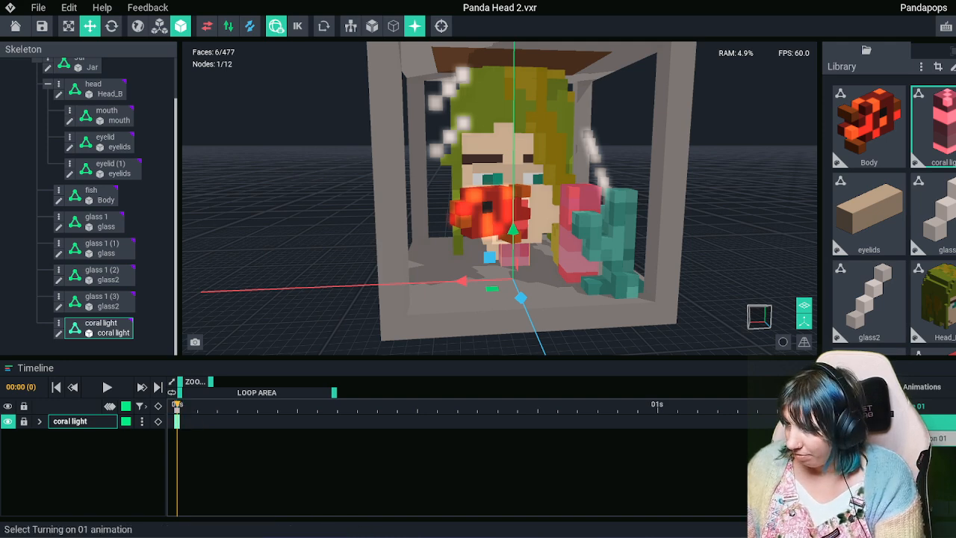
# Use Apply to All again on the coral light's 00:00 keyframe in Turning on 01, and inspect On 01 at 00:00
pyautogui.click(933, 438)
pyautogui.moveTo(177, 406)
pyautogui.mouseDown()
pyautogui.moveTo(188, 405)
pyautogui.moveTo(178, 405)
pyautogui.mouseUp()
pyautogui.rightClick(178, 422)
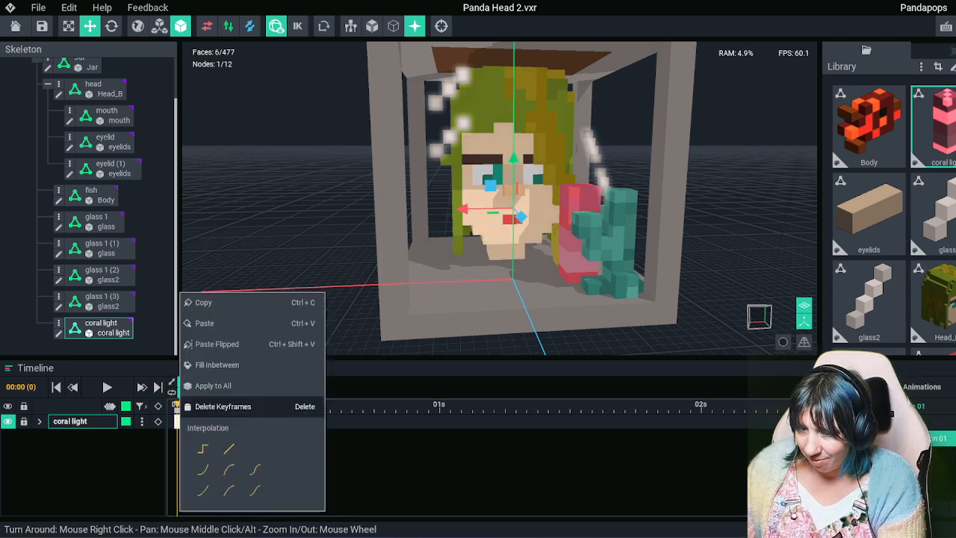
pyautogui.click(213, 385)
pyautogui.click(443, 200)
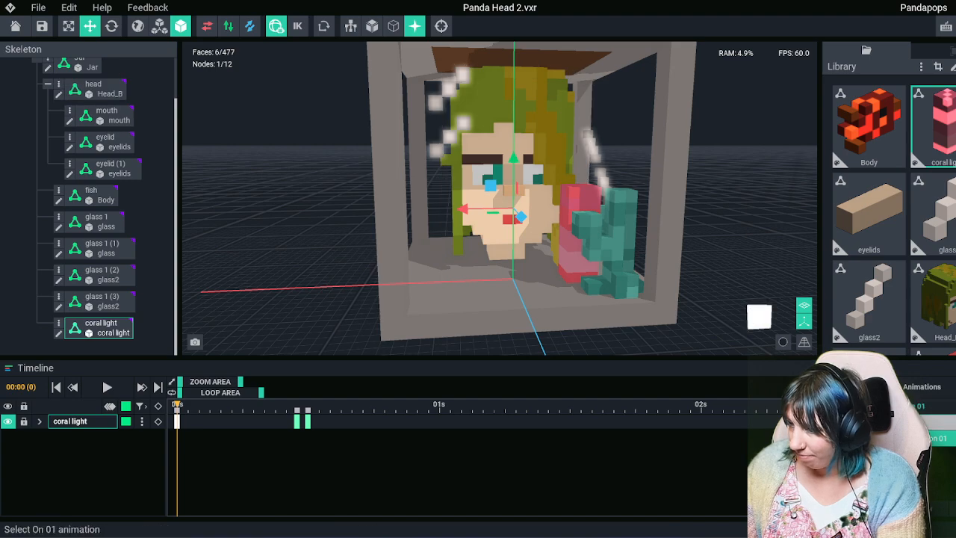
pyautogui.moveTo(542, 245); pyautogui.dragTo(542, 245, button='right')
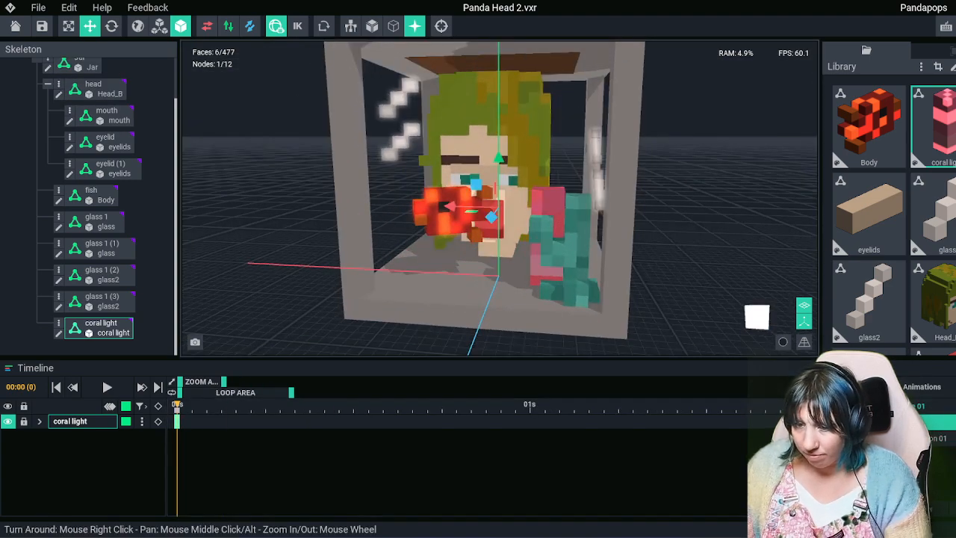
# Add a coral light keyframe at 00:01 in both the On 01 and Idle 01 animations
pyautogui.click(192, 407)
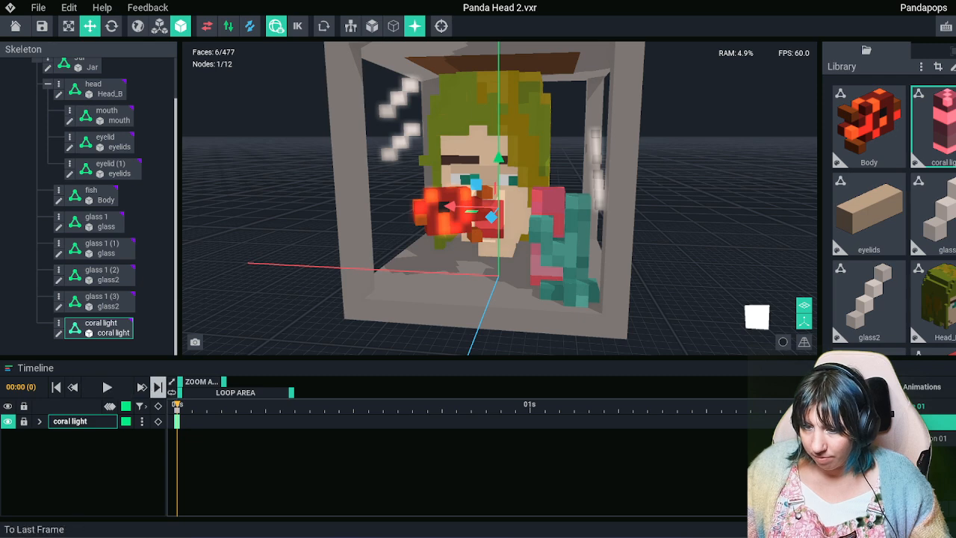
pyautogui.click(158, 406)
pyautogui.click(930, 406)
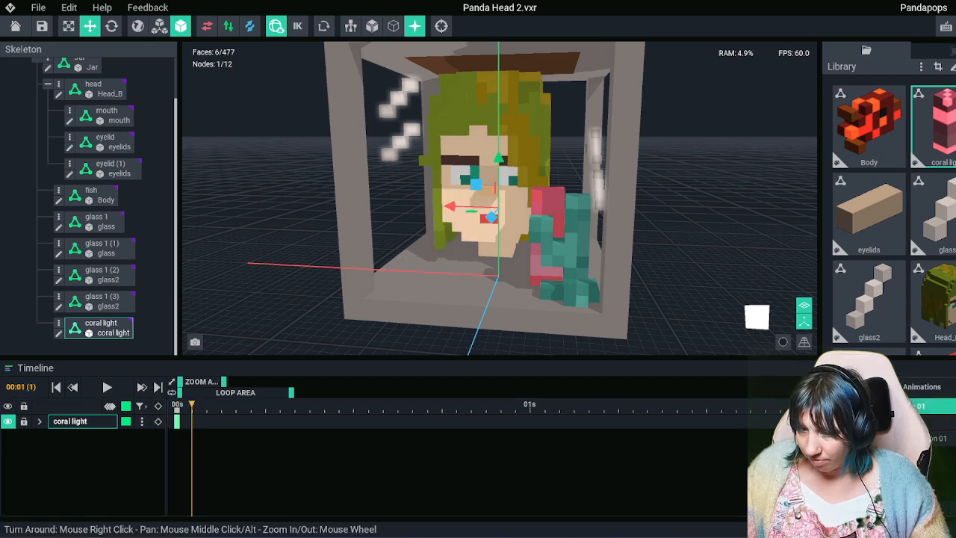
pyautogui.click(177, 405)
pyautogui.click(191, 407)
pyautogui.click(157, 406)
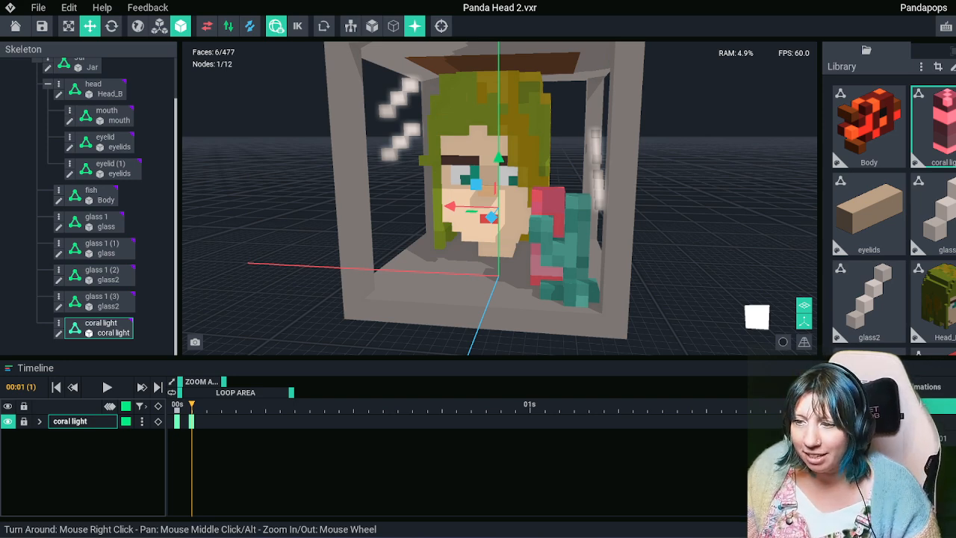
# Deselect the coral light and play the Turning on 01 animation from 00:00 to review the whole jar
pyautogui.moveTo(440, 168); pyautogui.dragTo(515, 168, button='right')
pyautogui.click(717, 187)
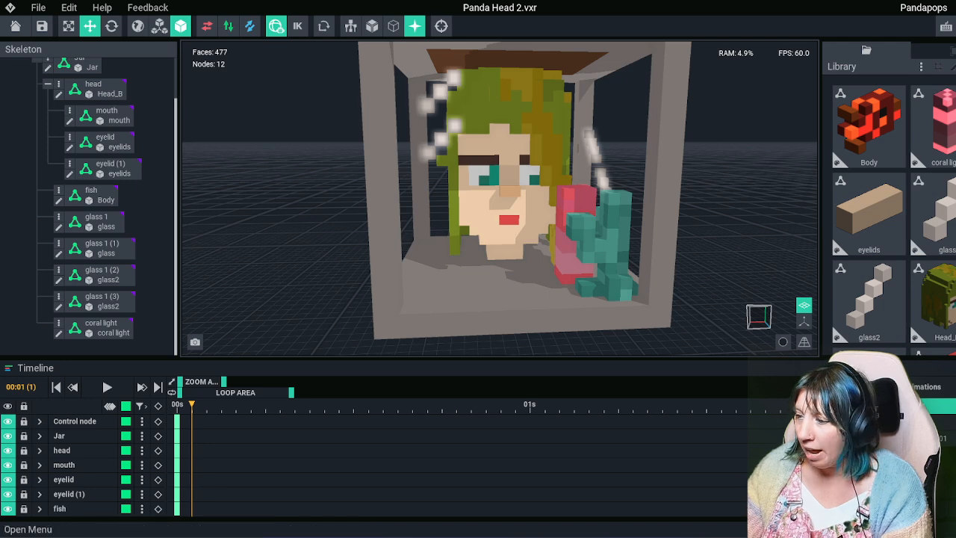
pyautogui.click(918, 439)
pyautogui.moveTo(188, 404); pyautogui.dragTo(319, 404)
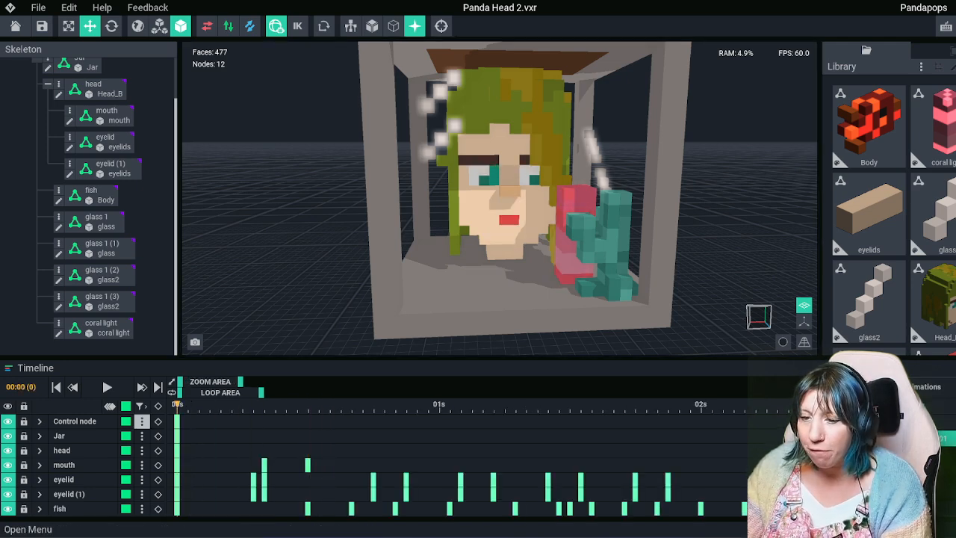
pyautogui.click(106, 386)
pyautogui.scroll(-5, 500, 198)
pyautogui.moveTo(516, 201); pyautogui.dragTo(489, 206, button='right')
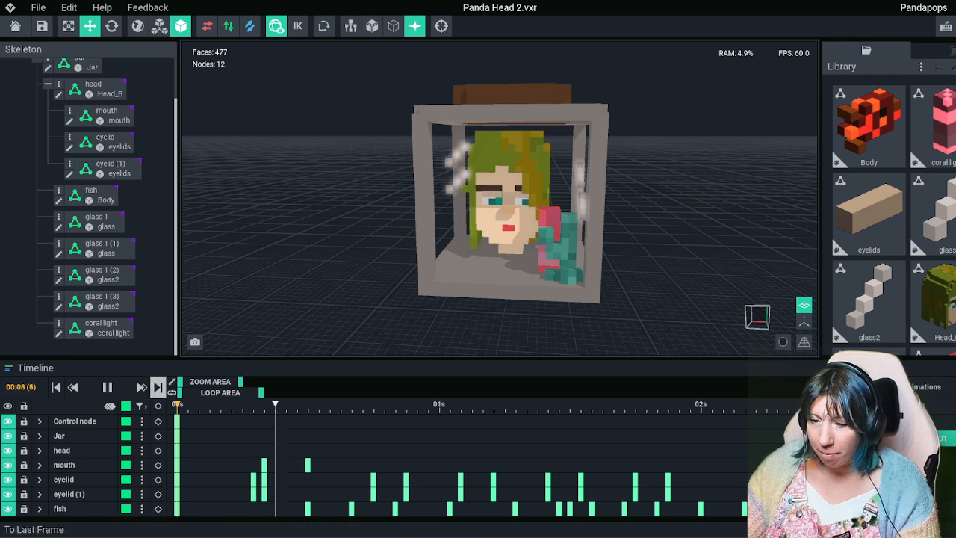
pyautogui.click(107, 387)
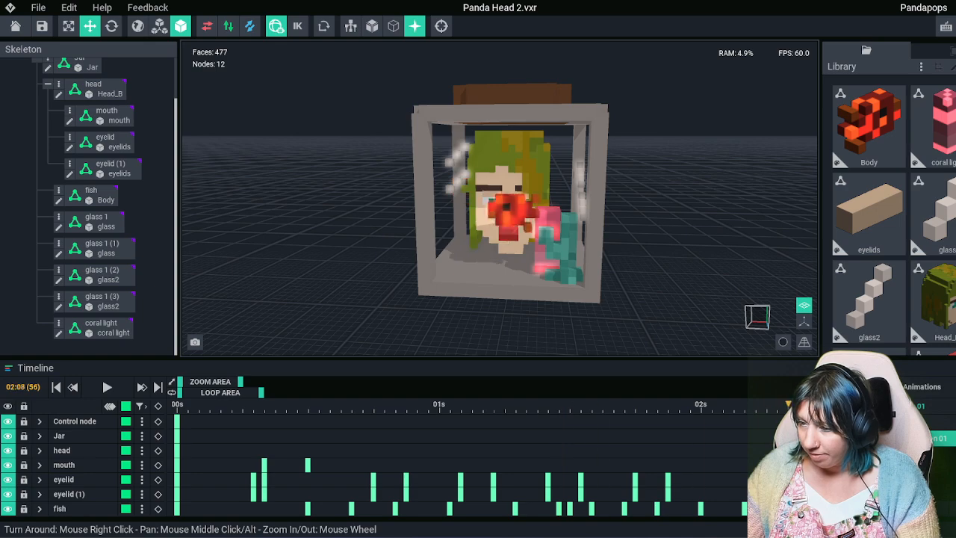
# Replay Turning on 01 from 00:00, watching the fish, mouth and coral glow from another angle, and stop playback
pyautogui.moveTo(209, 405); pyautogui.dragTo(177, 405)
pyautogui.click(108, 387)
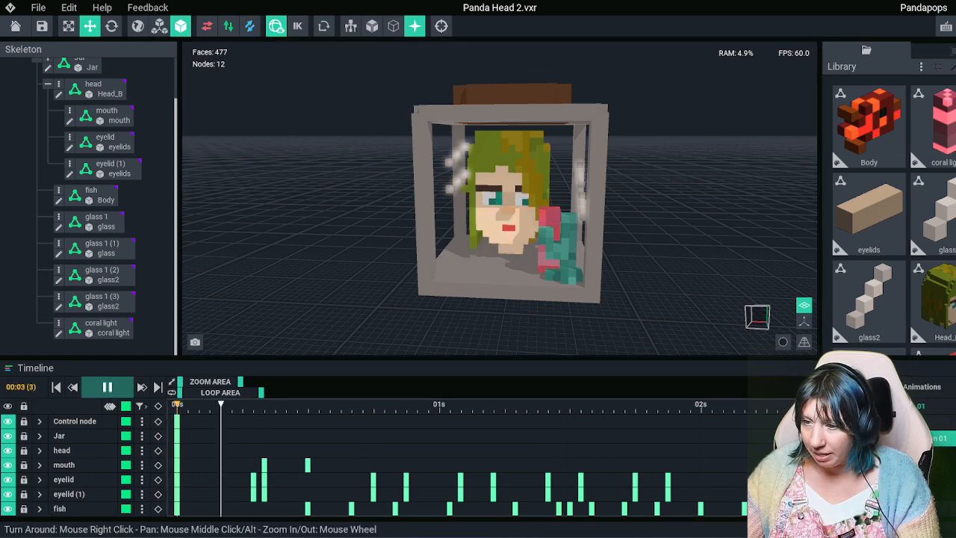
pyautogui.scroll(-5, 500, 224)
pyautogui.moveTo(499, 224); pyautogui.dragTo(523, 224, button='right')
pyautogui.scroll(5, 500, 224)
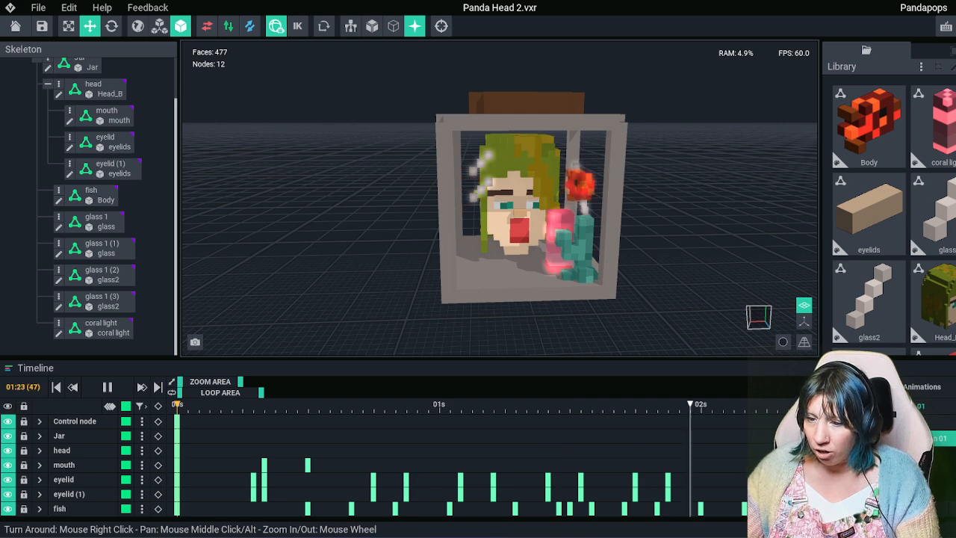
pyautogui.click(107, 386)
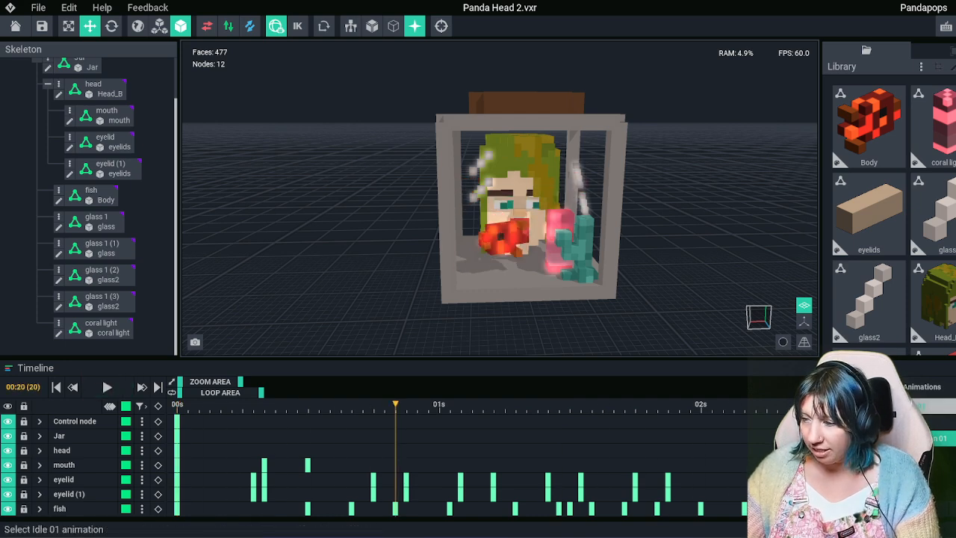
# Check the Idle 01 and On 01 animations, comparing the coral's look in On 01 at 00:00
pyautogui.click(930, 406)
pyautogui.click(934, 422)
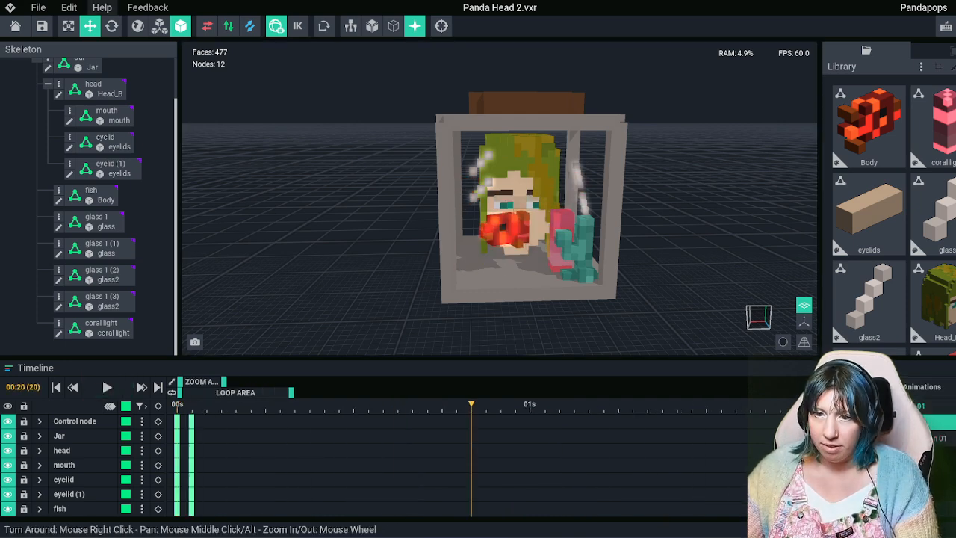
pyautogui.moveTo(192, 404); pyautogui.dragTo(177, 405)
pyautogui.moveTo(581, 292); pyautogui.dragTo(577, 268, button='right')
pyautogui.scroll(5, 572, 271)
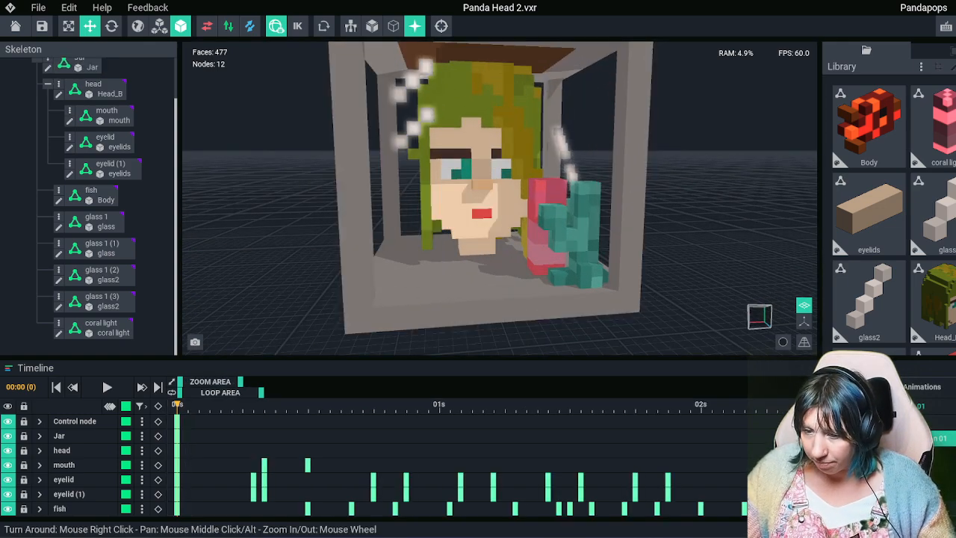
# Play Turning on 01 until the coral glows, select the coral light node and copy its keyframe at 00:12
pyautogui.press('space')
pyautogui.click(538, 243)
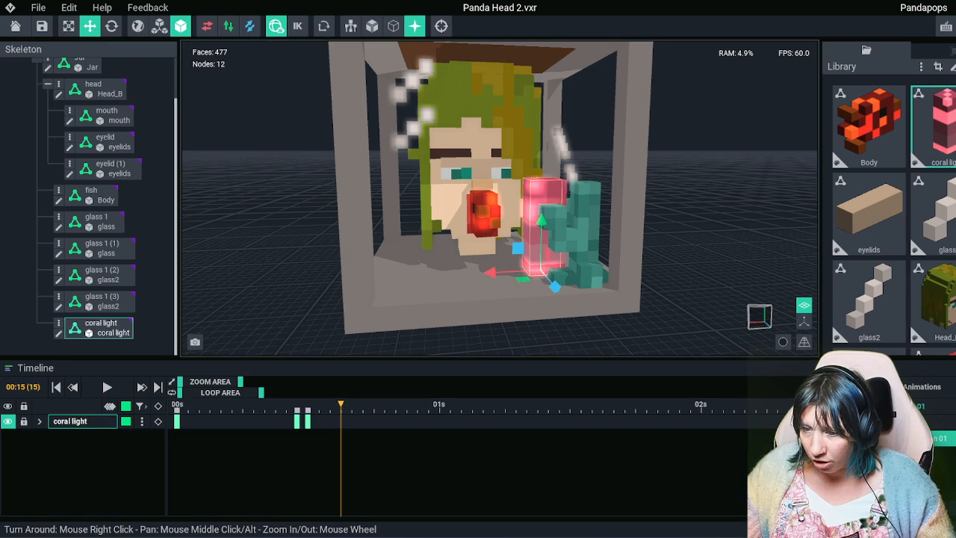
pyautogui.click(308, 409)
pyautogui.rightClick(308, 419)
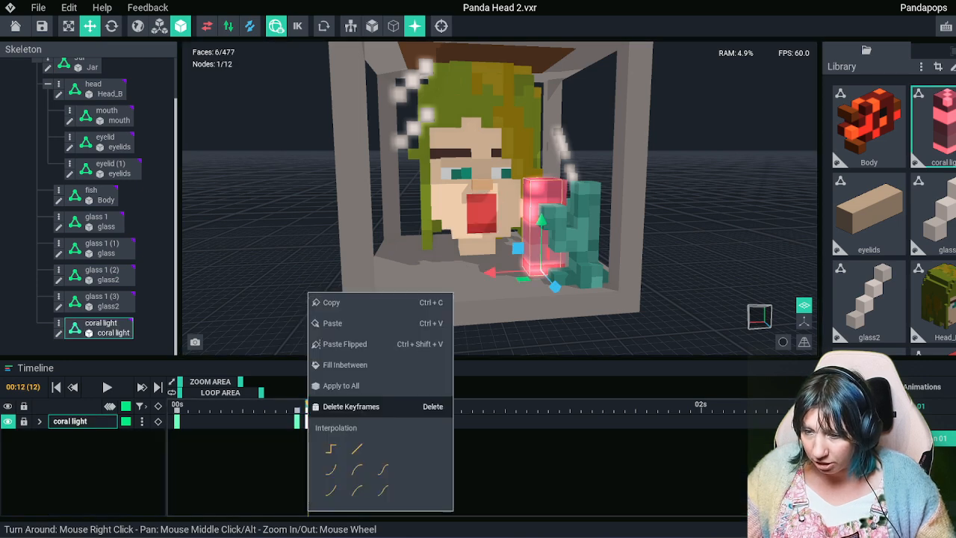
pyautogui.click(331, 303)
# Paste the copied glowing coral light keyframe over the keyframes at 00:01 and 00:00 in the On 01 animation
pyautogui.click(942, 422)
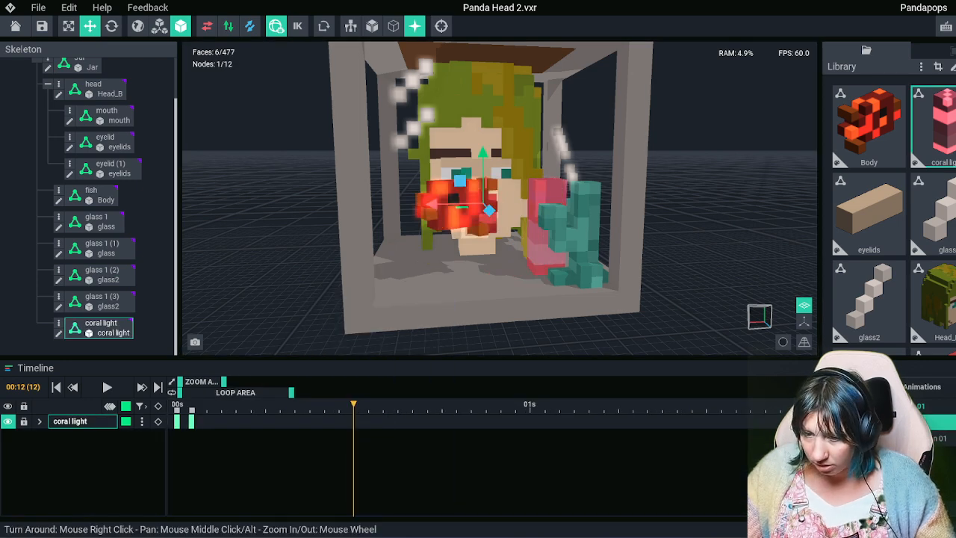
pyautogui.click(191, 421)
pyautogui.rightClick(192, 421)
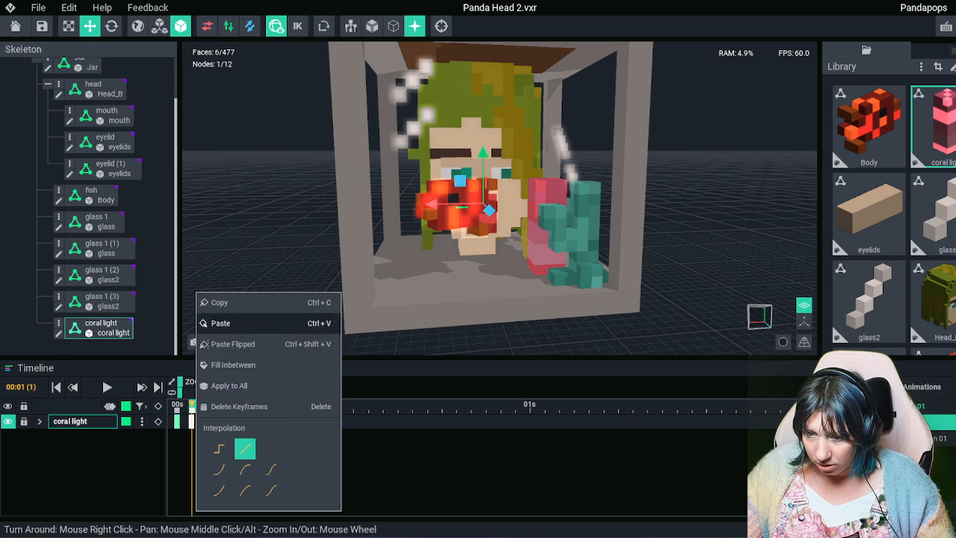
pyautogui.click(224, 322)
pyautogui.click(176, 421)
pyautogui.rightClick(177, 421)
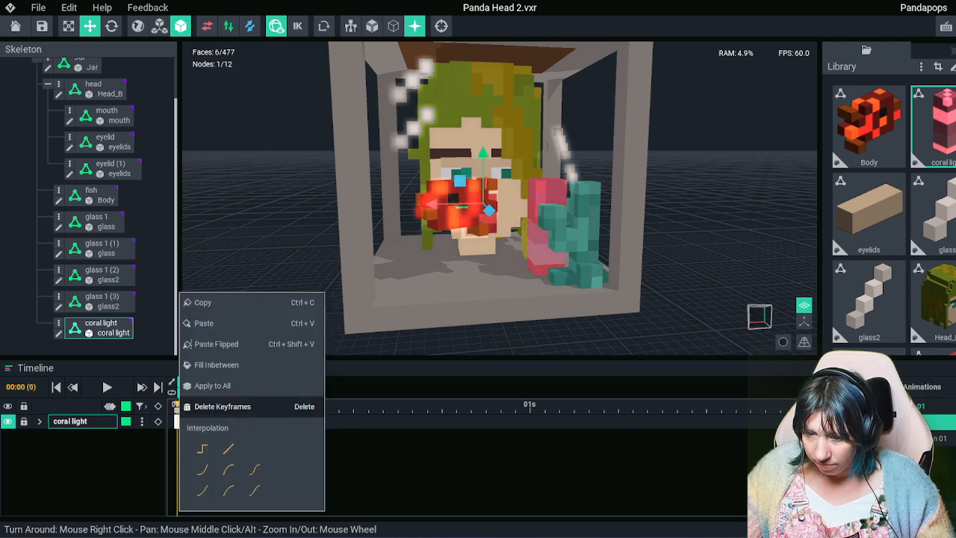
pyautogui.click(224, 322)
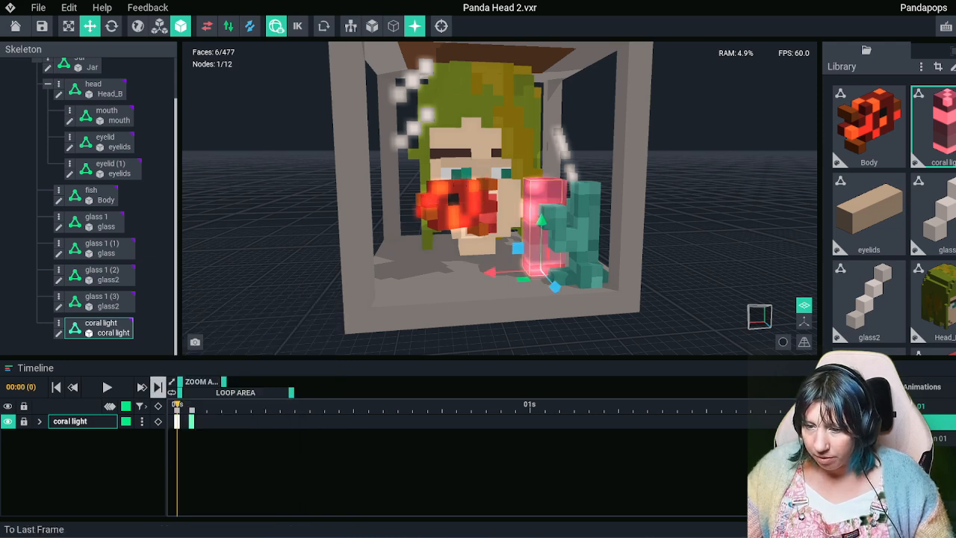
# Play the On 01 animation and check the coral light from a slightly wider angle
pyautogui.click(106, 386)
pyautogui.scroll(-2, 578, 273)
pyautogui.moveTo(578, 274); pyautogui.dragTo(603, 270, button='right')
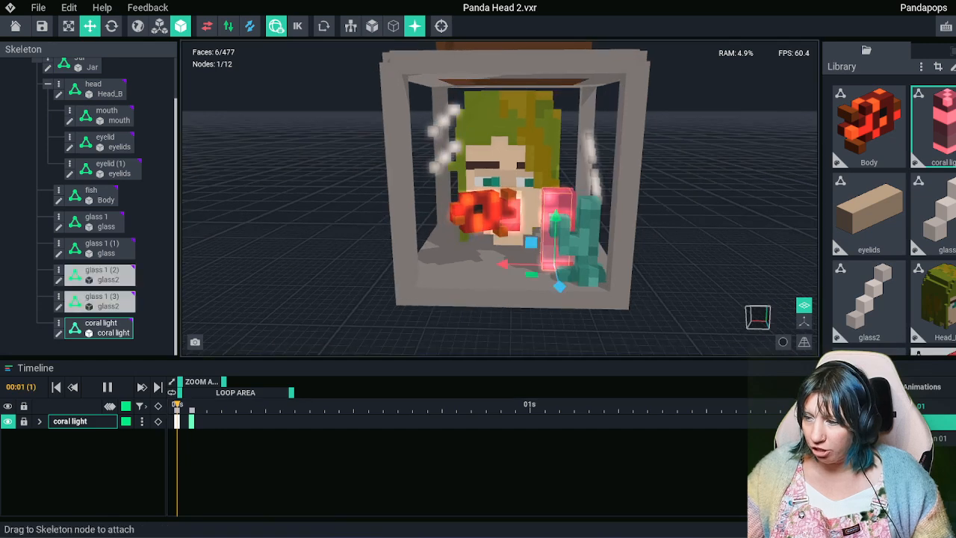
# Check the coral light in the Idle 01 animation, then play Turning on 01 with nothing selected from farther back
pyautogui.click(929, 405)
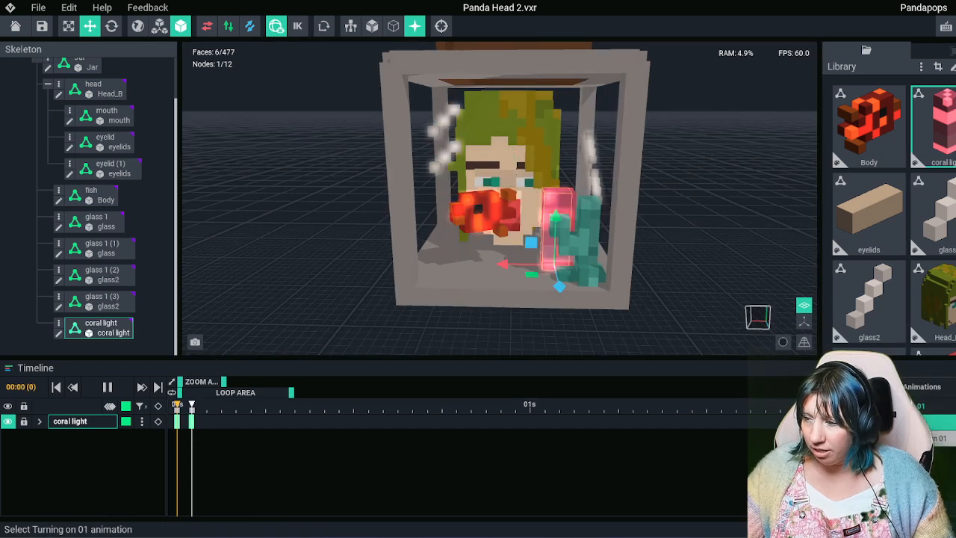
pyautogui.click(934, 438)
pyautogui.scroll(-3, 499, 198)
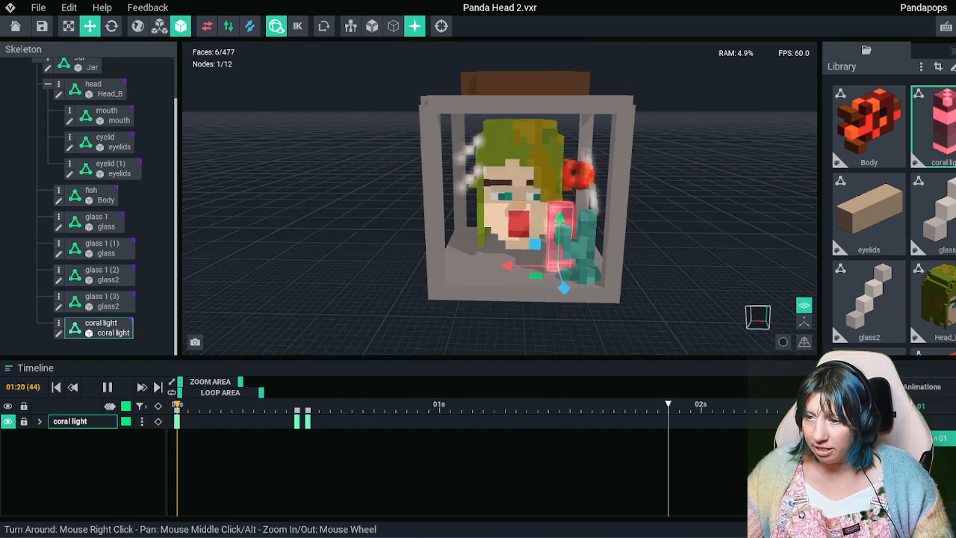
pyautogui.click(687, 224)
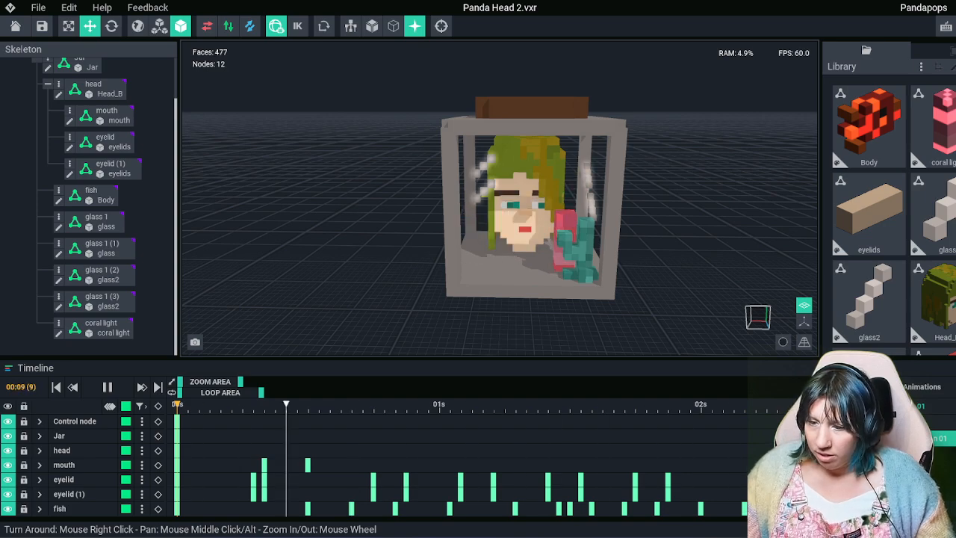
pyautogui.click(107, 387)
# Close Panda Head 2.vxr with its changes saved and open Panda head.vxr
pyautogui.click(15, 26)
pyautogui.press('Return')
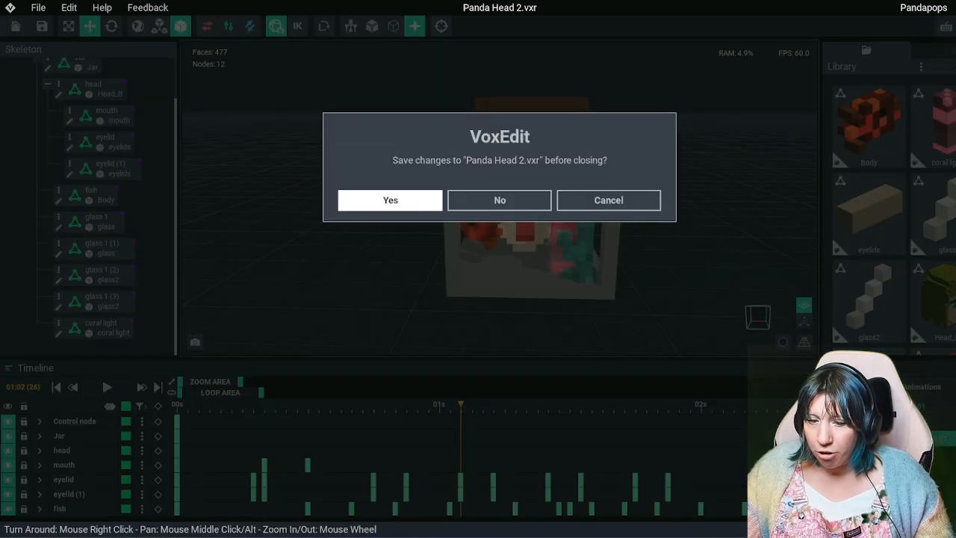
pyautogui.click(354, 198)
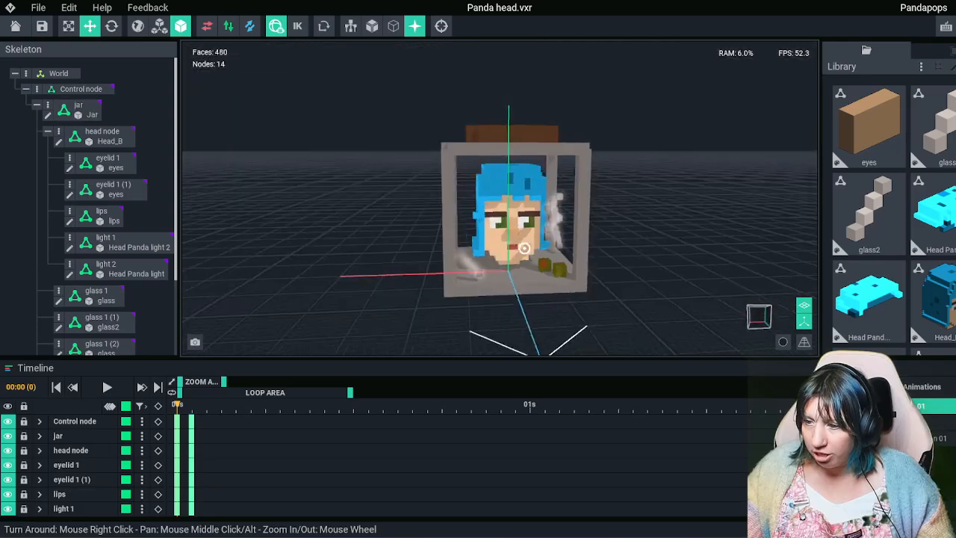
# Play the Turning on 01 animation of the blue-haired head from the front to review its eyelids, lips and glowing hair
pyautogui.moveTo(524, 248)
pyautogui.mouseDown(button='right')
pyautogui.moveTo(529, 260)
pyautogui.moveTo(525, 252)
pyautogui.mouseUp(button='right')
pyautogui.click(934, 438)
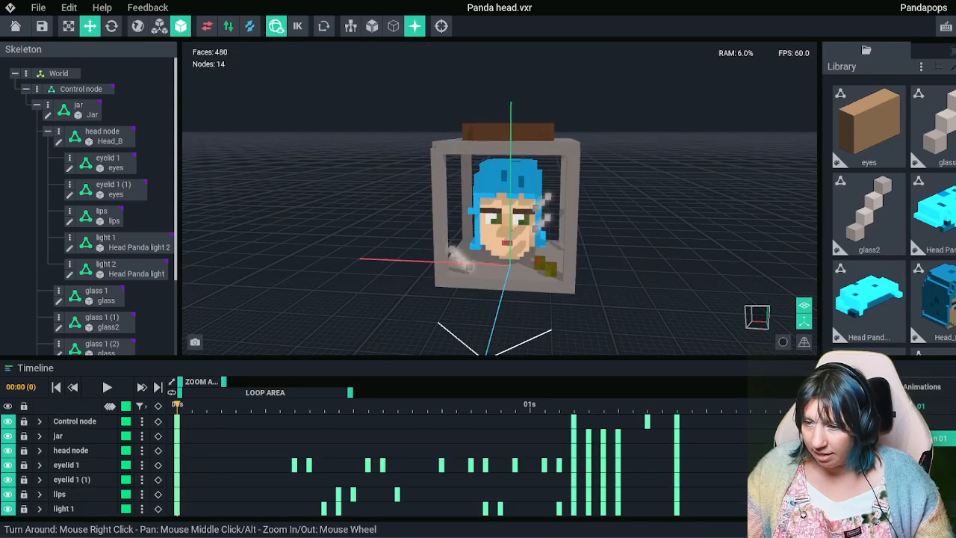
pyautogui.click(107, 386)
pyautogui.click(756, 318)
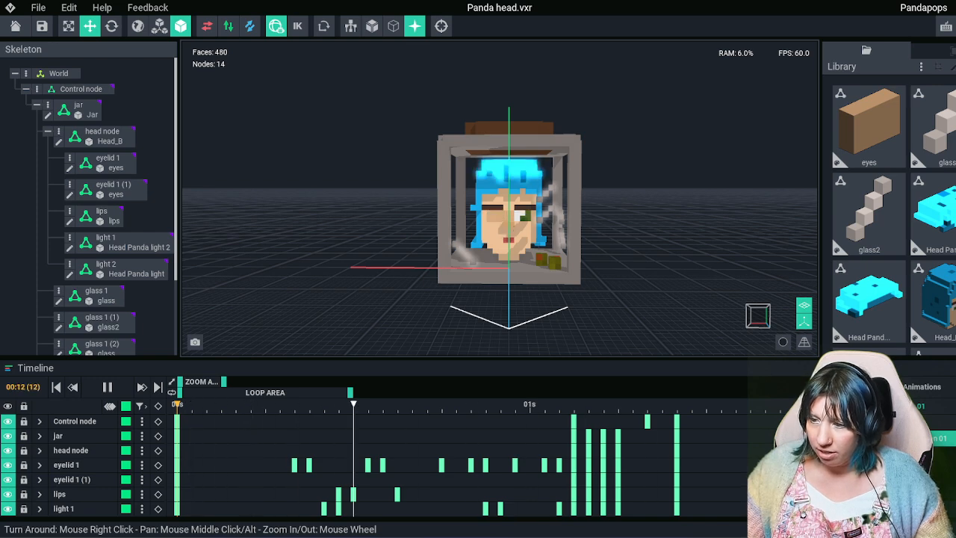
pyautogui.click(107, 387)
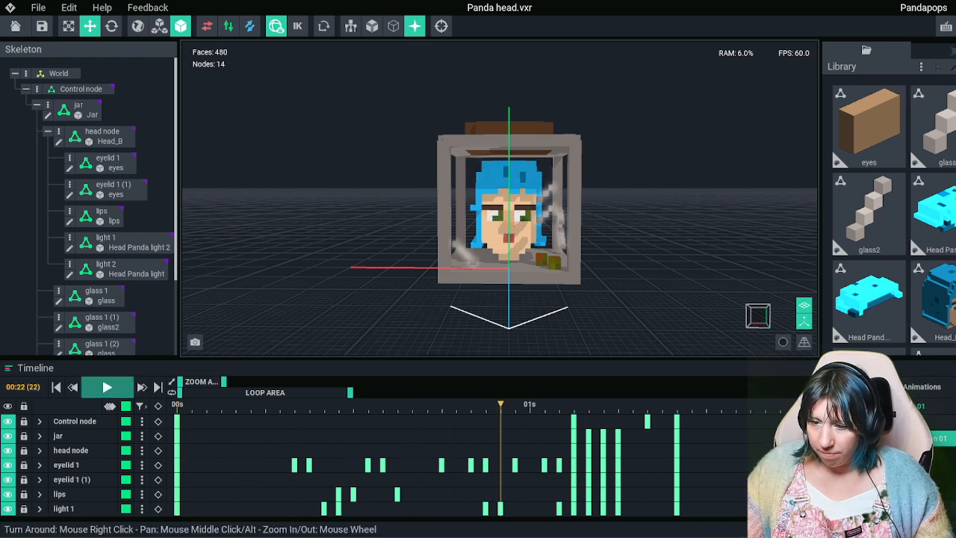
# Switch Panda head.vxr to the Idle 01 animation, then save and close it, returning to the start page
pyautogui.click(937, 405)
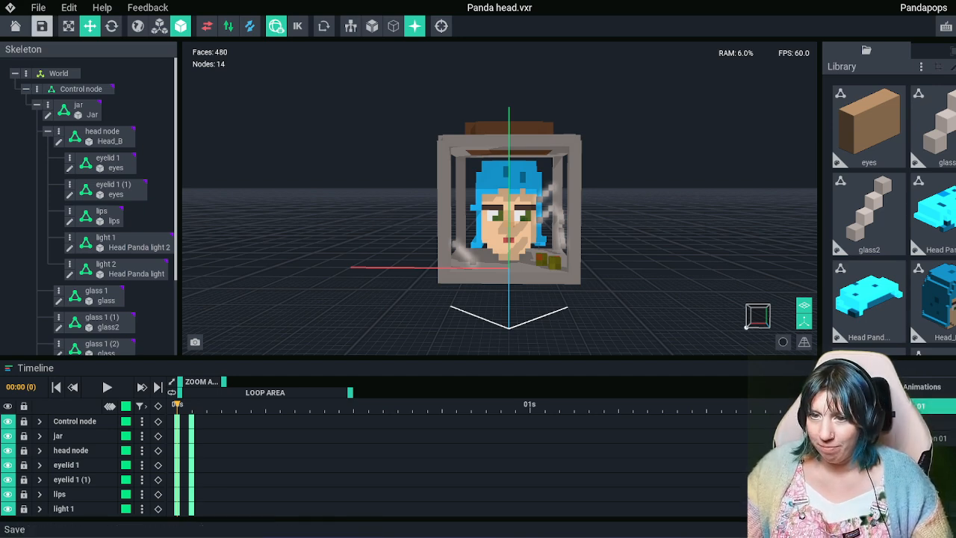
pyautogui.click(42, 26)
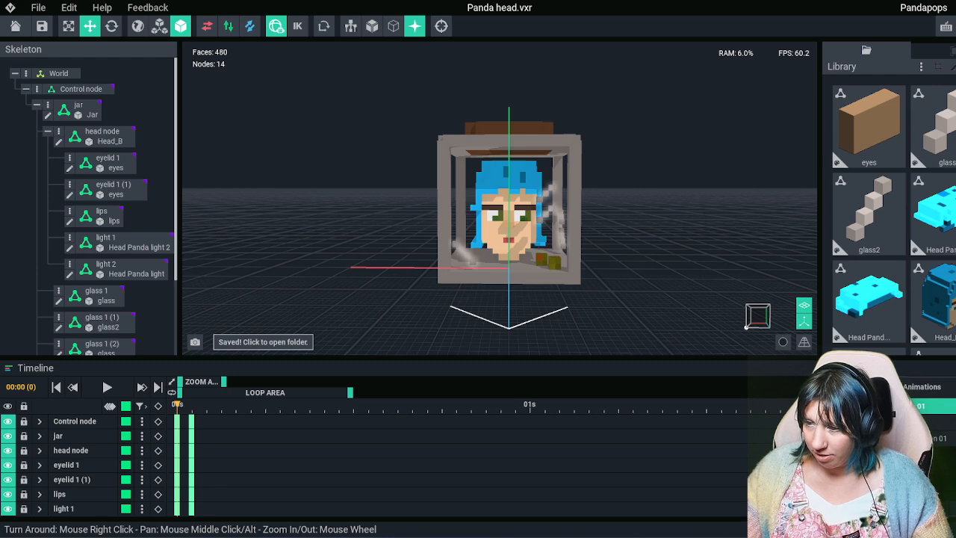
pyautogui.moveTo(530, 224); pyautogui.dragTo(575, 243, button='right')
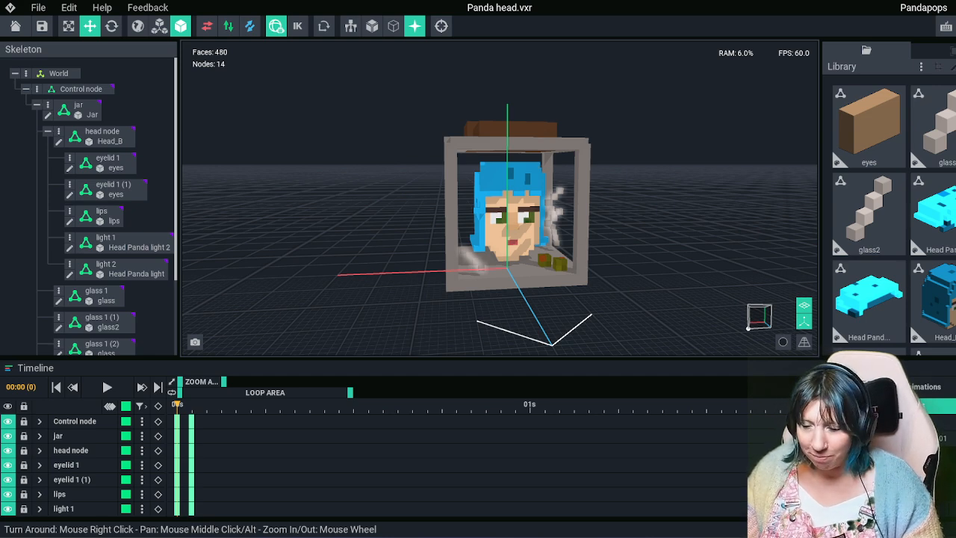
pyautogui.click(15, 26)
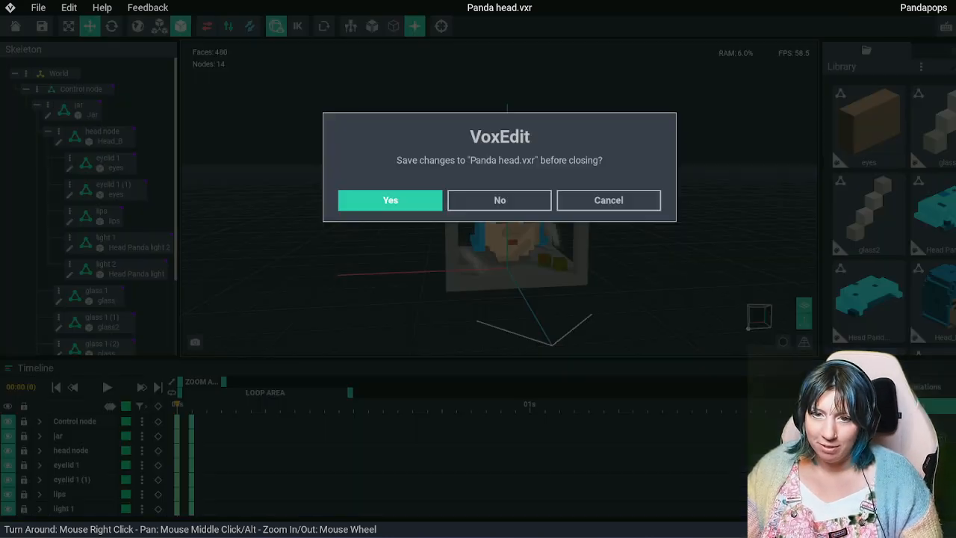
pyautogui.click(391, 201)
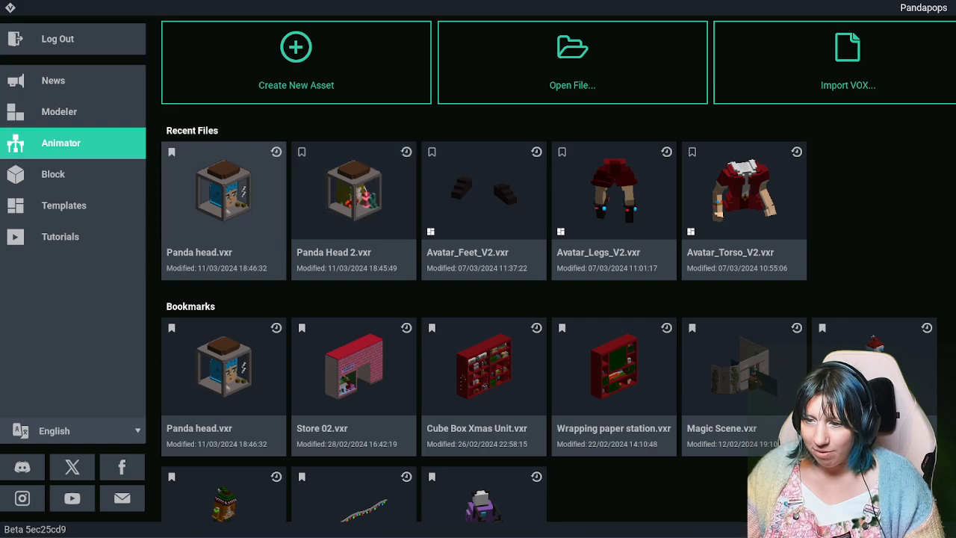
# Reopen Panda head.vxr to view the idle head up close, then return to the start page
pyautogui.click(224, 198)
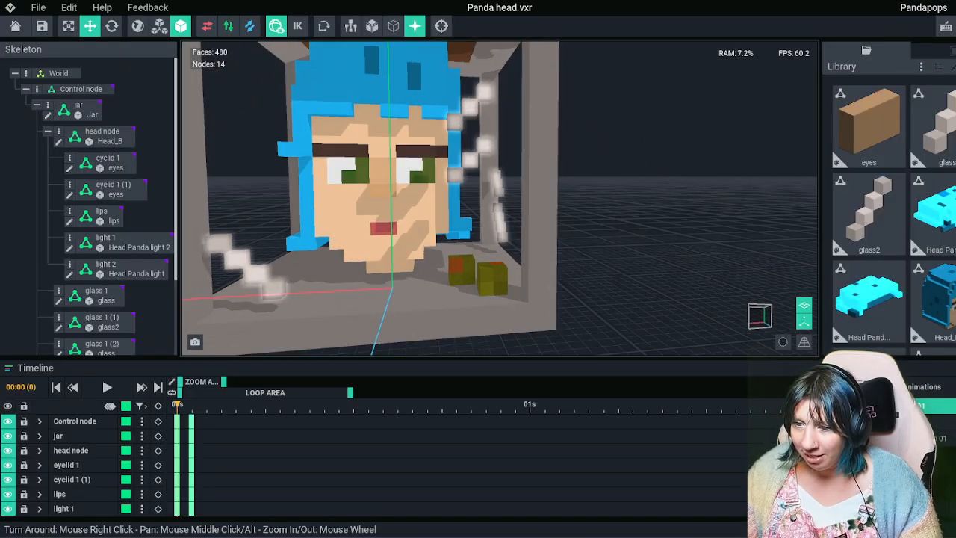
pyautogui.click(15, 26)
pyautogui.click(390, 200)
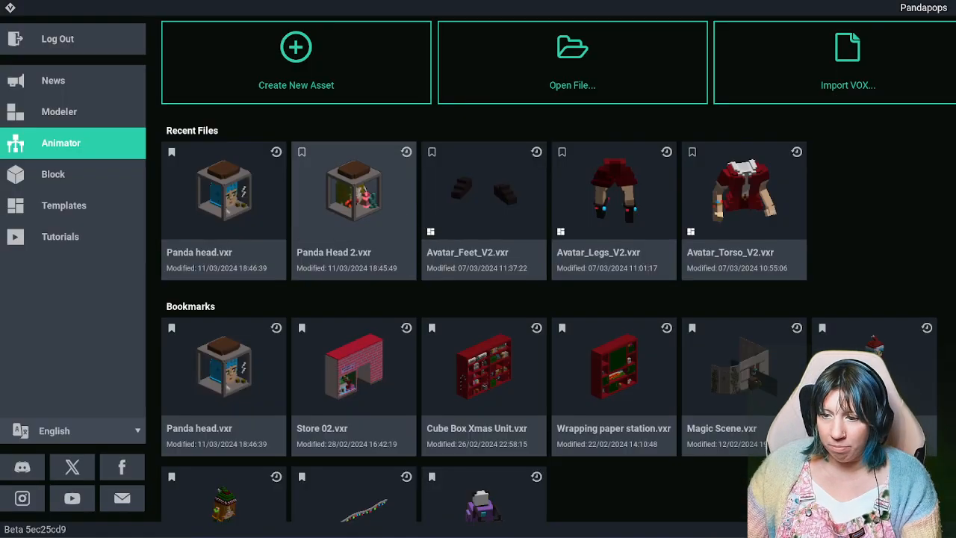
# Open Panda Head 2.vxr and hide the axes in the viewport, with the jar framed from the front
pyautogui.click(366, 205)
pyautogui.moveTo(473, 221); pyautogui.dragTo(426, 187, button='right')
pyautogui.moveTo(480, 224); pyautogui.dragTo(392, 183, button='middle')
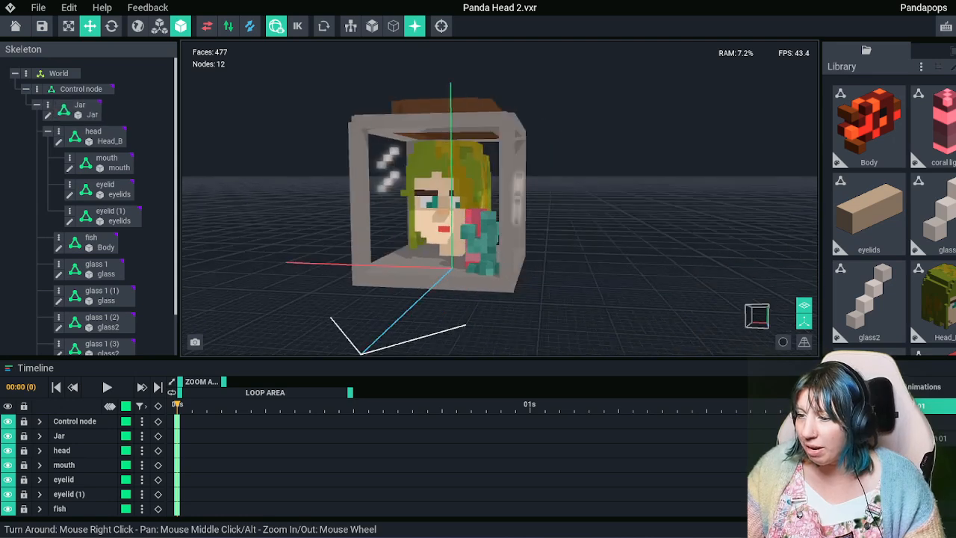
pyautogui.moveTo(393, 183); pyautogui.dragTo(426, 192, button='right')
pyautogui.click(804, 321)
# Play the On 01 and Turning on 01 animations to review the fish, eyelids and glowing coral
pyautogui.click(107, 386)
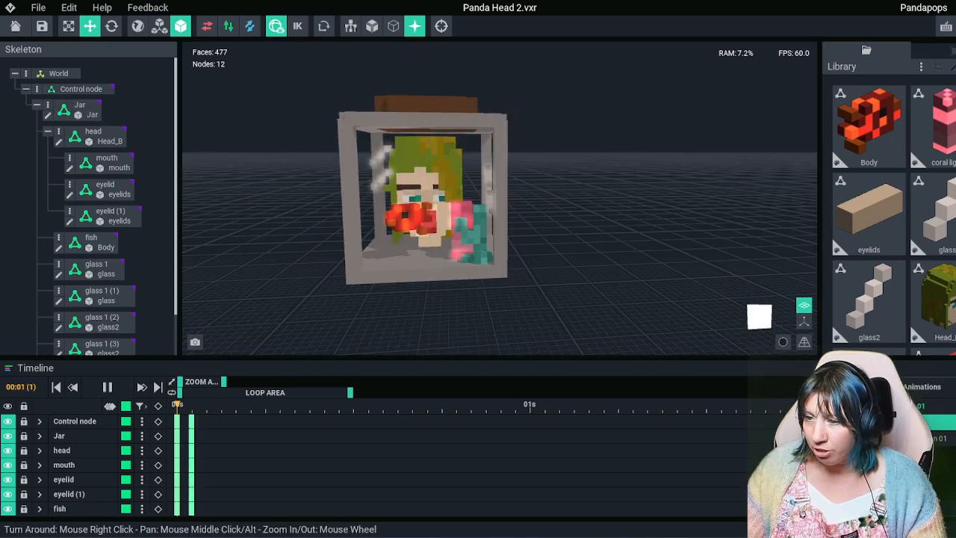
pyautogui.click(941, 438)
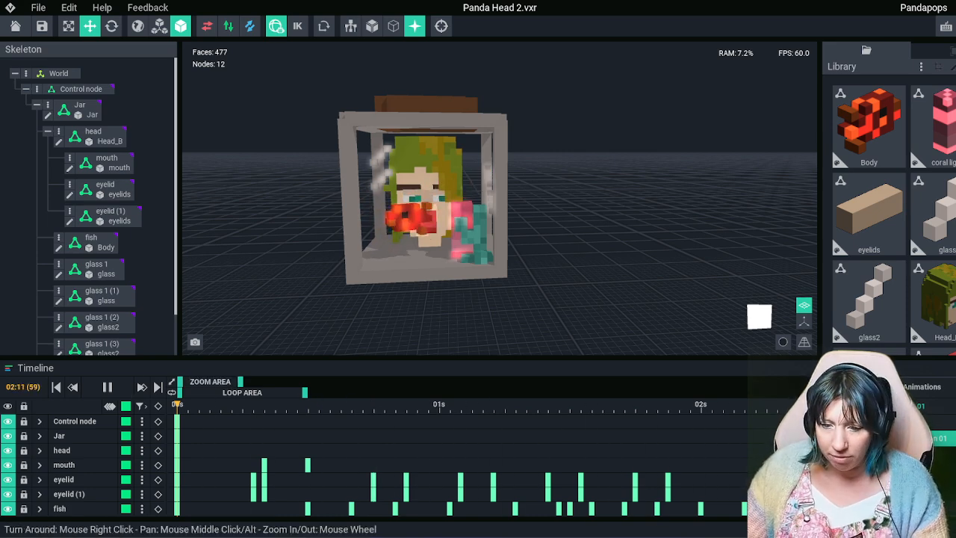
pyautogui.click(108, 386)
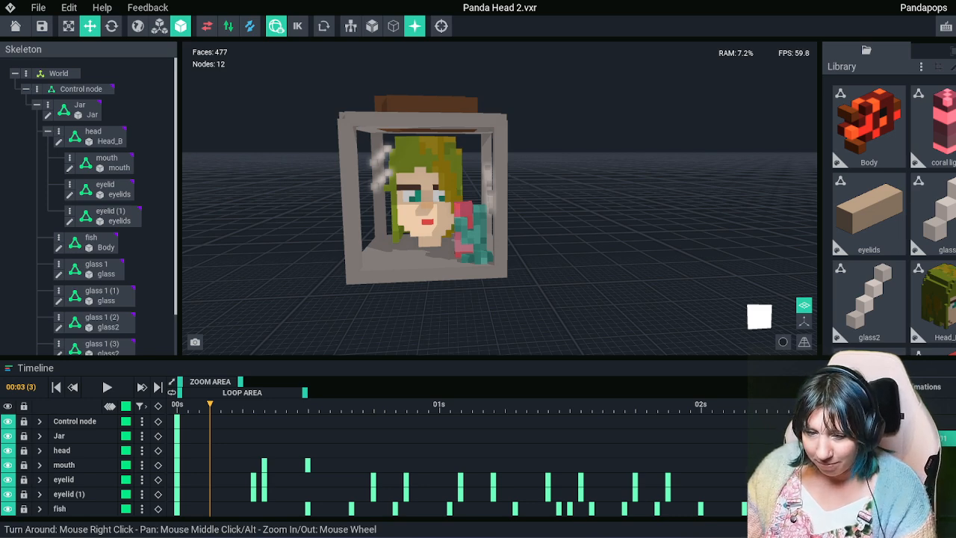
pyautogui.moveTo(522, 194); pyautogui.dragTo(567, 216, button='right')
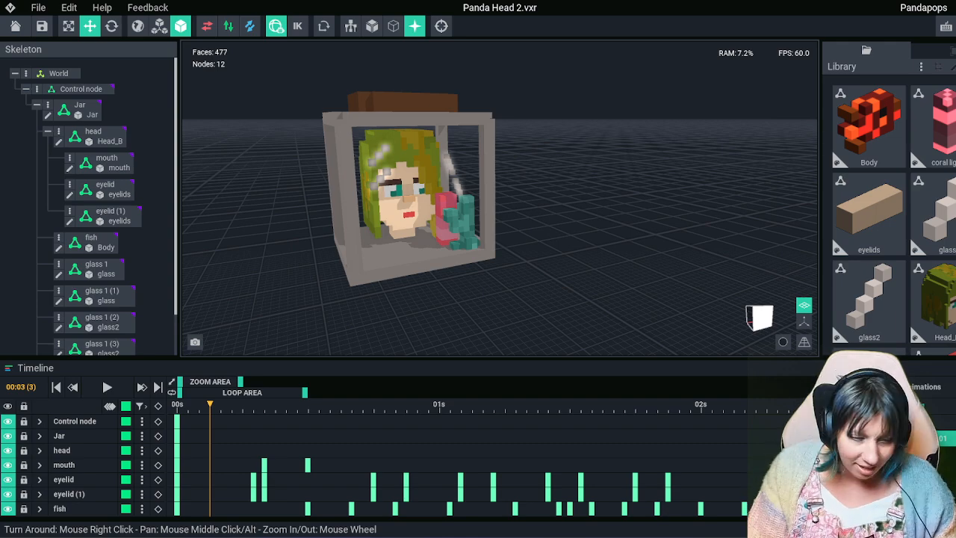
pyautogui.press('super+shift+s')
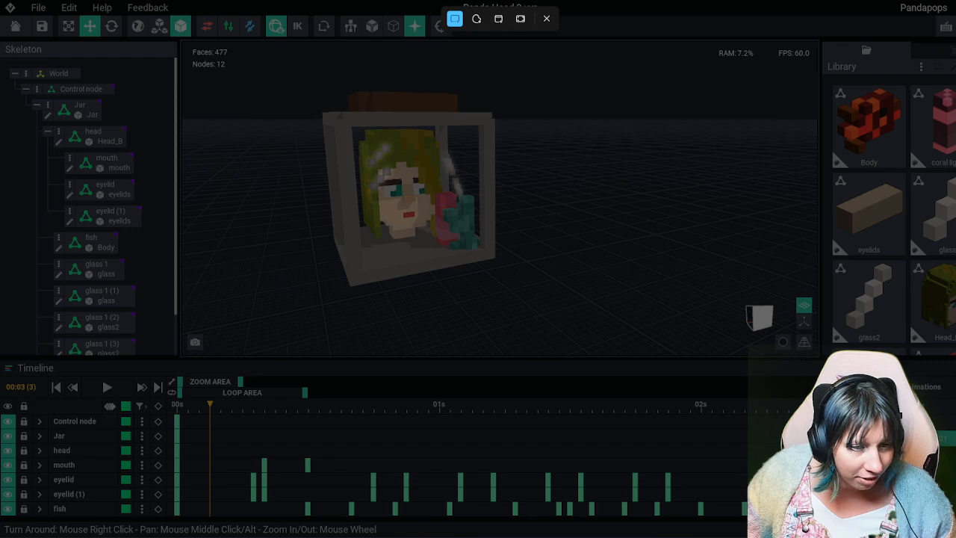
pyautogui.click(546, 18)
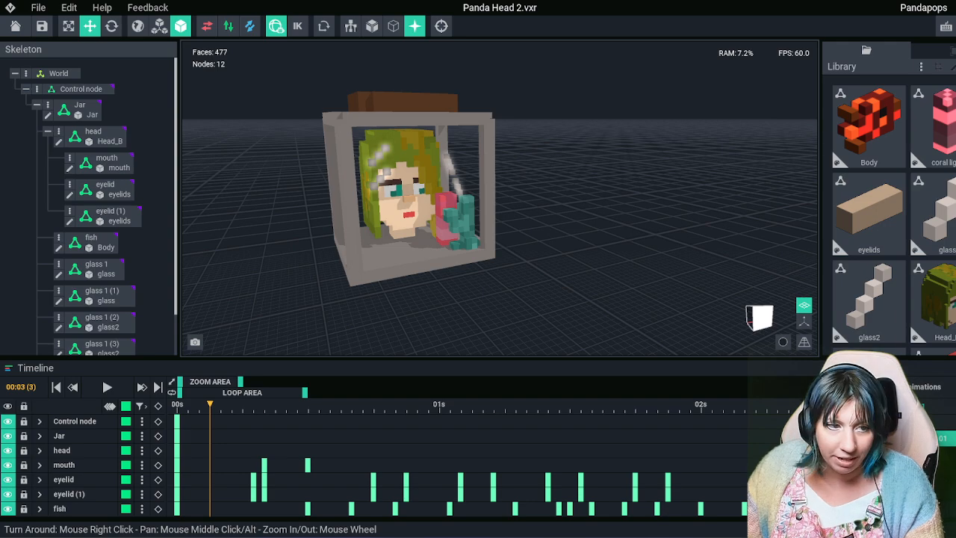
# Switch to the browser, reload the Hot Girl asset page on The Sandbox marketplace and inspect its 3D model from different angles and distances
pyautogui.moveTo(0, 112); pyautogui.dragTo(336, 1)
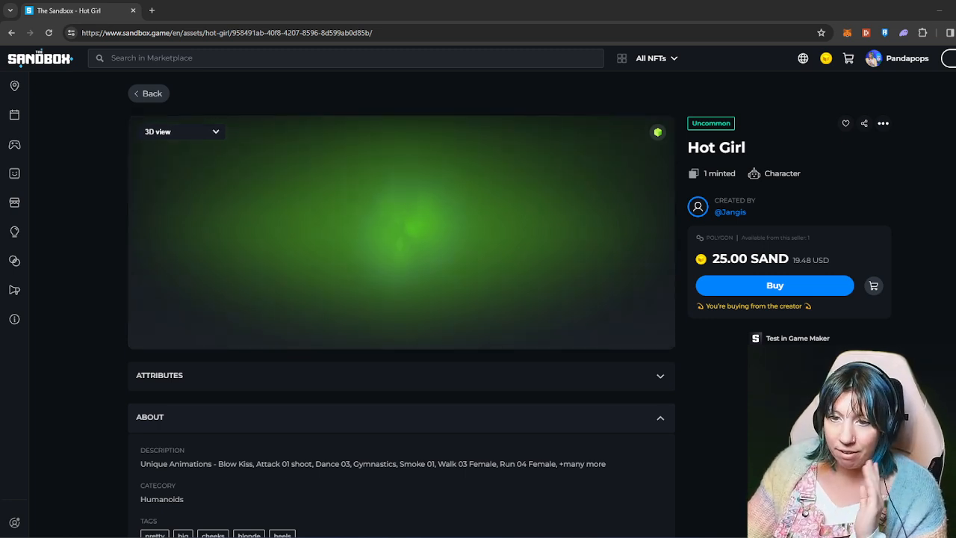
pyautogui.click(48, 32)
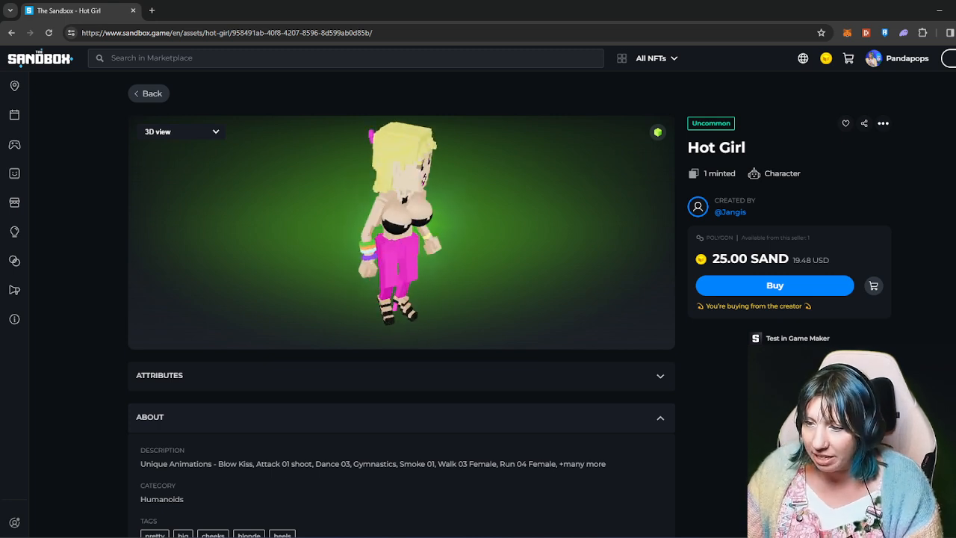
pyautogui.scroll(2, 401, 232)
pyautogui.moveTo(425, 232); pyautogui.dragTo(433, 256)
pyautogui.scroll(5, 401, 233)
pyautogui.scroll(-7, 401, 232)
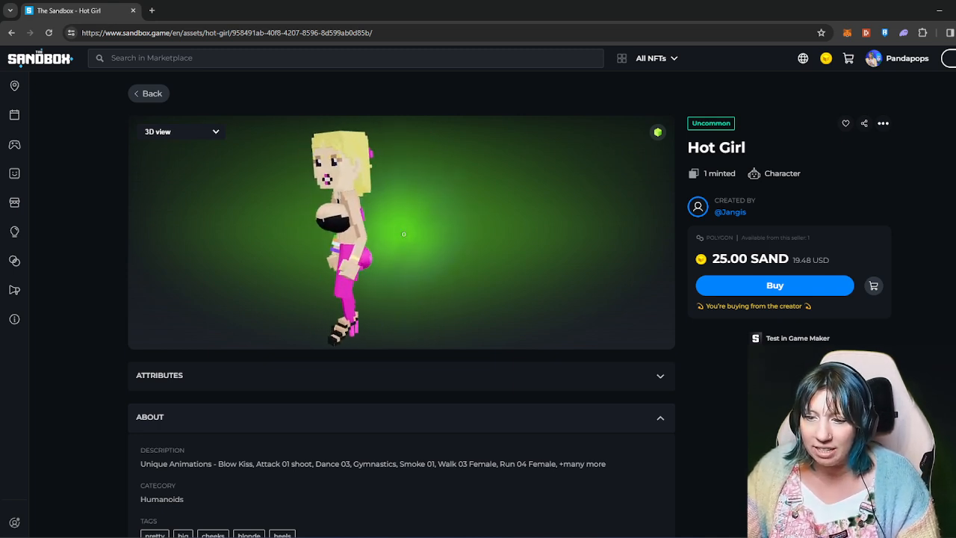
pyautogui.scroll(5, 402, 233)
pyautogui.scroll(-5, 402, 232)
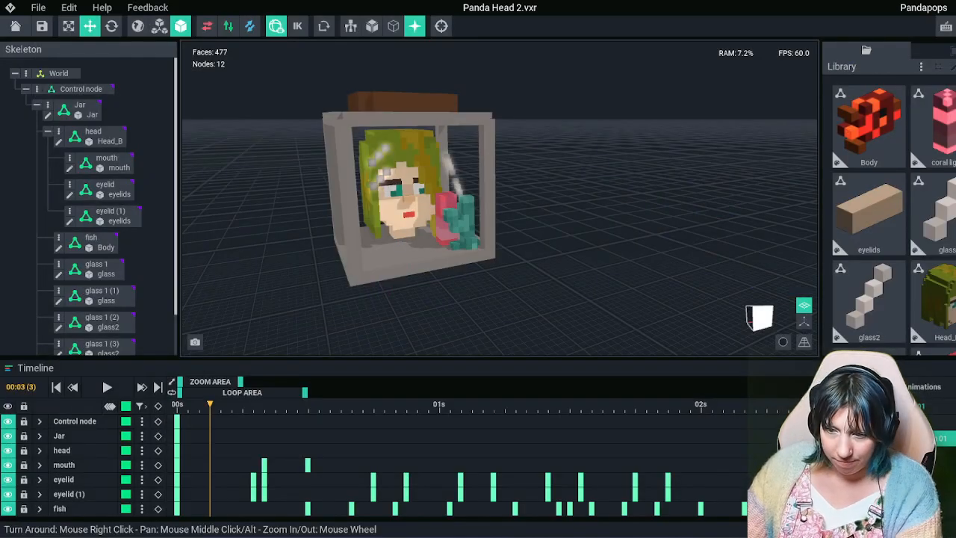
# Switch back to VoxEdit and save Panda Head 2.vxr
pyautogui.hotkey('ctrl', 's')
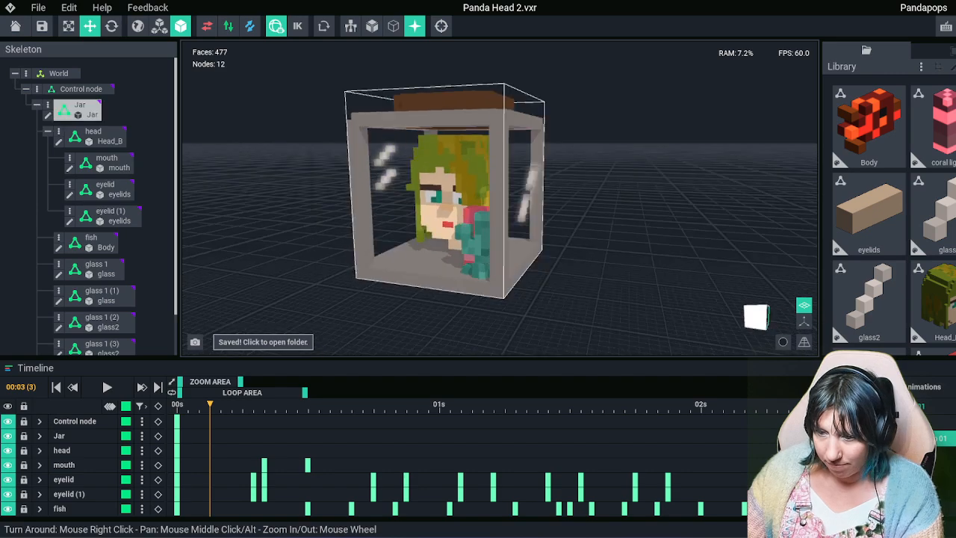
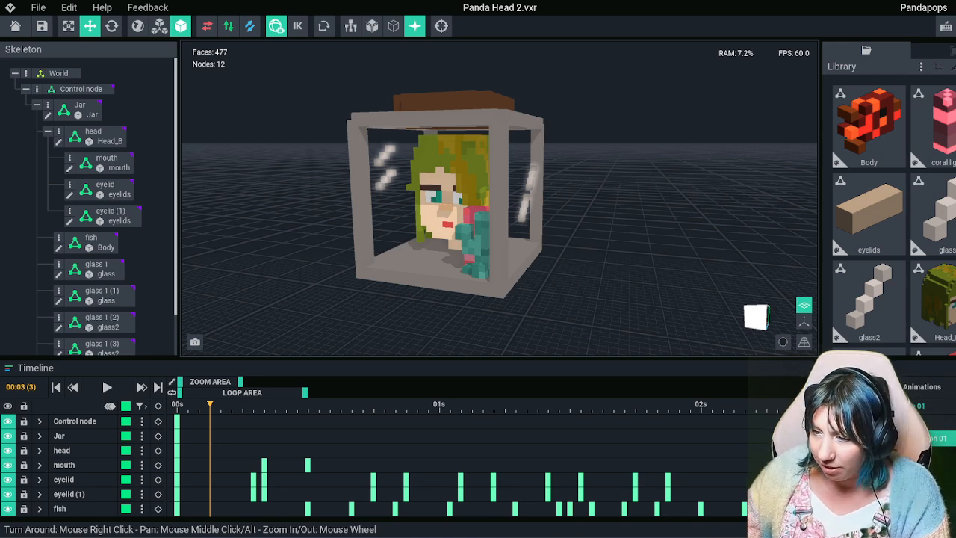
# Replay the Turning on 01 animation several times, pausing to examine the fish, mouth and coral glow
pyautogui.click(107, 387)
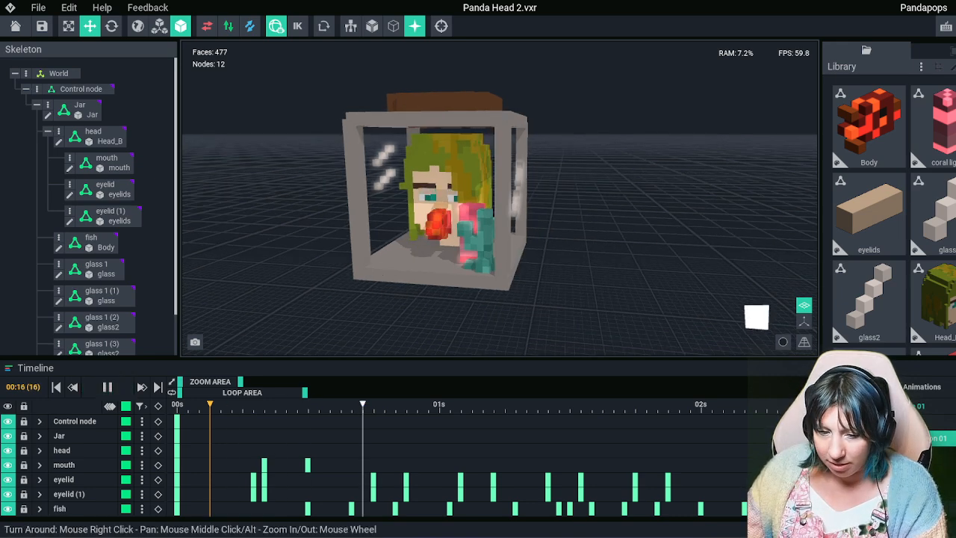
pyautogui.click(107, 387)
pyautogui.click(106, 387)
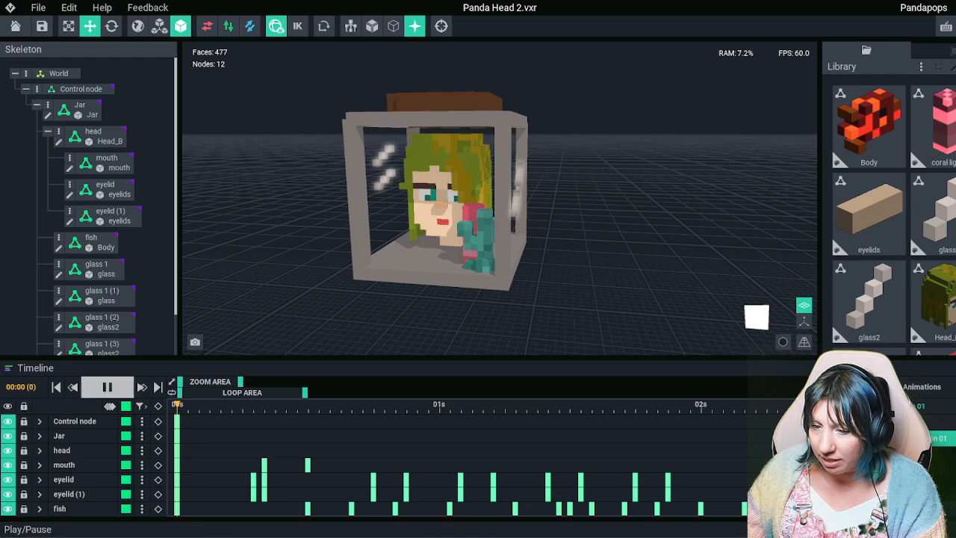
pyautogui.click(107, 387)
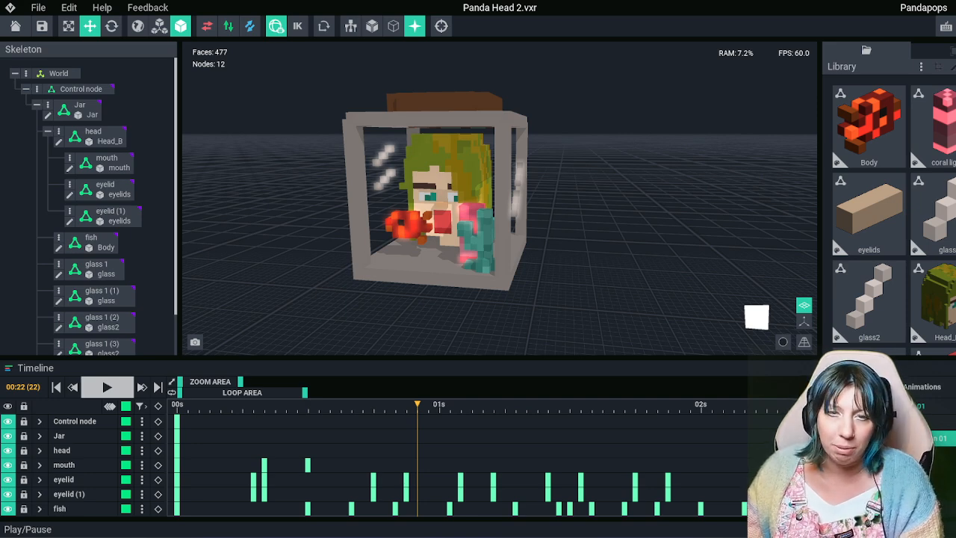
pyautogui.click(106, 386)
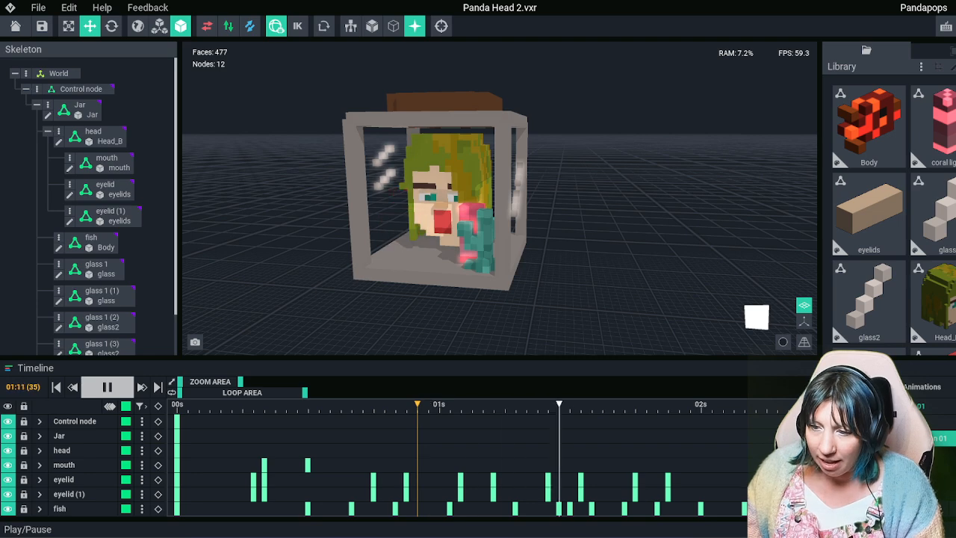
pyautogui.click(106, 387)
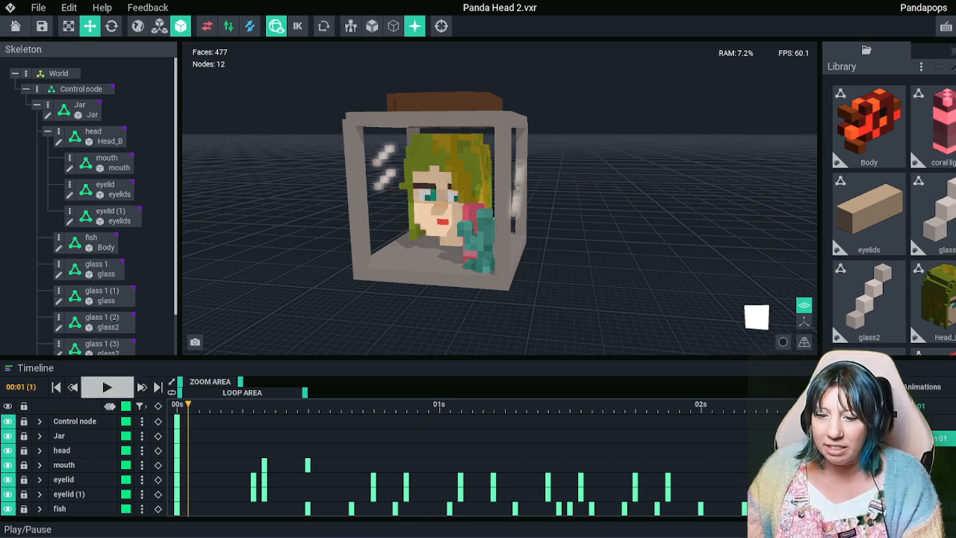
pyautogui.click(107, 386)
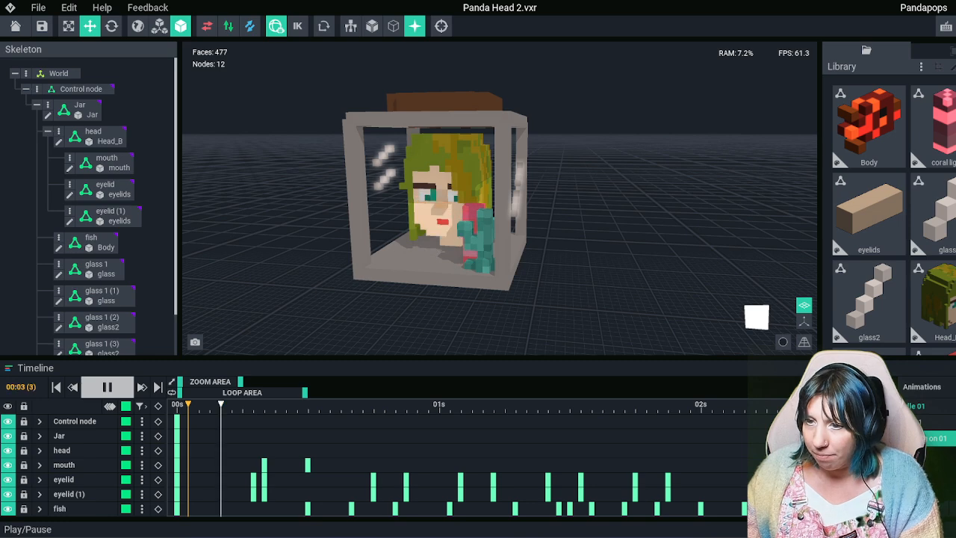
pyautogui.click(107, 387)
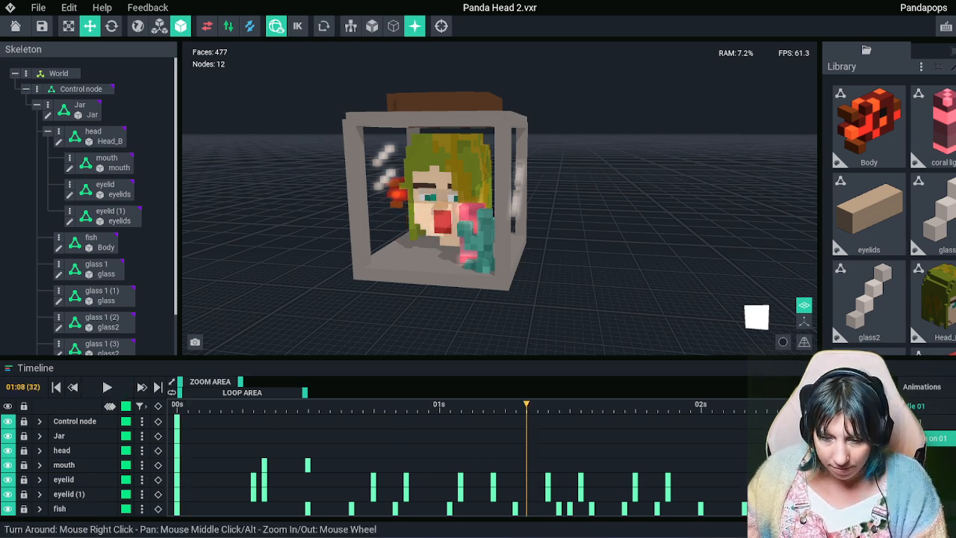
# Play the Turning on 01 animation from the start and pause it to examine the fish and open mouth up close
pyautogui.moveTo(501, 224); pyautogui.dragTo(522, 231, button='right')
pyautogui.press('Home')
pyautogui.click(107, 387)
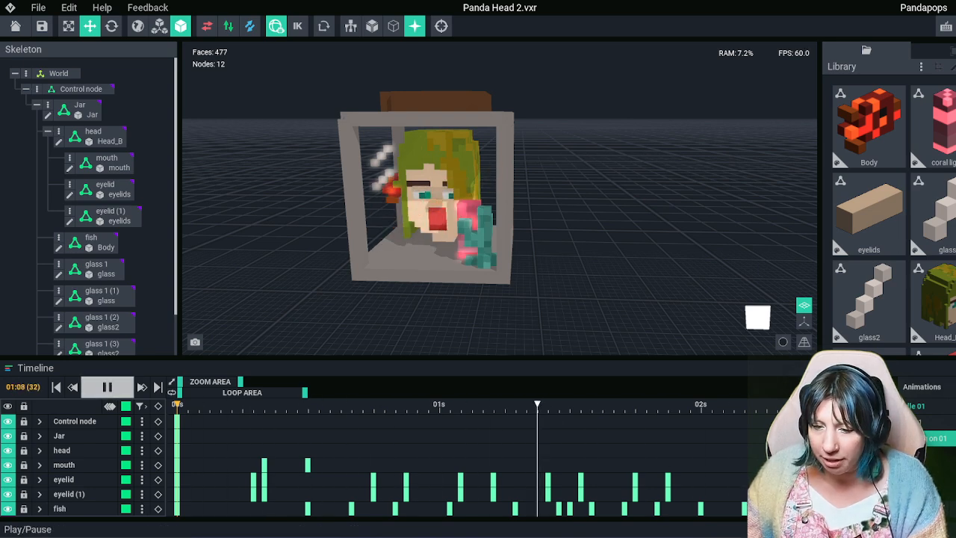
pyautogui.click(107, 386)
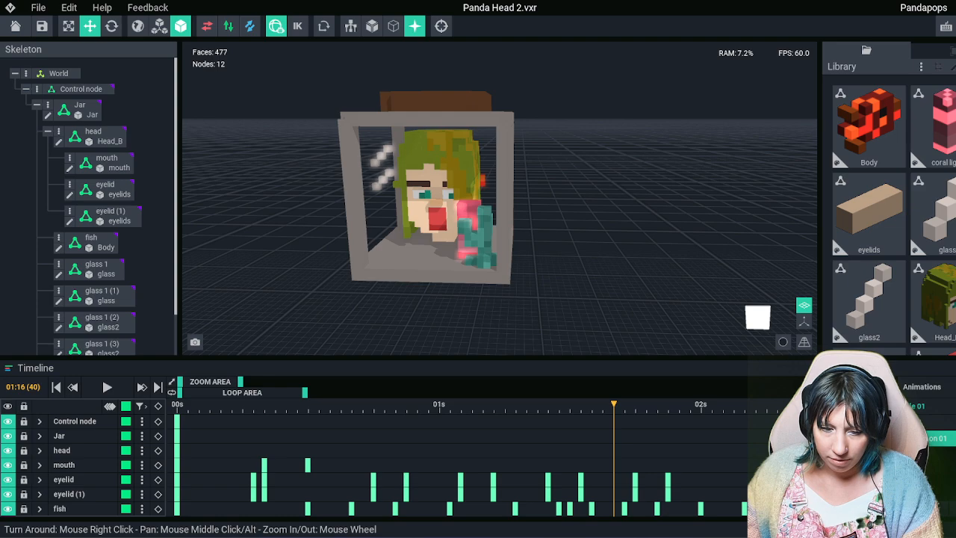
pyautogui.click(346, 237)
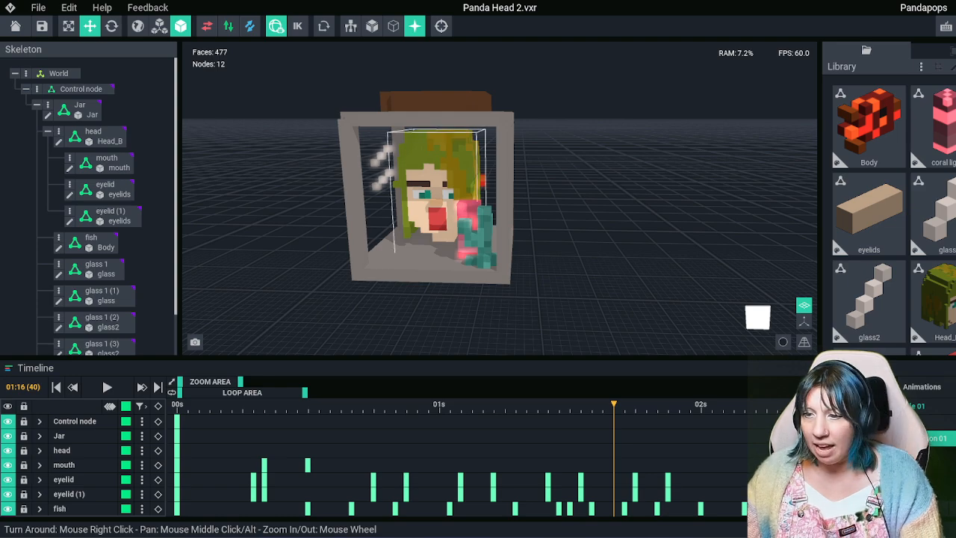
pyautogui.scroll(4, 345, 237)
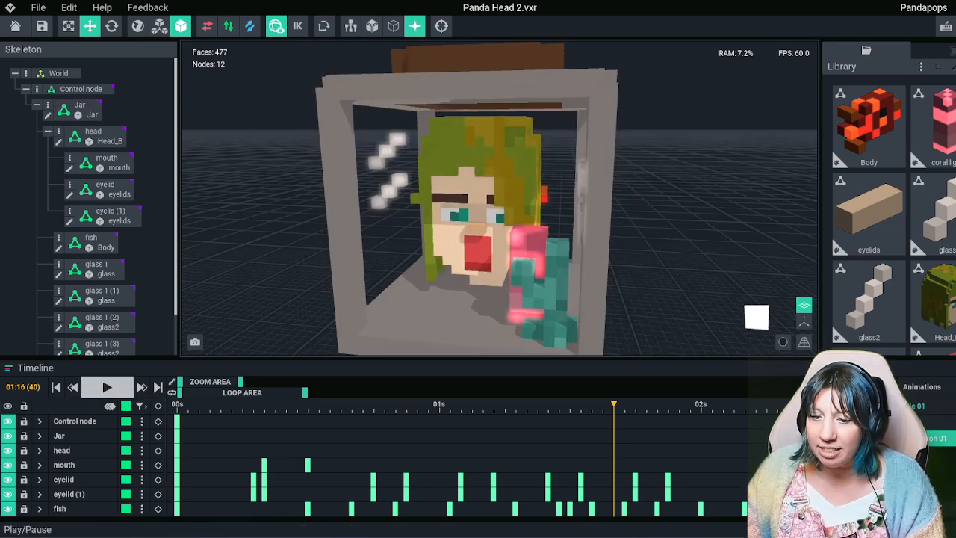
# Replay the Turning on 01 animation while viewing the jar from several angles, and return it to the first frame
pyautogui.click(107, 387)
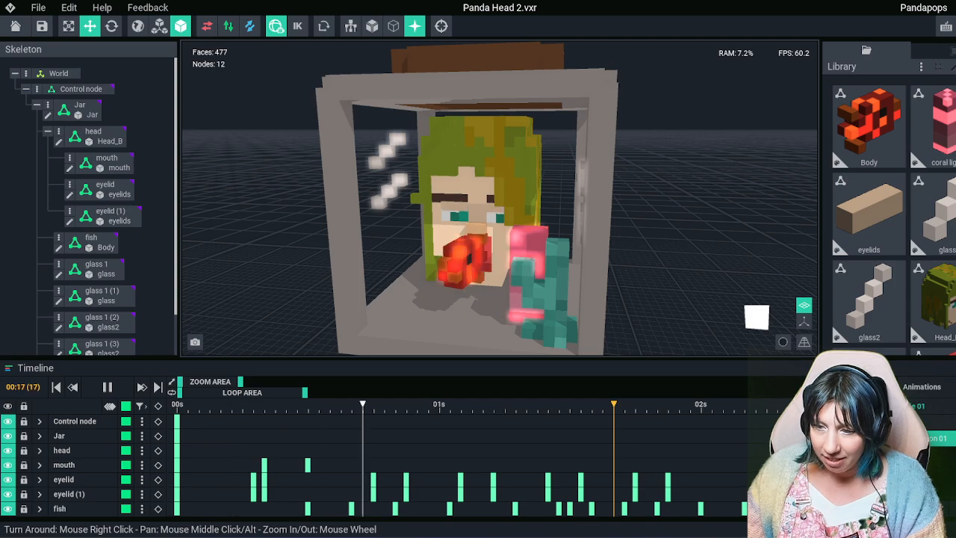
pyautogui.moveTo(407, 281); pyautogui.dragTo(388, 293, button='right')
pyautogui.moveTo(590, 293); pyautogui.dragTo(516, 272, button='right')
pyautogui.moveTo(442, 262); pyautogui.dragTo(481, 255, button='right')
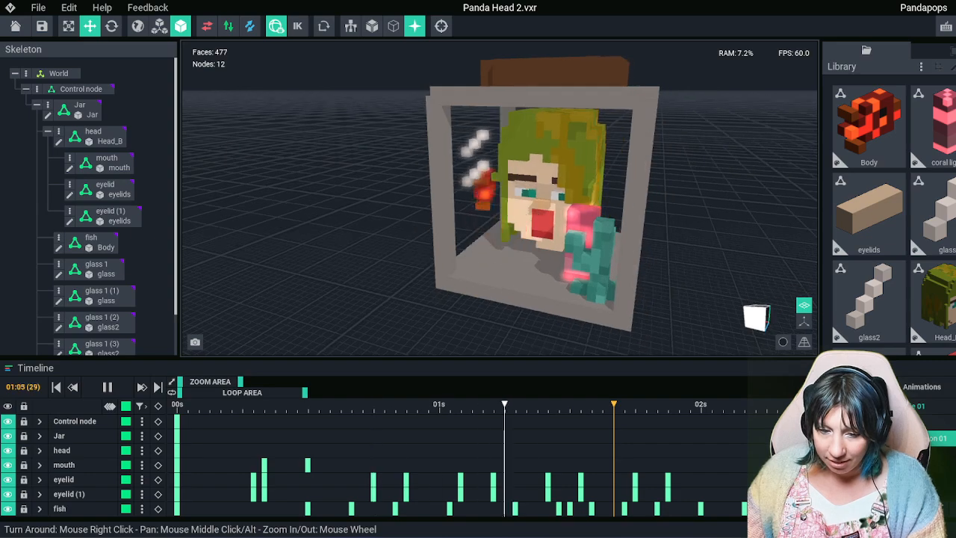
pyautogui.scroll(4, 434, 279)
pyautogui.moveTo(435, 279)
pyautogui.mouseDown(button='right')
pyautogui.moveTo(463, 282)
pyautogui.moveTo(433, 277)
pyautogui.moveTo(442, 287)
pyautogui.mouseUp(button='right')
pyautogui.click(106, 387)
pyautogui.click(56, 387)
pyautogui.scroll(-4, 435, 280)
pyautogui.scroll(2, 435, 279)
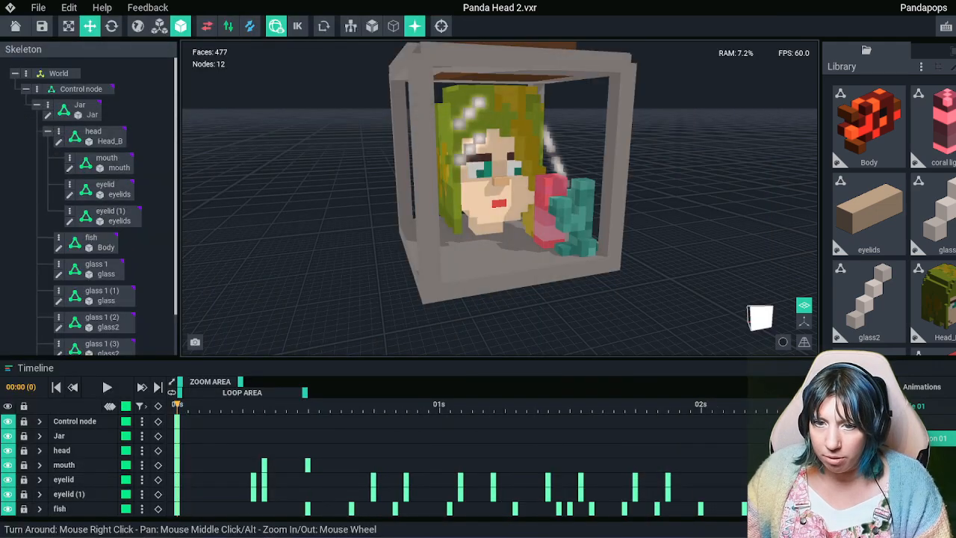
# Close Panda Head 2.vxr with its changes saved and open Panda head.vxr
pyautogui.click(38, 7)
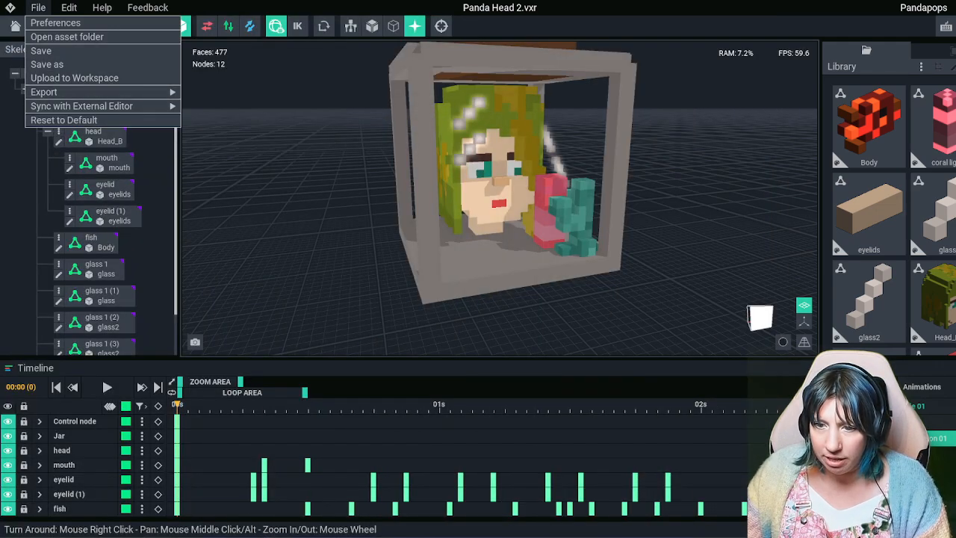
pyautogui.click(15, 27)
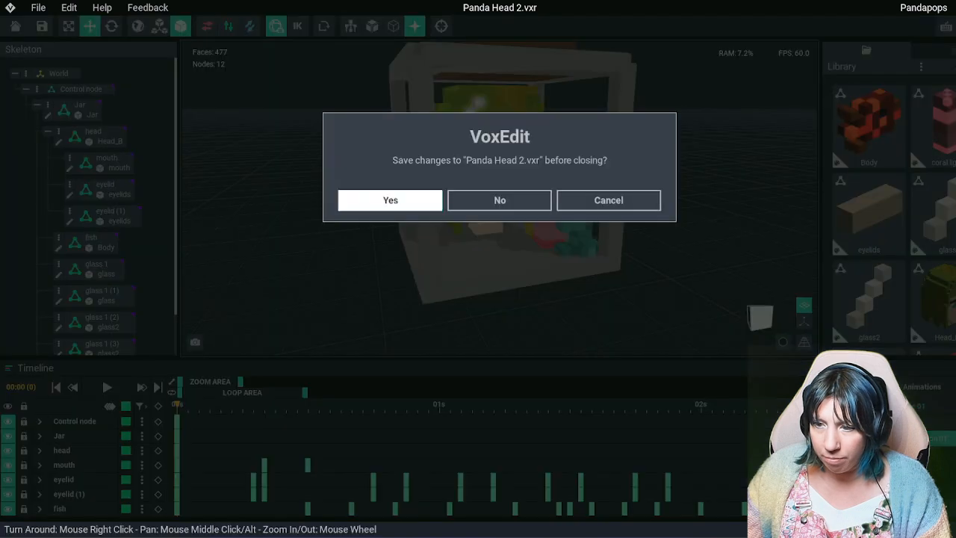
pyautogui.click(390, 200)
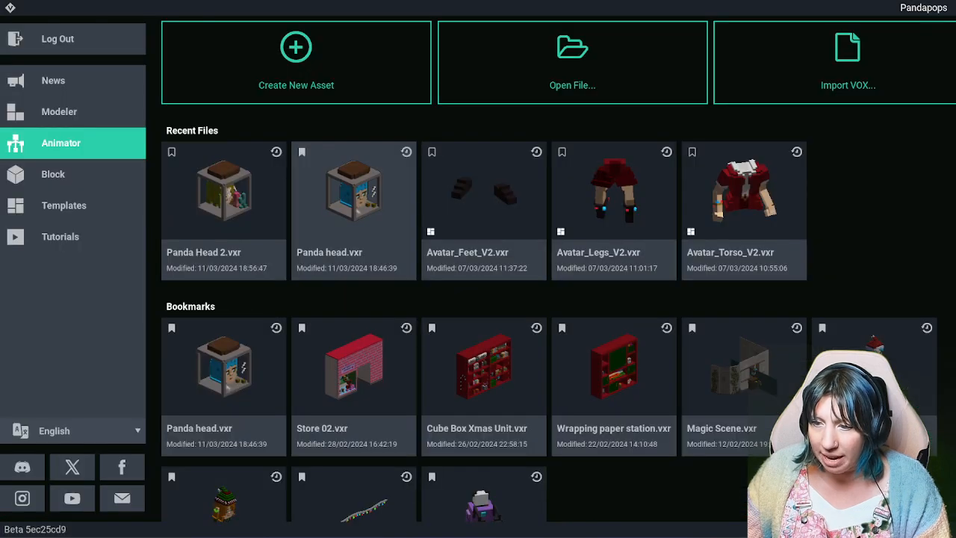
pyautogui.click(382, 201)
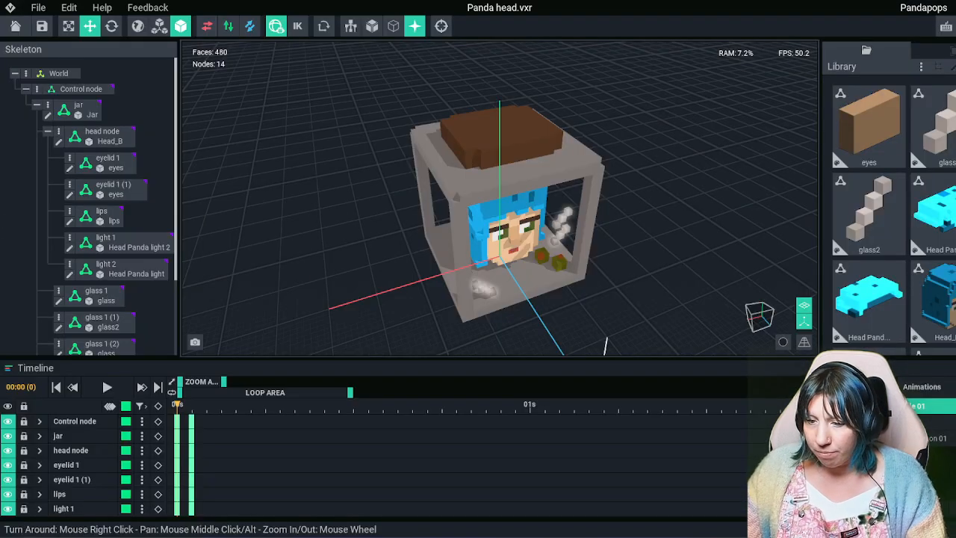
# Compare the blue-haired head's Idle, On and Turning on 01 animations, checking their last frames from the front
pyautogui.click(935, 422)
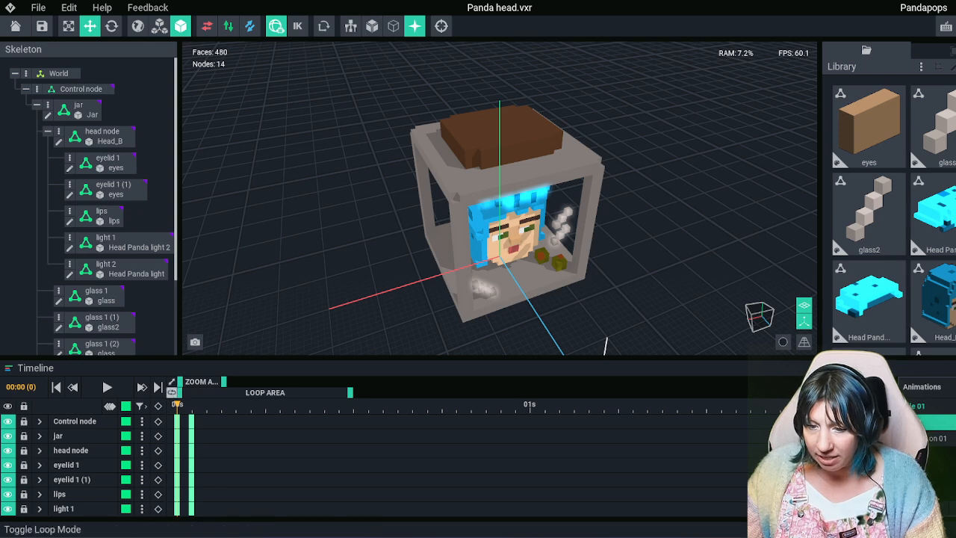
pyautogui.click(936, 406)
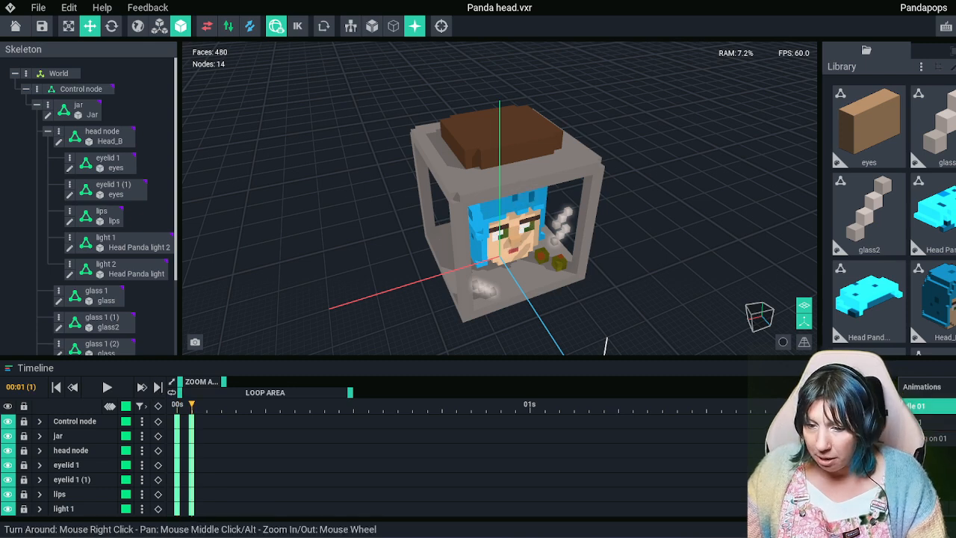
pyautogui.click(935, 438)
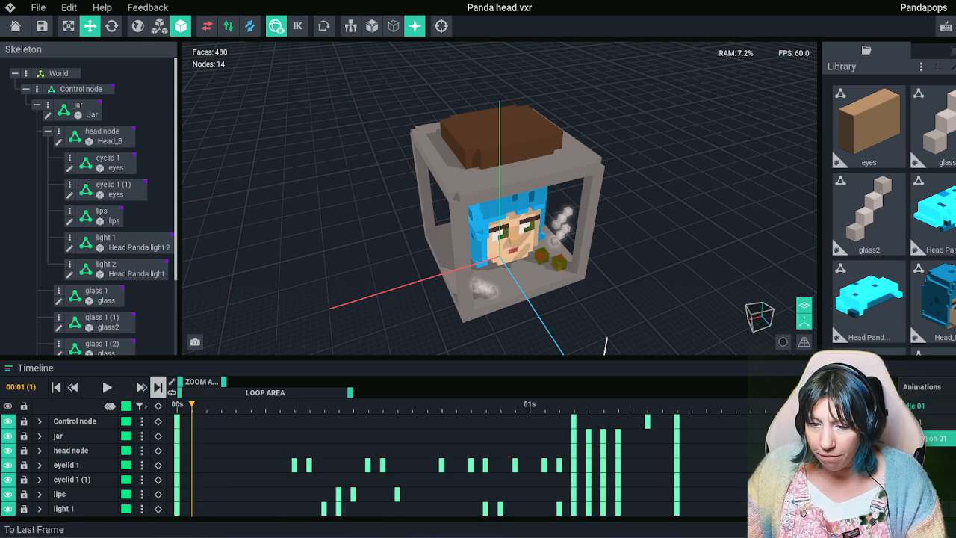
pyautogui.click(158, 386)
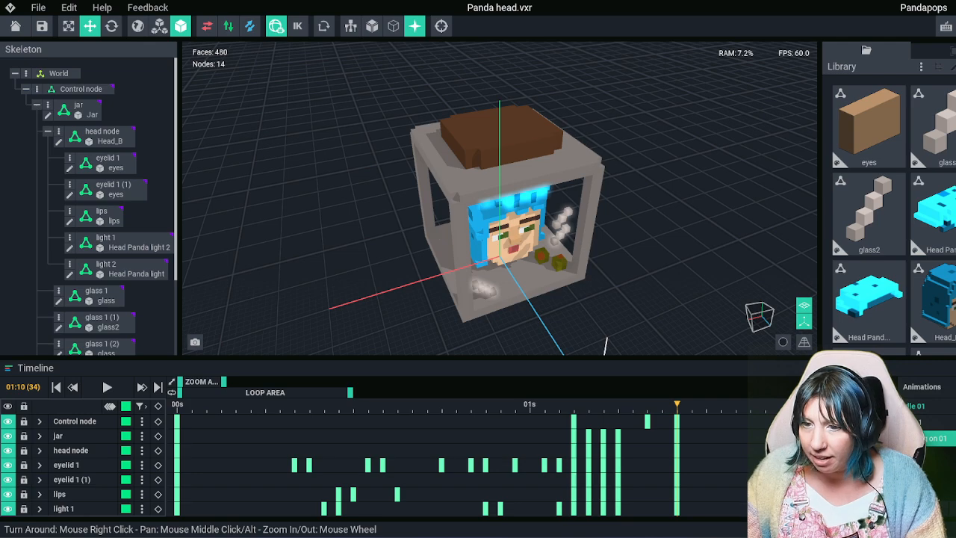
pyautogui.moveTo(620, 247); pyautogui.dragTo(523, 198, button='right')
pyautogui.scroll(3, 560, 213)
pyautogui.click(936, 406)
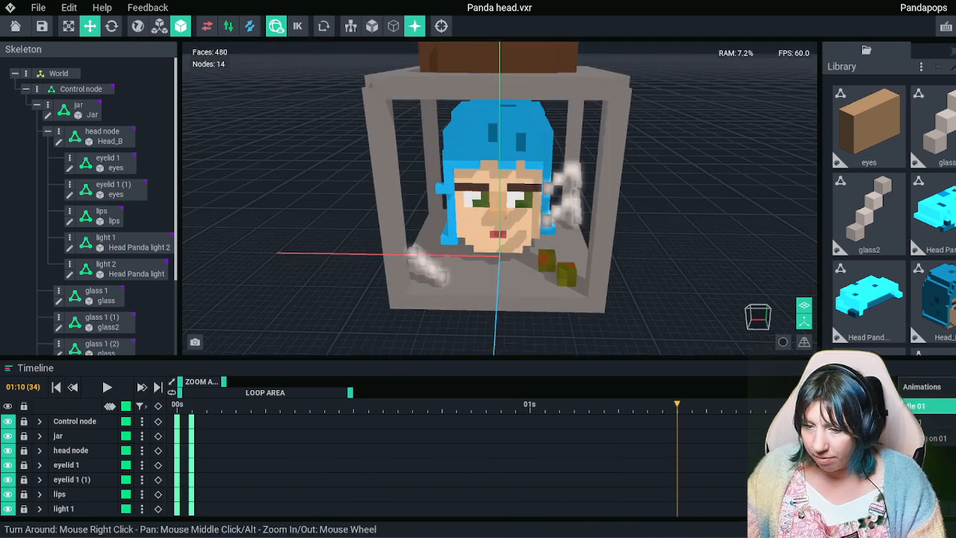
pyautogui.click(157, 387)
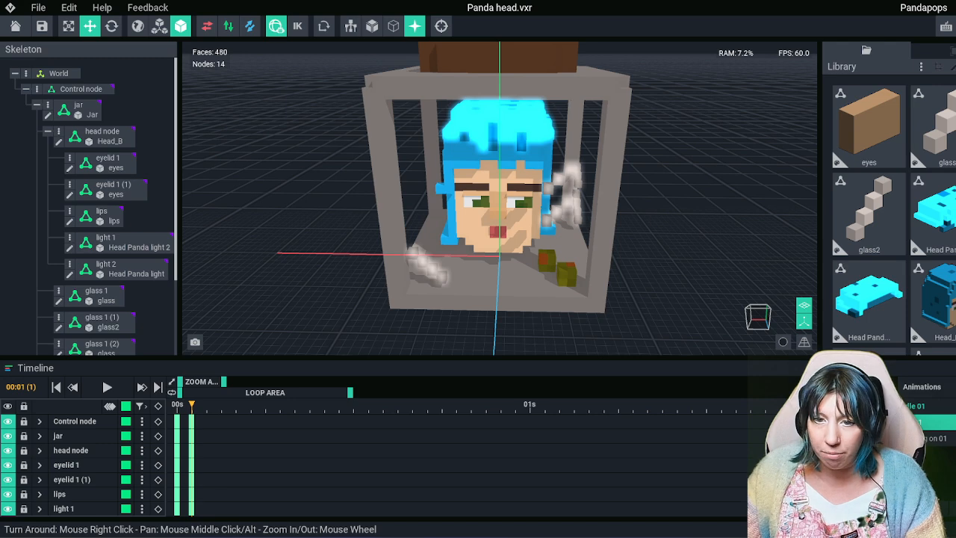
# Upload Panda head.vxr to the Sandbox Workspace
pyautogui.click(38, 7)
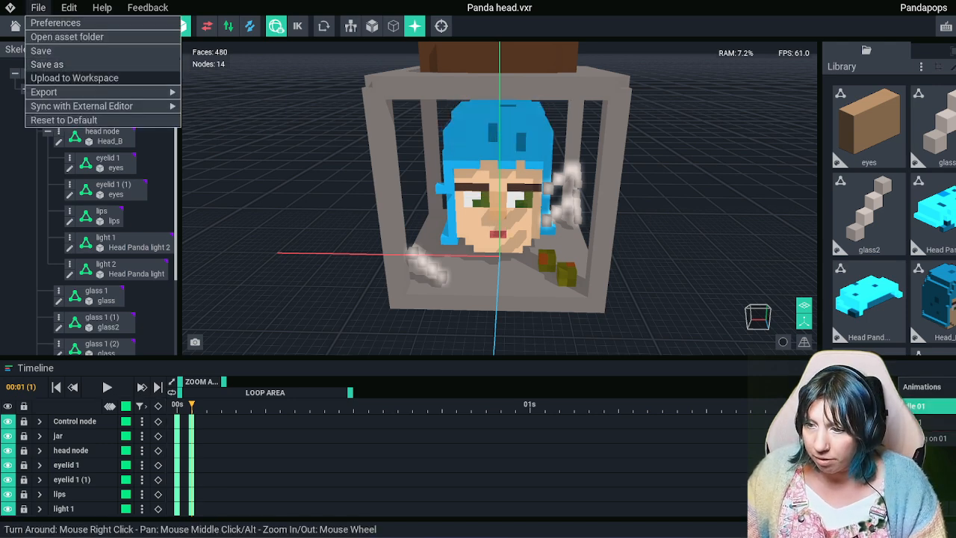
pyautogui.click(74, 78)
pyautogui.click(451, 214)
pyautogui.click(443, 410)
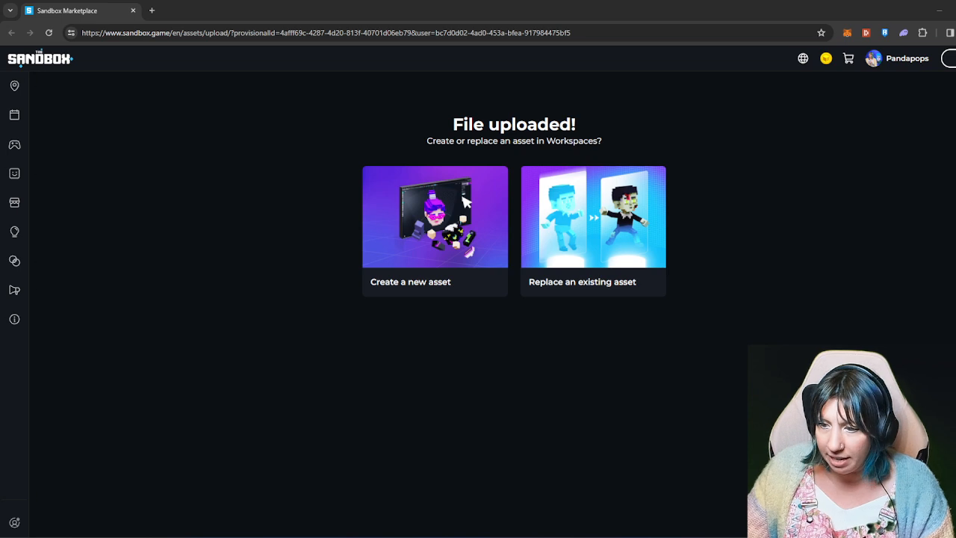
# Create a new asset from the uploaded file and confirm Prop as its type
pyautogui.click(465, 202)
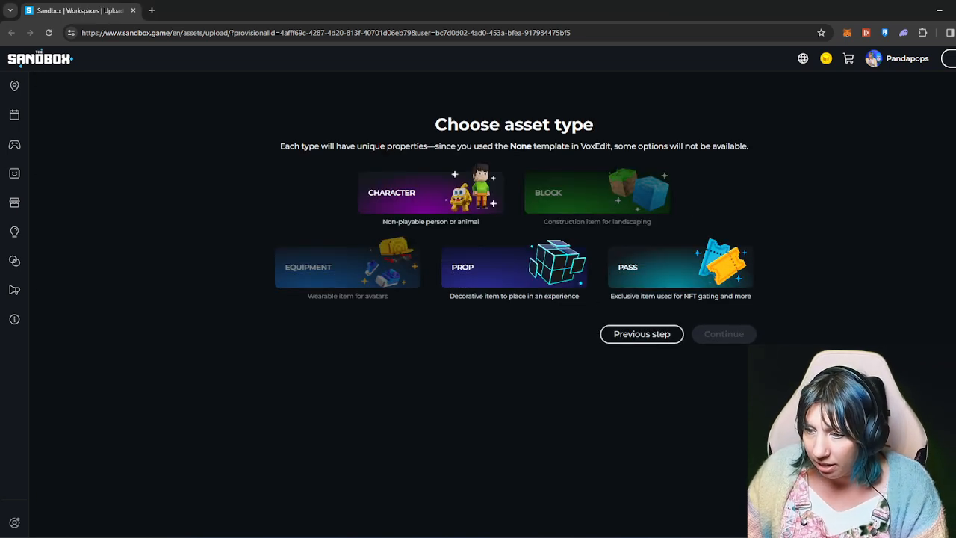
pyautogui.click(513, 266)
pyautogui.click(723, 333)
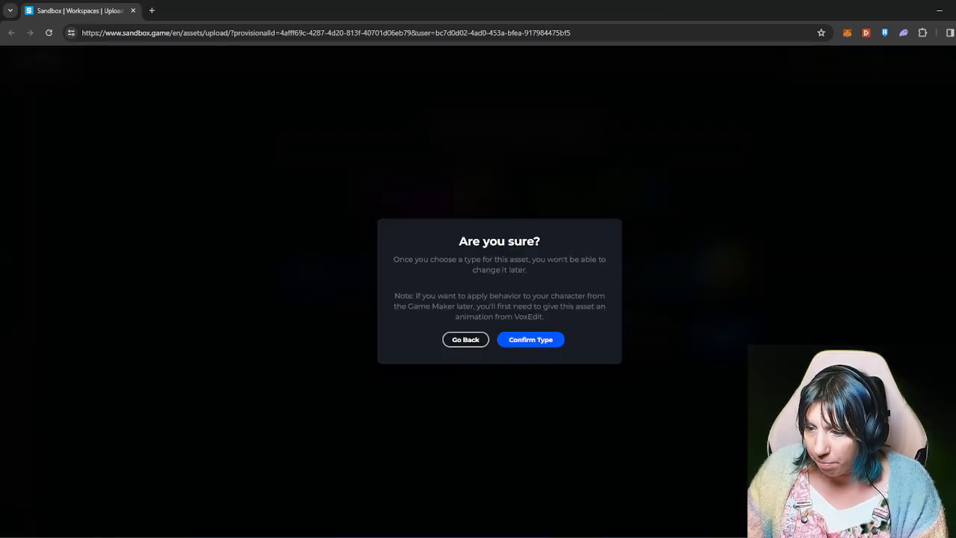
pyautogui.click(531, 340)
# Name the new asset "Panda Head in a Jar Light-Up"
pyautogui.click(523, 170)
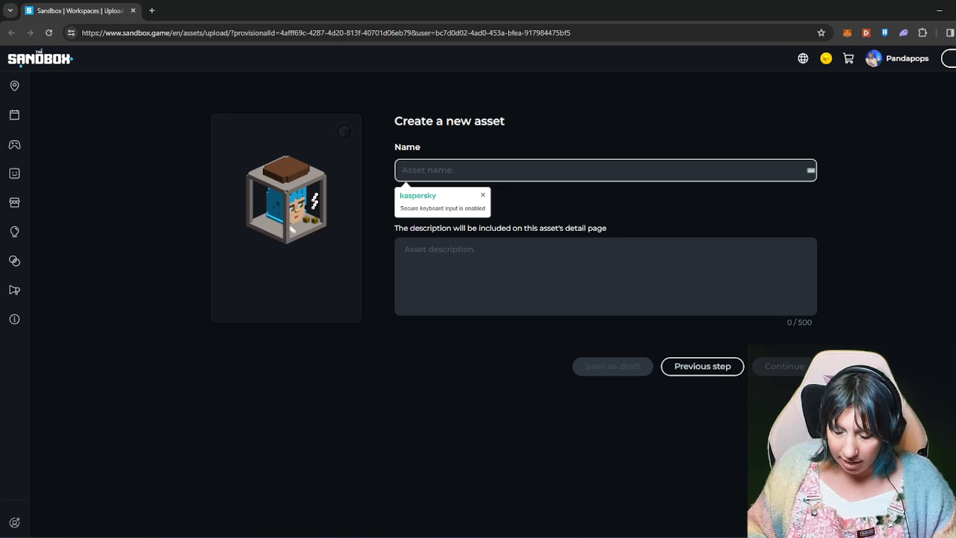
pyautogui.write('Panda')
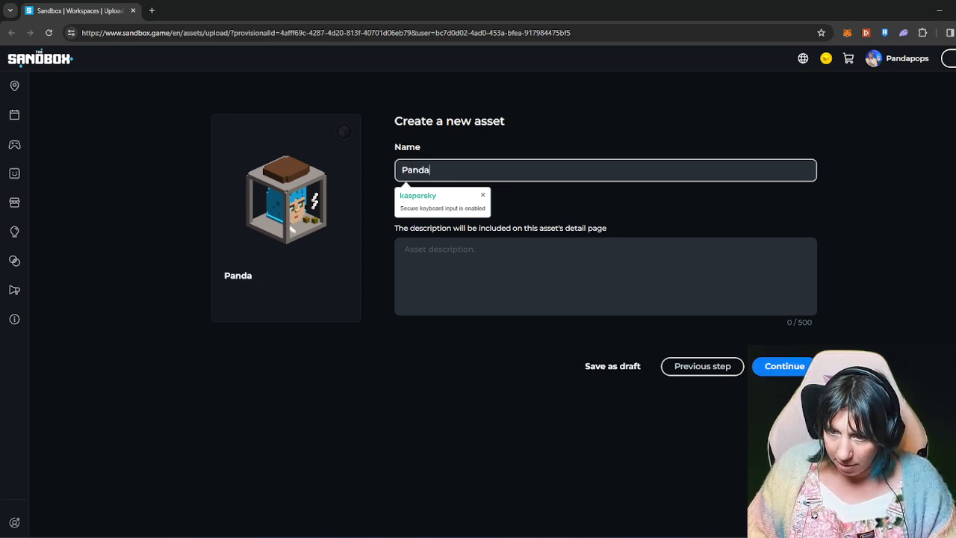
pyautogui.write(' He')
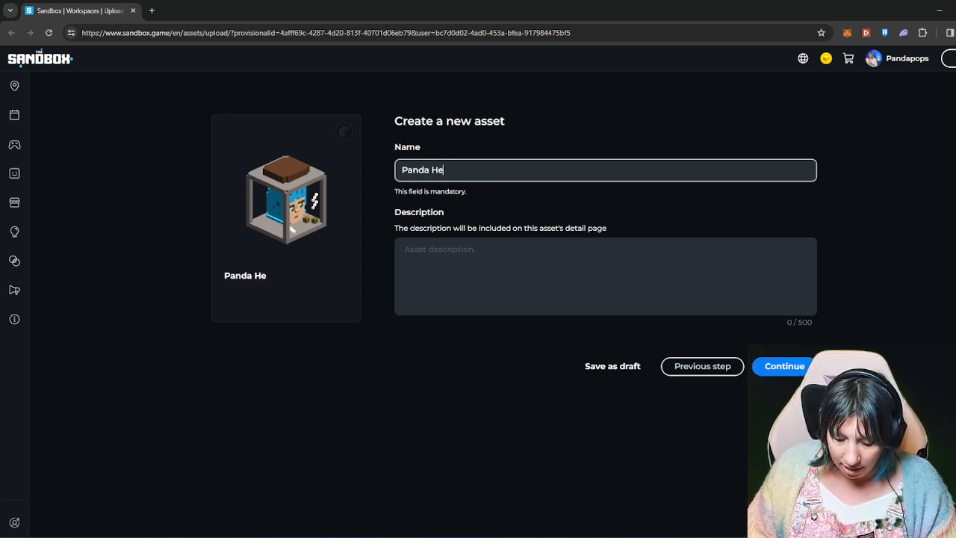
pyautogui.write('ad')
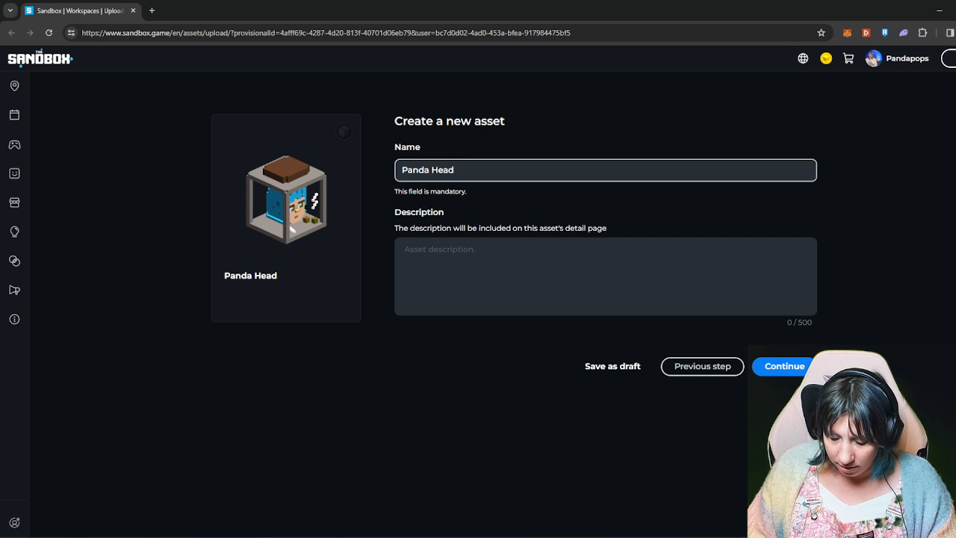
pyautogui.write(' Jar Light-')
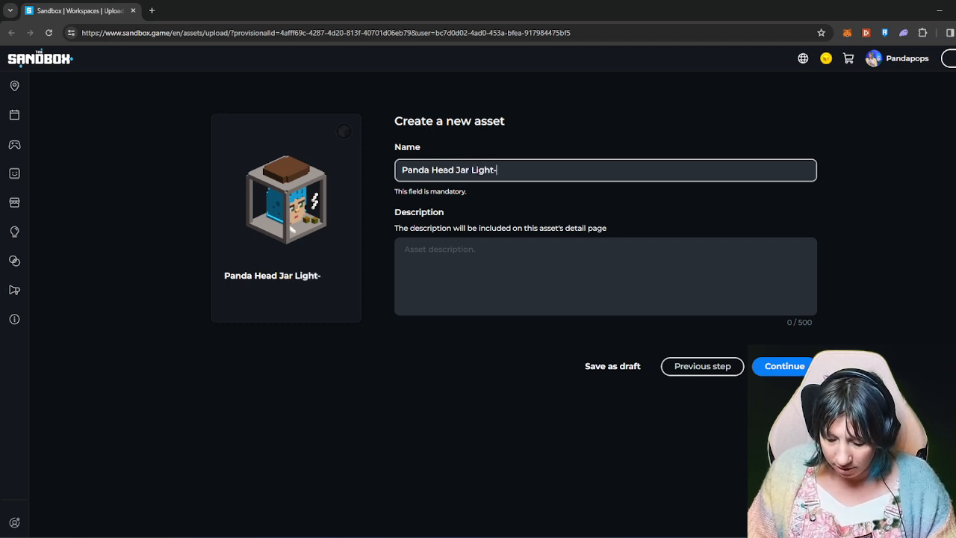
pyautogui.write('Up')
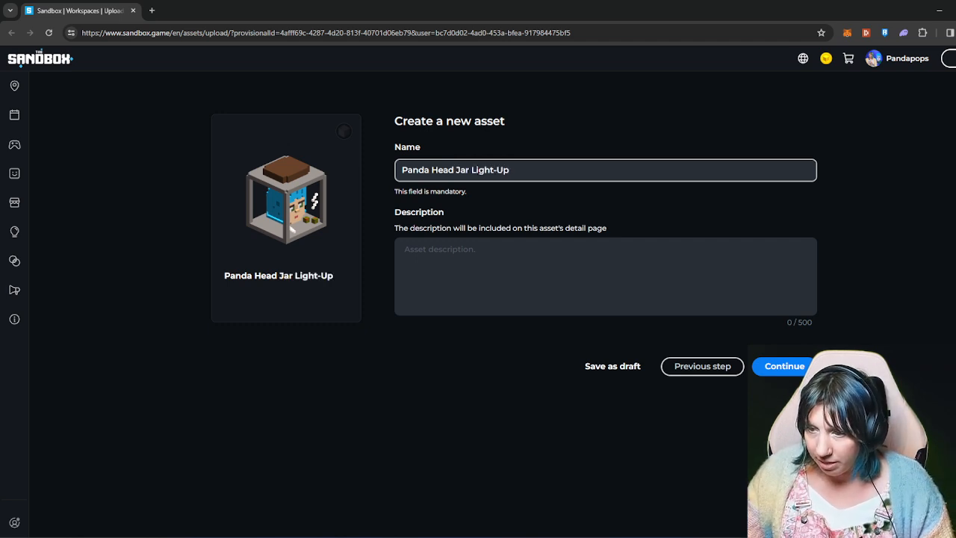
pyautogui.click(454, 170)
pyautogui.write('in')
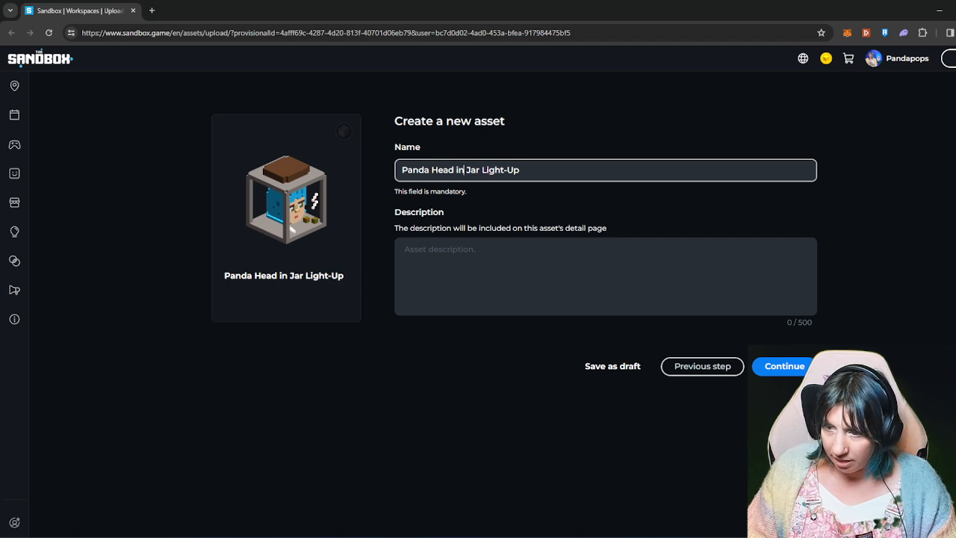
pyautogui.write(' a')
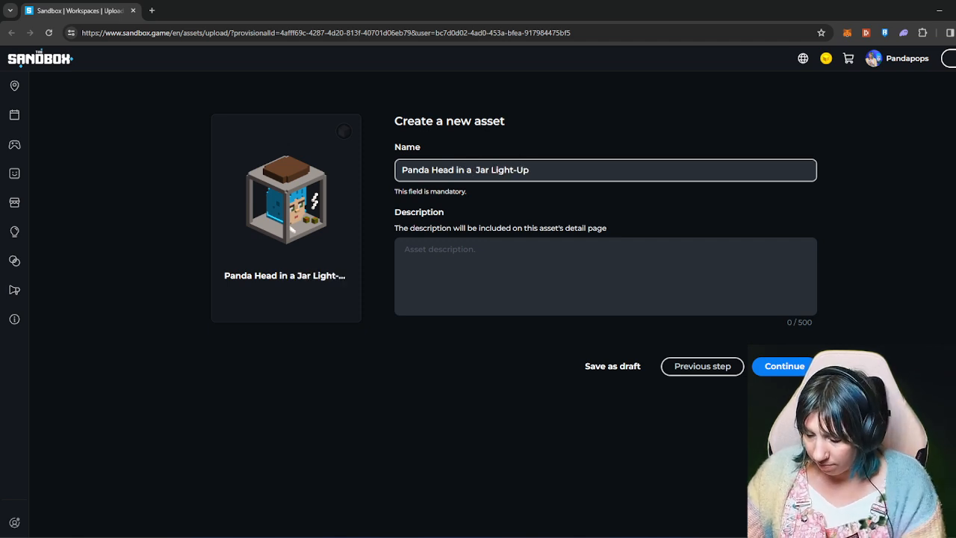
pyautogui.press('BackSpace')
# Describe the asset as "What more could I say, It's Pandas head in a jar and it lights up." and continue
pyautogui.press('Tab')
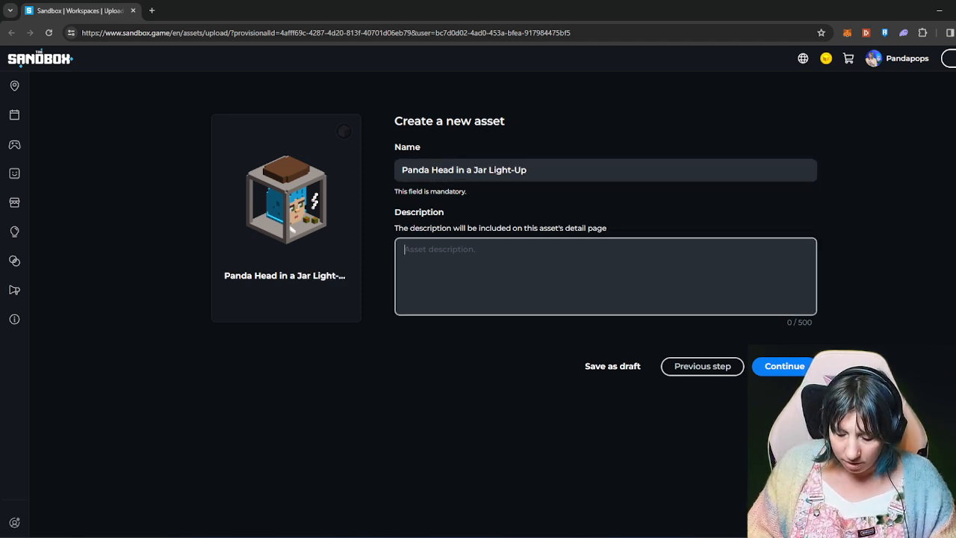
pyautogui.write('W')
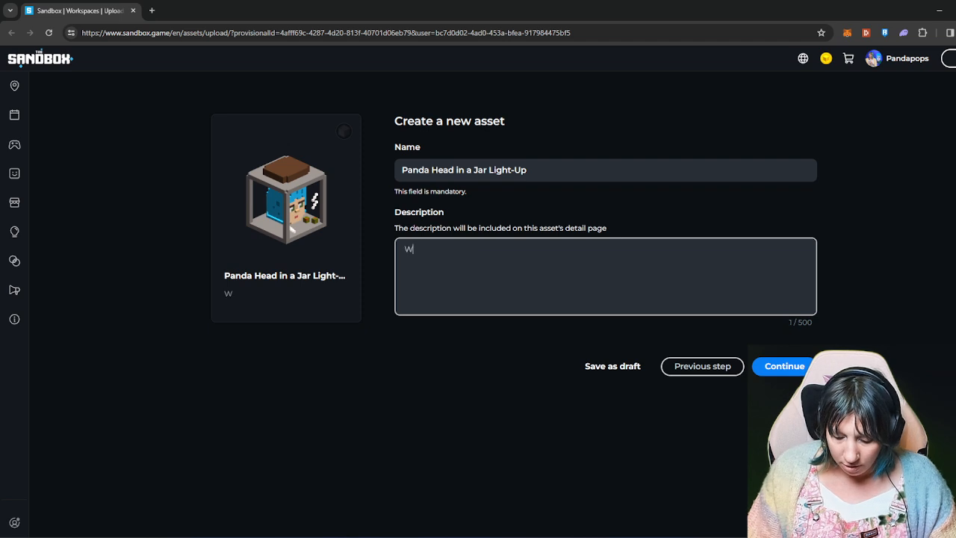
pyautogui.write('hat more coulkd')
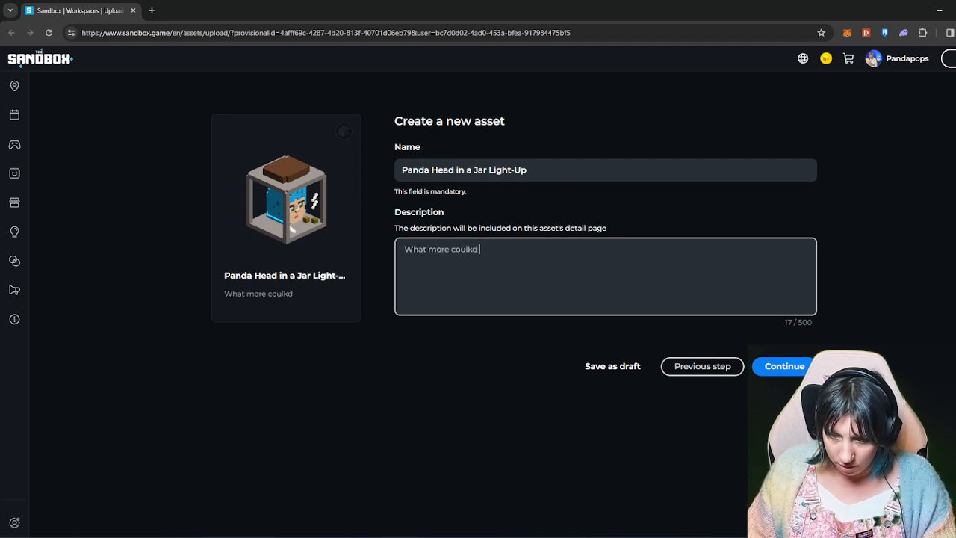
pyautogui.press('BackSpace')
pyautogui.press('BackSpace')
pyautogui.press('BackSpace')
pyautogui.write('d I')
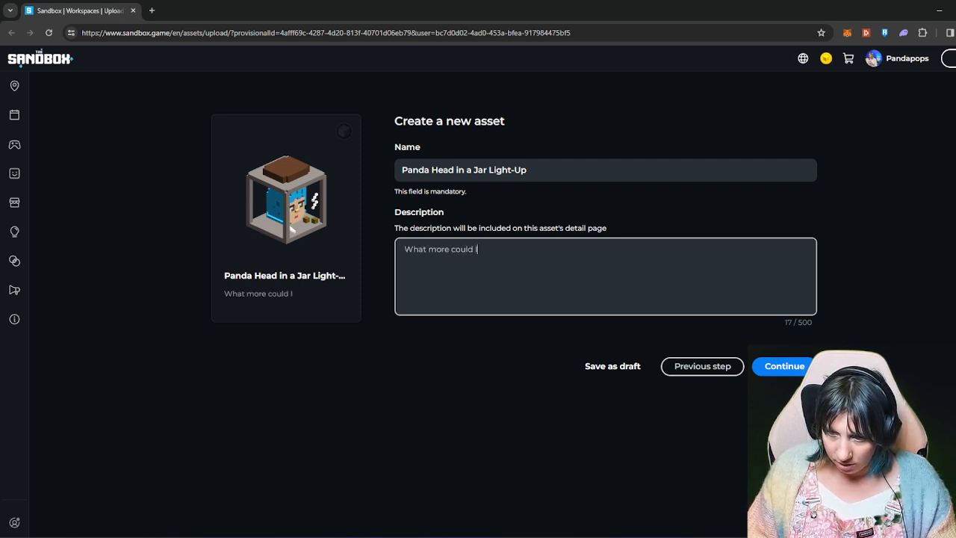
pyautogui.write(' say, It')
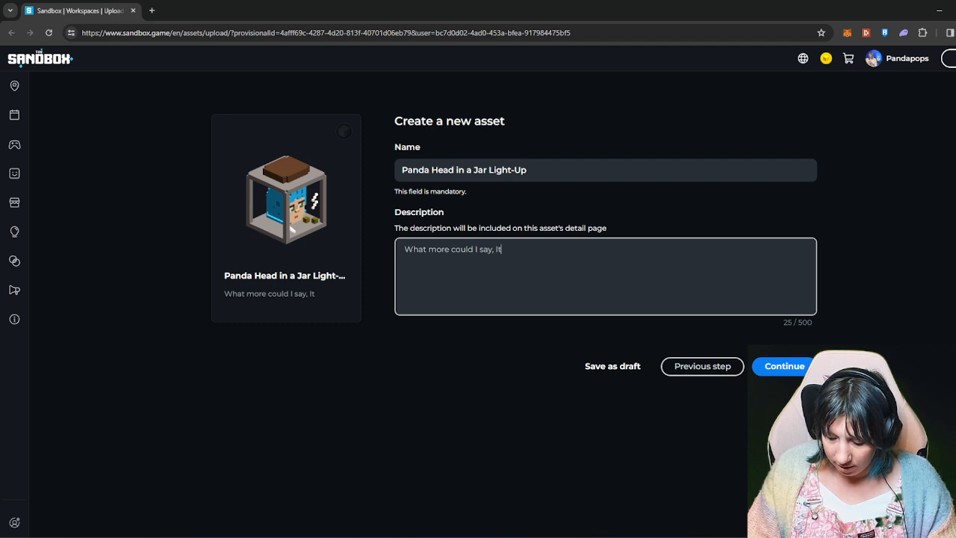
pyautogui.write("'s Pandas ")
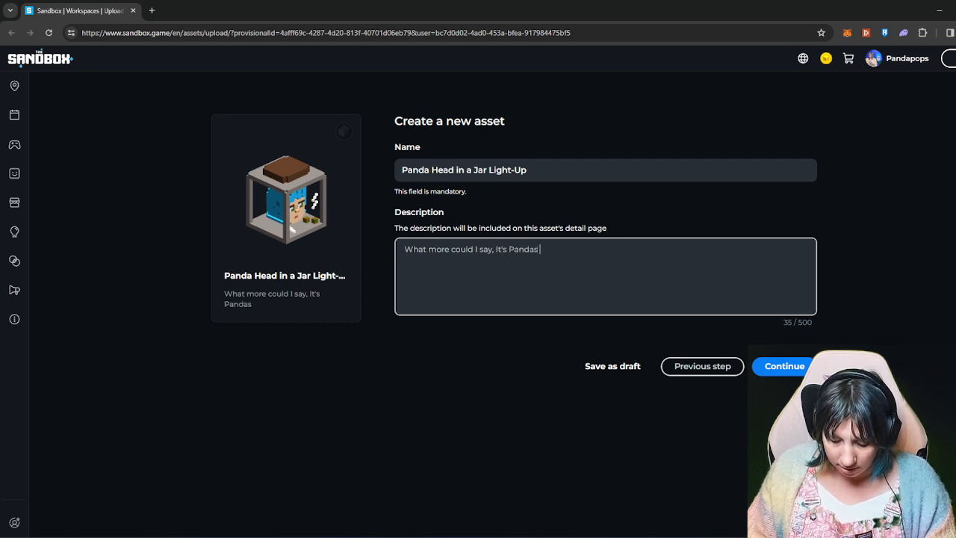
pyautogui.write('head in a jar ')
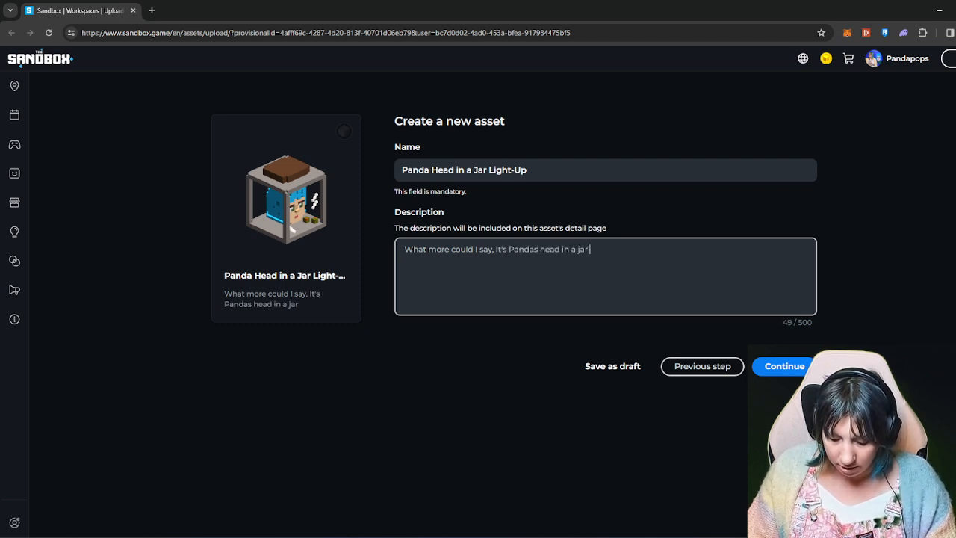
pyautogui.write('and it lights up')
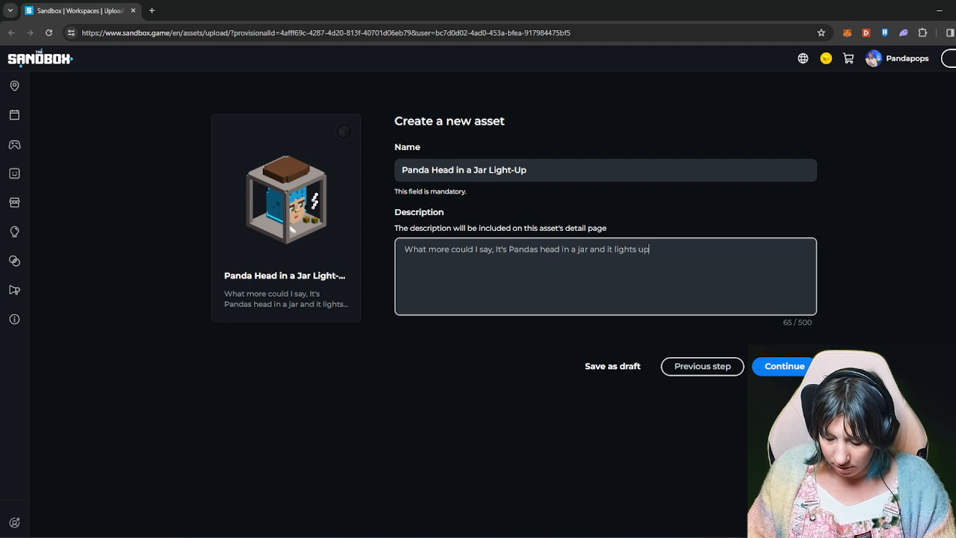
pyautogui.write('.')
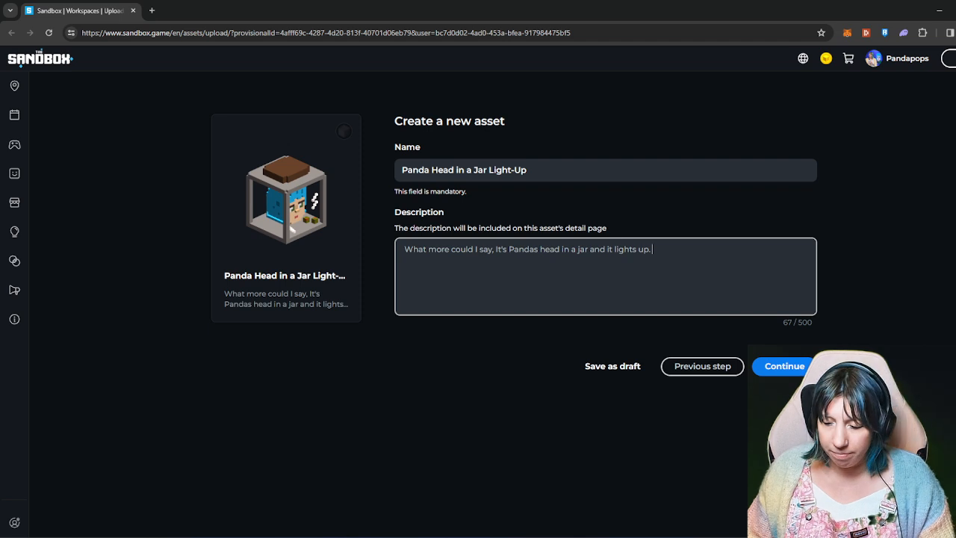
pyautogui.click(784, 366)
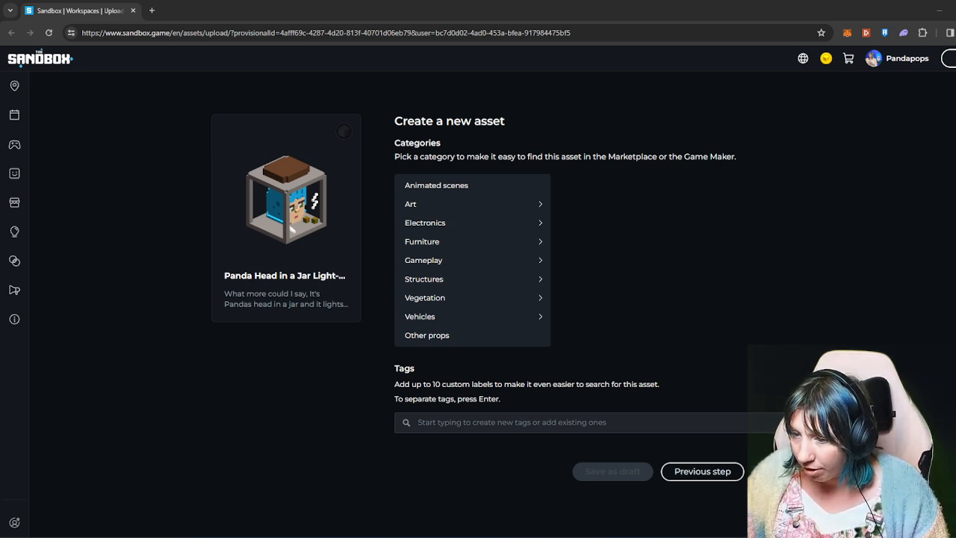
# Categorise the asset as Furniture > Other furniture and add the tags "Pandapops", "Lamp" and "Light"
pyautogui.click(472, 241)
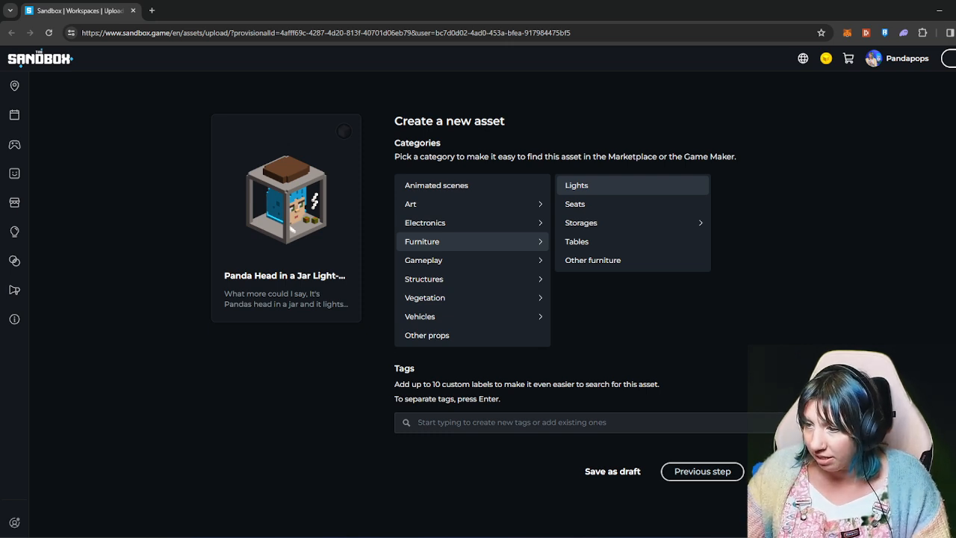
pyautogui.write('Pandapops')
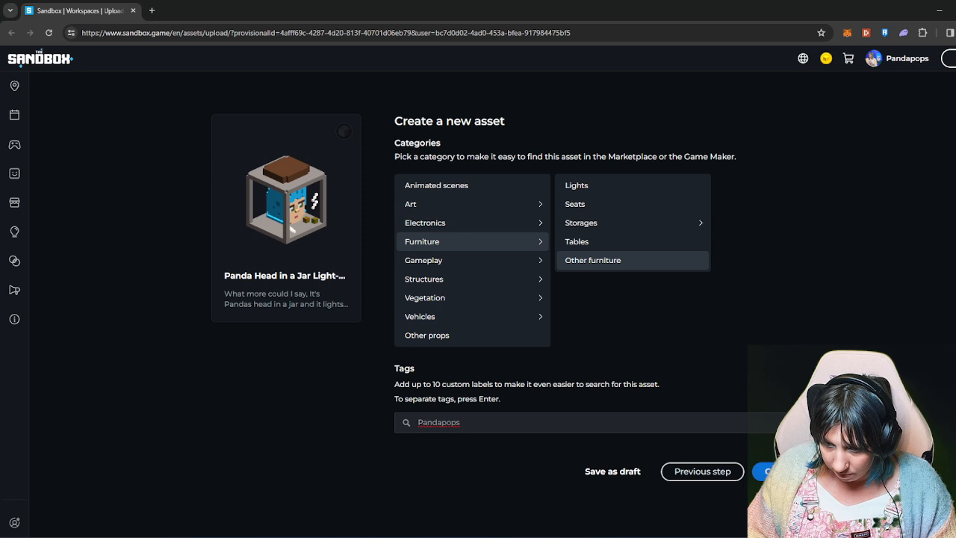
pyautogui.press('Return')
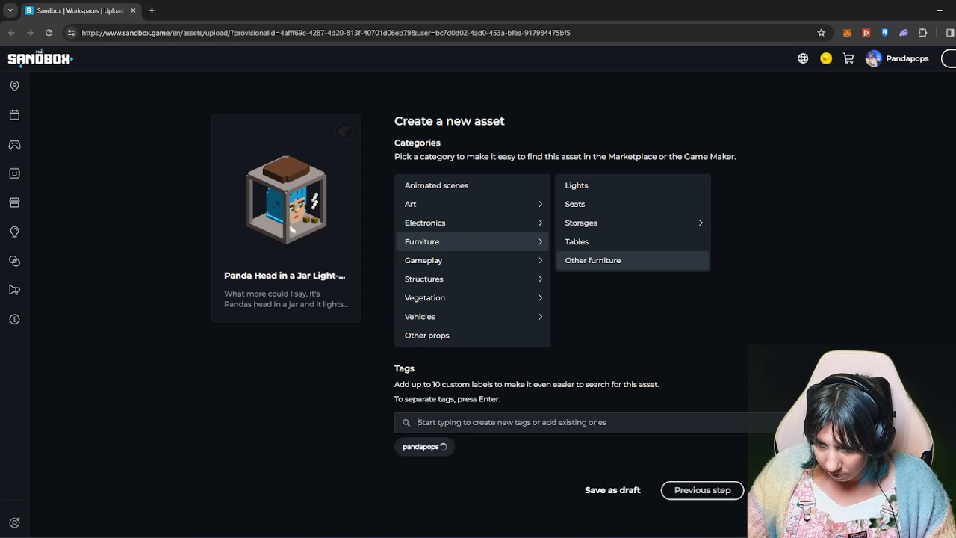
pyautogui.write('Lamp')
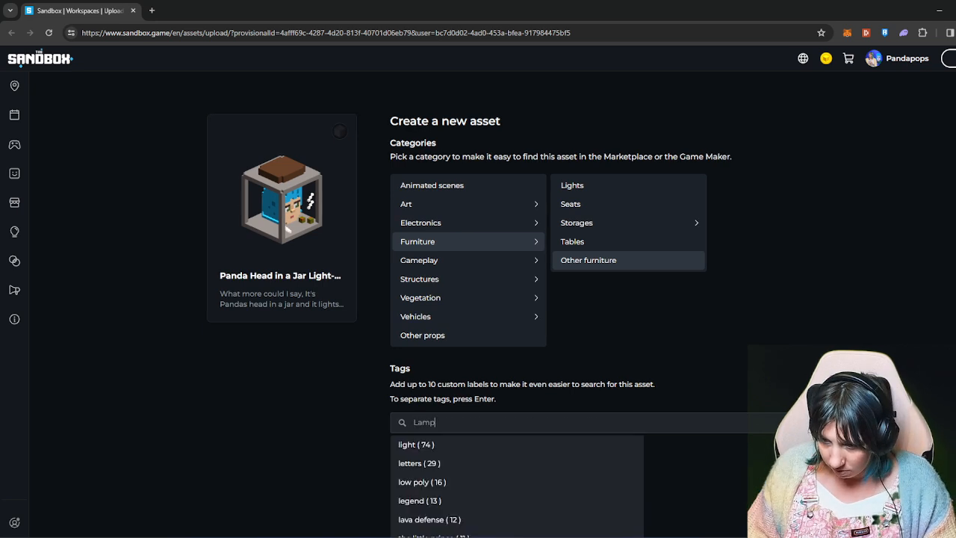
pyautogui.press('Return')
pyautogui.write('Light')
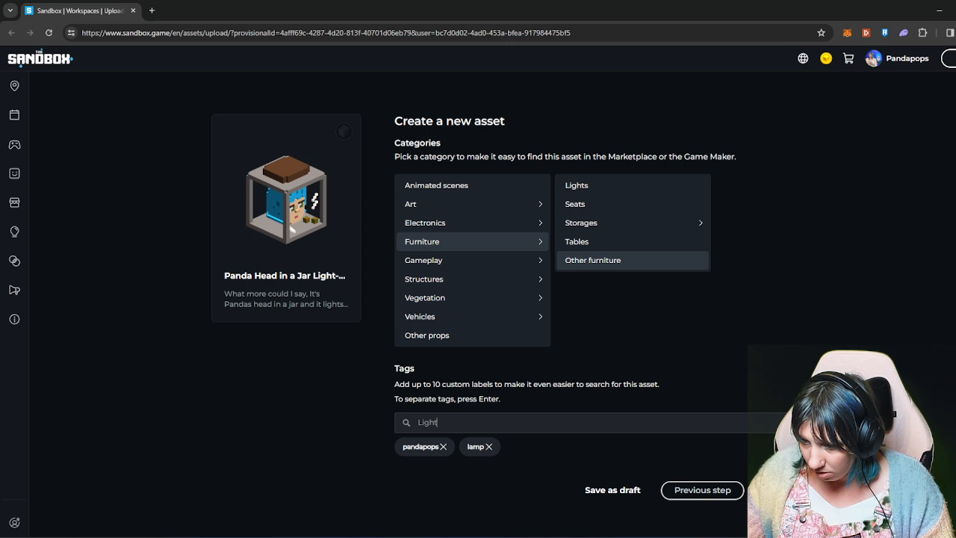
pyautogui.press('Return')
# Assign the Common catalyst to the asset and create it
pyautogui.click(785, 490)
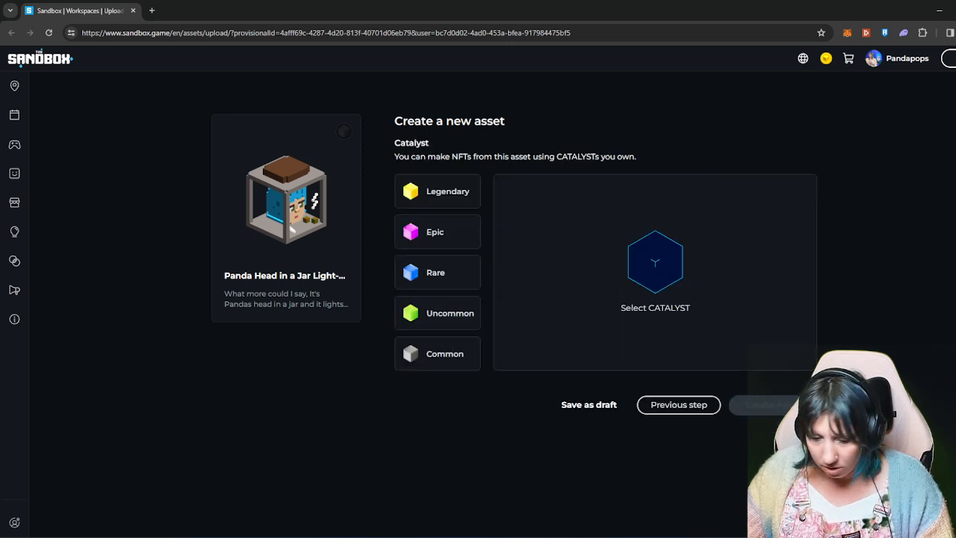
pyautogui.click(438, 354)
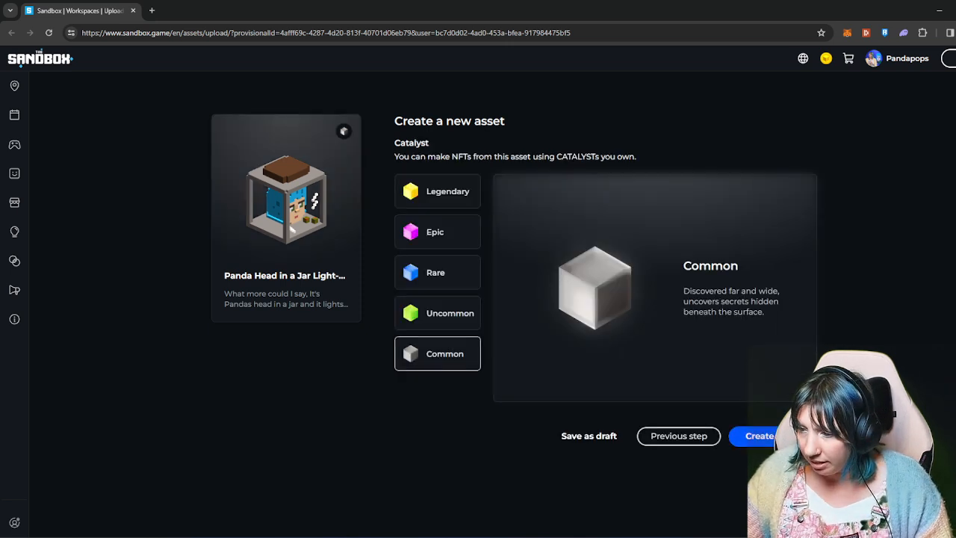
pyautogui.click(767, 436)
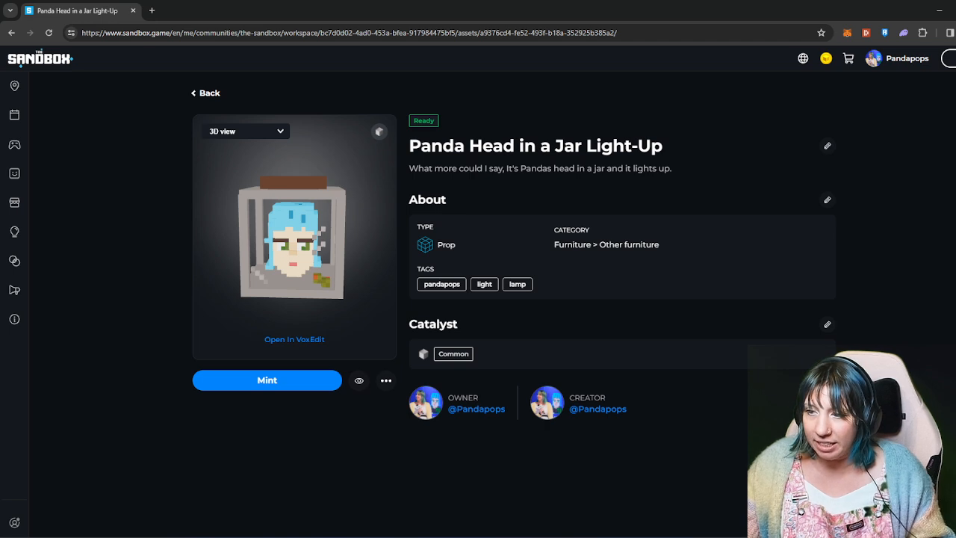
pyautogui.moveTo(434, 169); pyautogui.dragTo(619, 169)
pyautogui.click(631, 168)
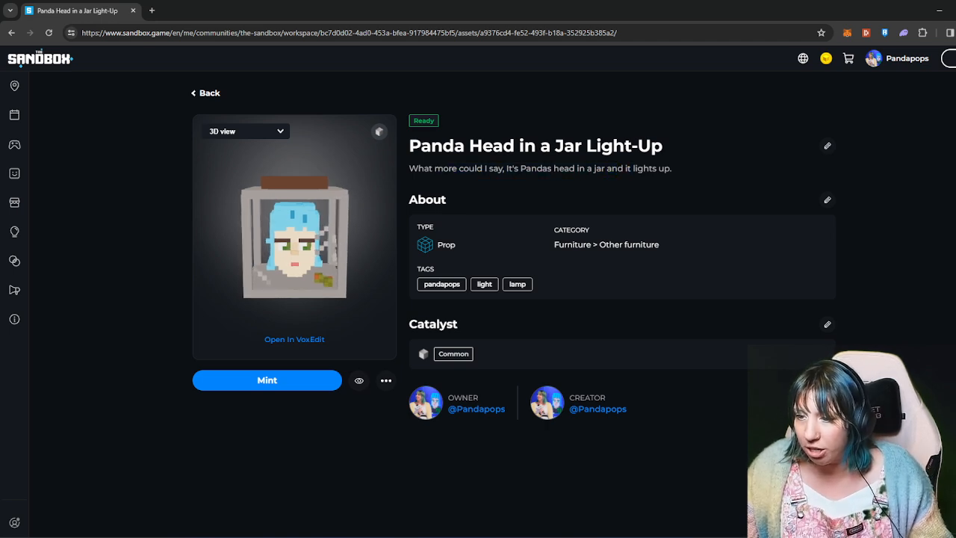
pyautogui.moveTo(572, 245); pyautogui.dragTo(654, 245)
pyautogui.click(657, 244)
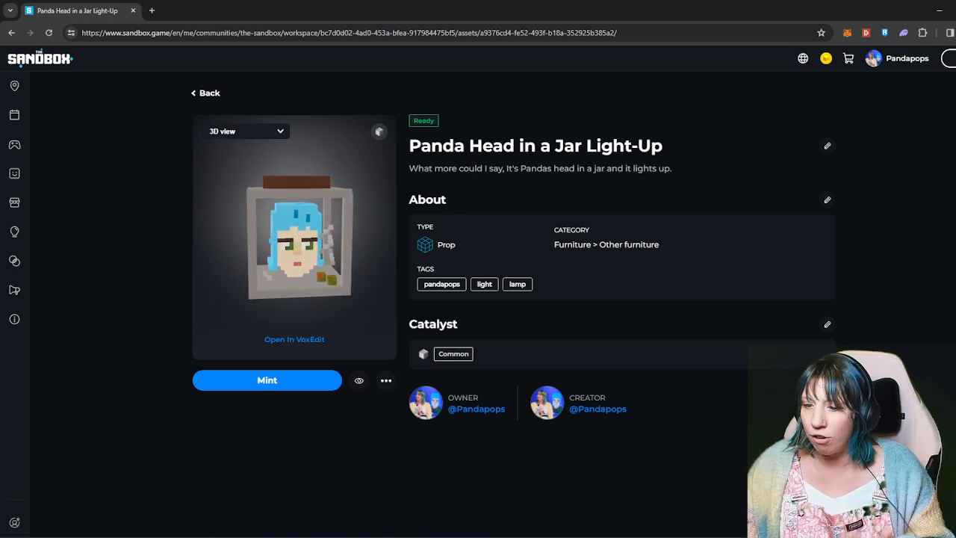
# Mint 200 copies of the Panda Head in a Jar Light-Up asset, approving the transaction in MetaMask
pyautogui.click(267, 380)
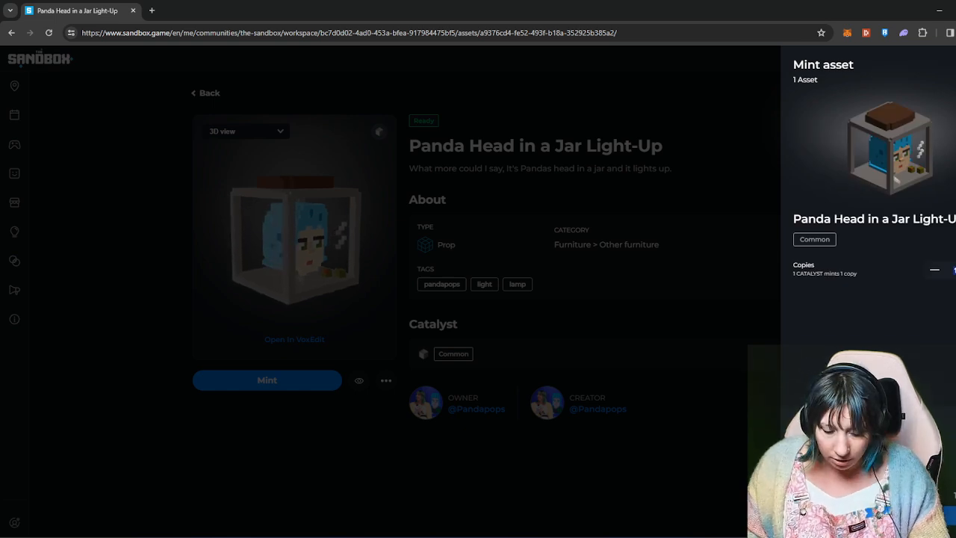
pyautogui.press('BackSpace')
pyautogui.write('200')
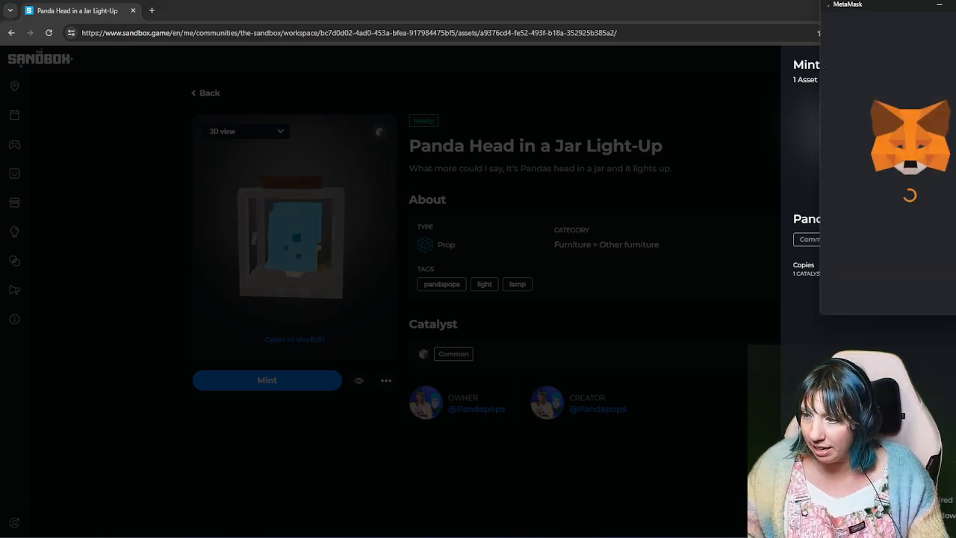
pyautogui.moveTo(908, 271); pyautogui.dragTo(954, 310)
pyautogui.click(942, 293)
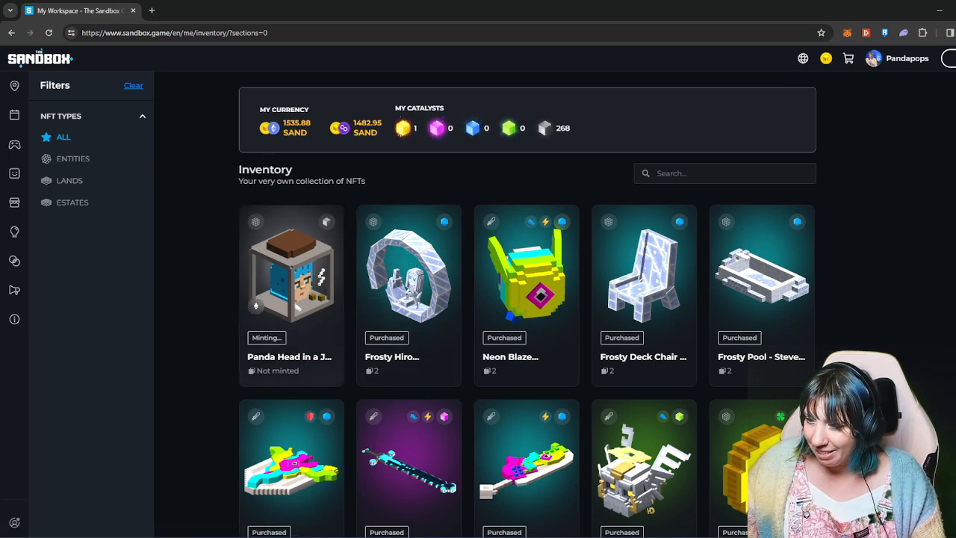
# Look through the NFT inventory and view the detail page of the Skull king Angel Head
pyautogui.scroll(-2, 296, 277)
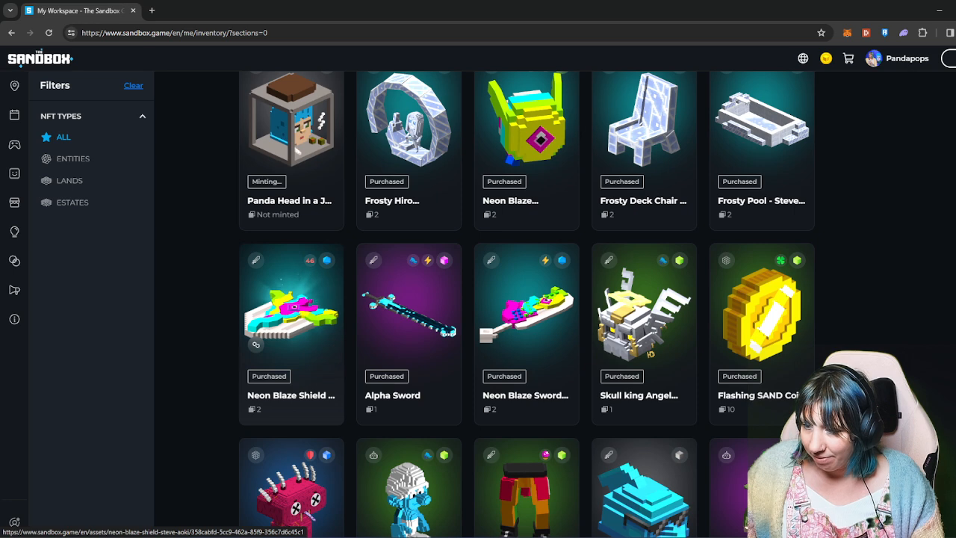
pyautogui.scroll(1, 297, 278)
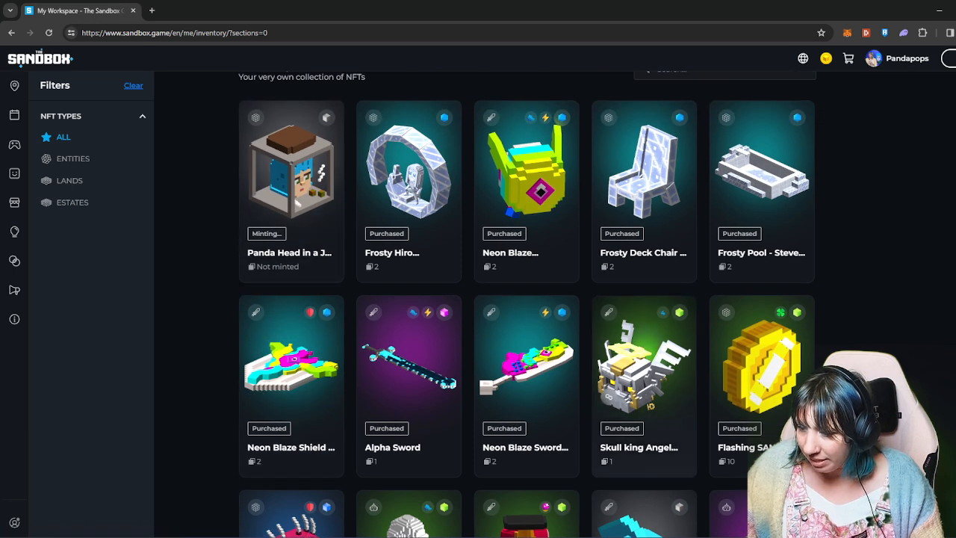
pyautogui.click(639, 342)
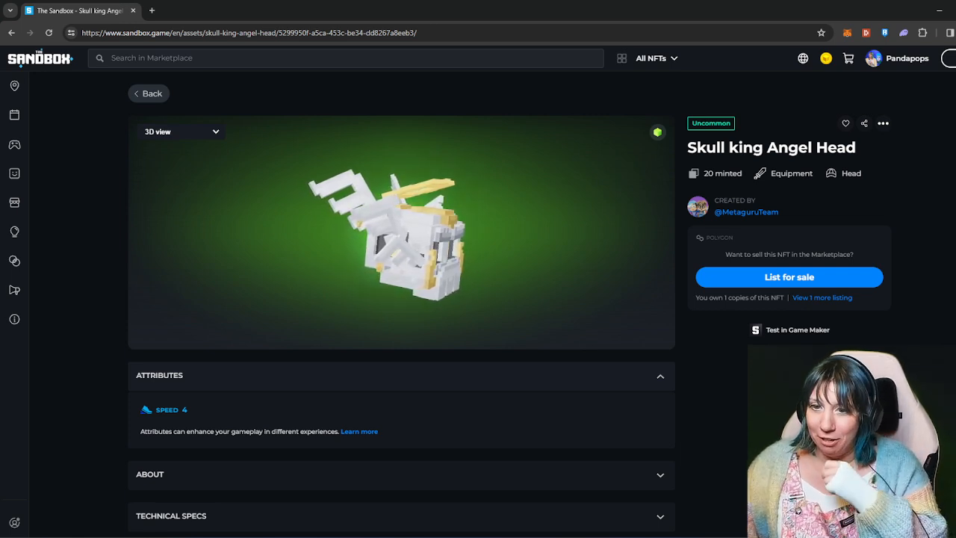
pyautogui.hotkey('alt', 'Left')
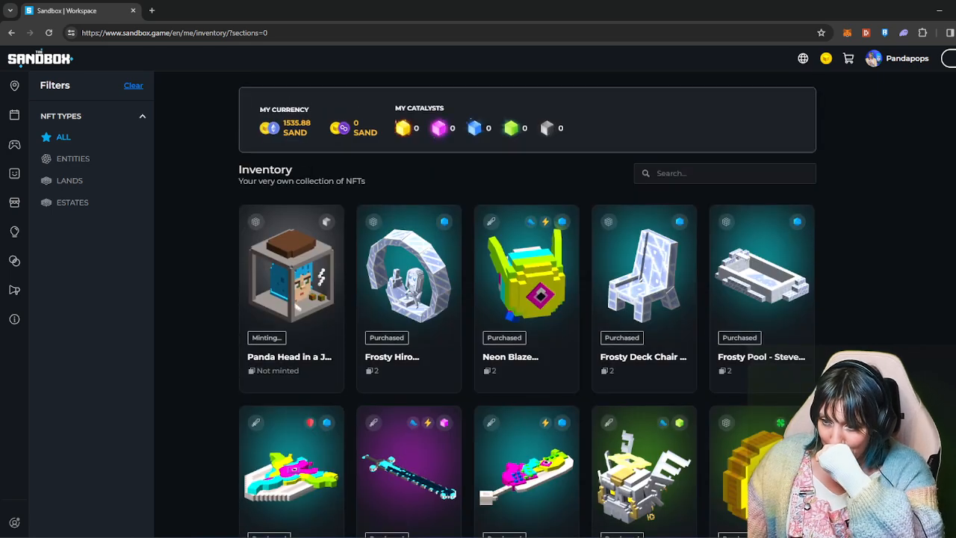
# Browse the inventory for further owned NFTs and examine the Frosty Hiro Sculpture's details
pyautogui.scroll(-4, 291, 358)
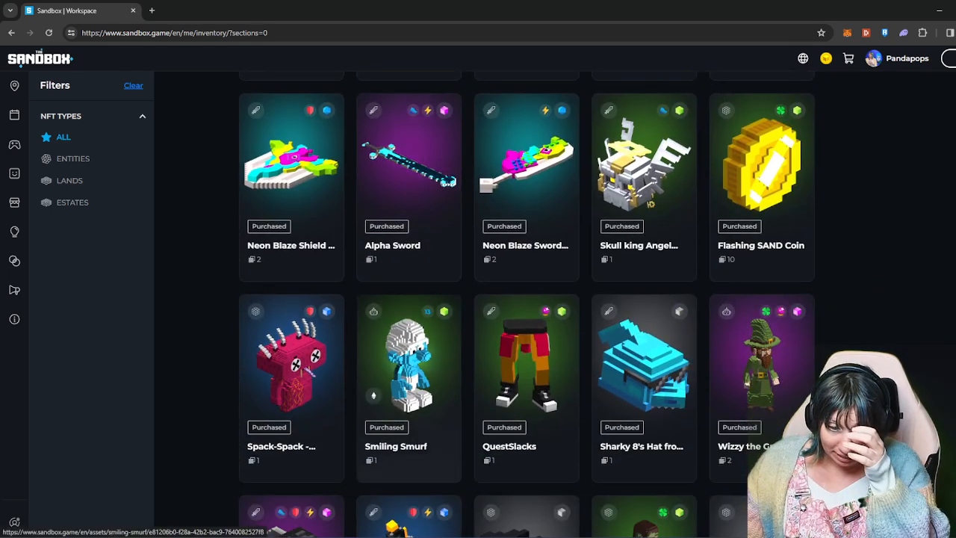
pyautogui.scroll(-1, 489, 195)
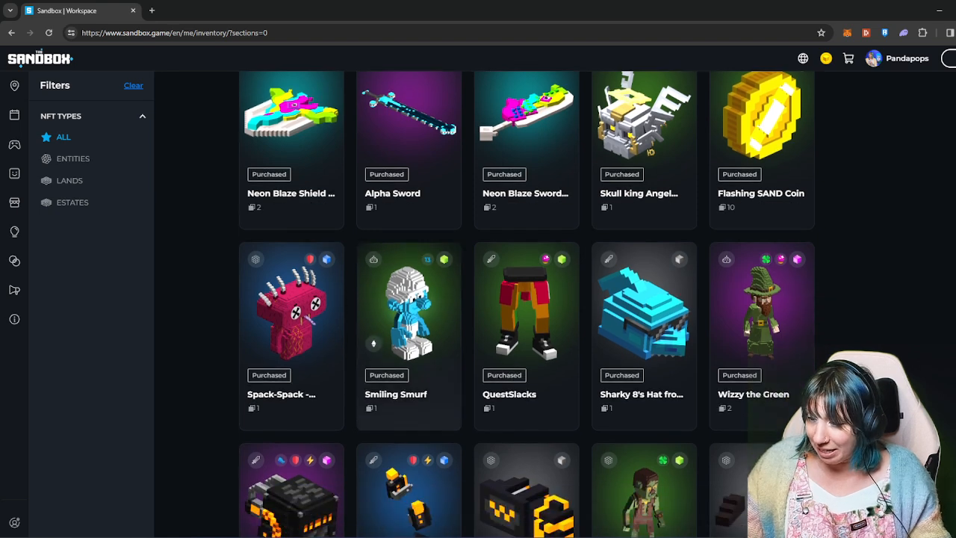
pyautogui.scroll(4, 489, 194)
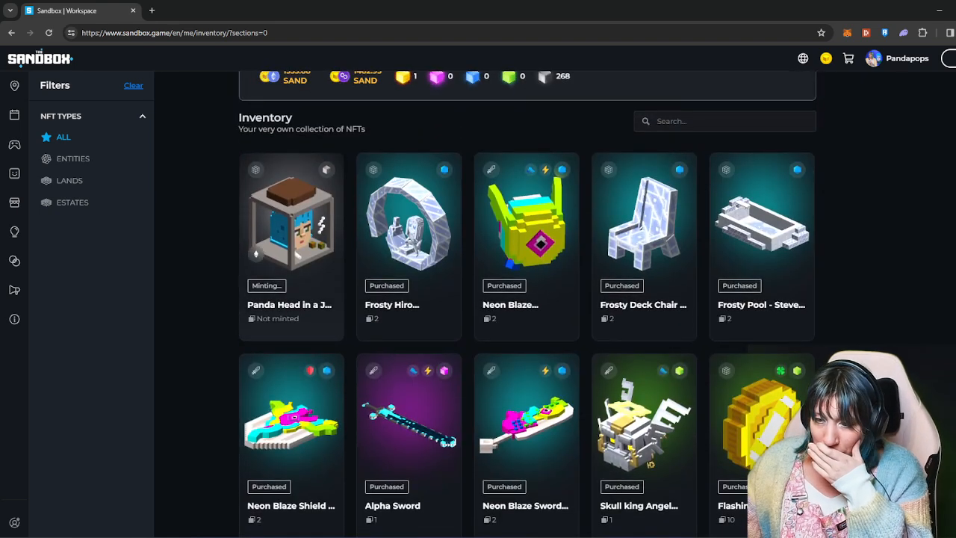
pyautogui.scroll(-1, 359, 299)
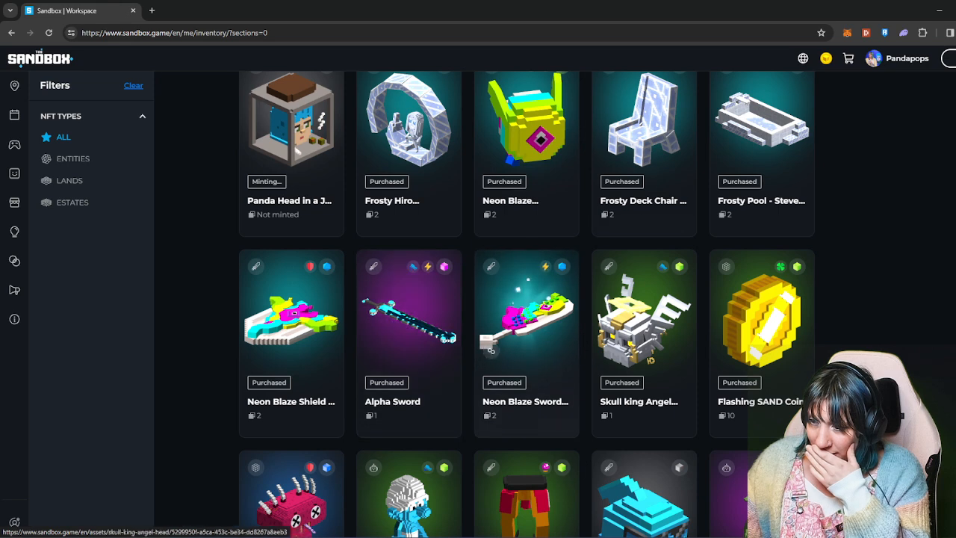
pyautogui.scroll(1, 486, 344)
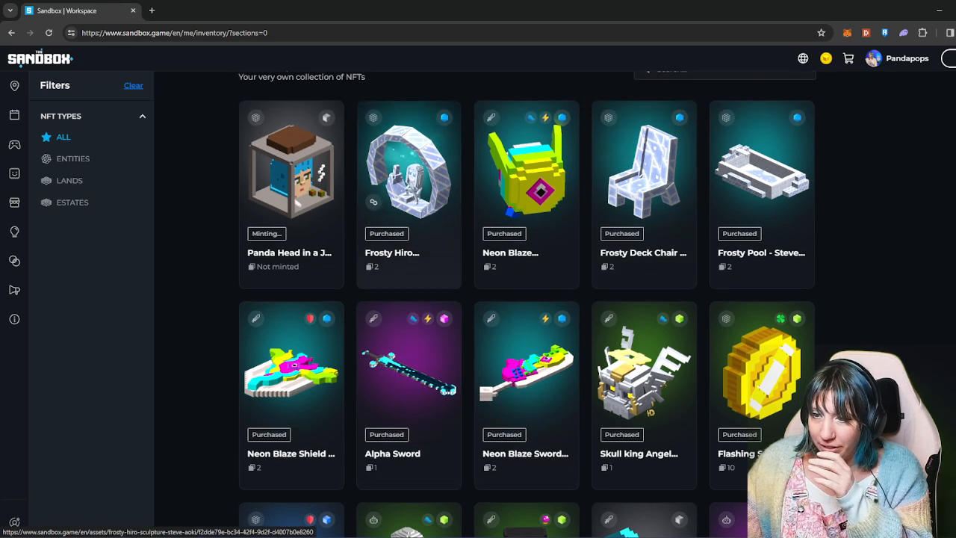
pyautogui.click(408, 180)
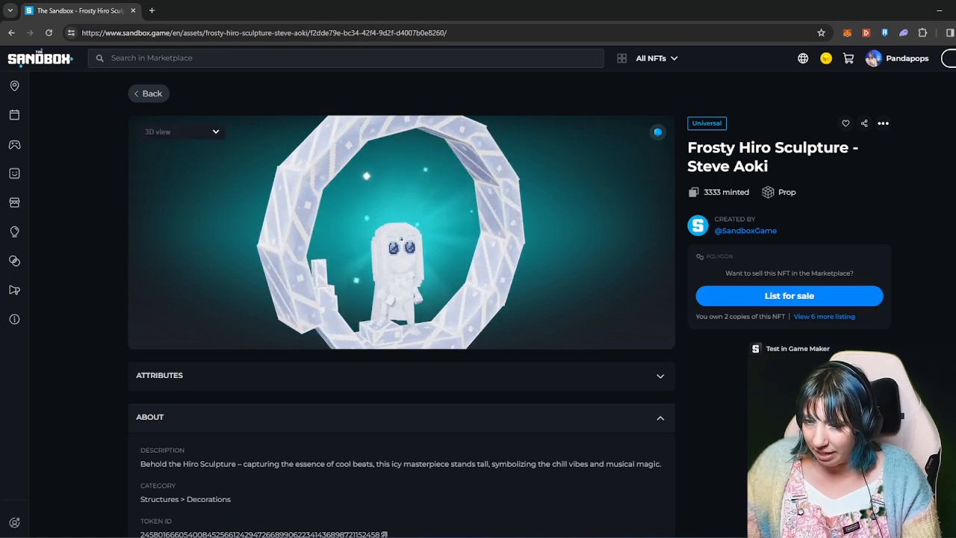
pyautogui.scroll(-5, 401, 231)
pyautogui.click(149, 93)
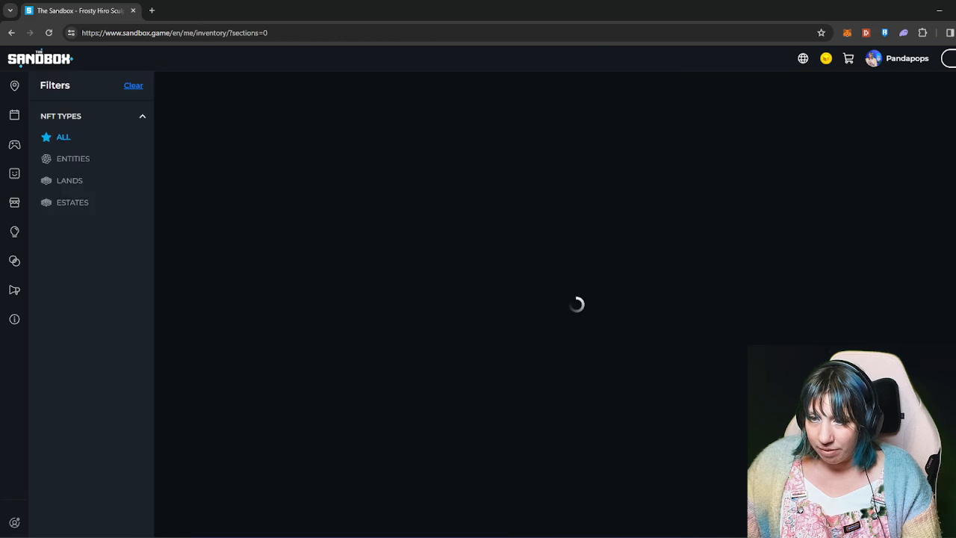
pyautogui.scroll(-2, 312, 522)
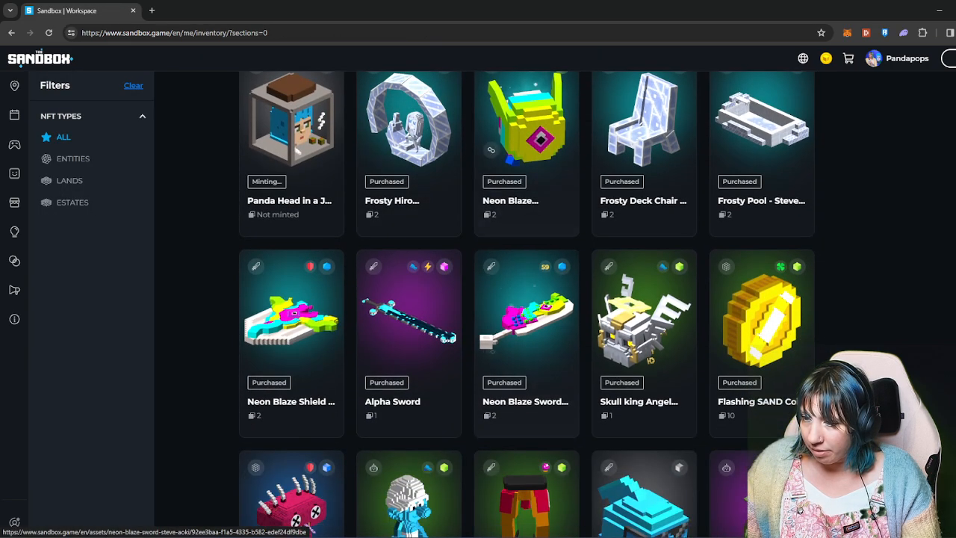
pyautogui.scroll(1, 312, 523)
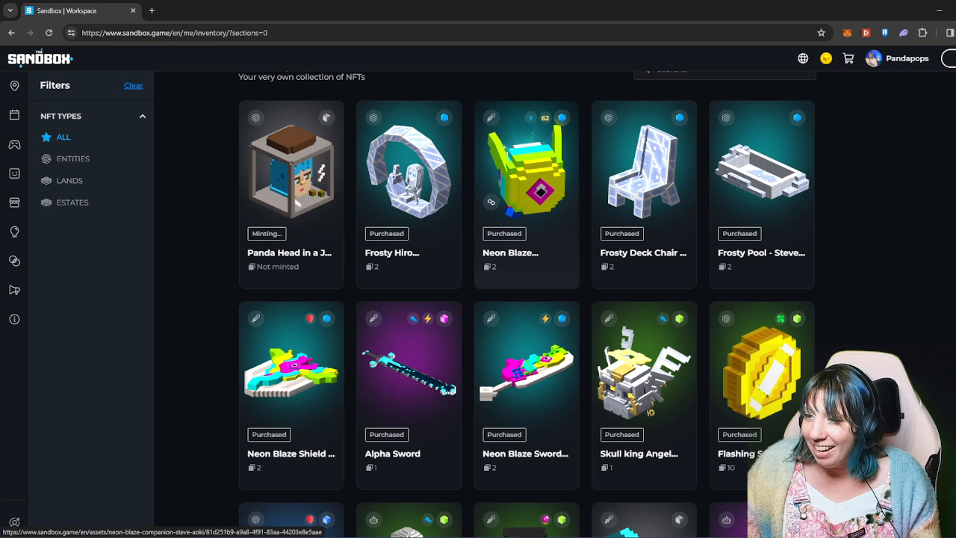
pyautogui.scroll(1, 527, 194)
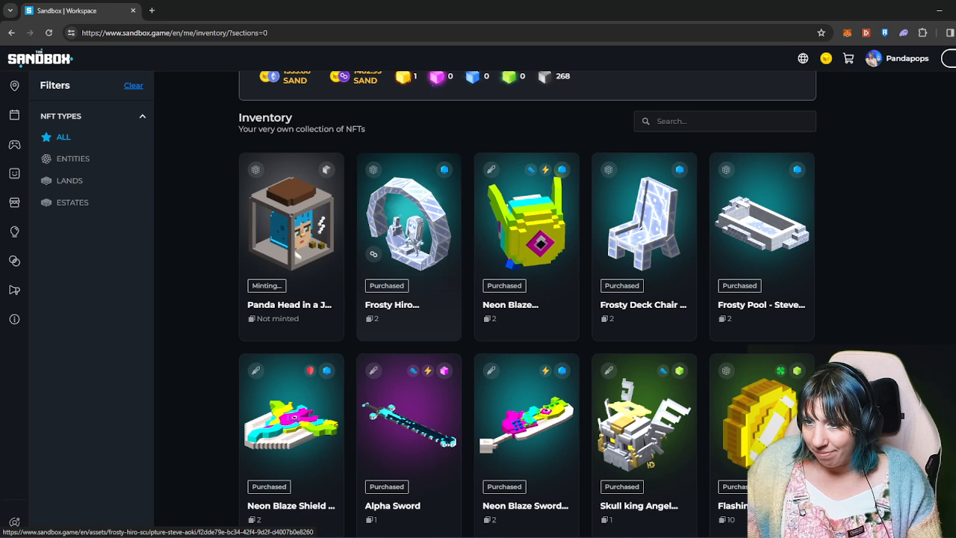
pyautogui.scroll(-1, 394, 207)
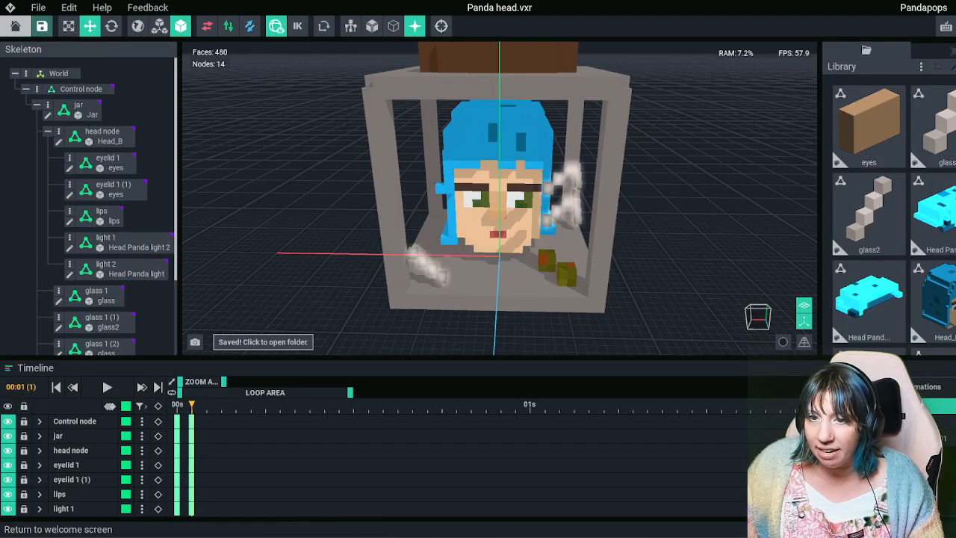
# Open the Panda Head 2.vxr project in VoxEdit and add a keyframe for all nodes at frame 1 of the first animation
pyautogui.click(16, 26)
pyautogui.click(390, 200)
pyautogui.click(371, 186)
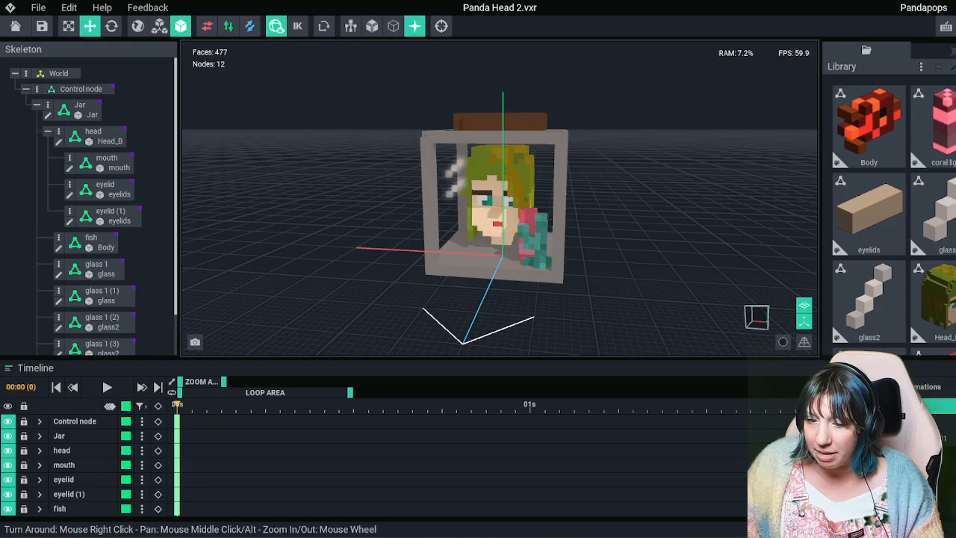
pyautogui.click(157, 386)
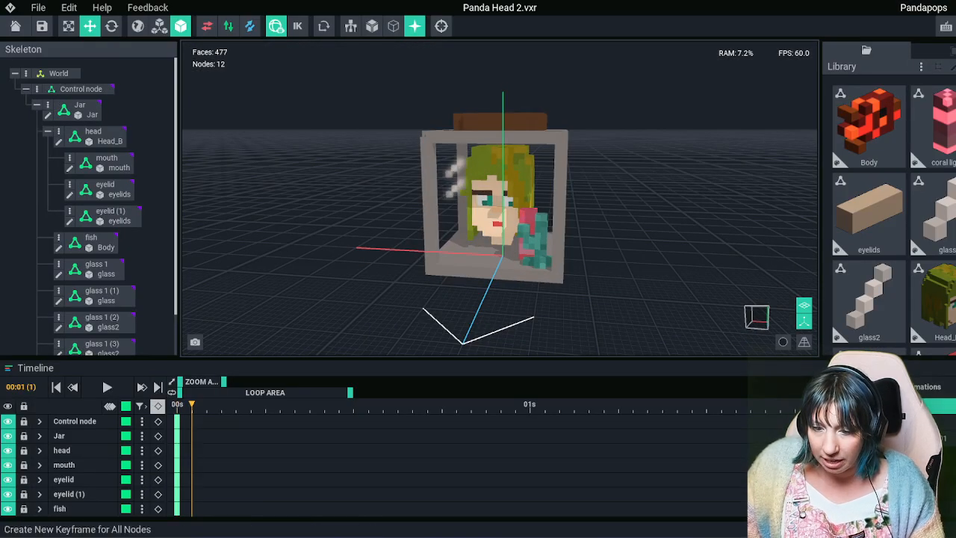
pyautogui.click(158, 406)
# Check the second and third animations of the jar model, viewing the third at its last and first frames
pyautogui.click(942, 422)
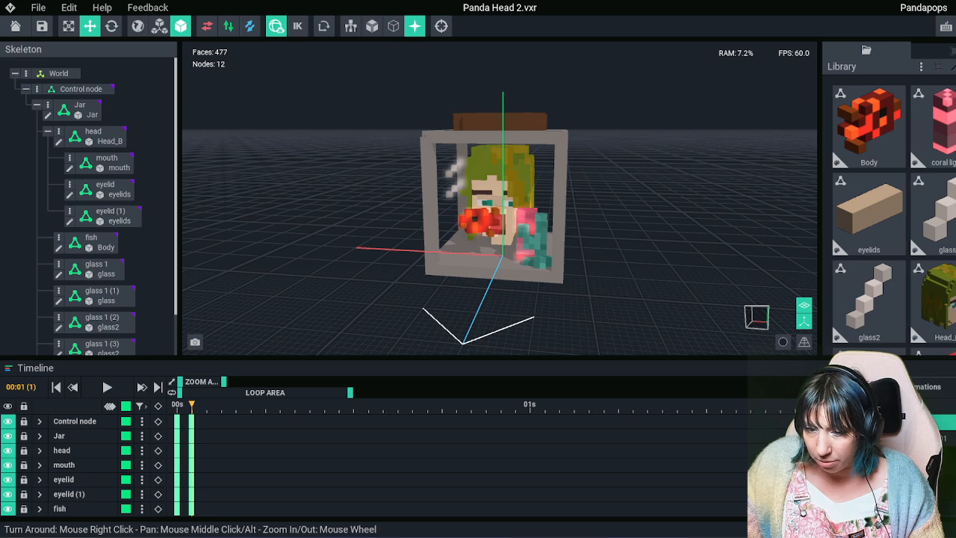
pyautogui.click(944, 438)
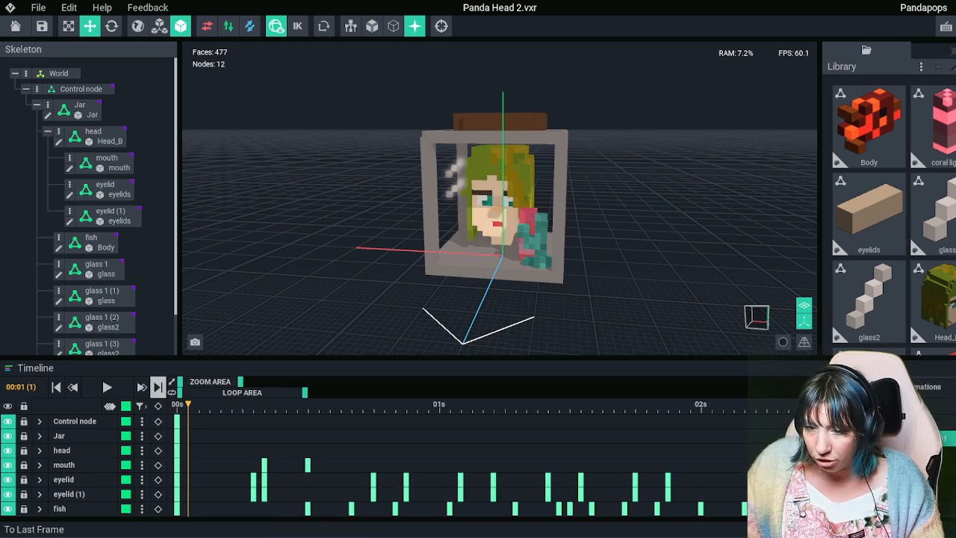
pyautogui.click(158, 387)
pyautogui.moveTo(380, 194); pyautogui.dragTo(406, 213, button='right')
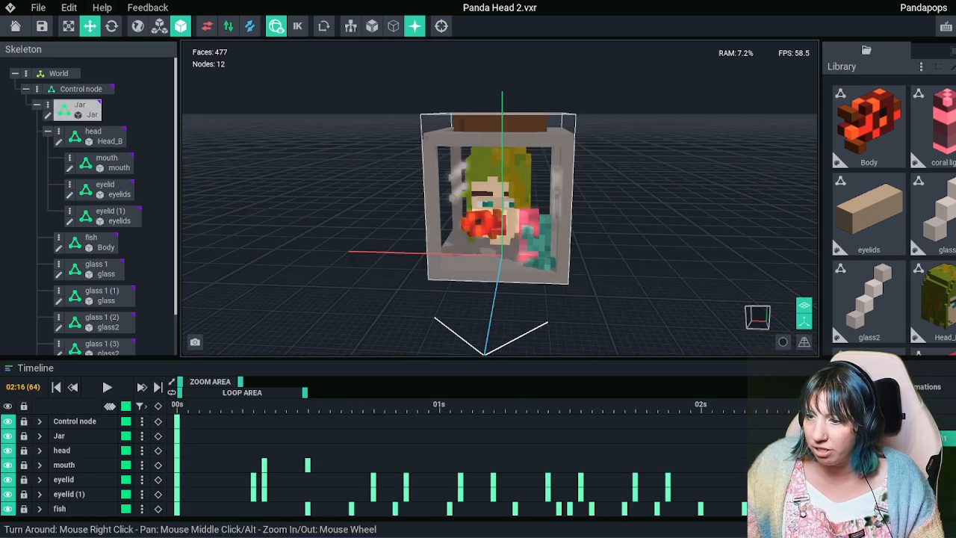
pyautogui.click(56, 387)
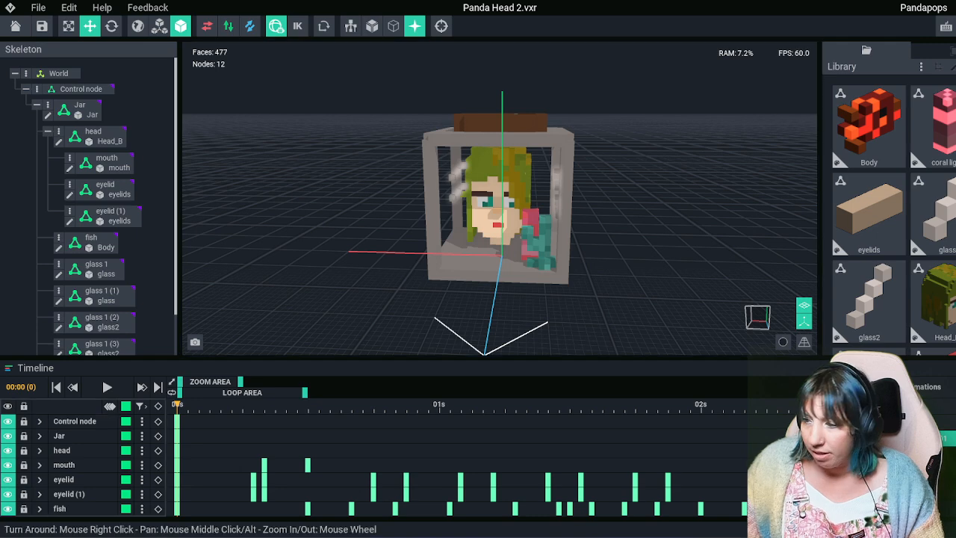
# Upload the model to Workspace from its first animation, with Idle 01 as default and the third upper-row thumbnail showing the face
pyautogui.click(939, 406)
pyautogui.click(38, 7)
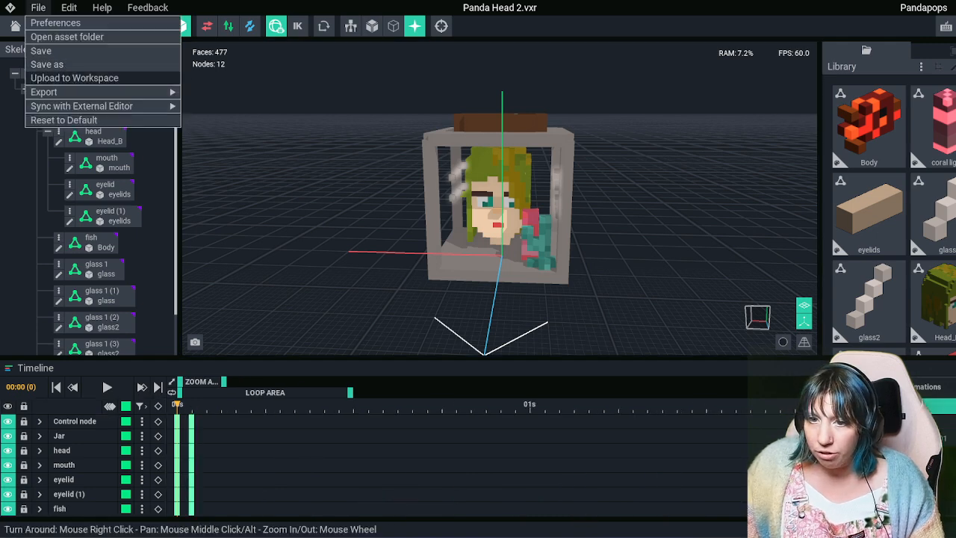
pyautogui.click(74, 78)
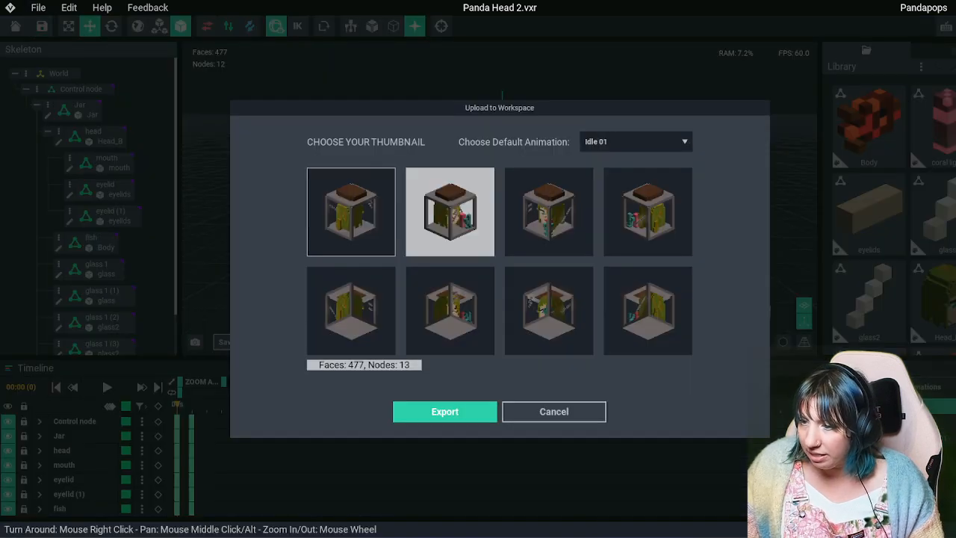
pyautogui.click(549, 212)
pyautogui.click(444, 412)
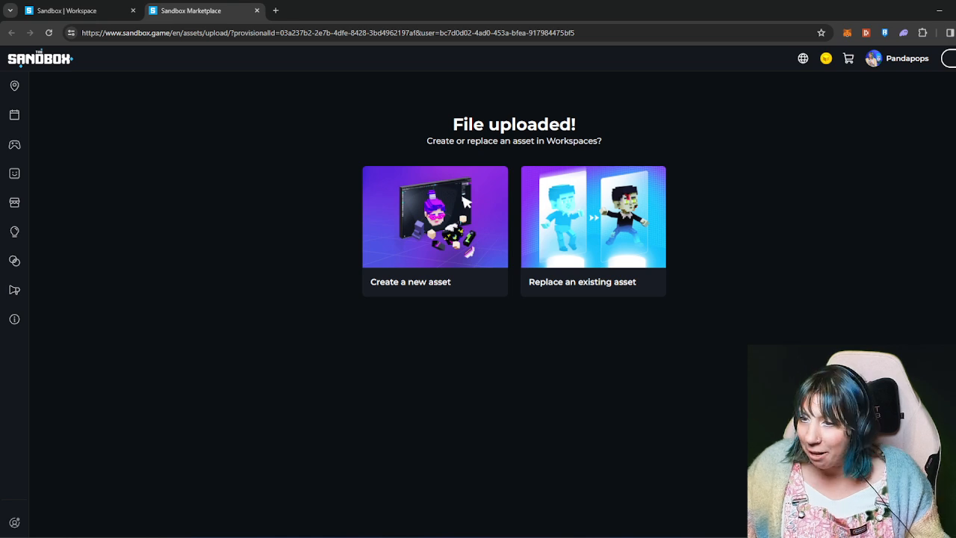
# Create a new asset from the uploaded file and confirm Prop as its type
pyautogui.click(435, 232)
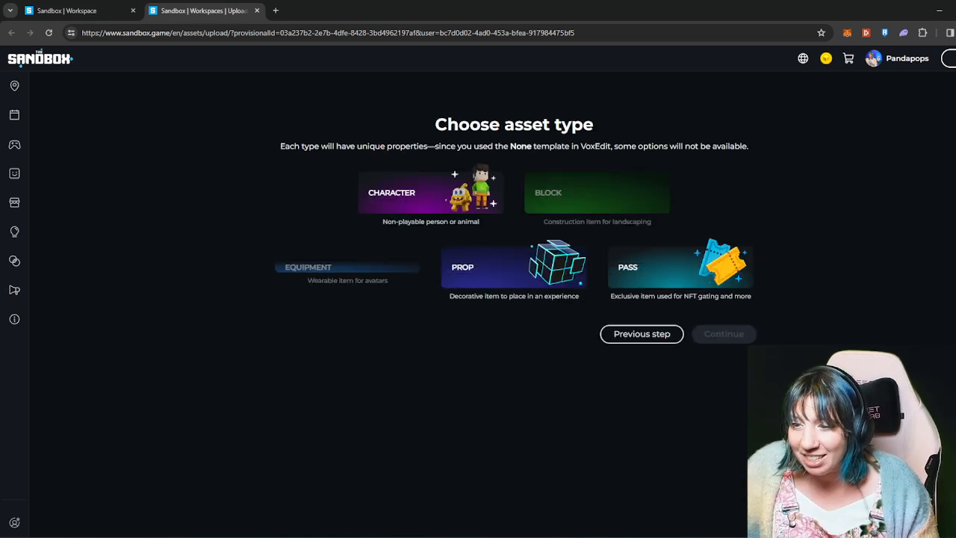
pyautogui.click(514, 268)
pyautogui.click(724, 335)
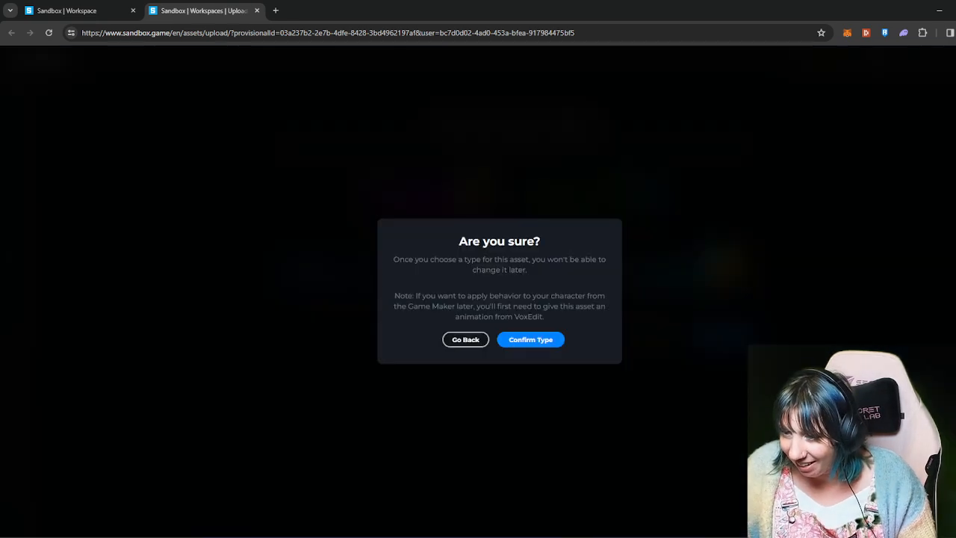
pyautogui.click(530, 339)
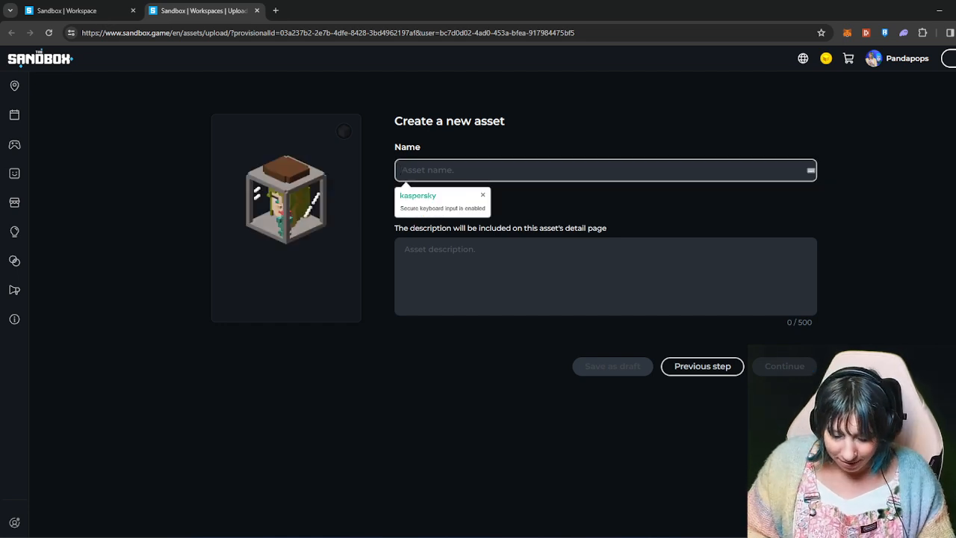
# Name the asset "Ocean Panda Head in a Jar"
pyautogui.write('Ocean Pands')
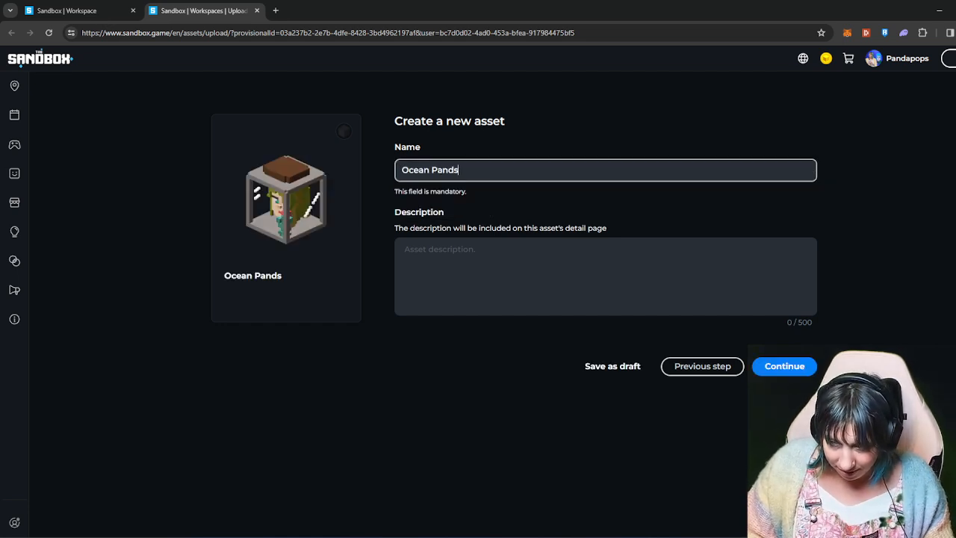
pyautogui.press('BackSpace')
pyautogui.write('a Hea')
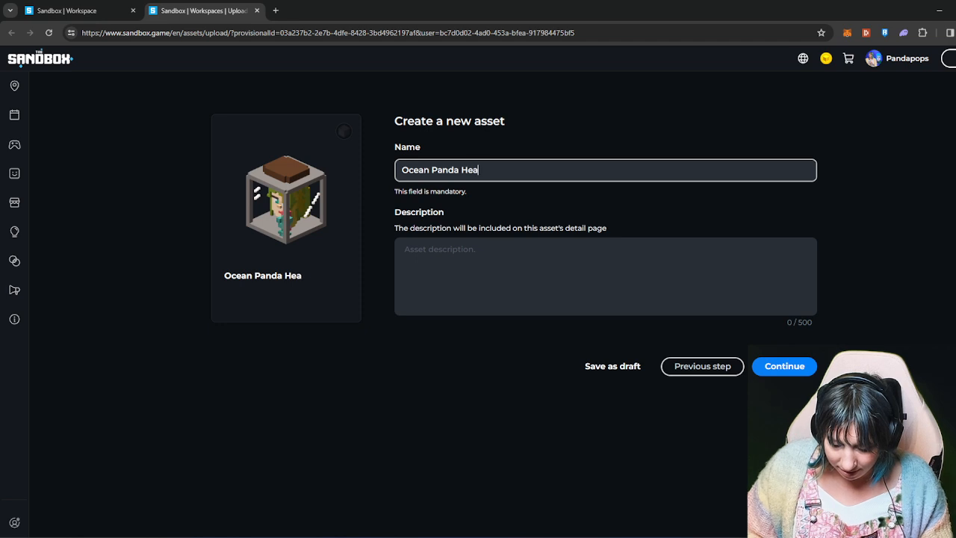
pyautogui.write('d I')
pyautogui.write('in a Jar')
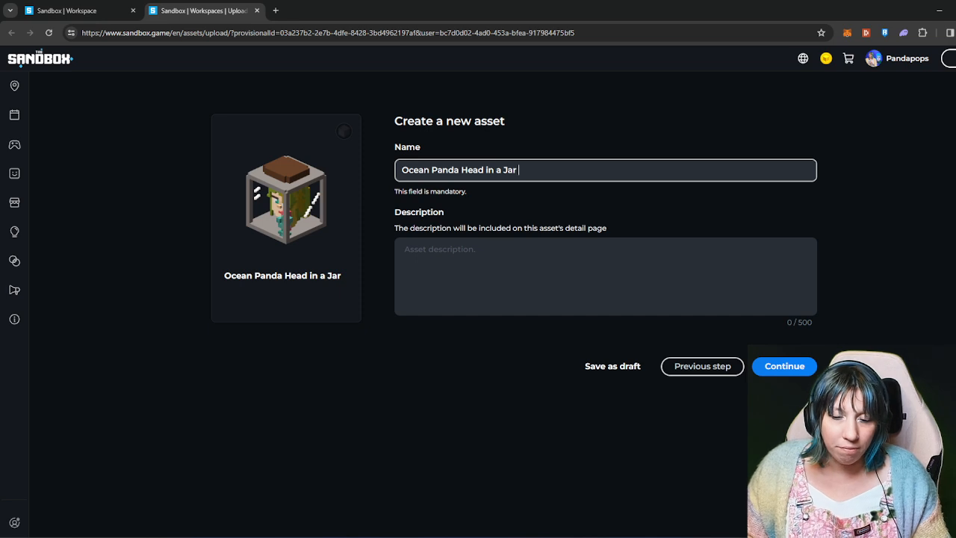
# Enter the description "Yea just a casual Ocean Panda Head in a jar." and continue to the categories
pyautogui.click(405, 249)
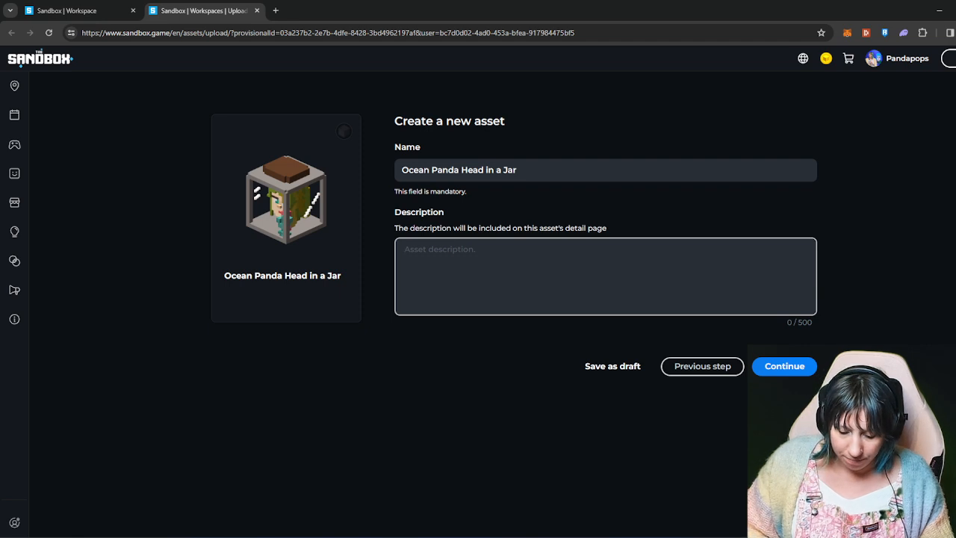
pyautogui.write('Yea h')
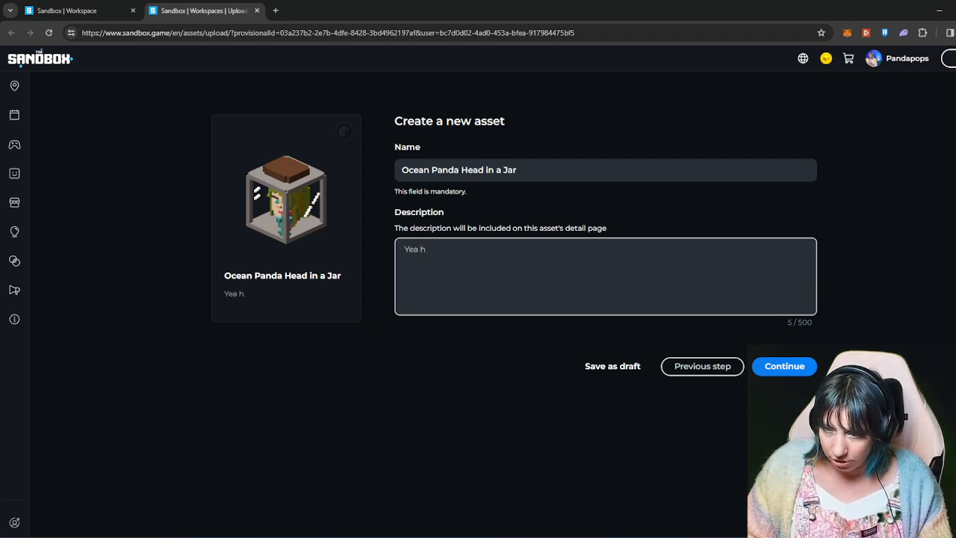
pyautogui.write('jjust a c')
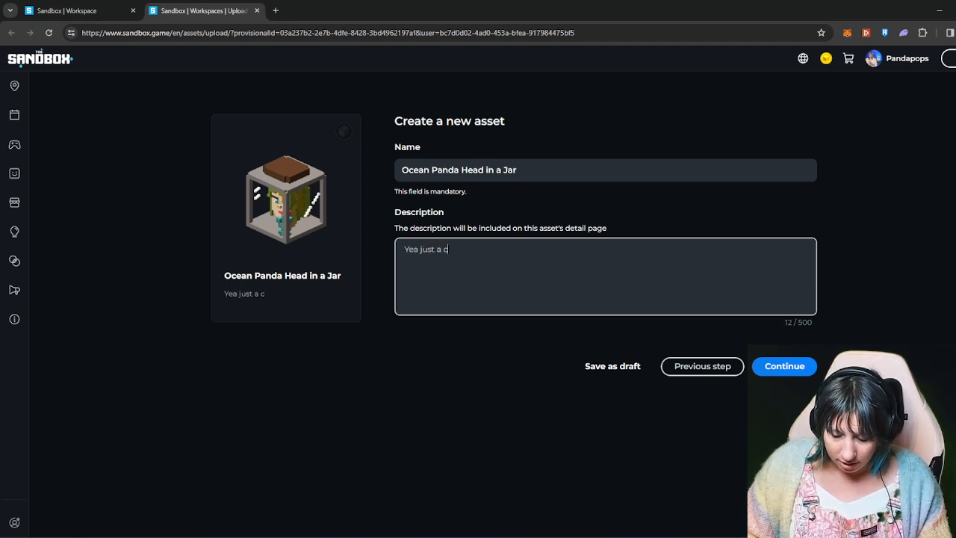
pyautogui.write('asual Ocean ')
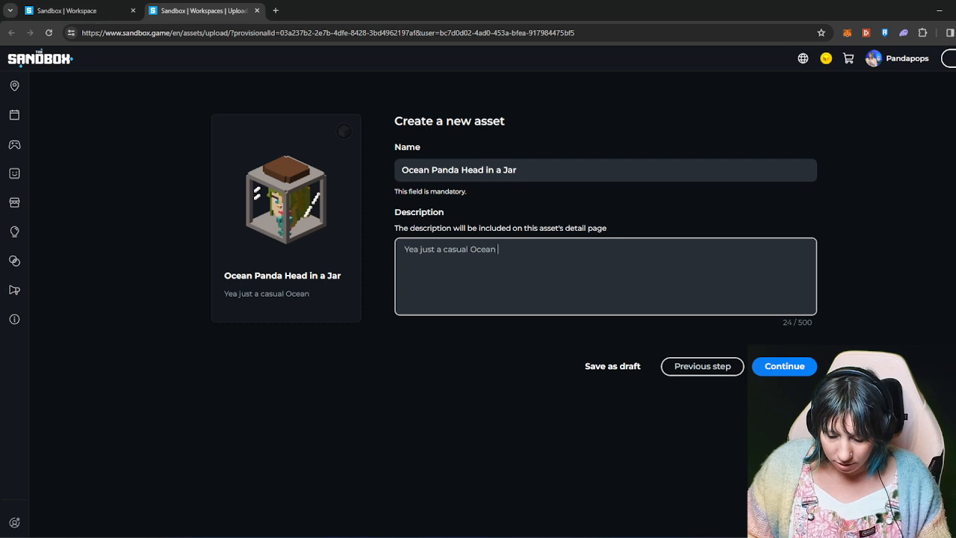
pyautogui.write('Panda in a')
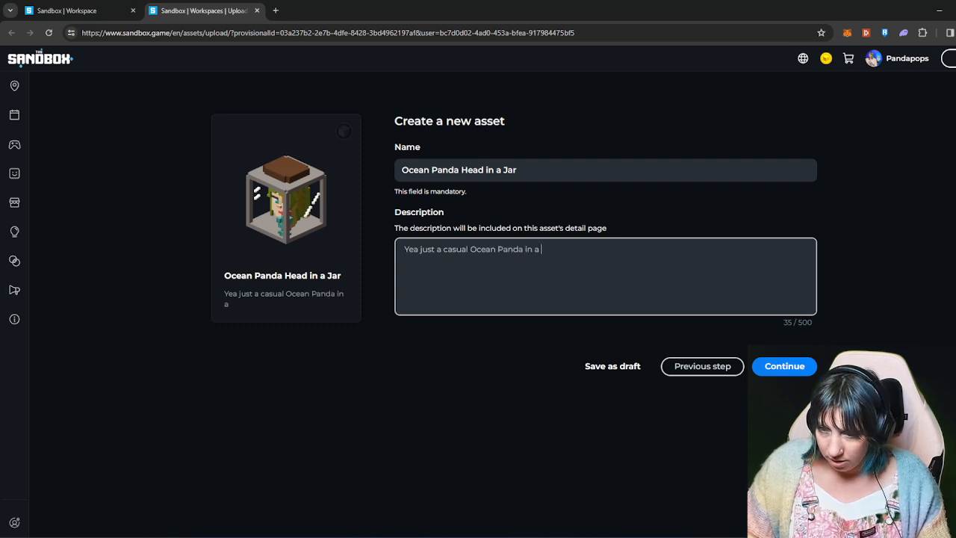
pyautogui.press('BackSpace')
pyautogui.press('BackSpace')
pyautogui.press('BackSpace')
pyautogui.press('BackSpace')
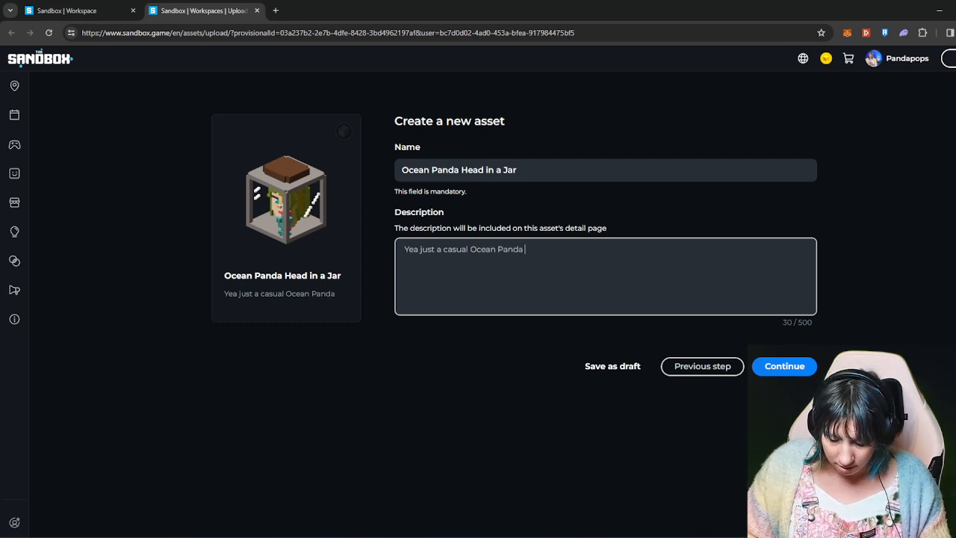
pyautogui.write('head i')
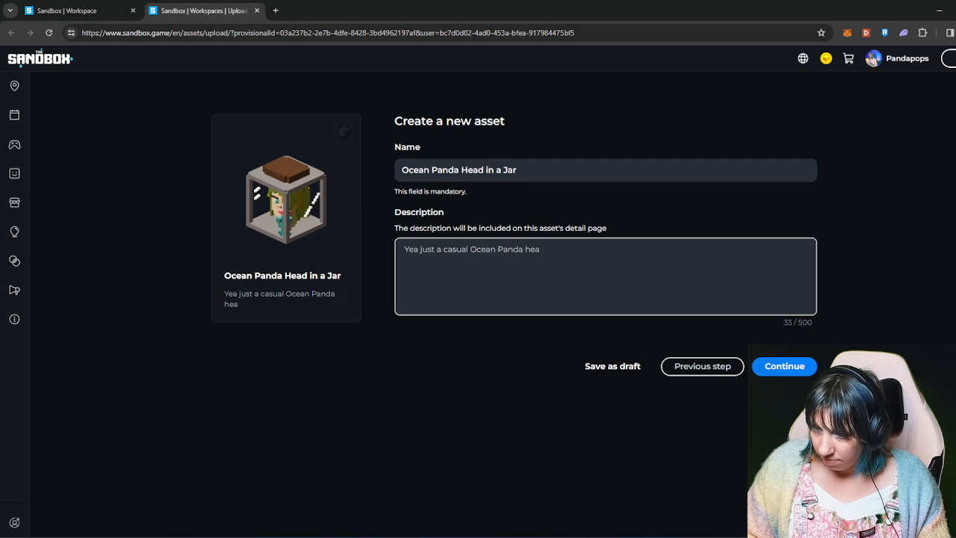
pyautogui.press('BackSpace')
pyautogui.press('BackSpace')
pyautogui.press('BackSpace')
pyautogui.write('Head in ')
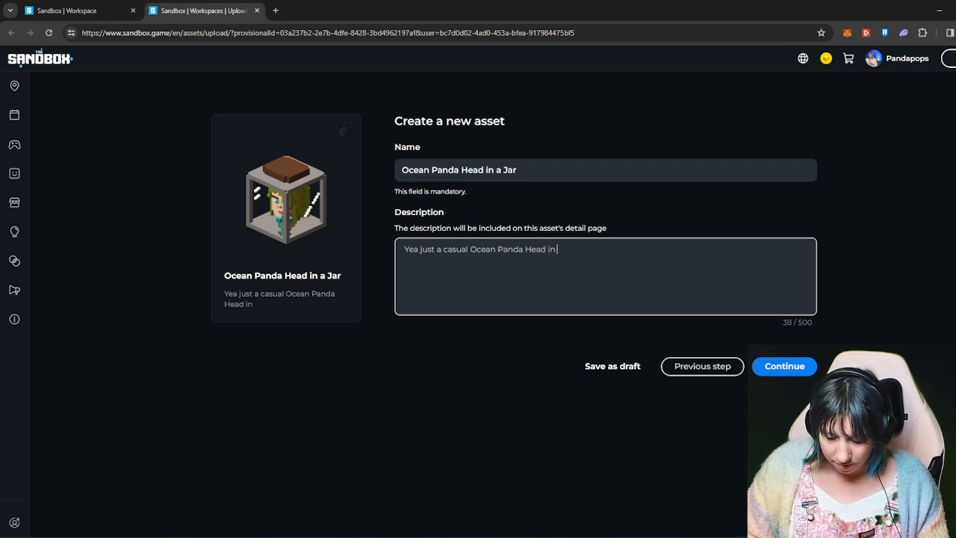
pyautogui.write('a ja')
pyautogui.press('BackSpace')
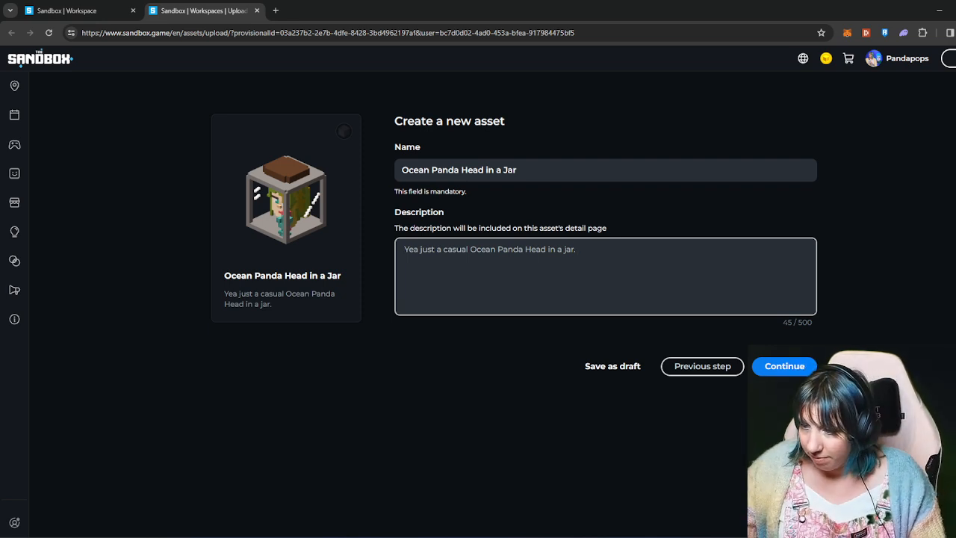
pyautogui.click(784, 366)
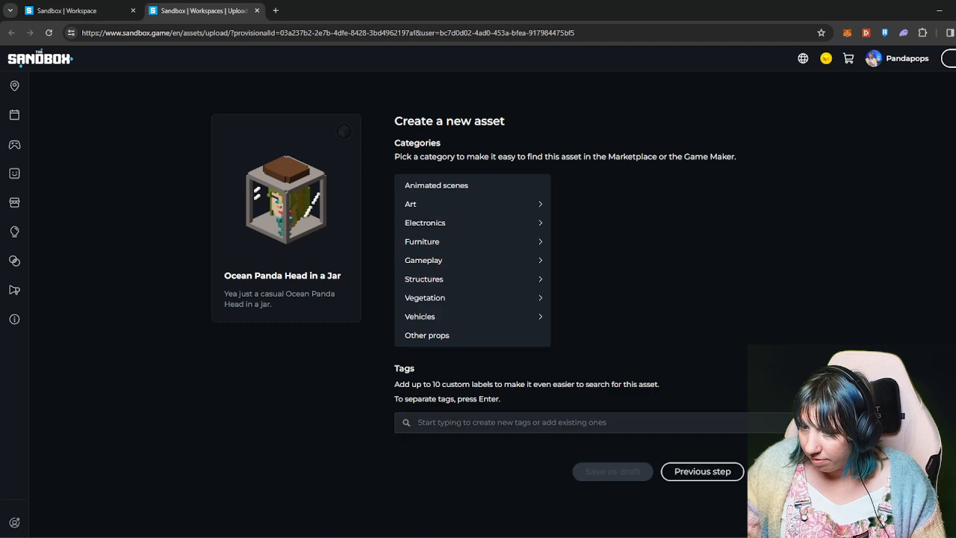
# Categorise the asset as Furniture, Other furniture, and add the tags pandapops, light and lamp
pyautogui.click(472, 241)
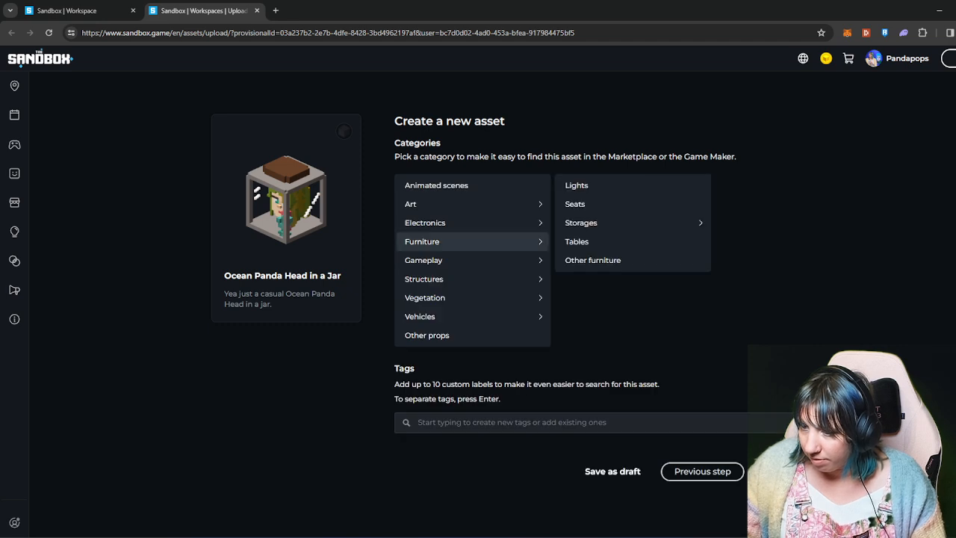
pyautogui.click(620, 260)
pyautogui.click(582, 423)
pyautogui.write('pand')
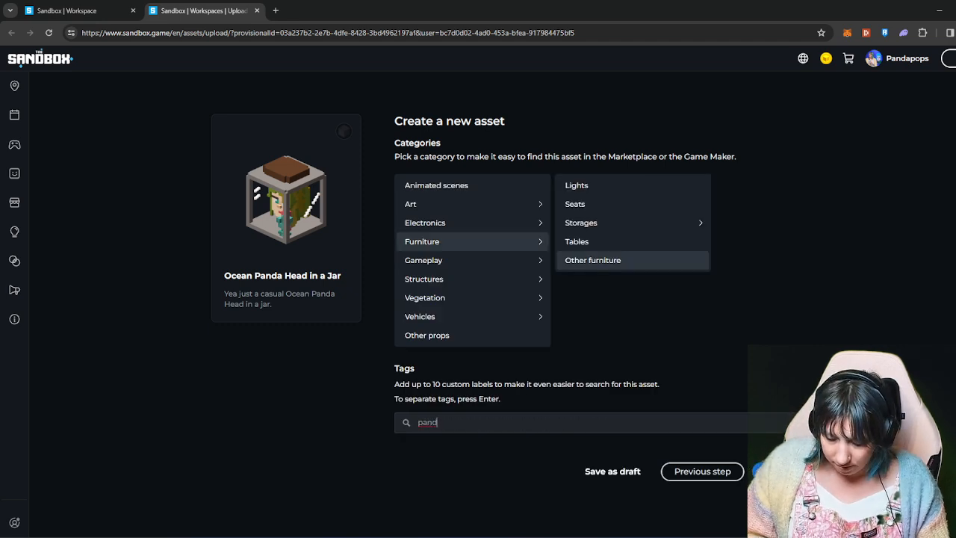
pyautogui.write('apops')
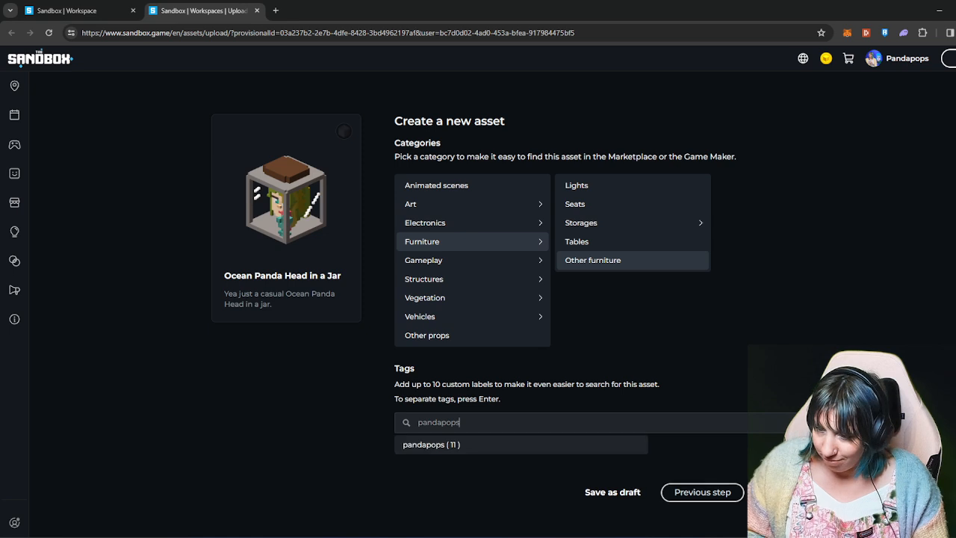
pyautogui.press('Return')
pyautogui.write('l')
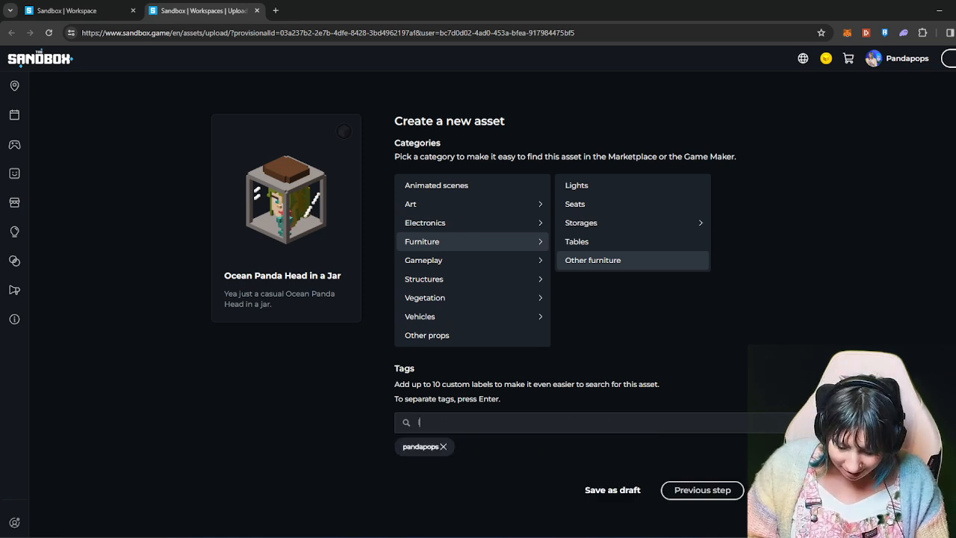
pyautogui.write('ight')
pyautogui.press('Return')
pyautogui.write('la')
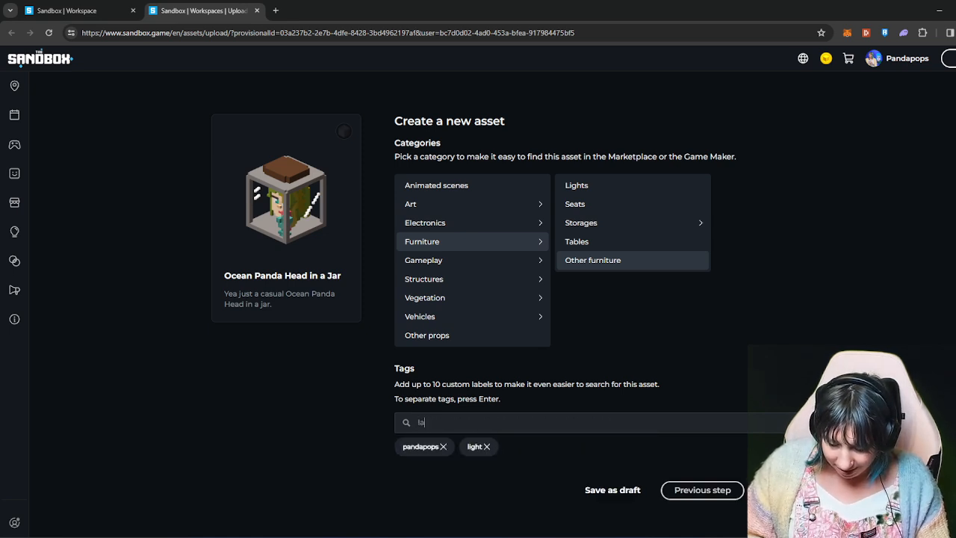
pyautogui.write('mp')
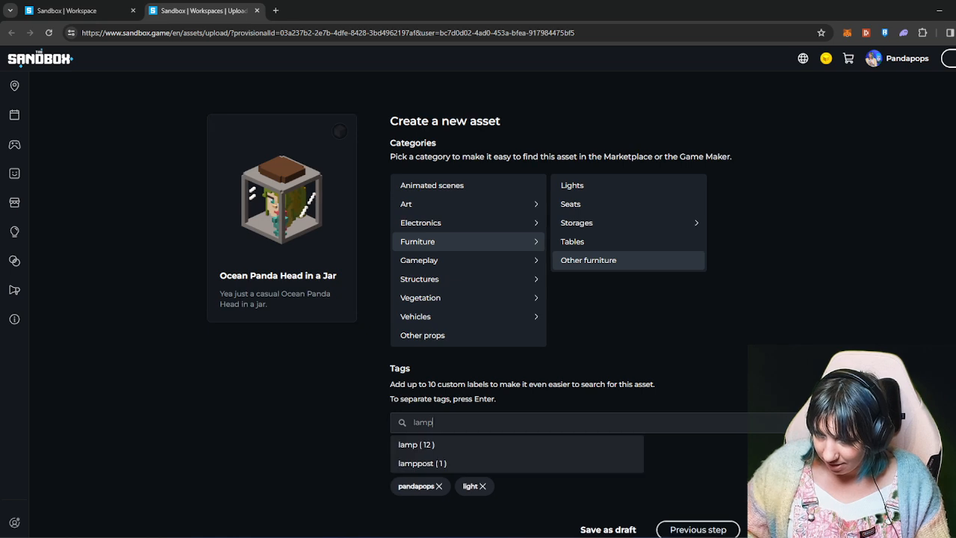
pyautogui.press('Return')
# Choose the Common catalyst for the Ocean Panda Head in a Jar and create the asset
pyautogui.click(784, 490)
pyautogui.click(437, 354)
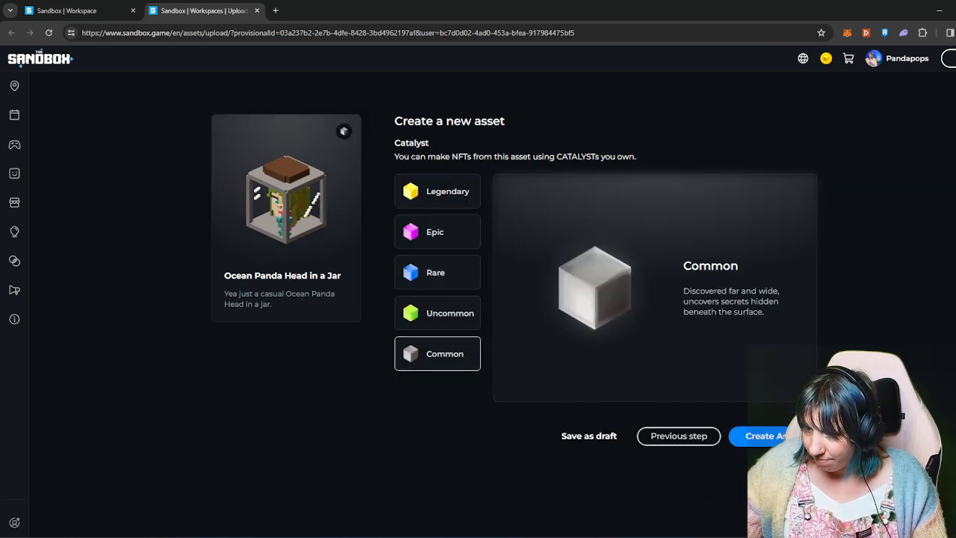
pyautogui.click(769, 436)
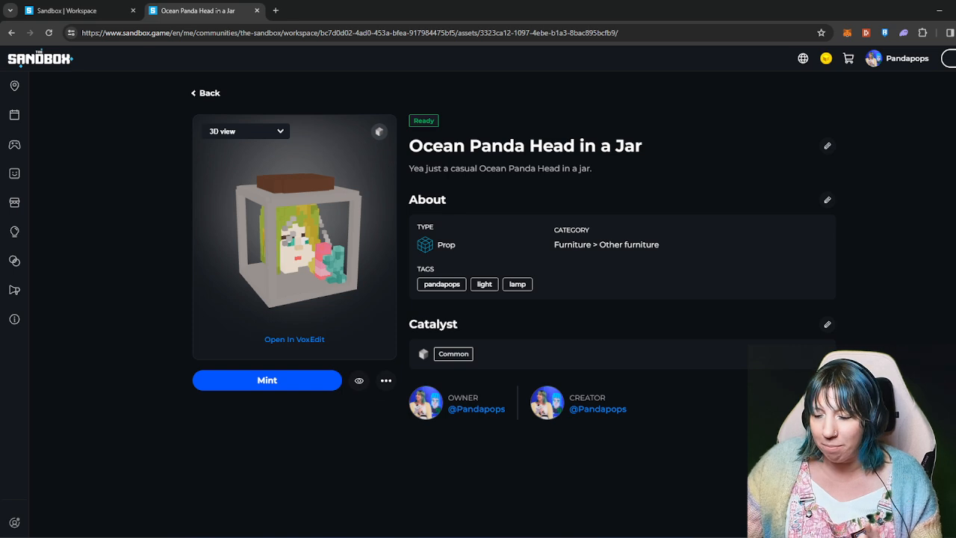
# Mint 200 copies of the Ocean Panda Head in a Jar and approve the transaction in the MetaMask wallet
pyautogui.click(267, 380)
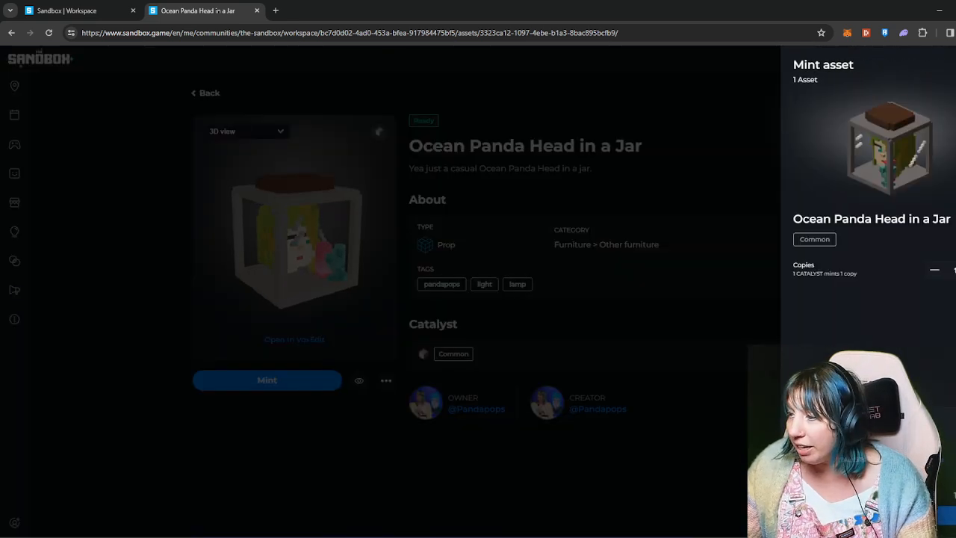
pyautogui.write('200')
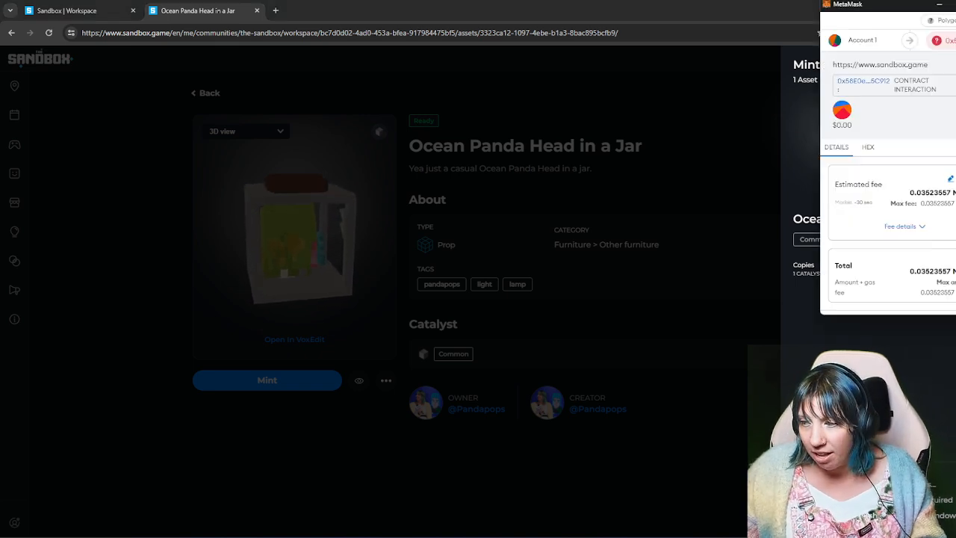
pyautogui.scroll(-2, 889, 224)
pyautogui.click(942, 293)
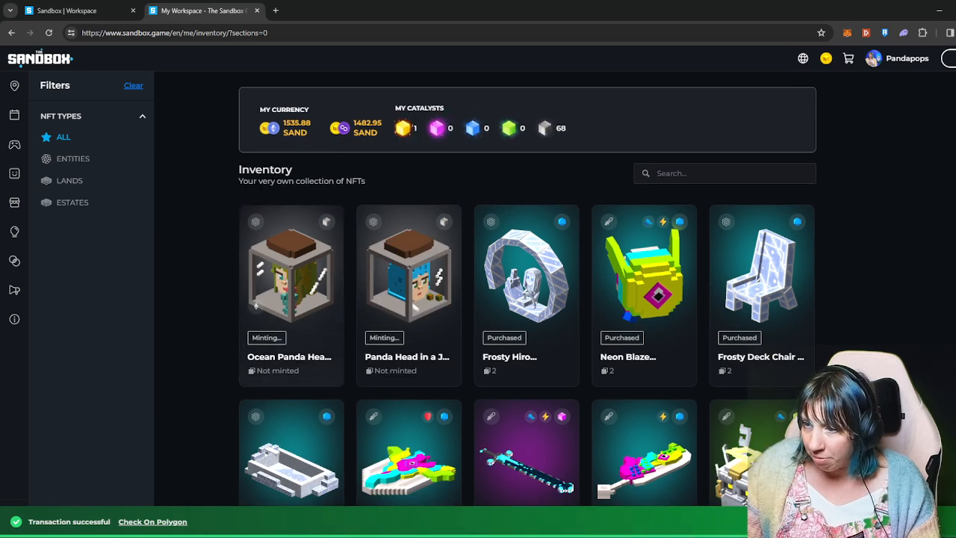
# Look through the NFT inventory, including the two jar heads and the purchased items
pyautogui.scroll(-1, 527, 292)
pyautogui.scroll(1, 527, 292)
pyautogui.scroll(-2, 527, 292)
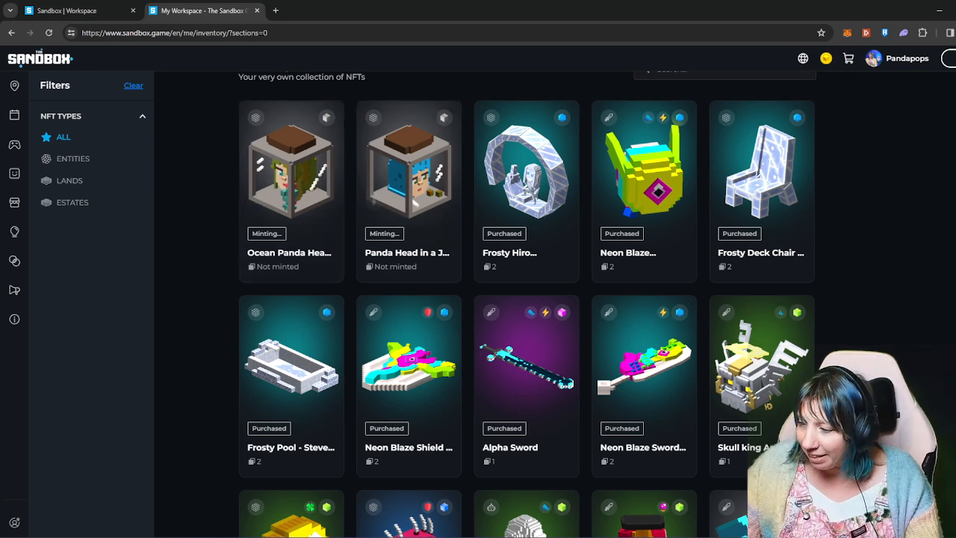
pyautogui.scroll(-3, 608, 403)
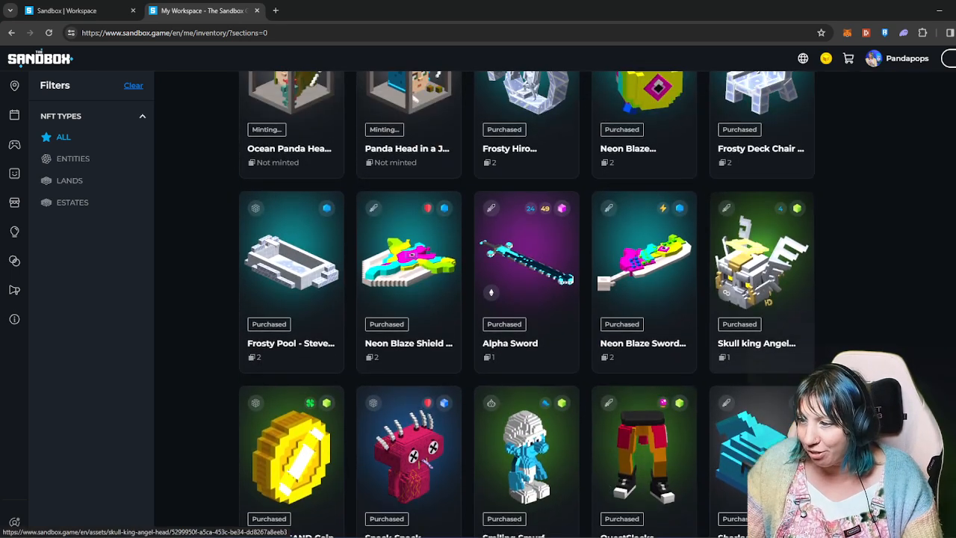
pyautogui.scroll(1, 757, 283)
pyautogui.scroll(-1, 758, 283)
pyautogui.scroll(2, 768, 286)
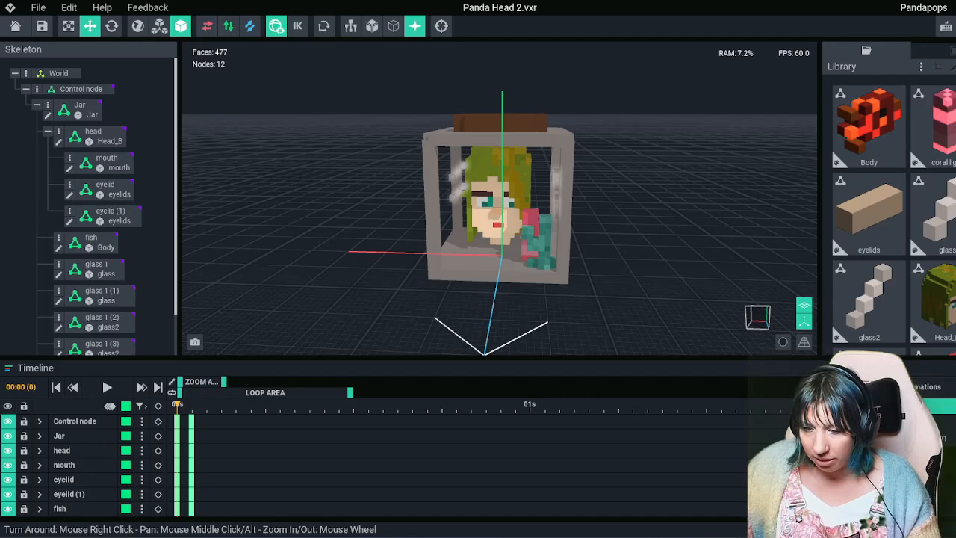
# Switch from VoxEdit to The Sandbox website and open the Love store asset from the workspace's asset list
pyautogui.moveTo(202, 537)
pyautogui.click(258, 493)
pyautogui.scroll(3, 523, 299)
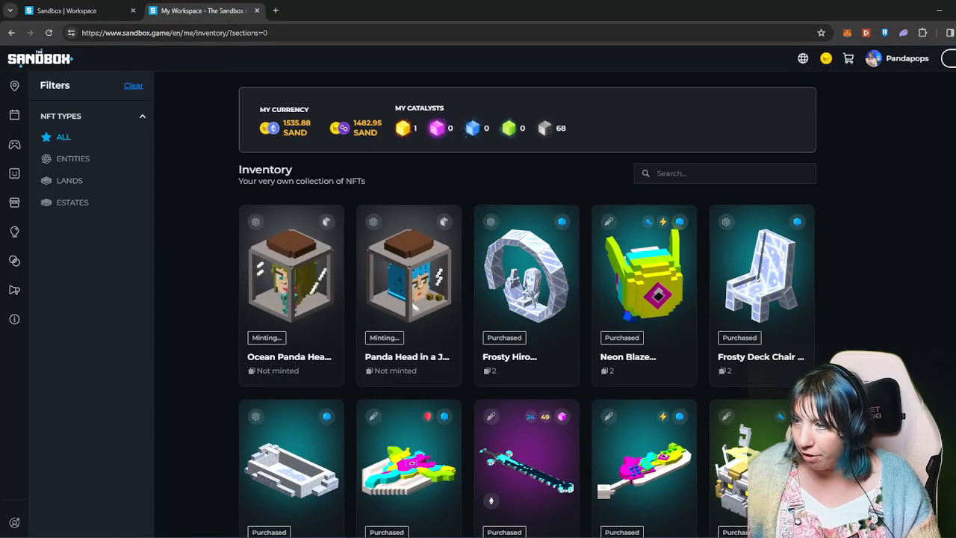
pyautogui.moveTo(896, 58)
pyautogui.click(885, 173)
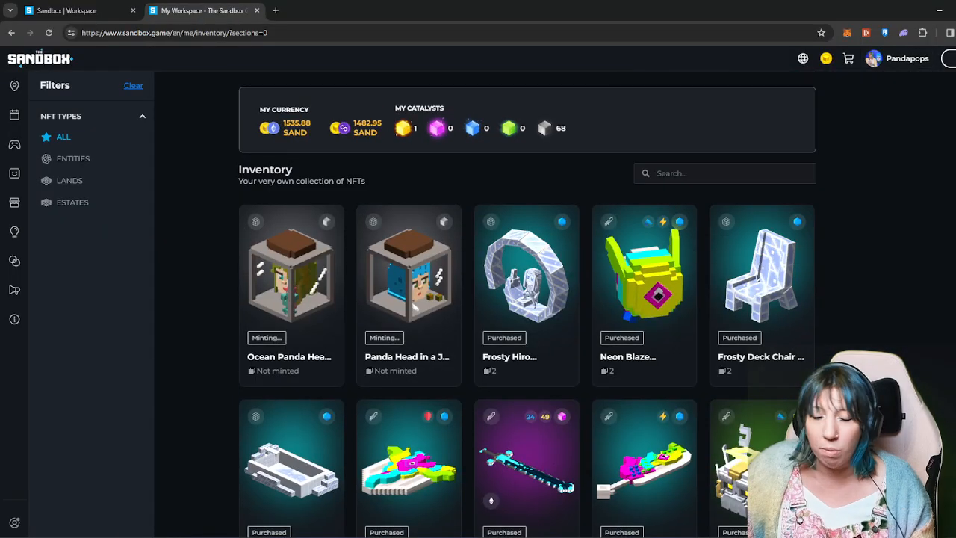
pyautogui.scroll(-3, 478, 298)
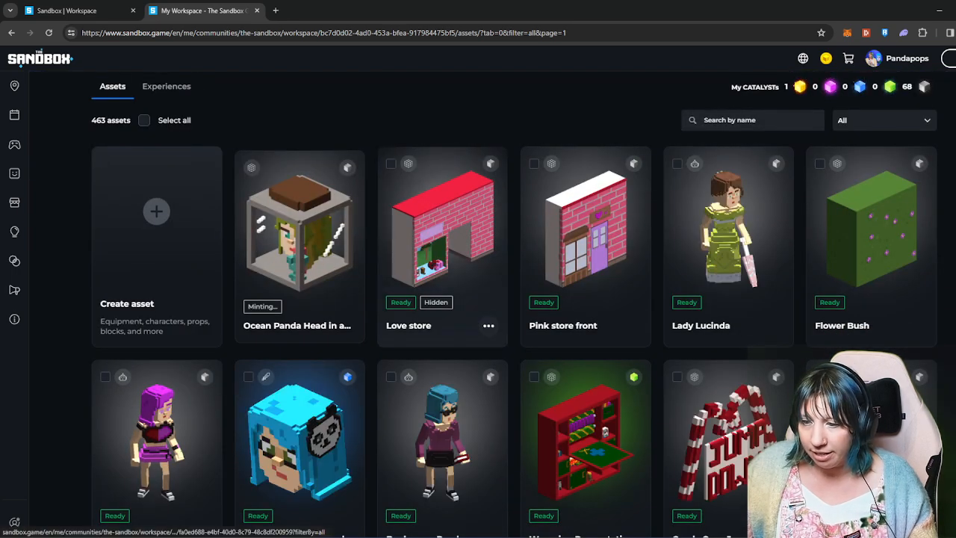
pyautogui.click(442, 224)
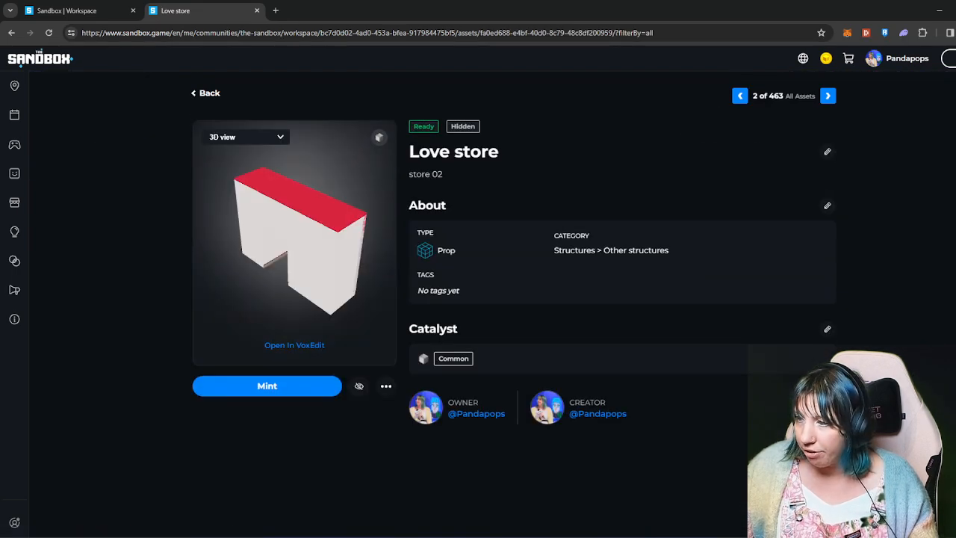